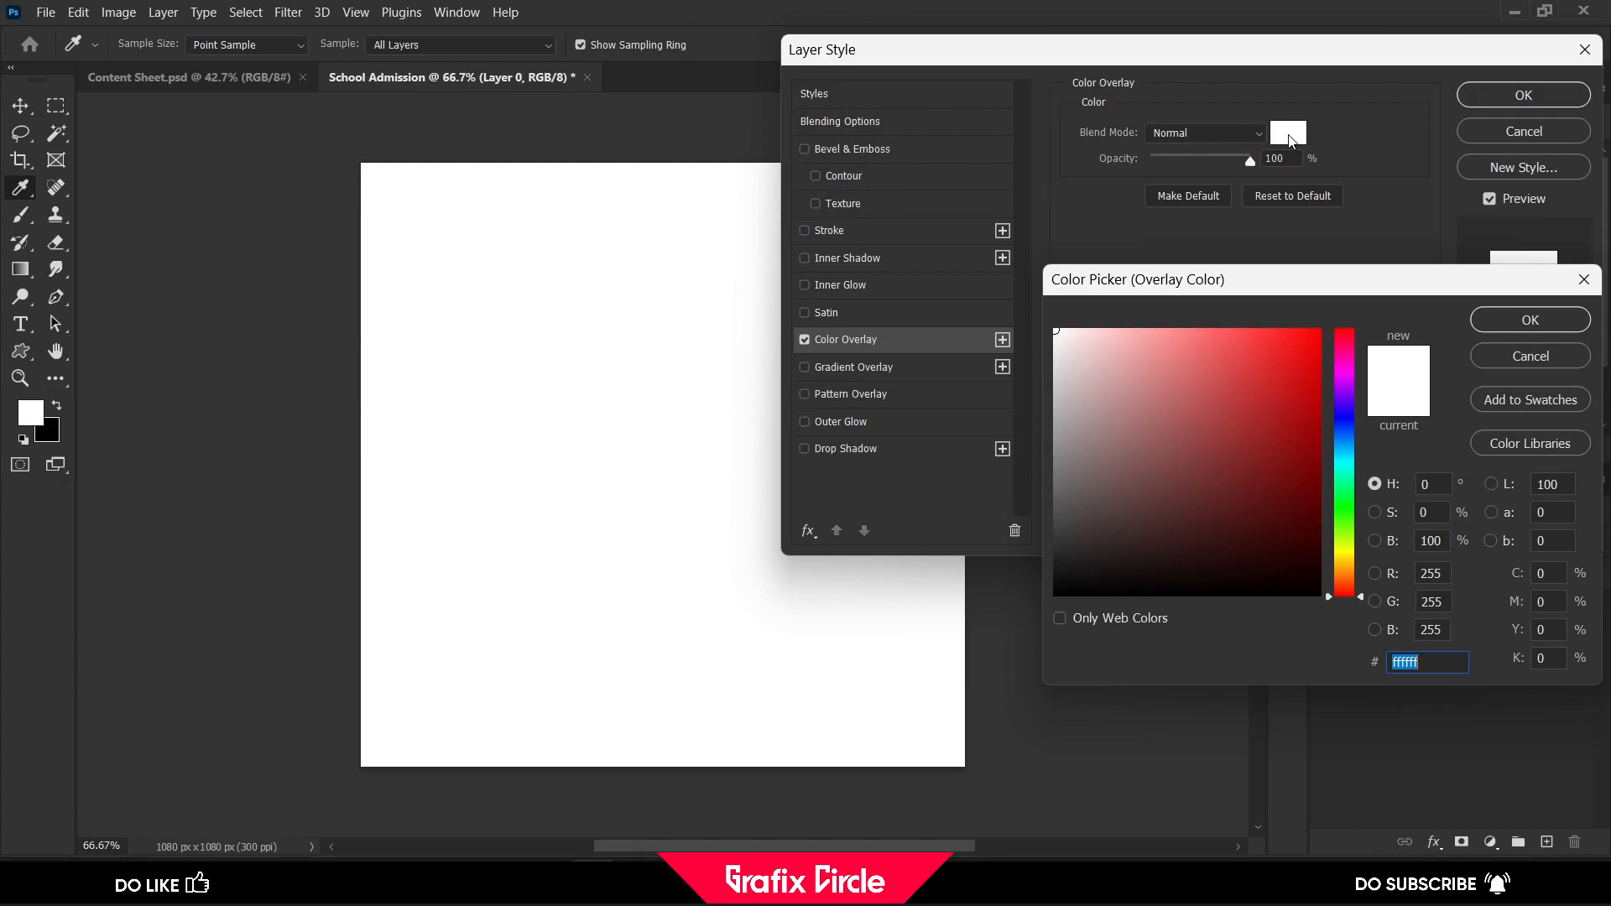
Set the background layer's colour overlay to hex 330e5e and apply the layer style
text(330)
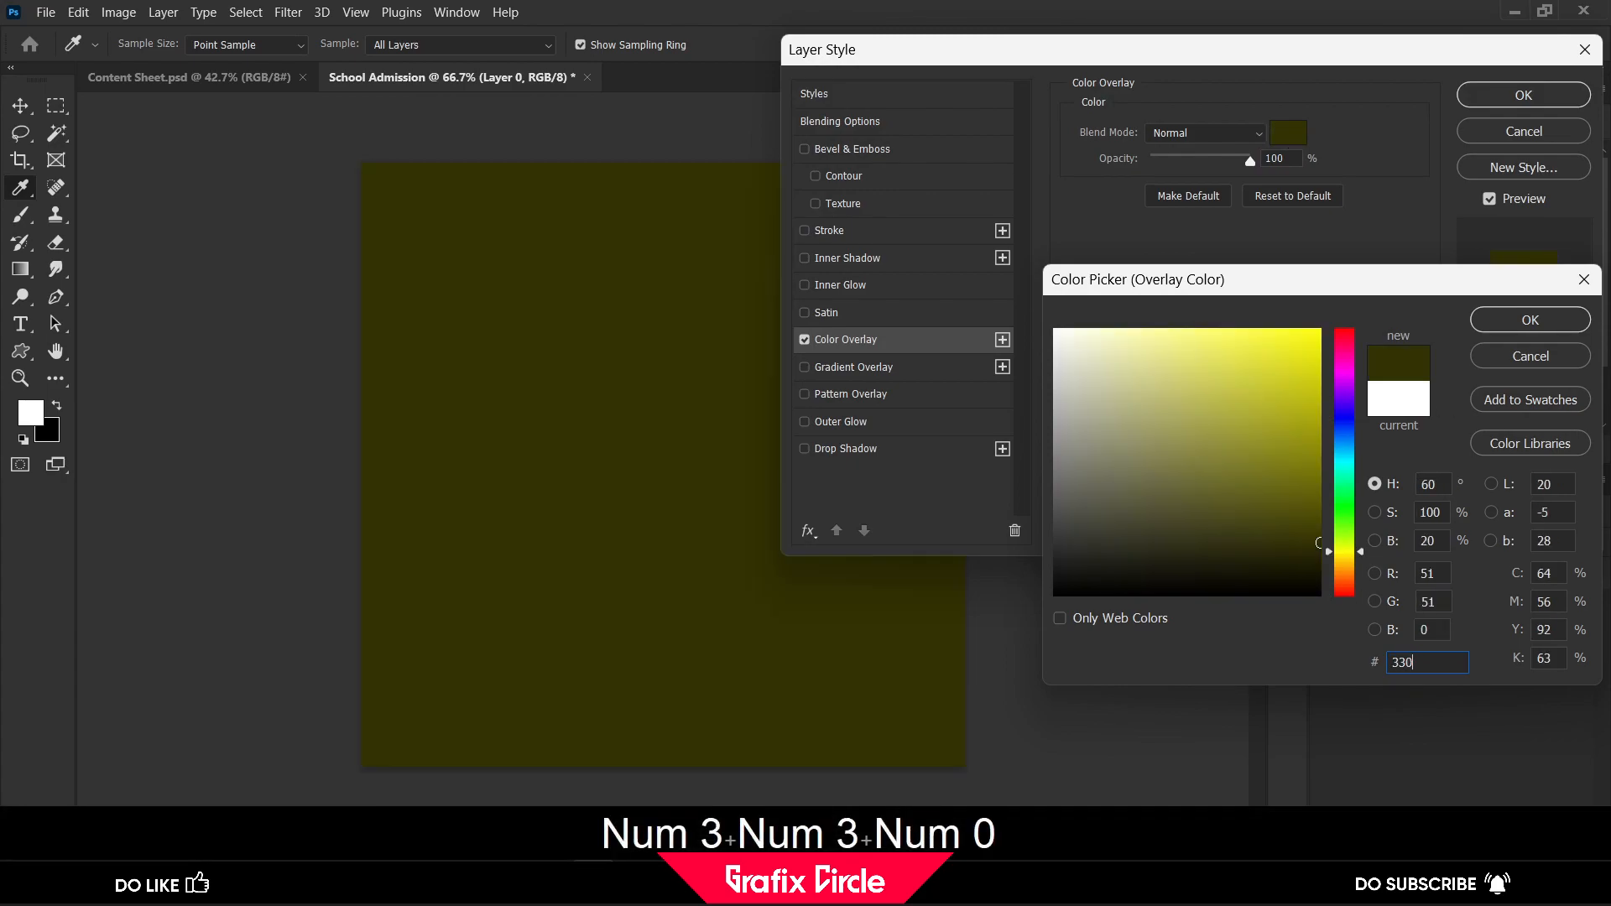
text(e5e)
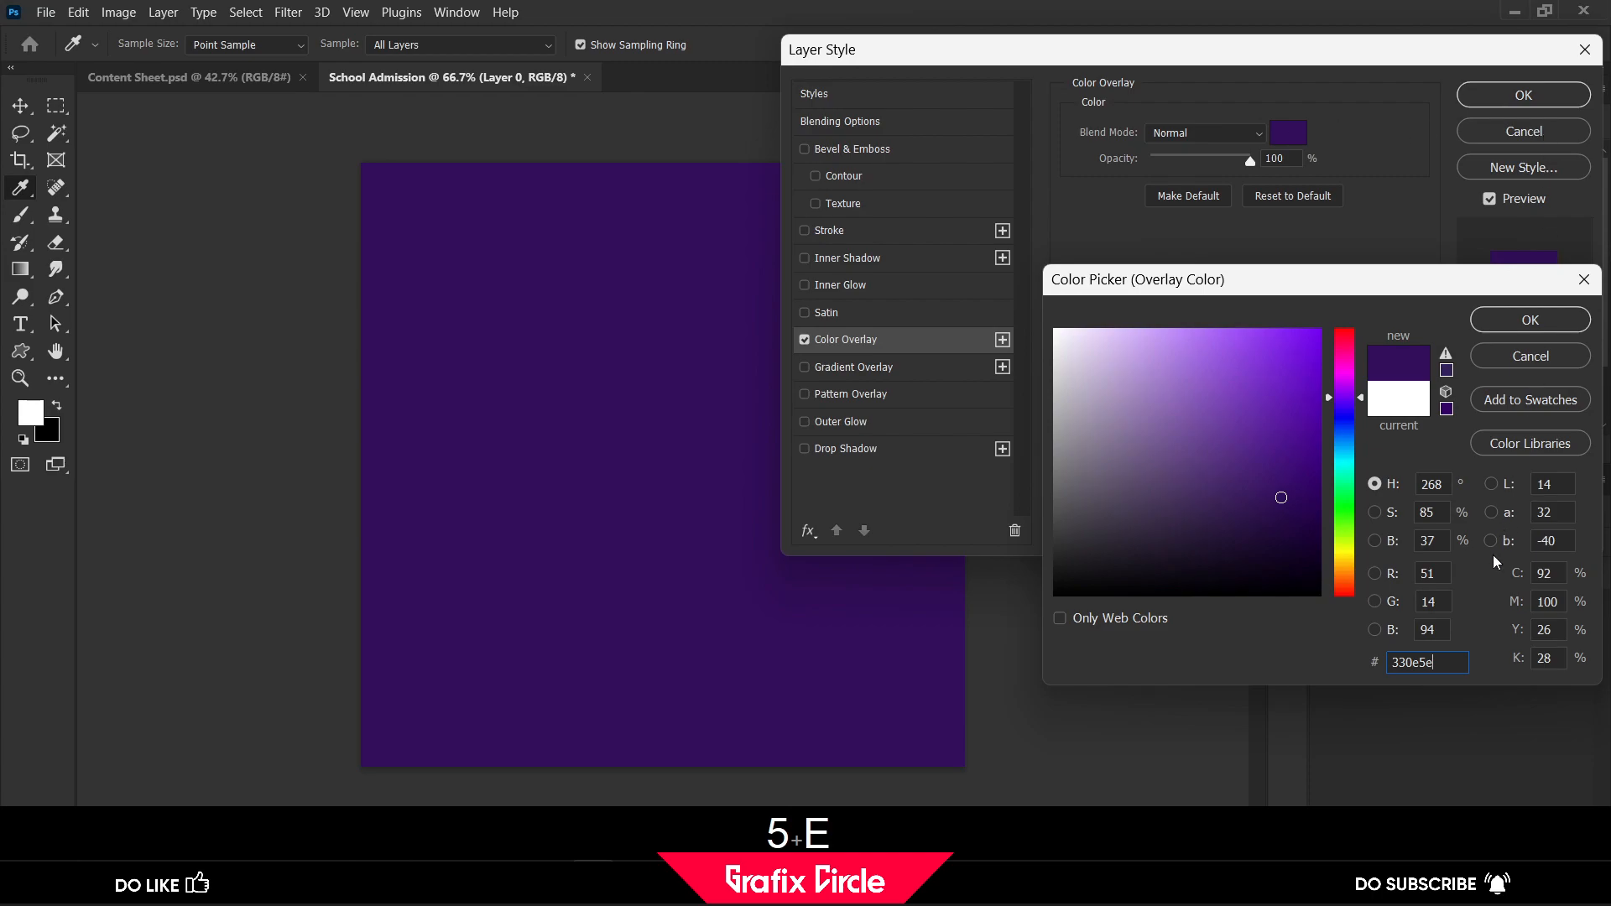
key(ctrl+q)
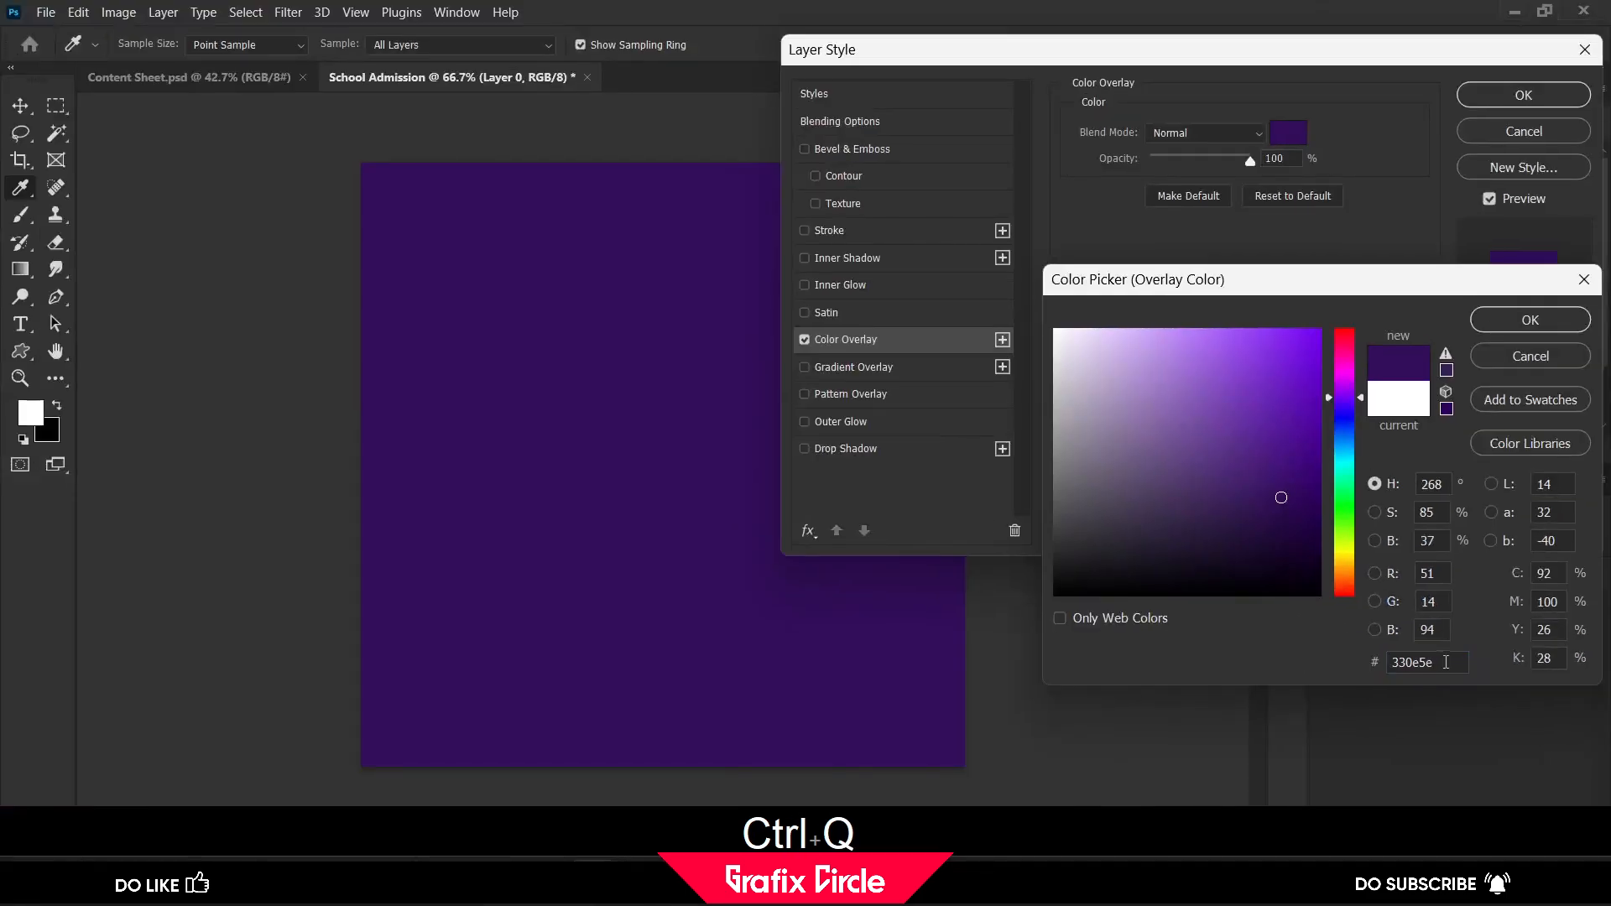
click(1507, 329)
click(1517, 99)
key(v)
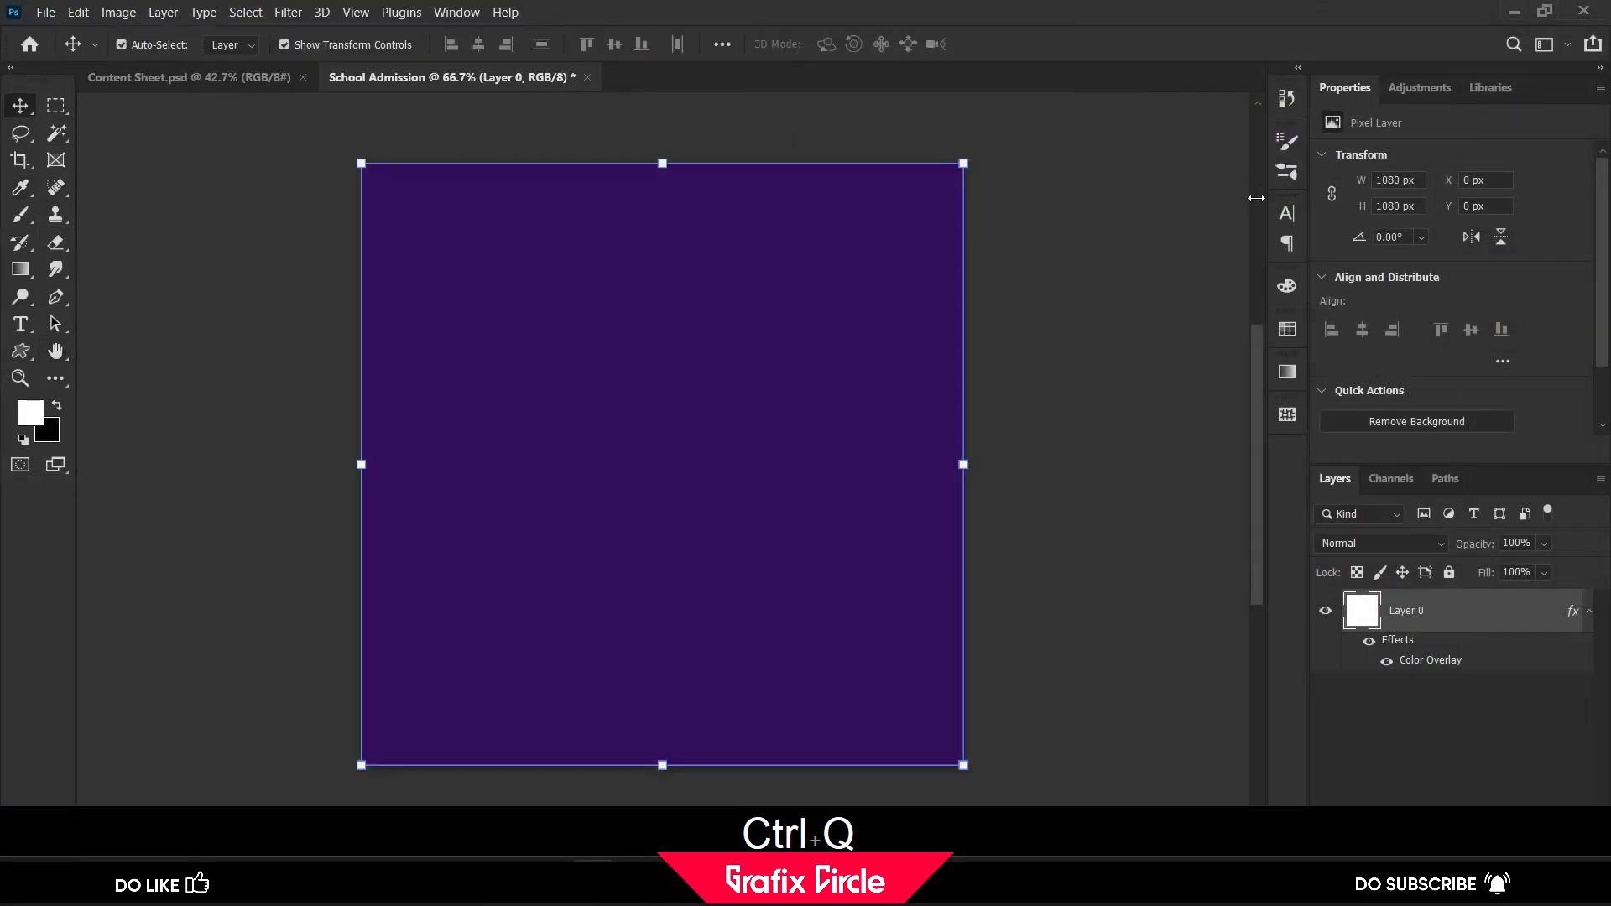
click(1113, 206)
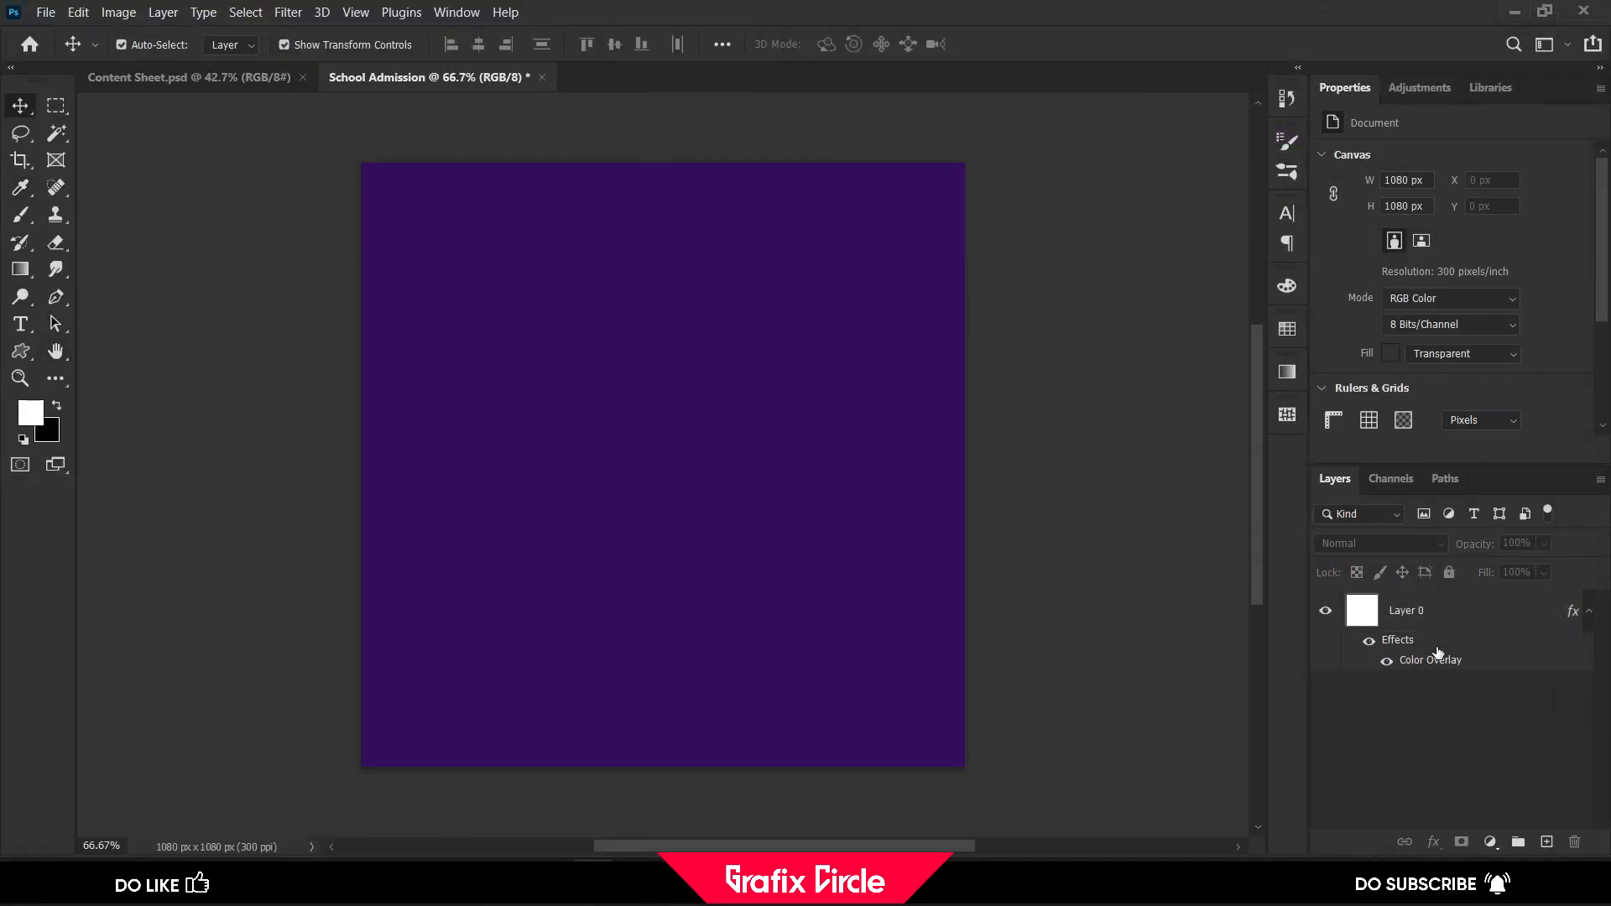
Group Layer 0, name the group "Background" and collapse it
click(1434, 616)
key(ctrl+g)
double_click(1424, 602)
text(Background)
key(Return)
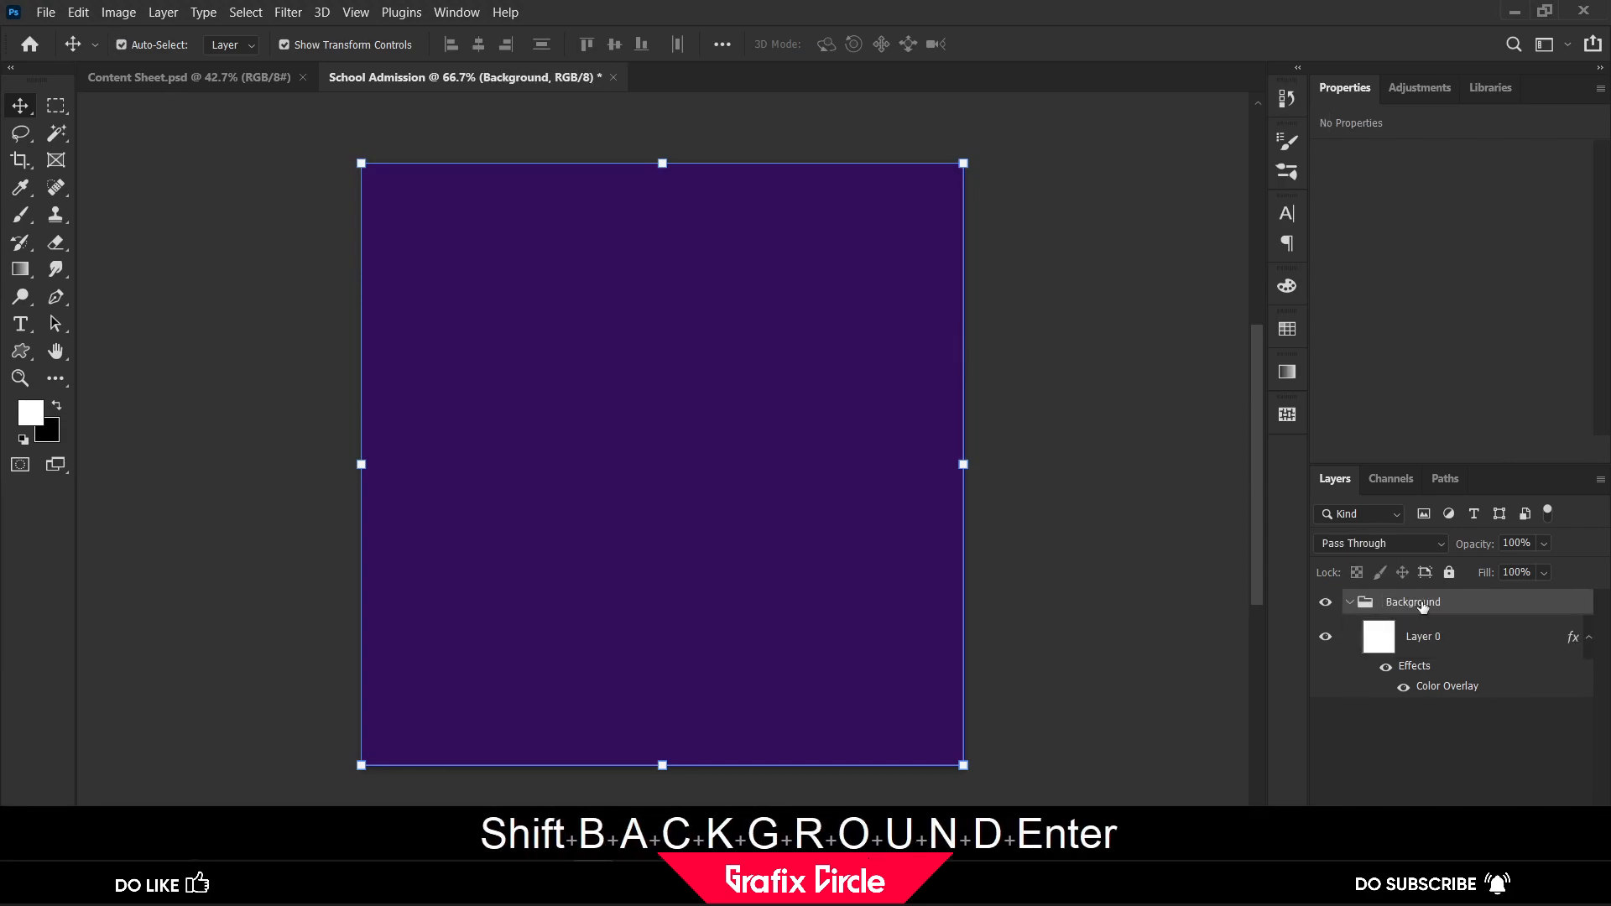
click(1350, 602)
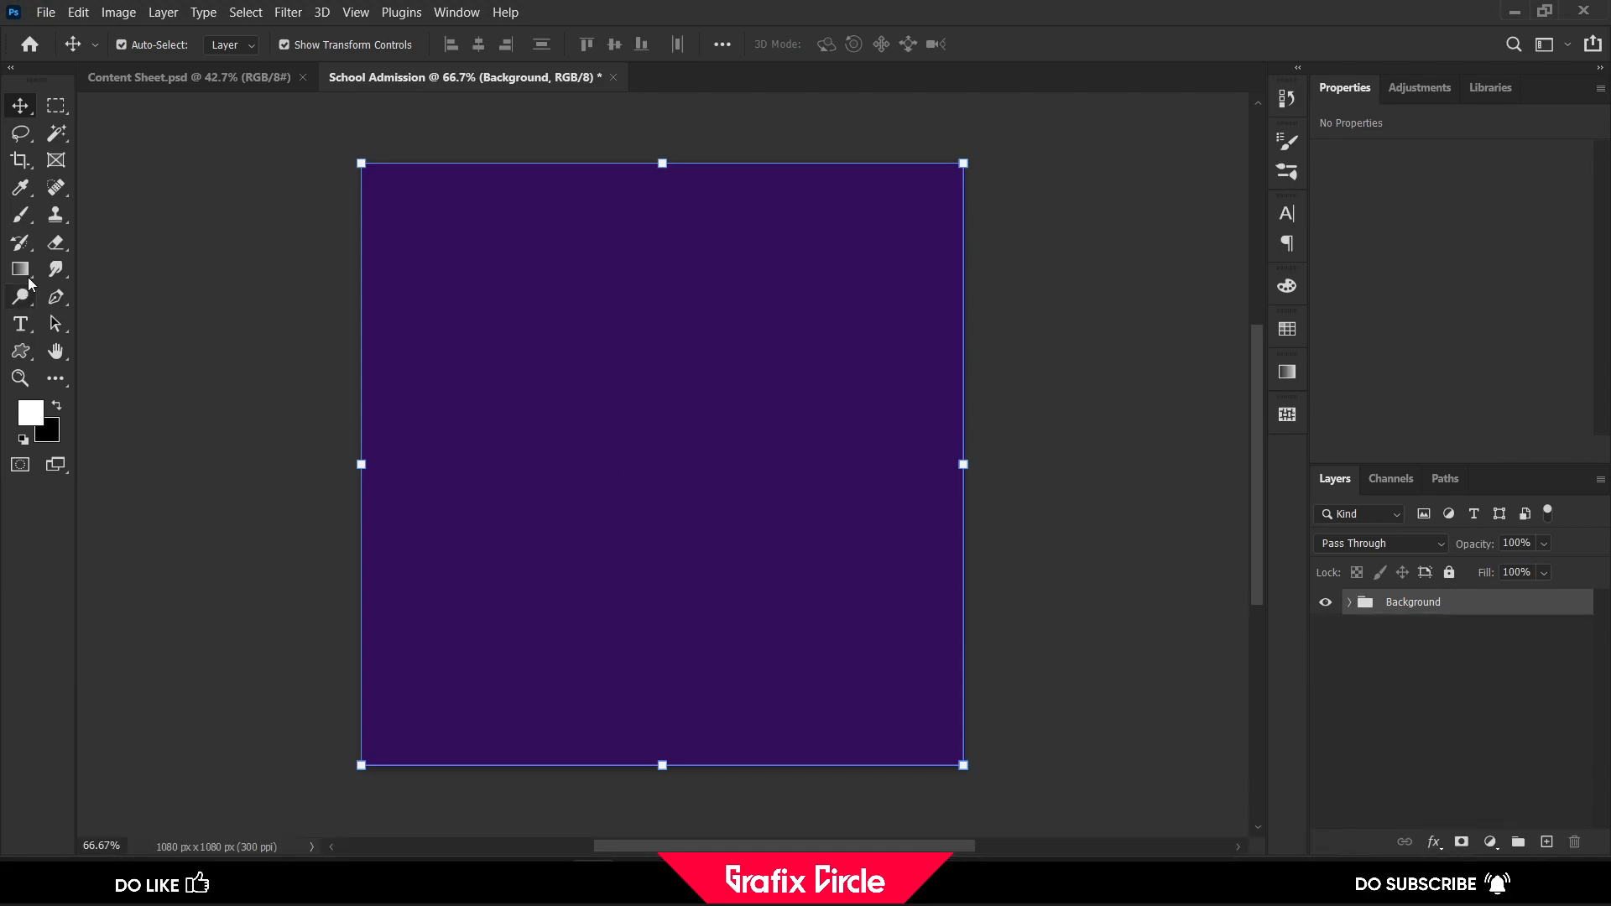
Draw a portrait rectangle about 587 by 757 px in the middle area of the canvas
right_click(21, 351)
click(92, 349)
drag(469, 251, 796, 672)
Fill the rectangle with the orange colour hex ffa400
click(1386, 309)
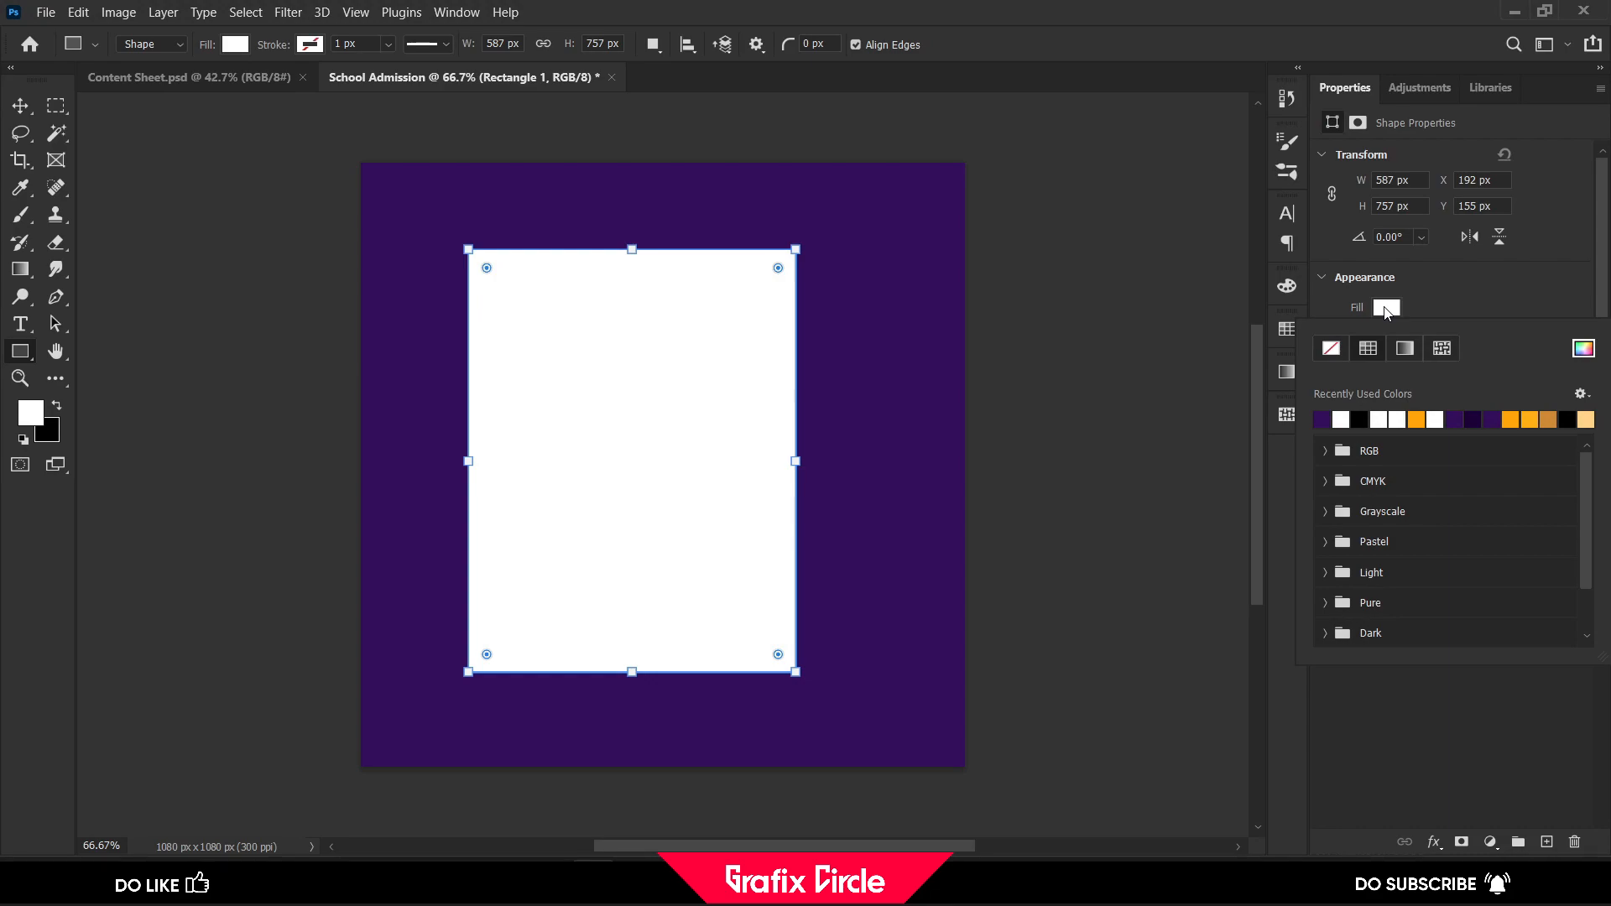
double_click(1418, 417)
click(1387, 308)
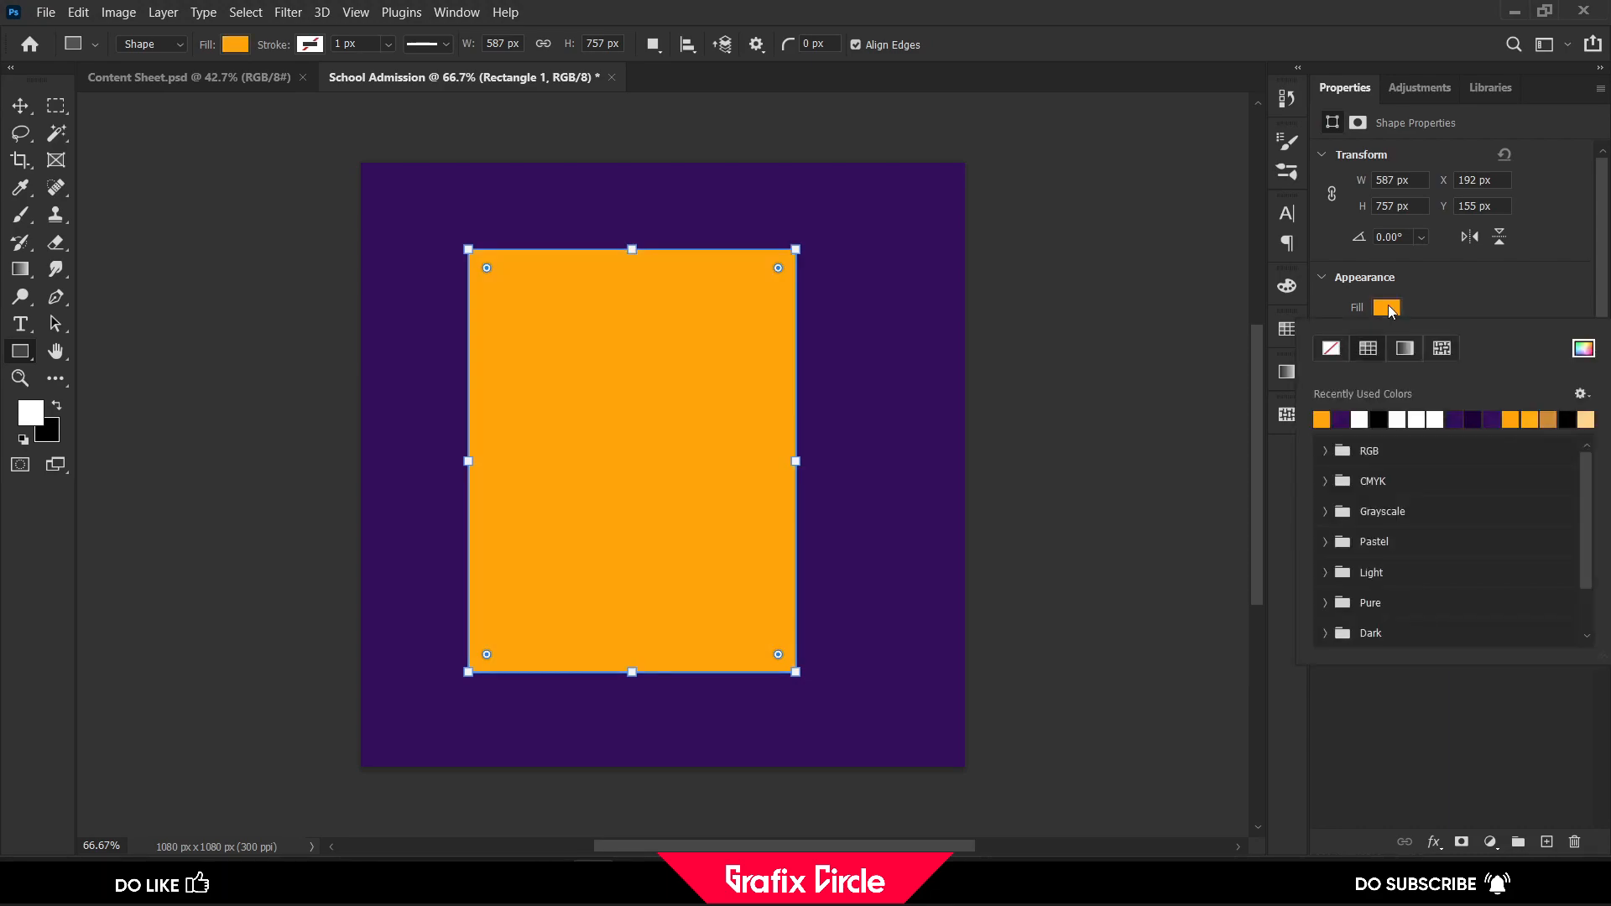
click(1580, 349)
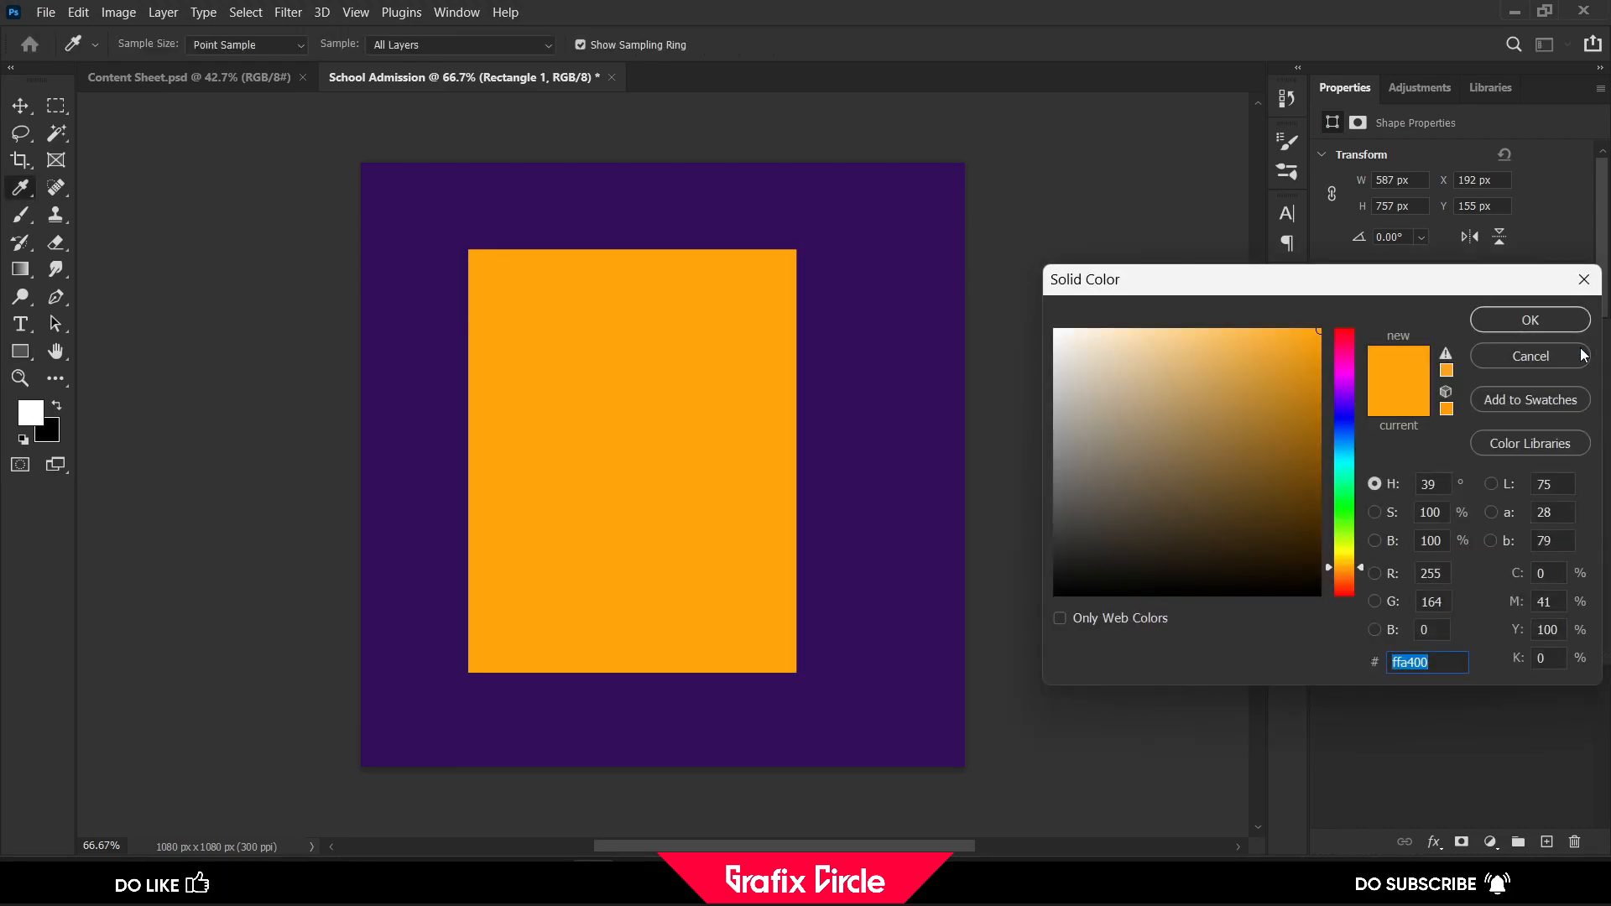
click(1438, 663)
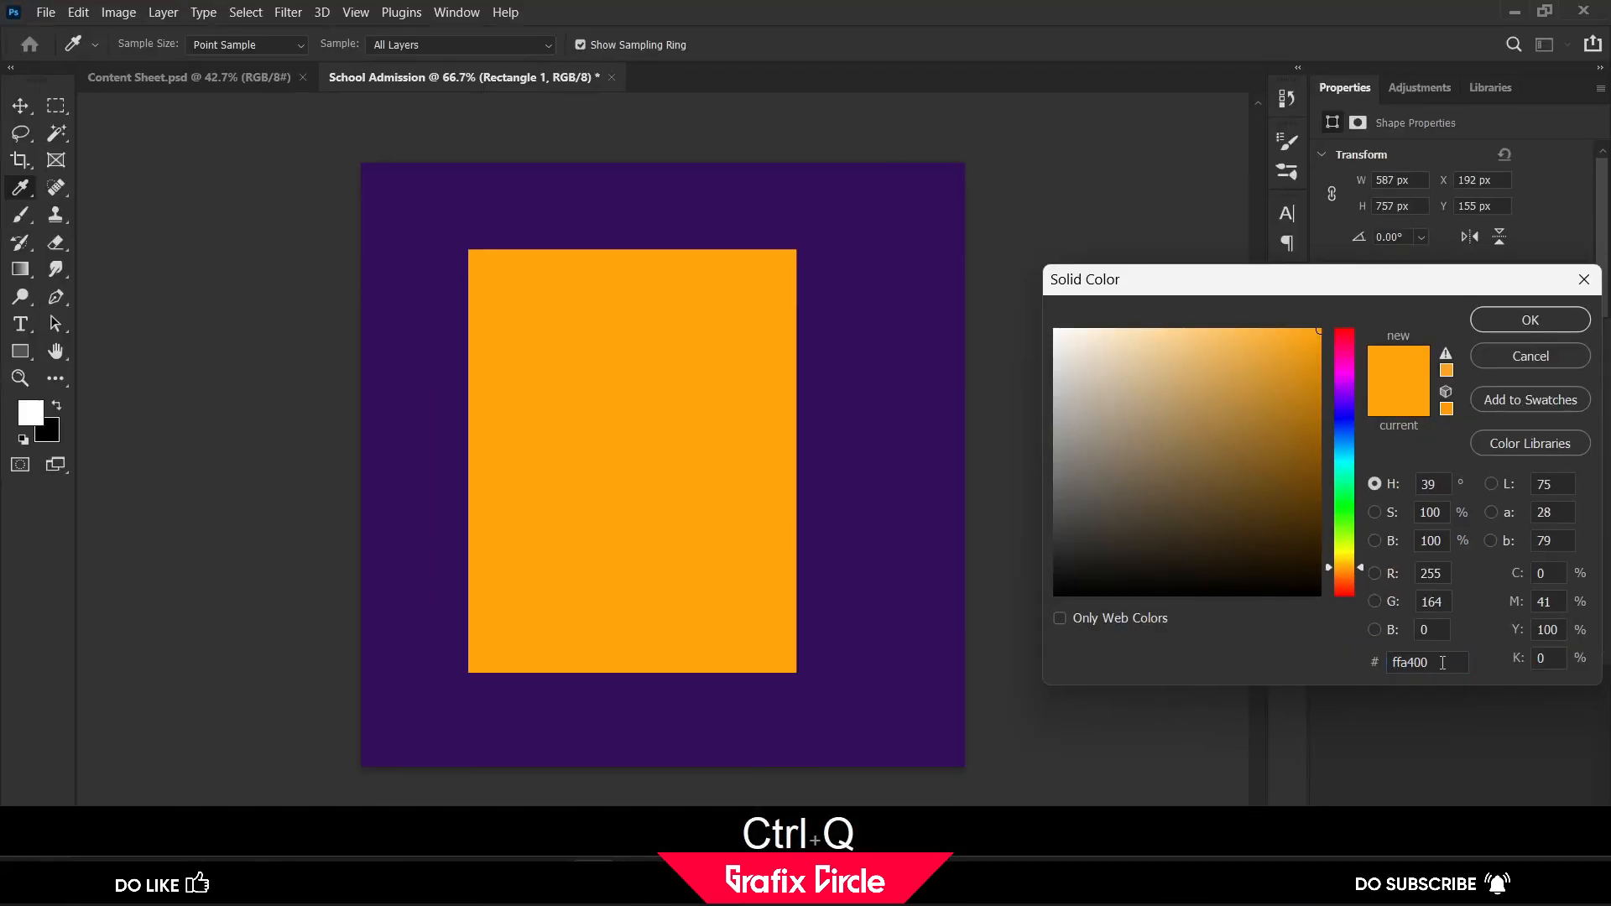
click(1509, 325)
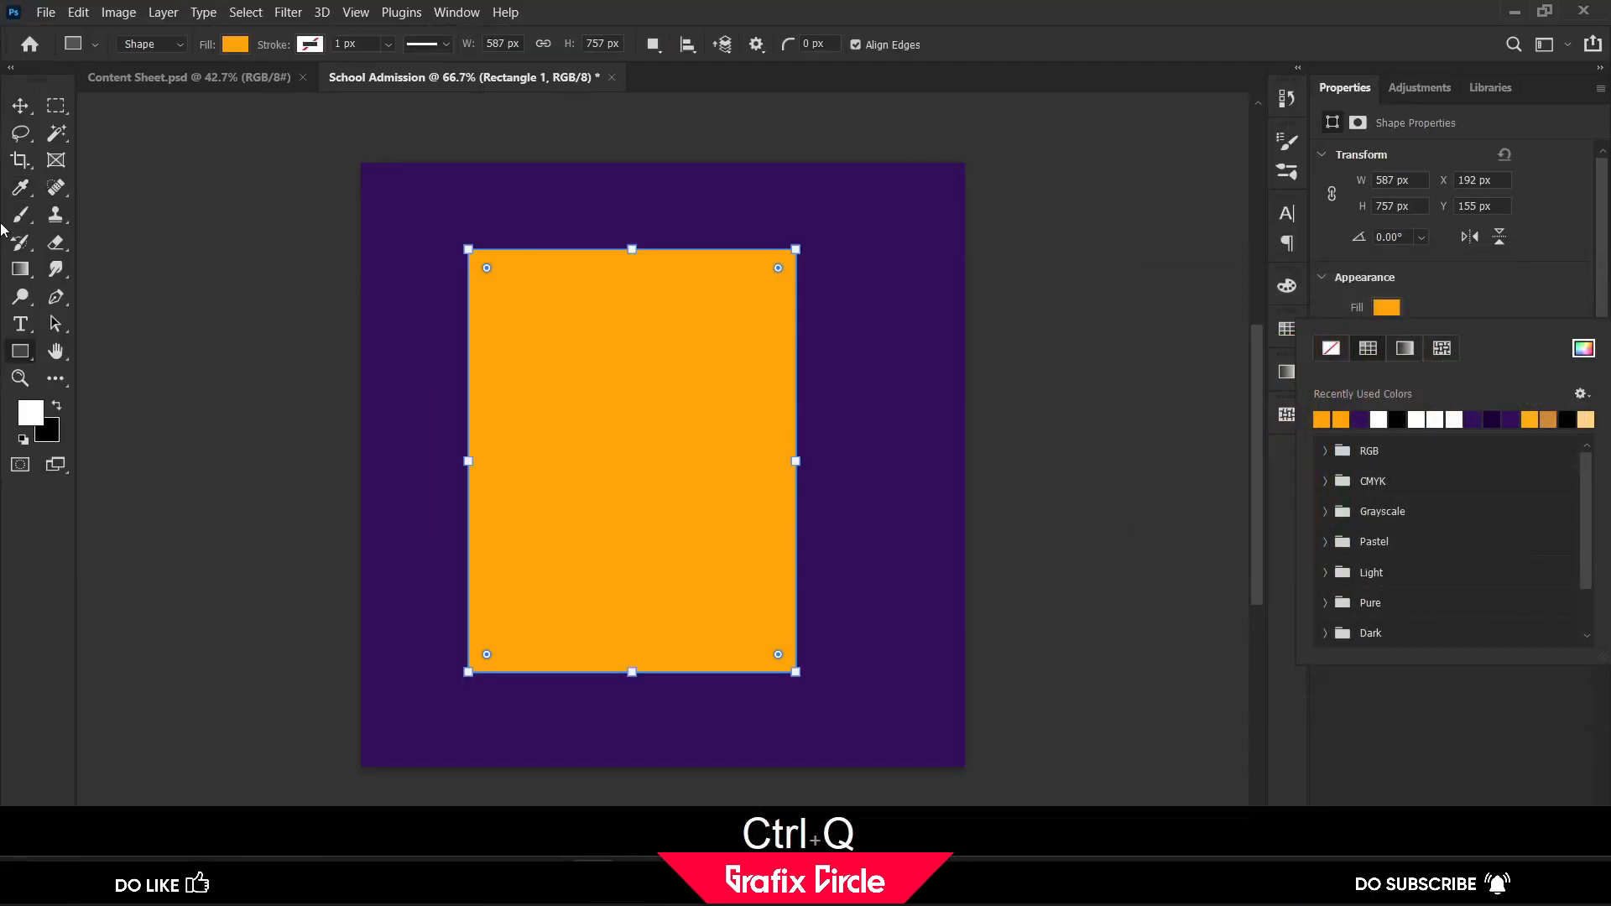
Round all four corners of the orange rectangle to a radius of about 32 px
click(21, 105)
drag(485, 268, 495, 279)
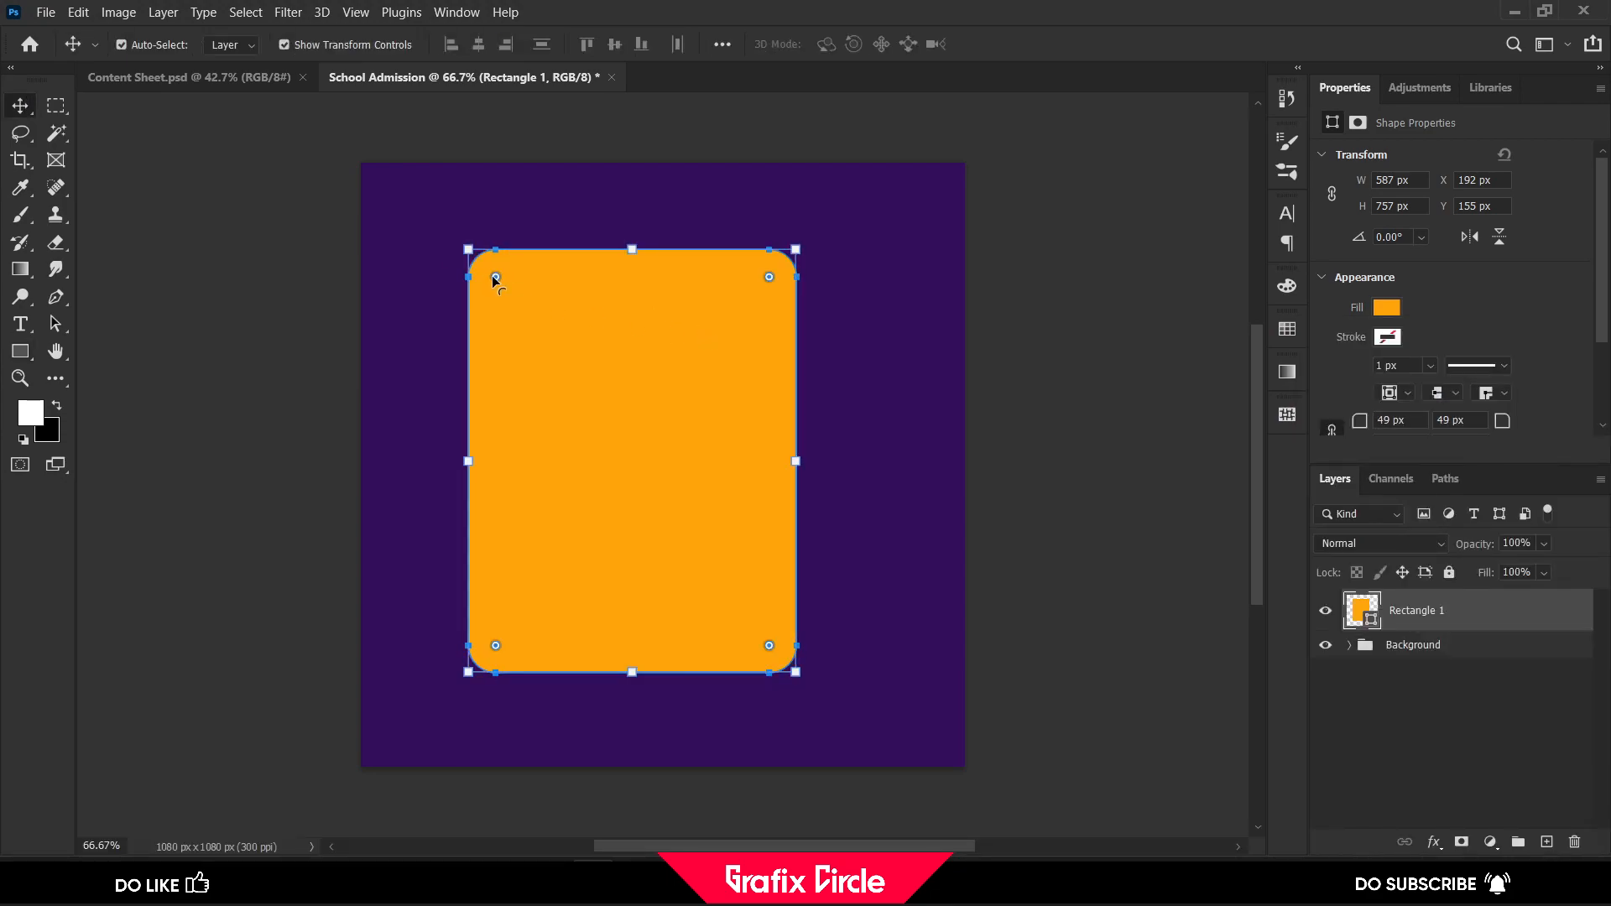
scroll(1433, 414, down, 1)
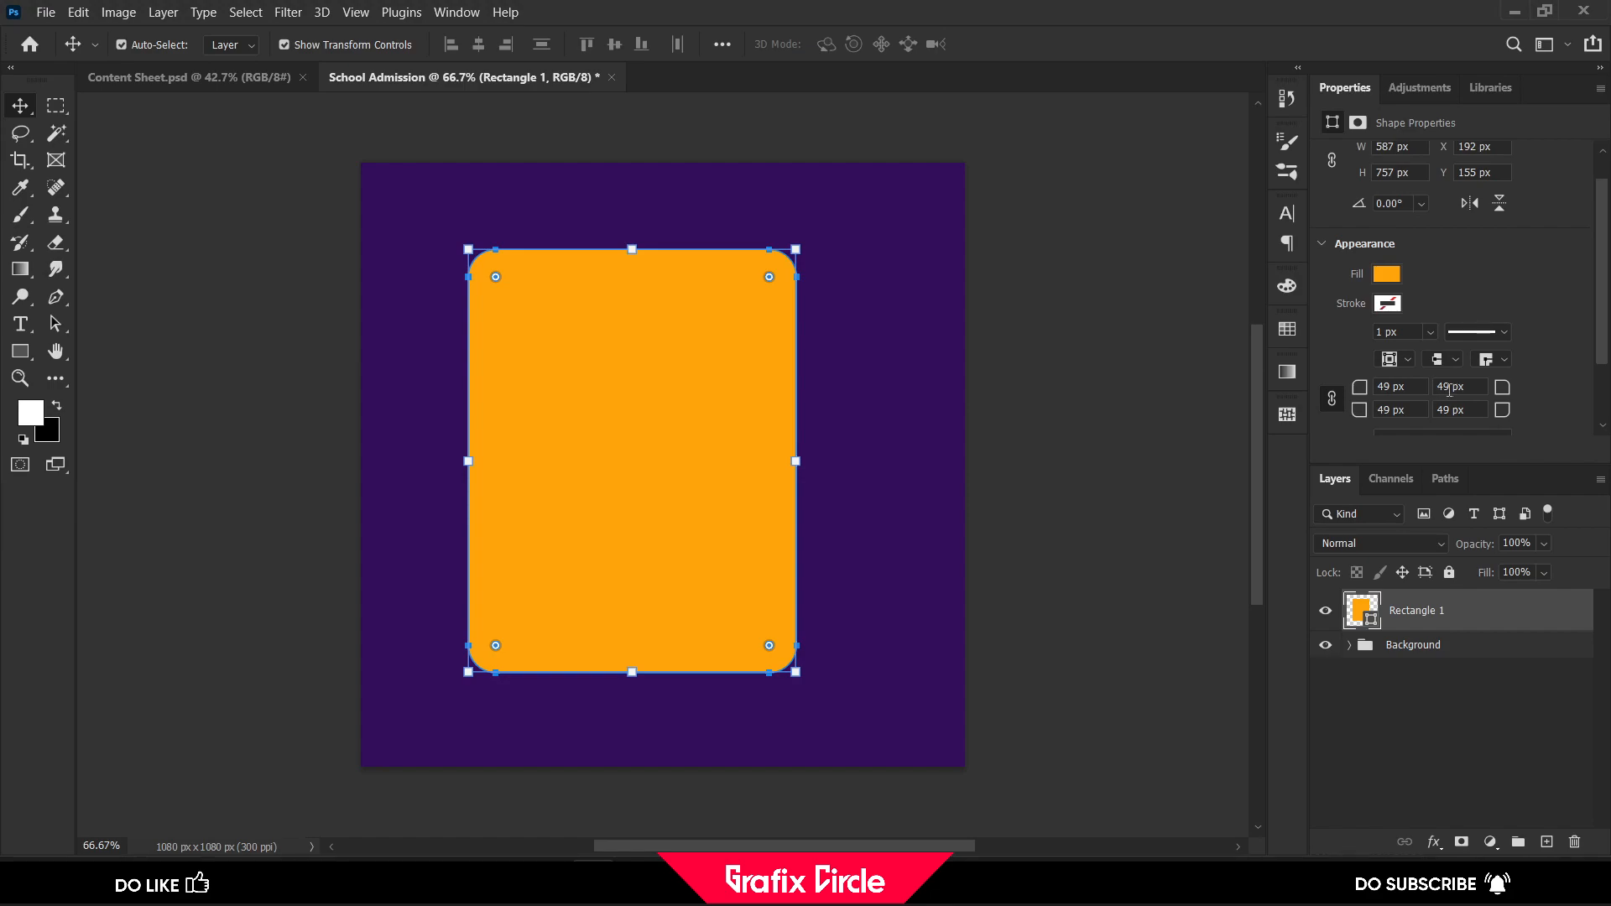
drag(494, 278, 483, 266)
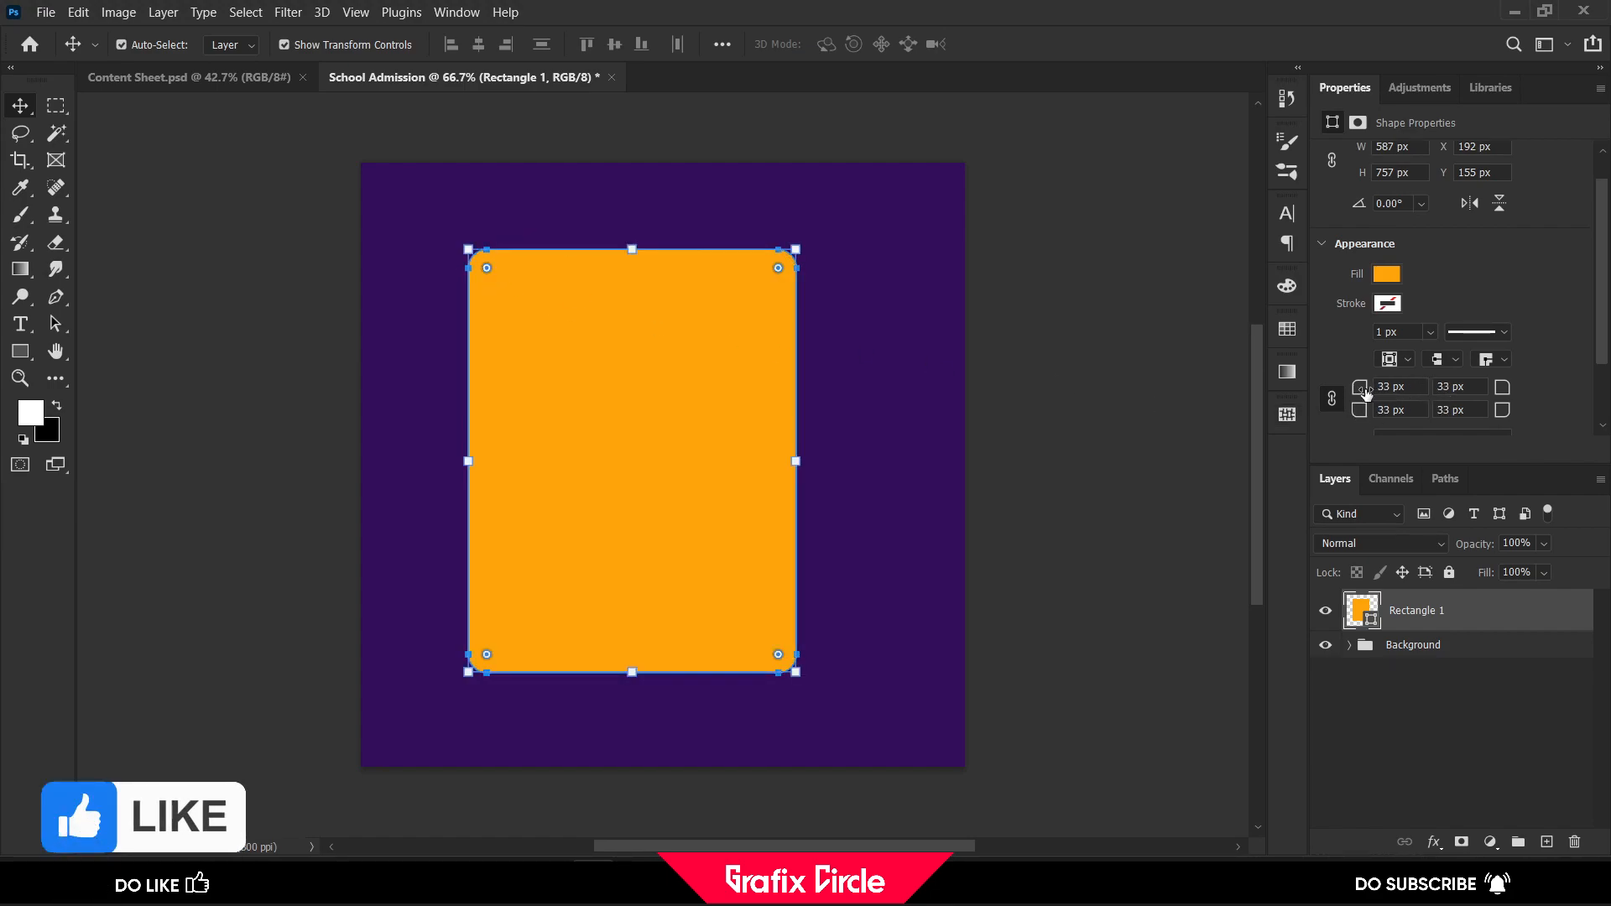
drag(1359, 394, 1361, 395)
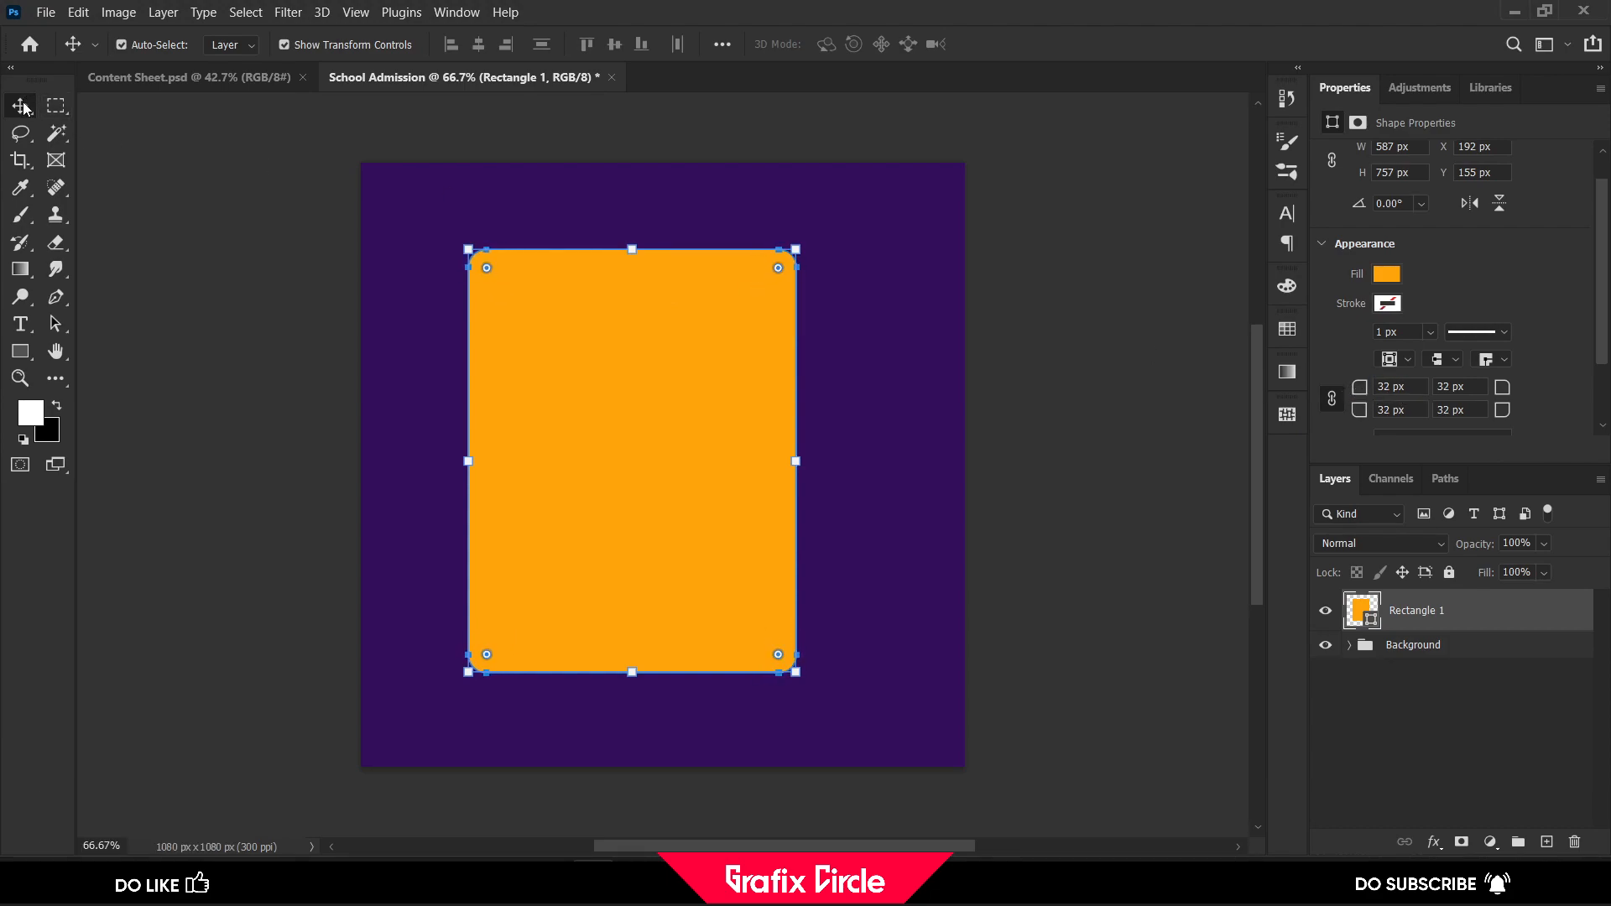
Skew the orange rectangle horizontally by about 2.7° to the left at its upper edge, accepting conversion to a regular path
key(ctrl+t)
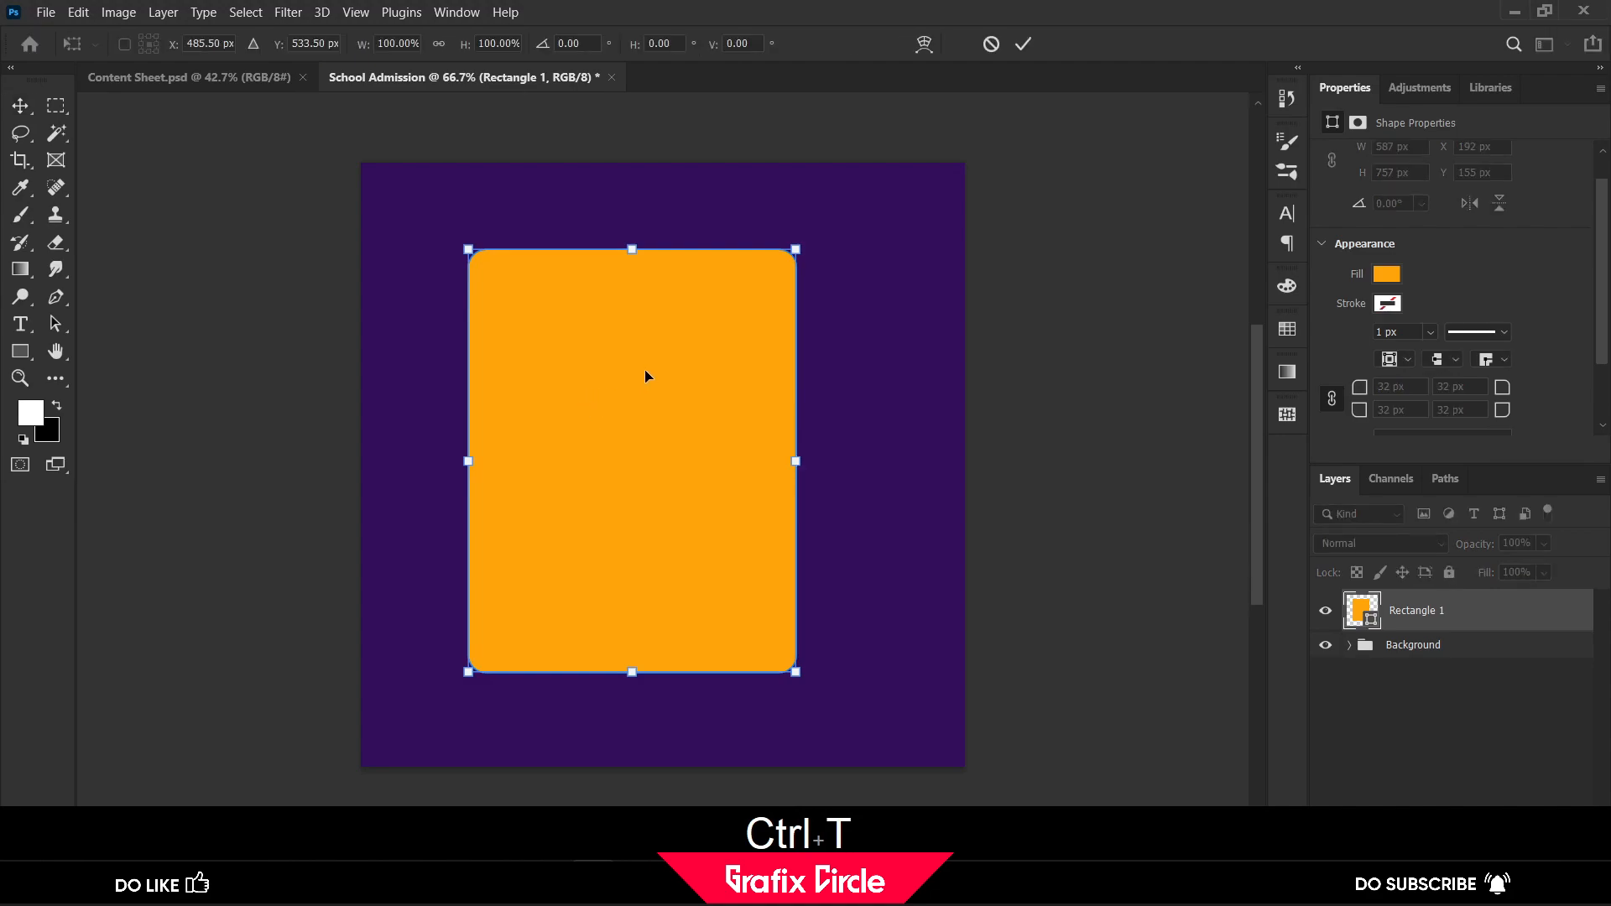
right_click(645, 371)
click(680, 449)
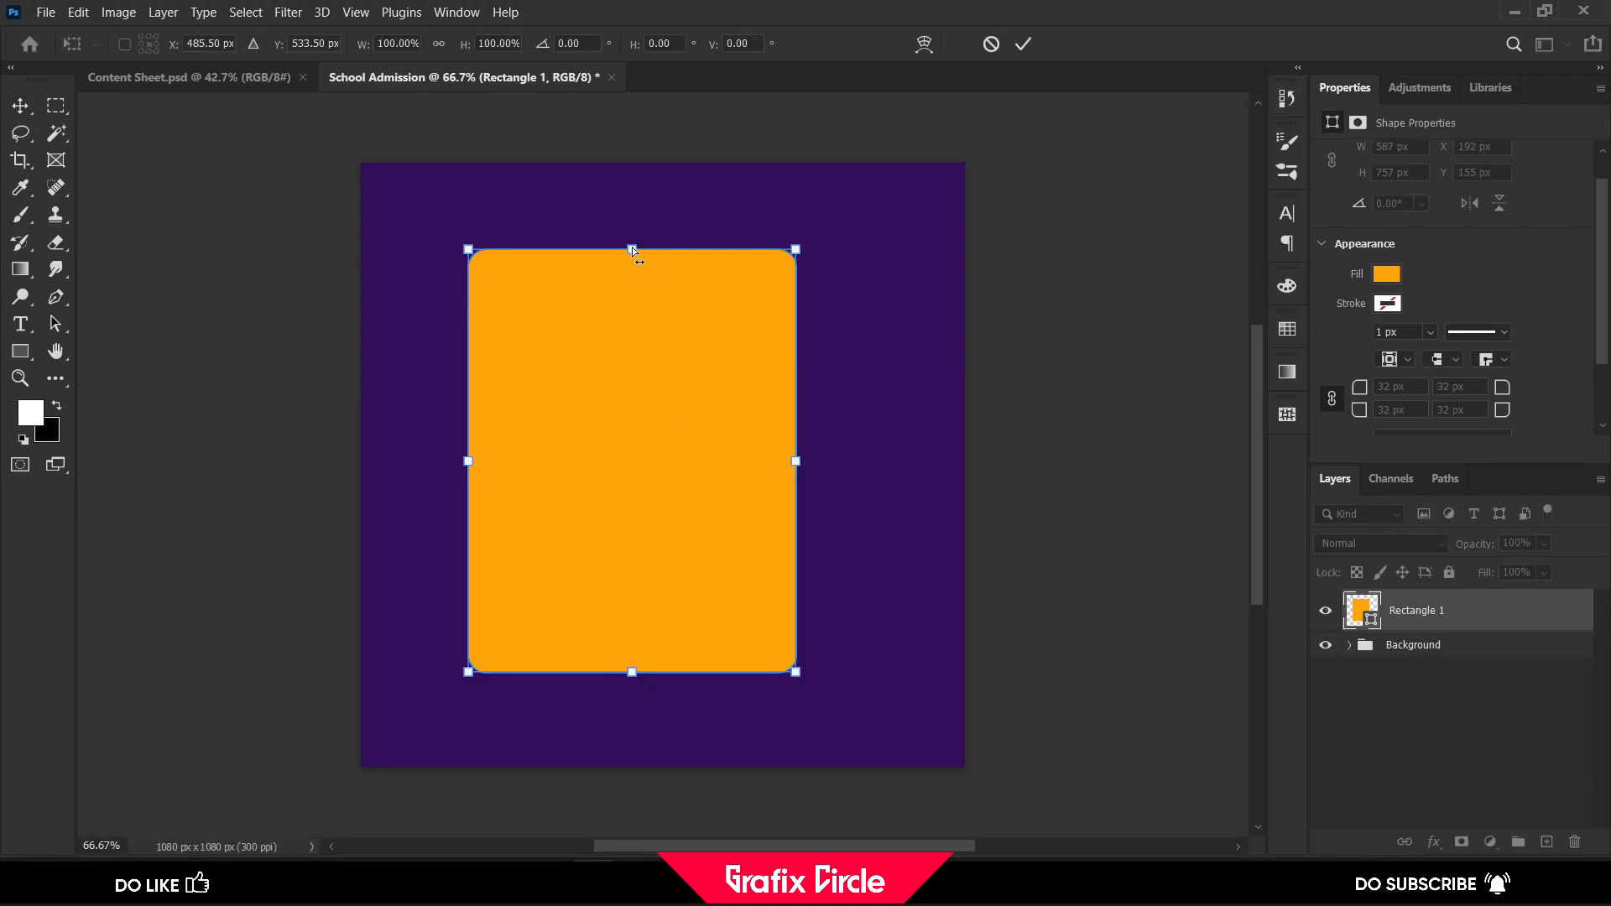
drag(631, 249, 612, 249)
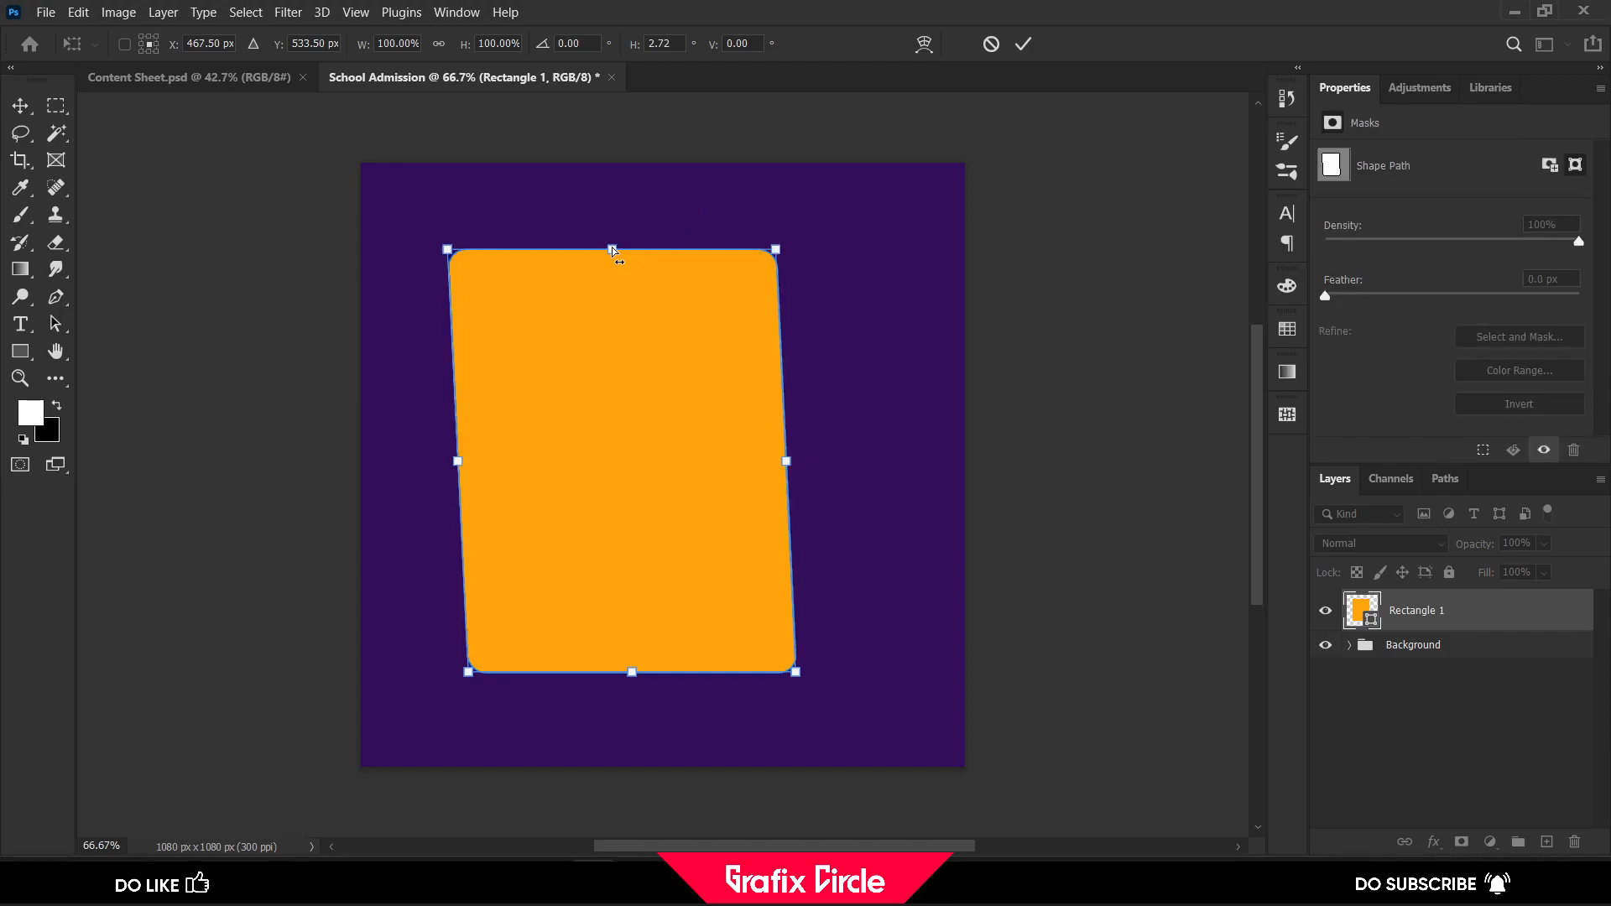
click(1022, 46)
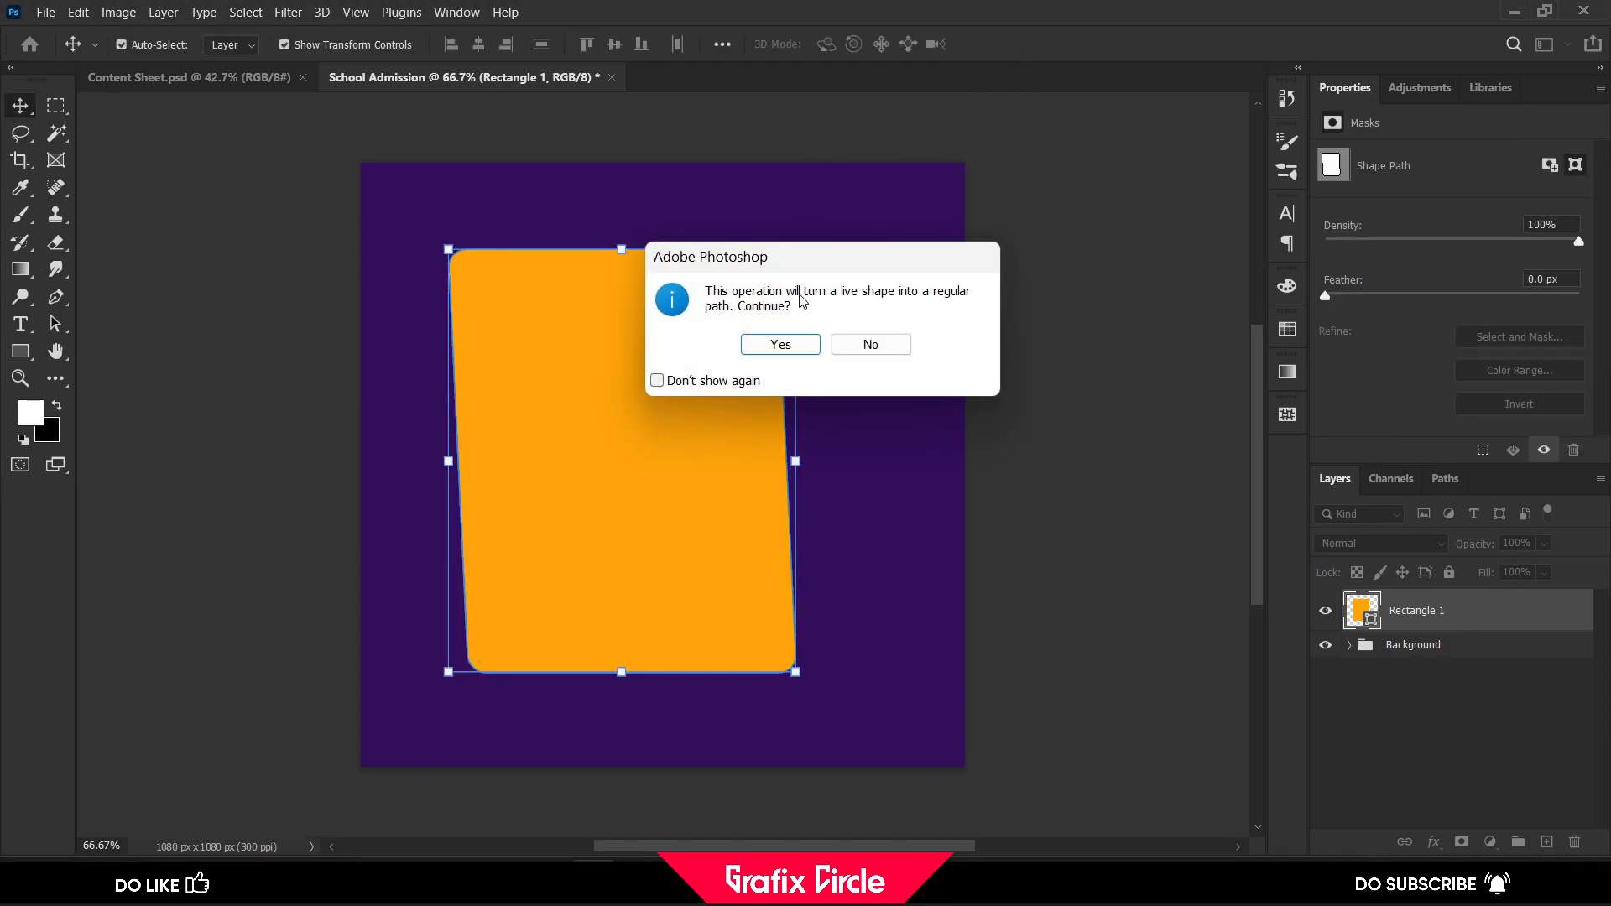
click(789, 345)
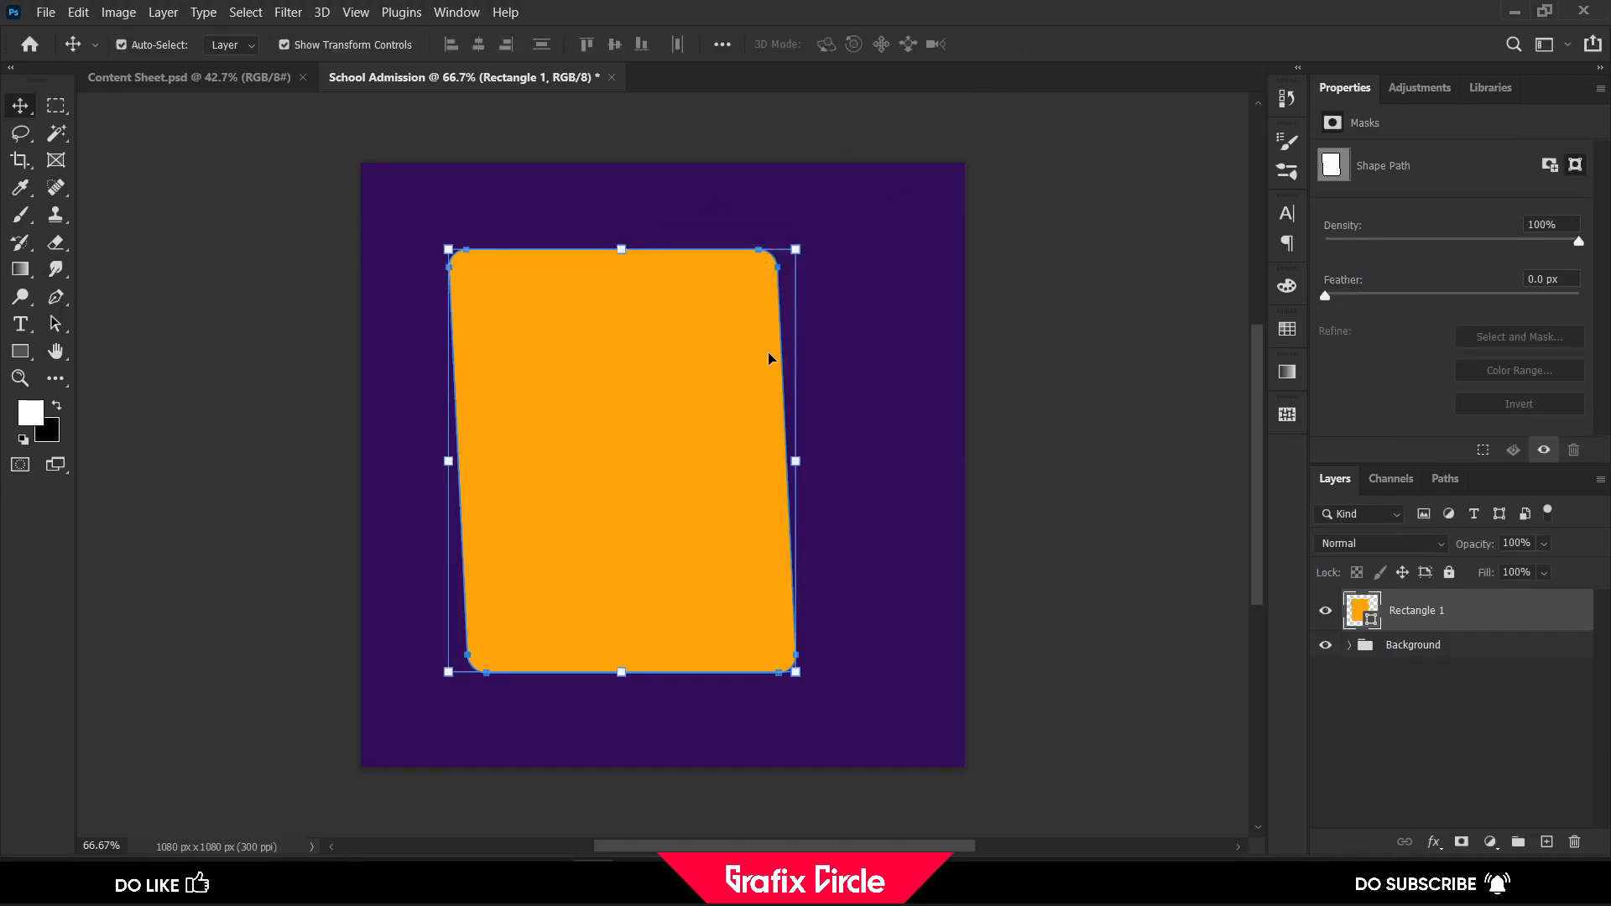
Distort the orange shape by pulling its upper-right corner slightly up and outward
key(ctrl+t)
right_click(705, 386)
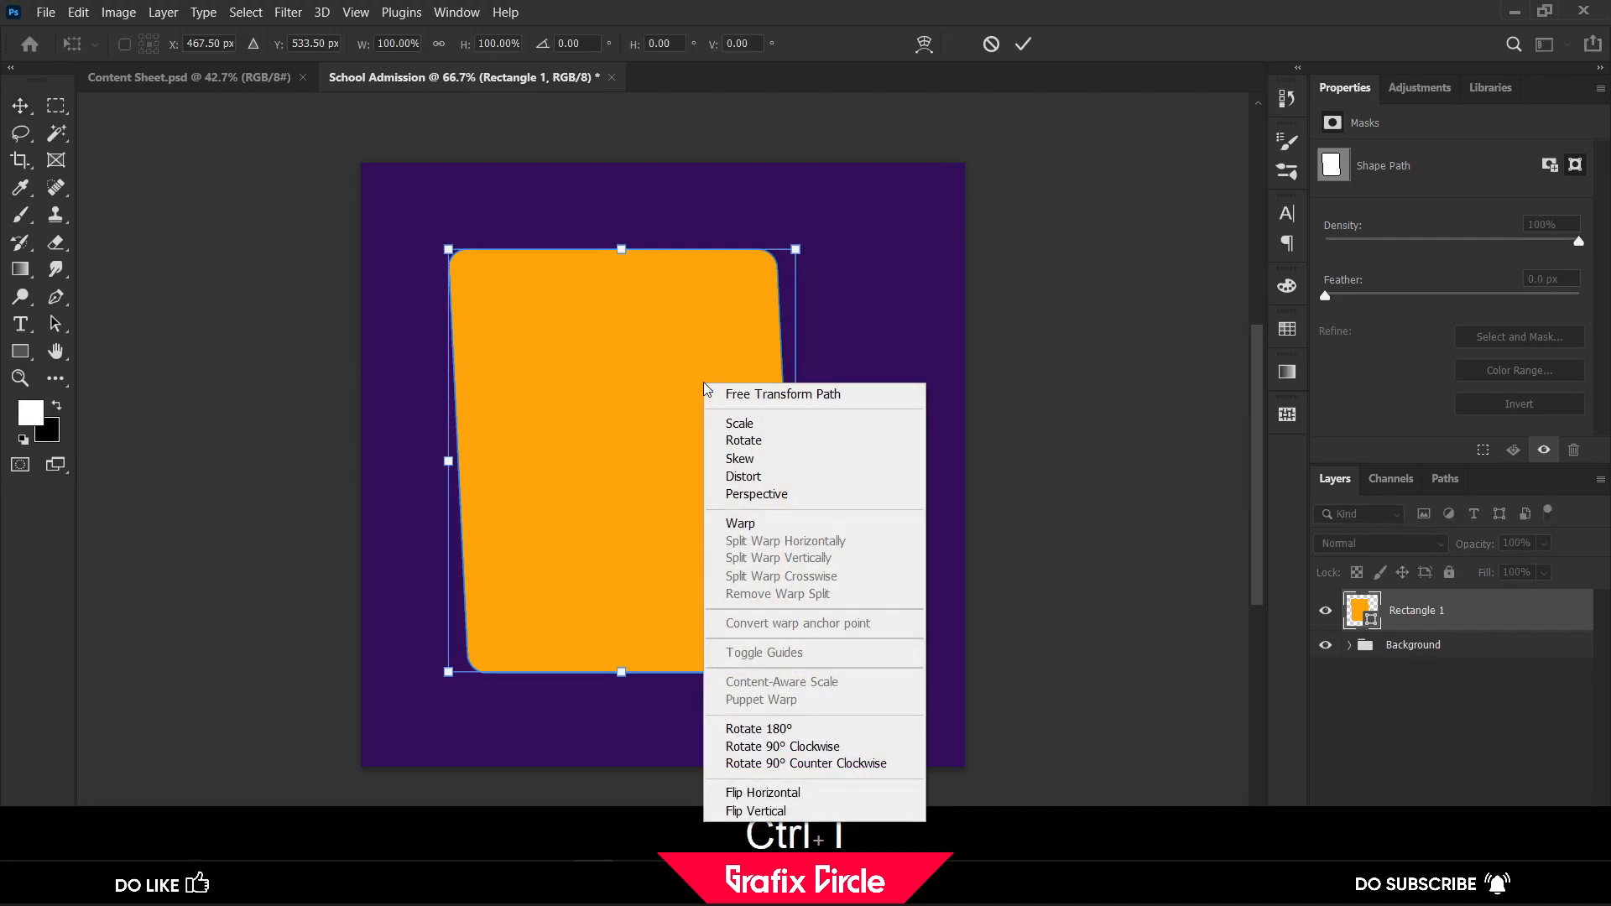
click(744, 477)
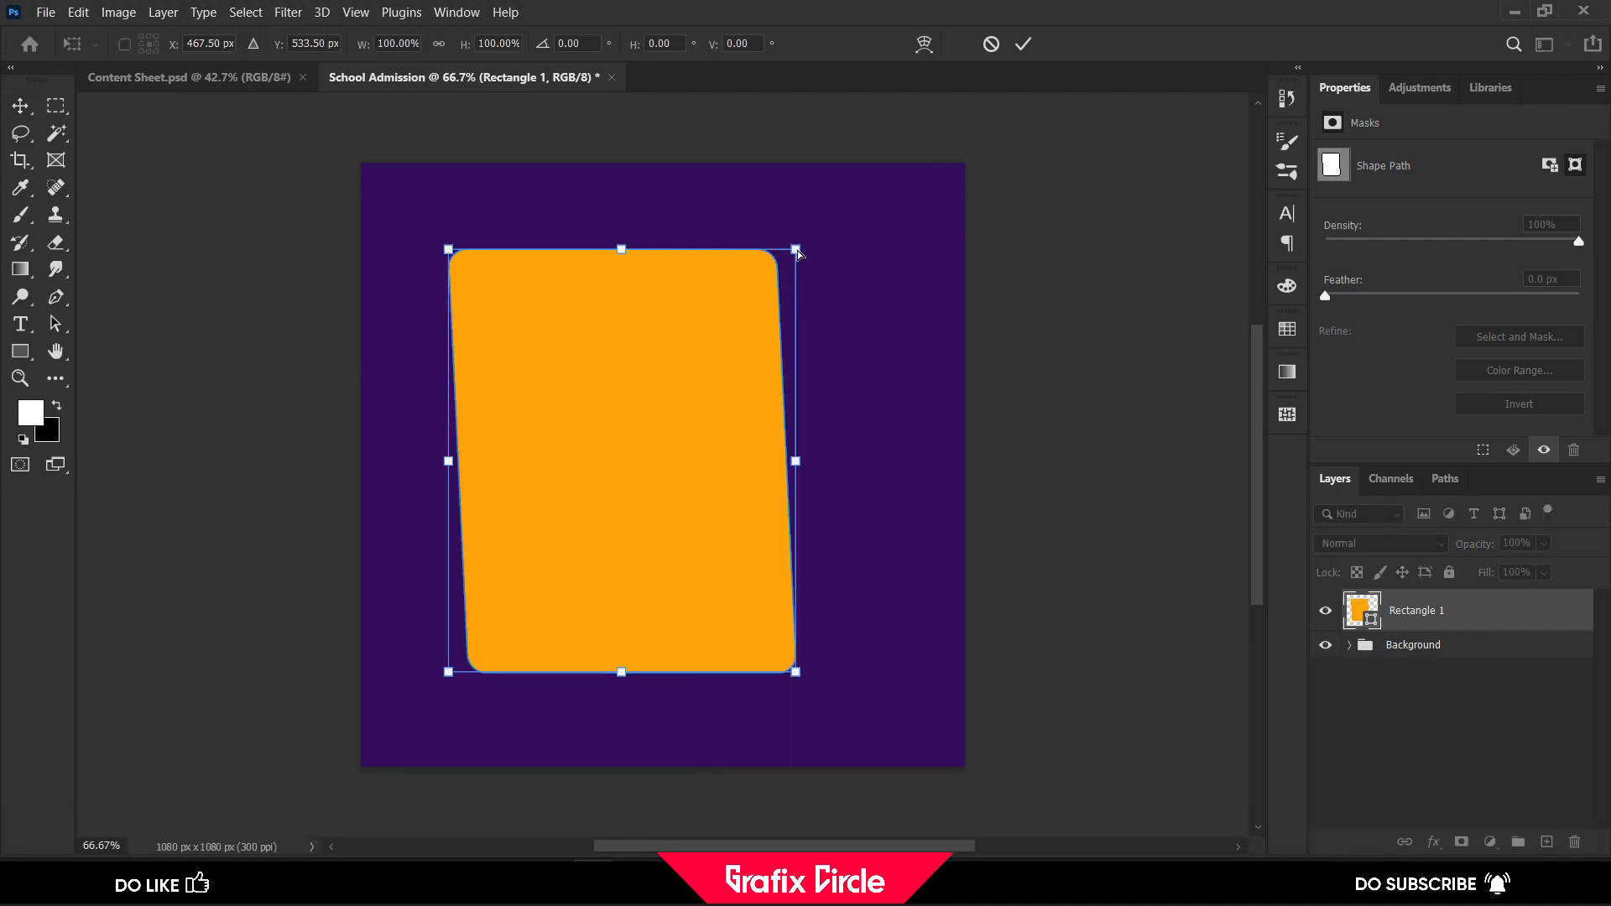
drag(797, 251, 803, 245)
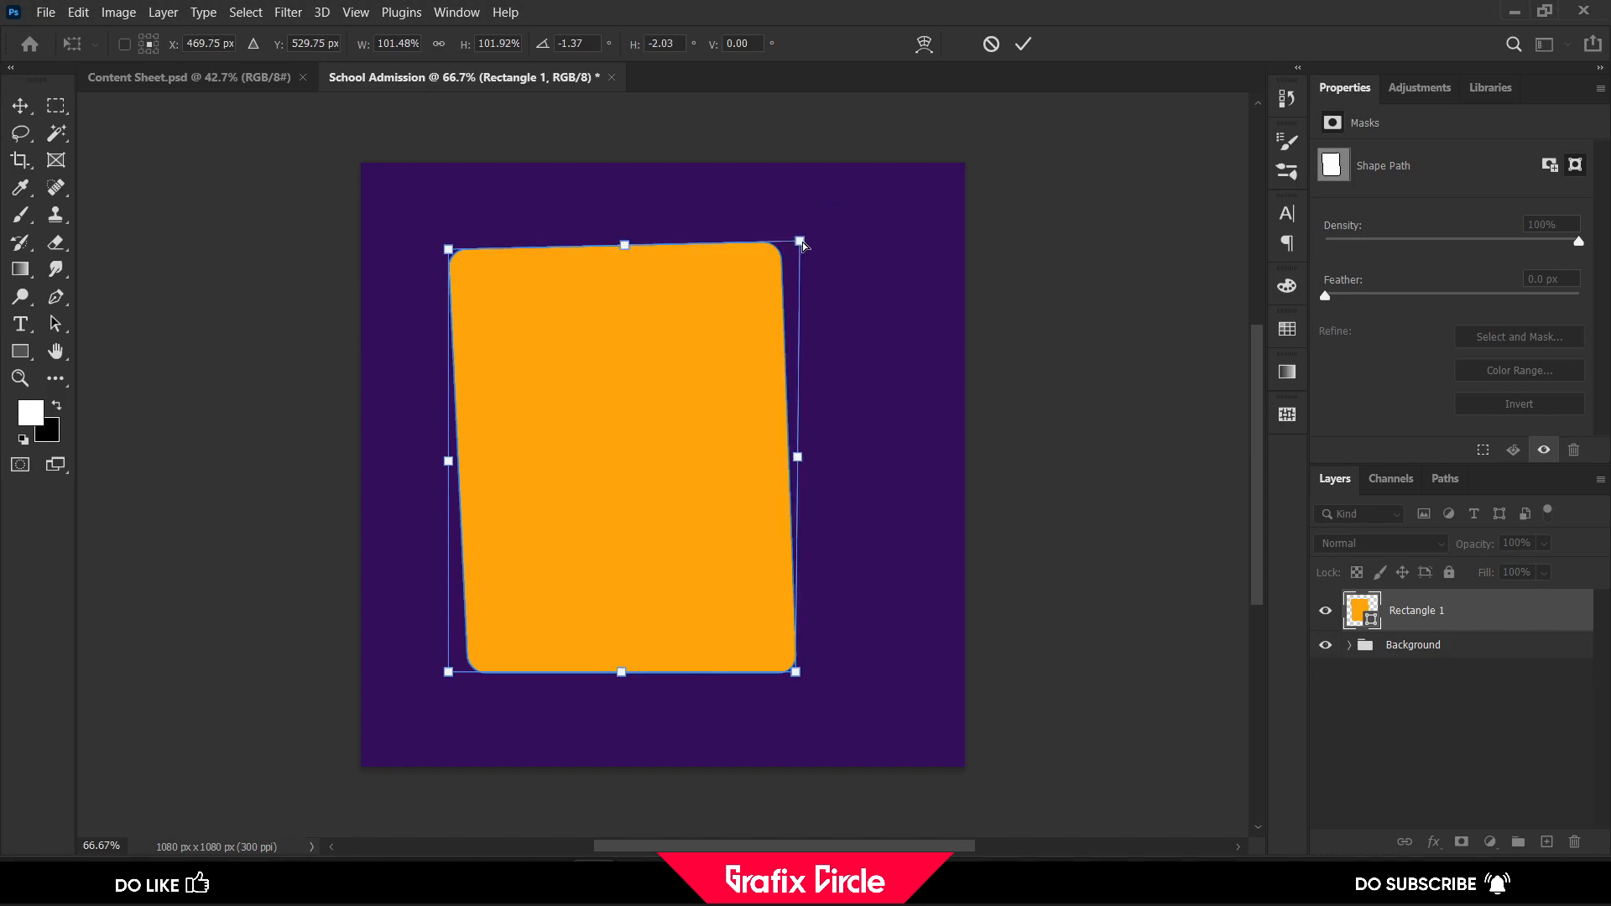
click(1029, 47)
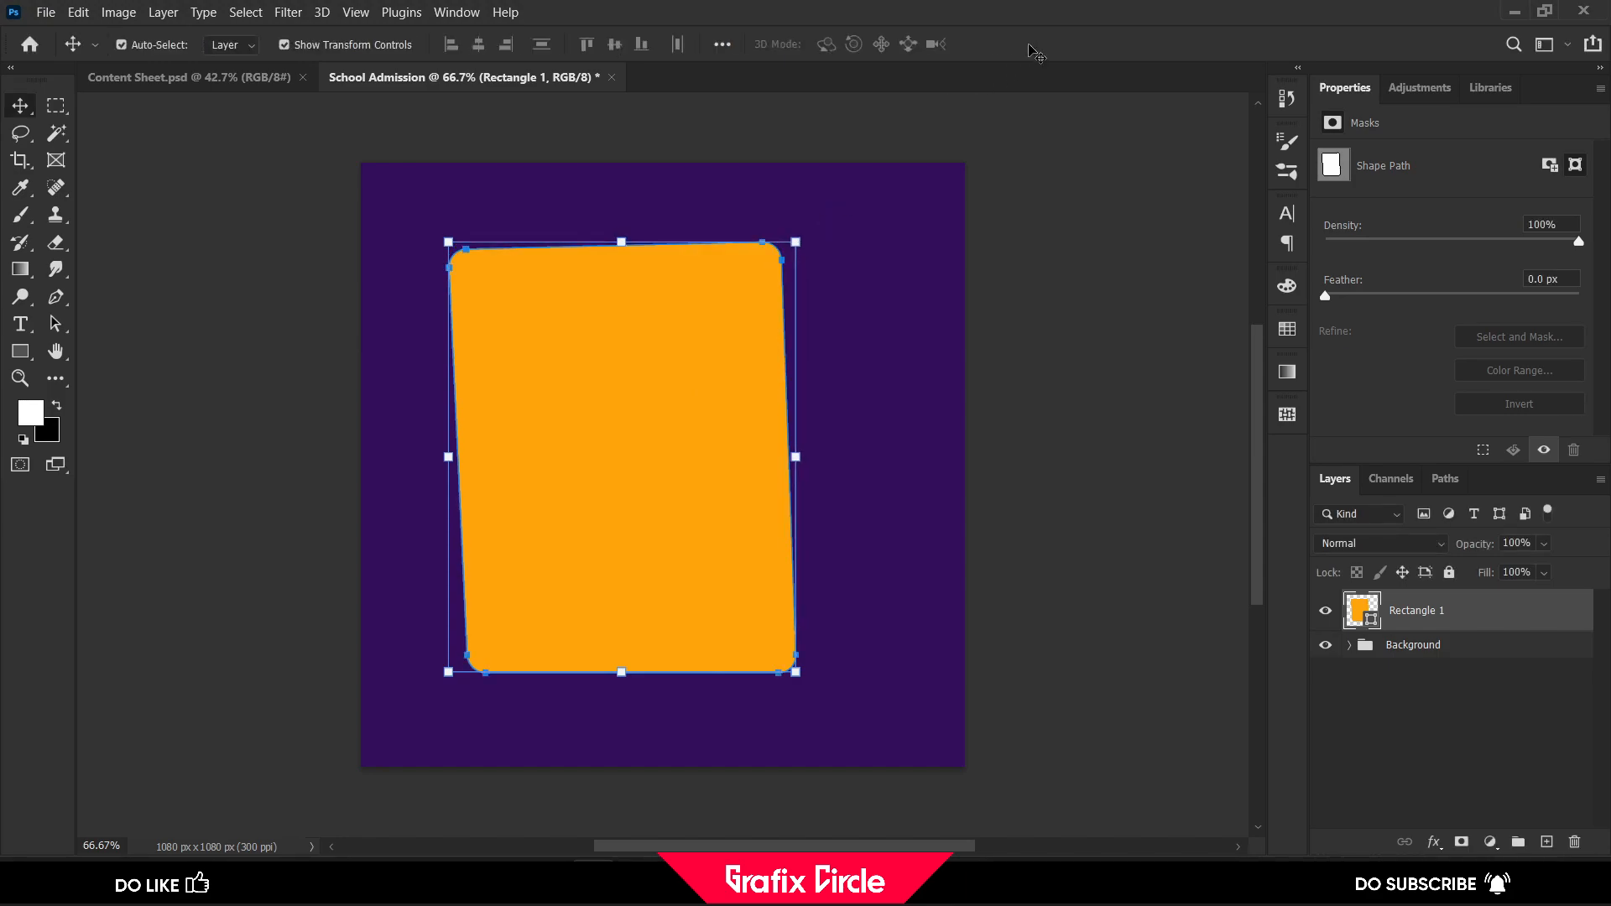
click(971, 372)
Duplicate the orange shape and scale the copy to about 95% around its centre
click(637, 409)
key(ctrl+j)
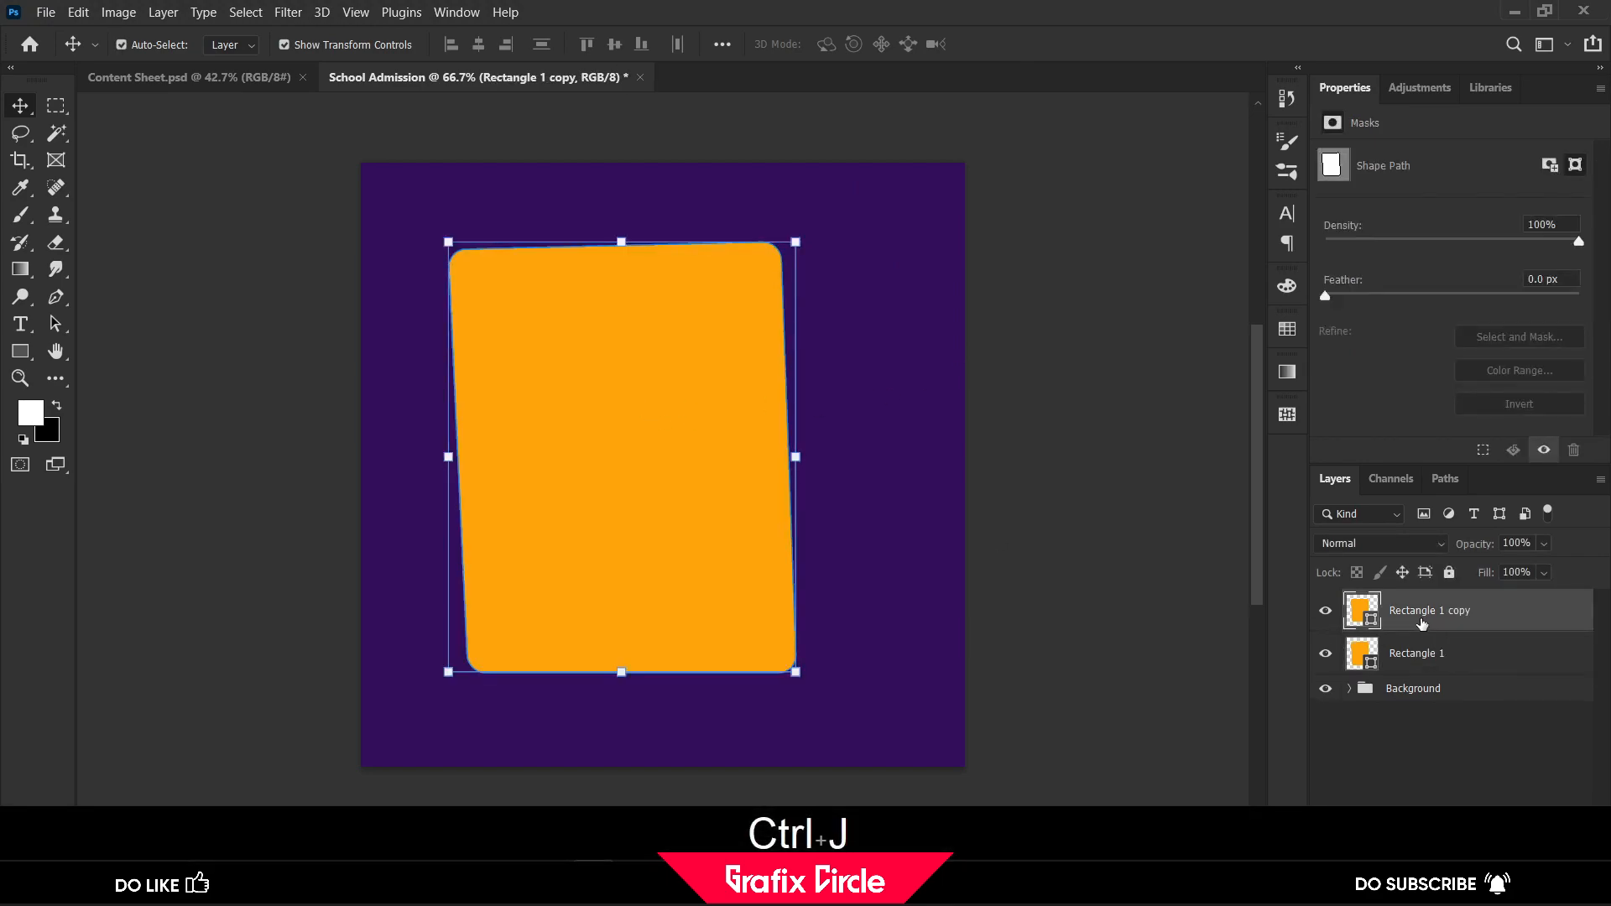
drag(795, 241, 788, 250)
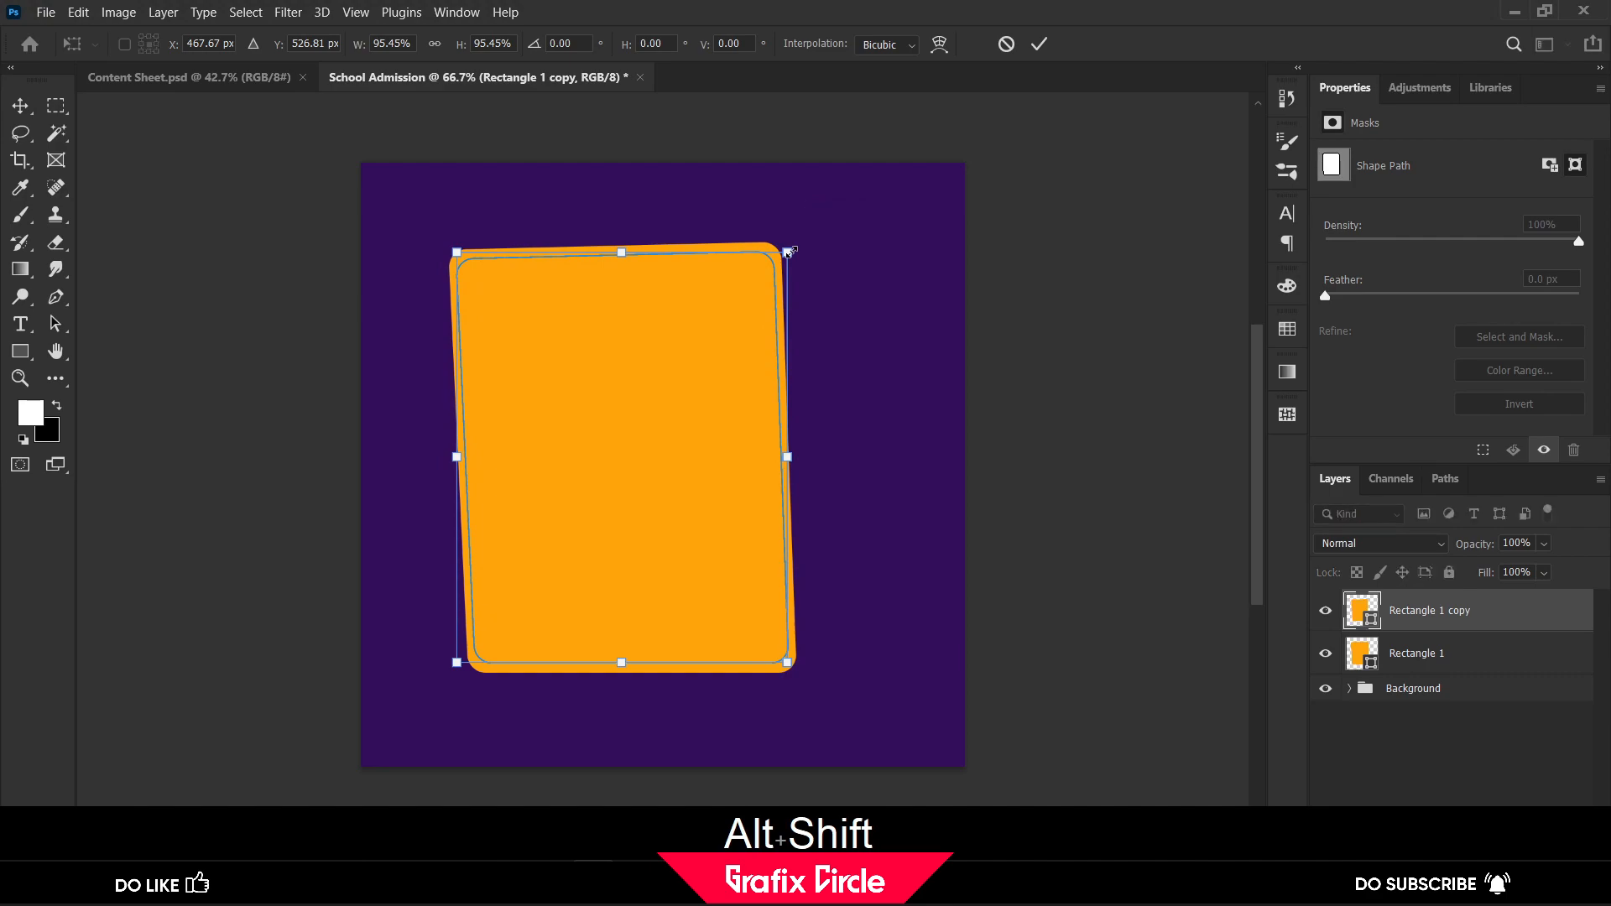
key(Return)
click(1443, 753)
Give the smaller copy a 5 px white stroke positioned inside at 100% opacity, with the Satin effect disabled
click(1458, 621)
click(1433, 841)
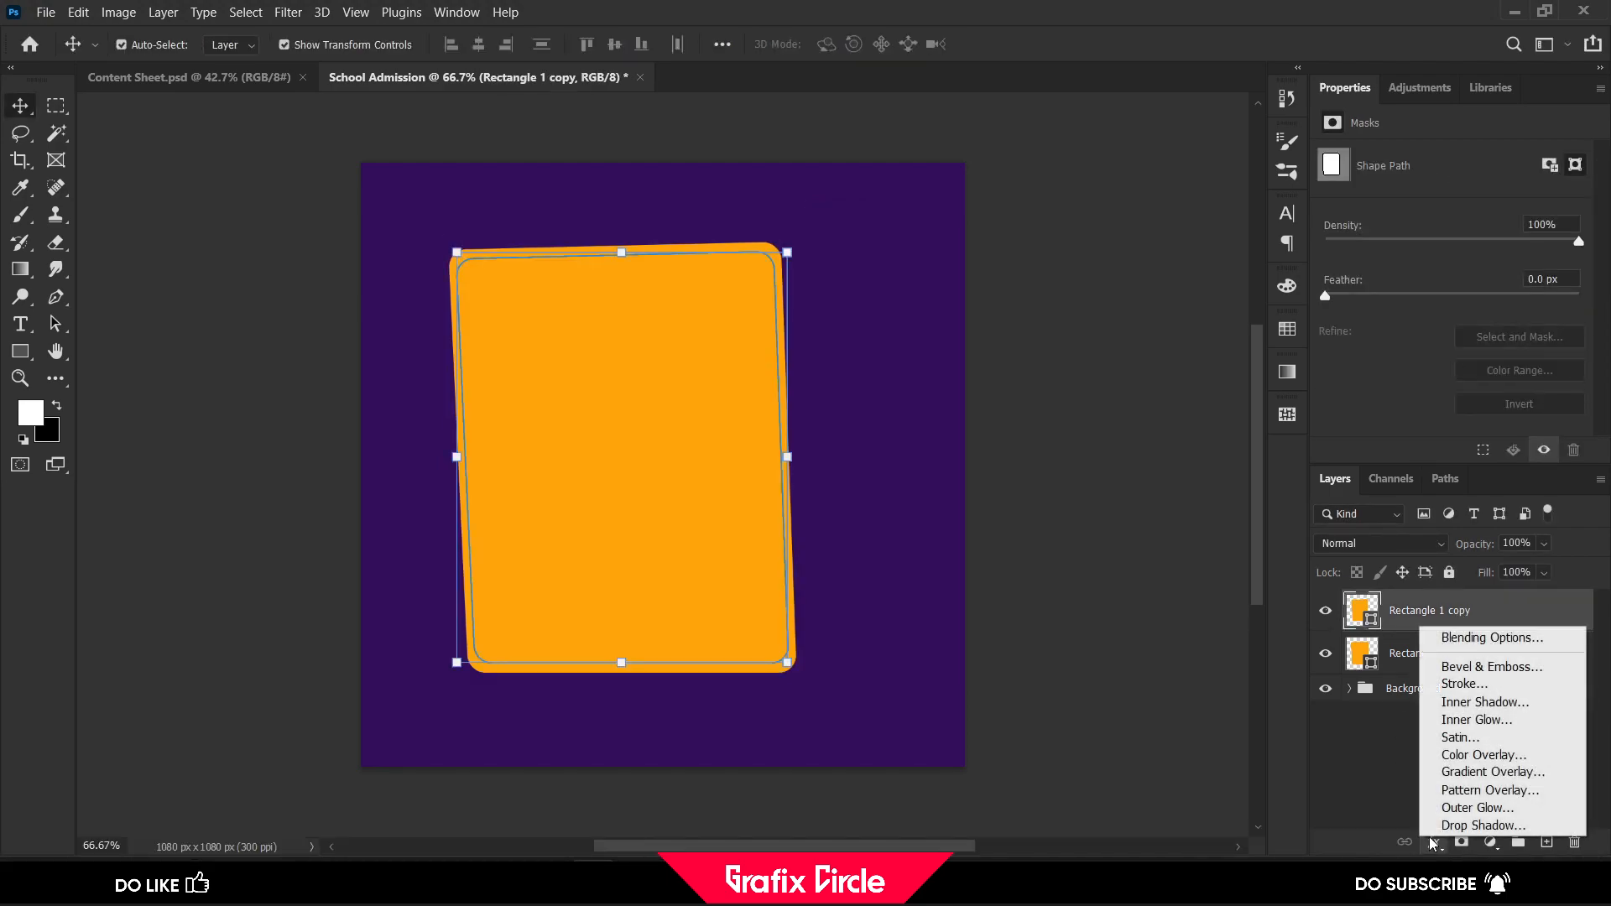
click(1496, 738)
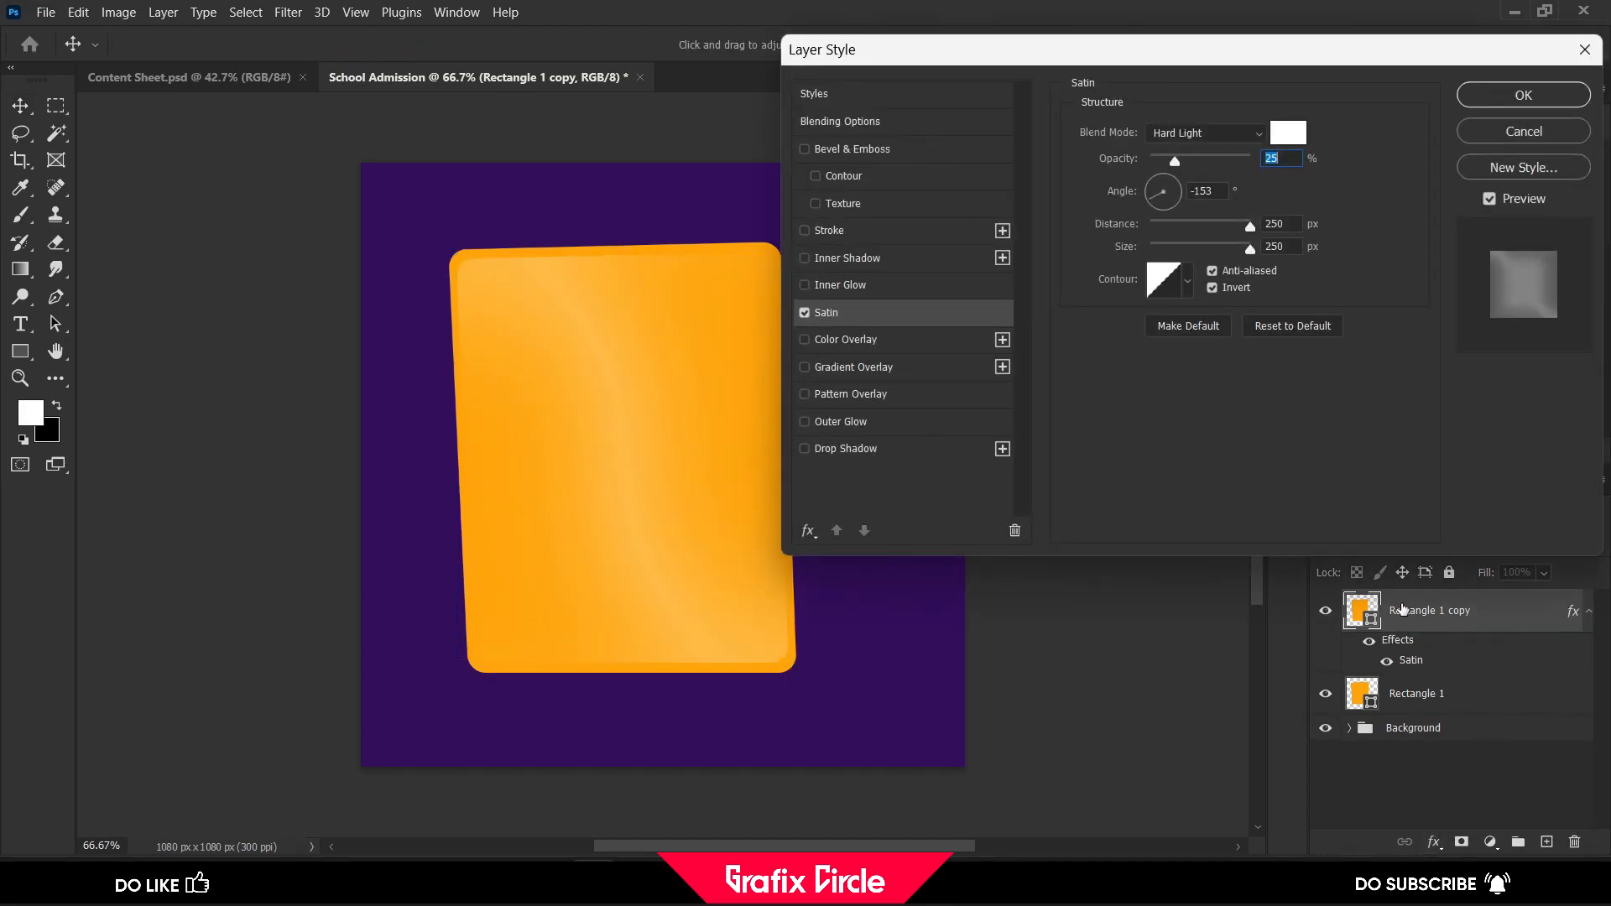
click(804, 313)
click(803, 230)
click(842, 232)
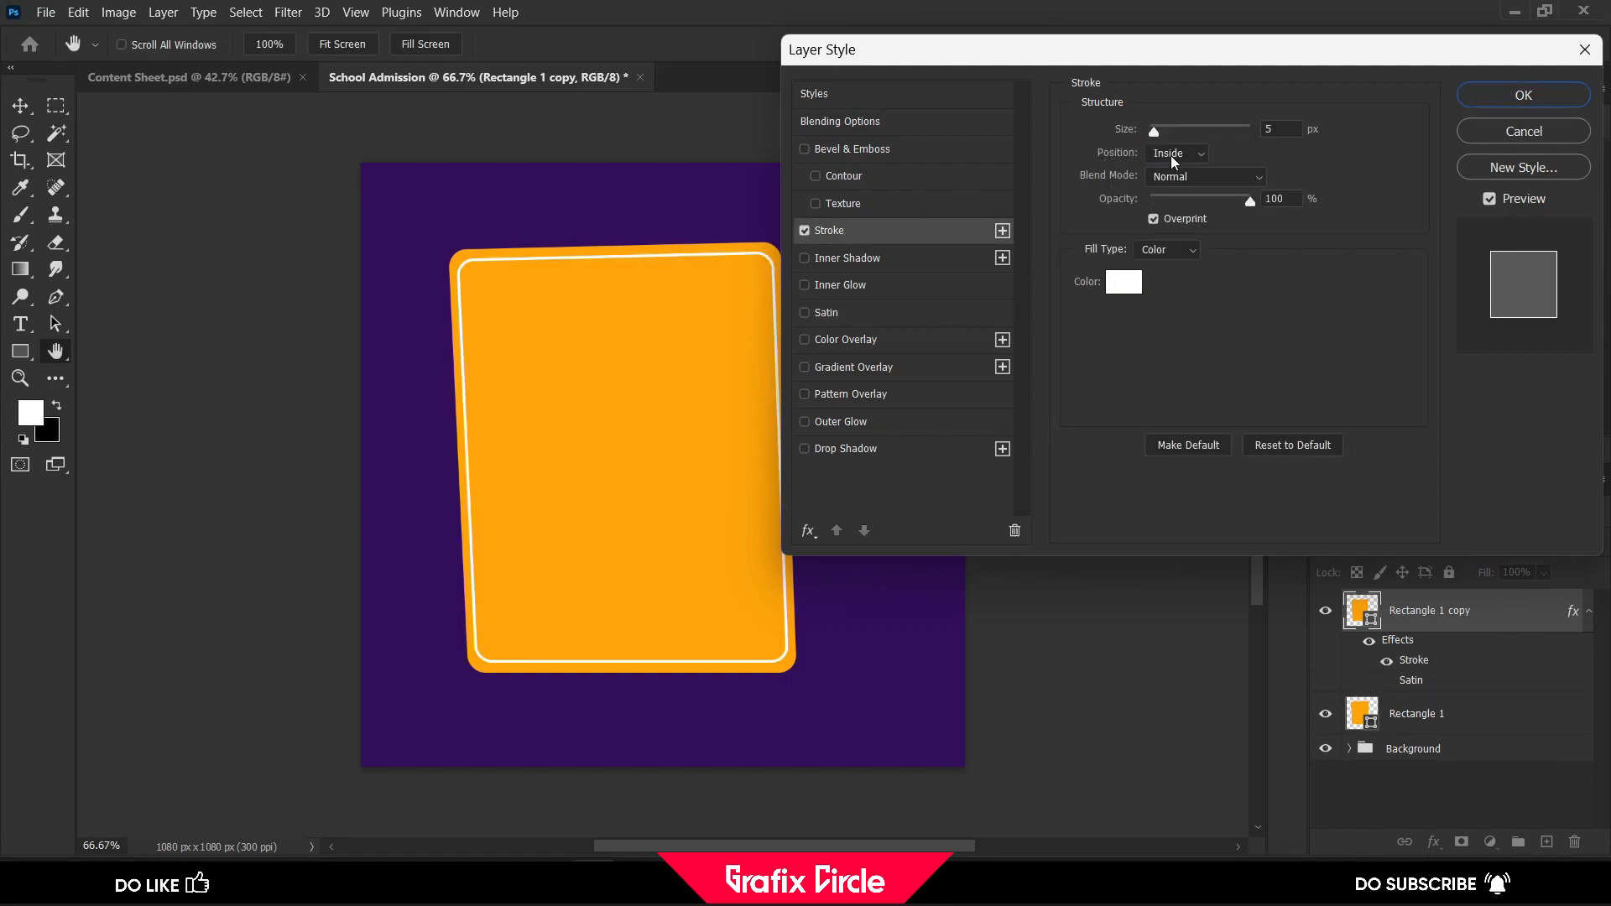
click(1266, 130)
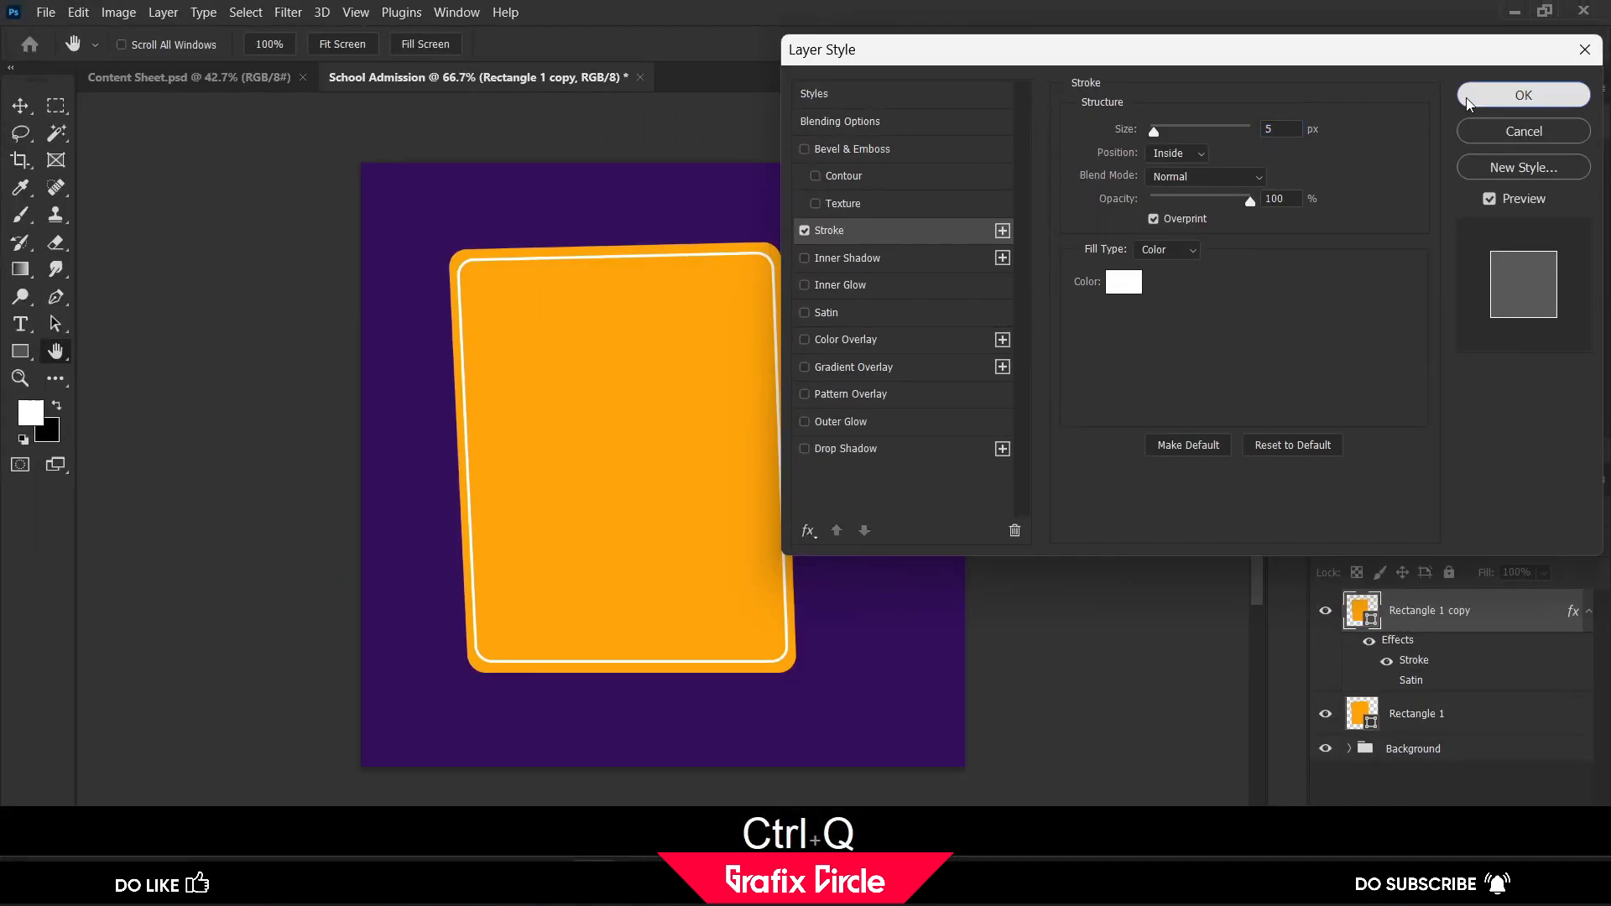
click(1462, 102)
click(1052, 333)
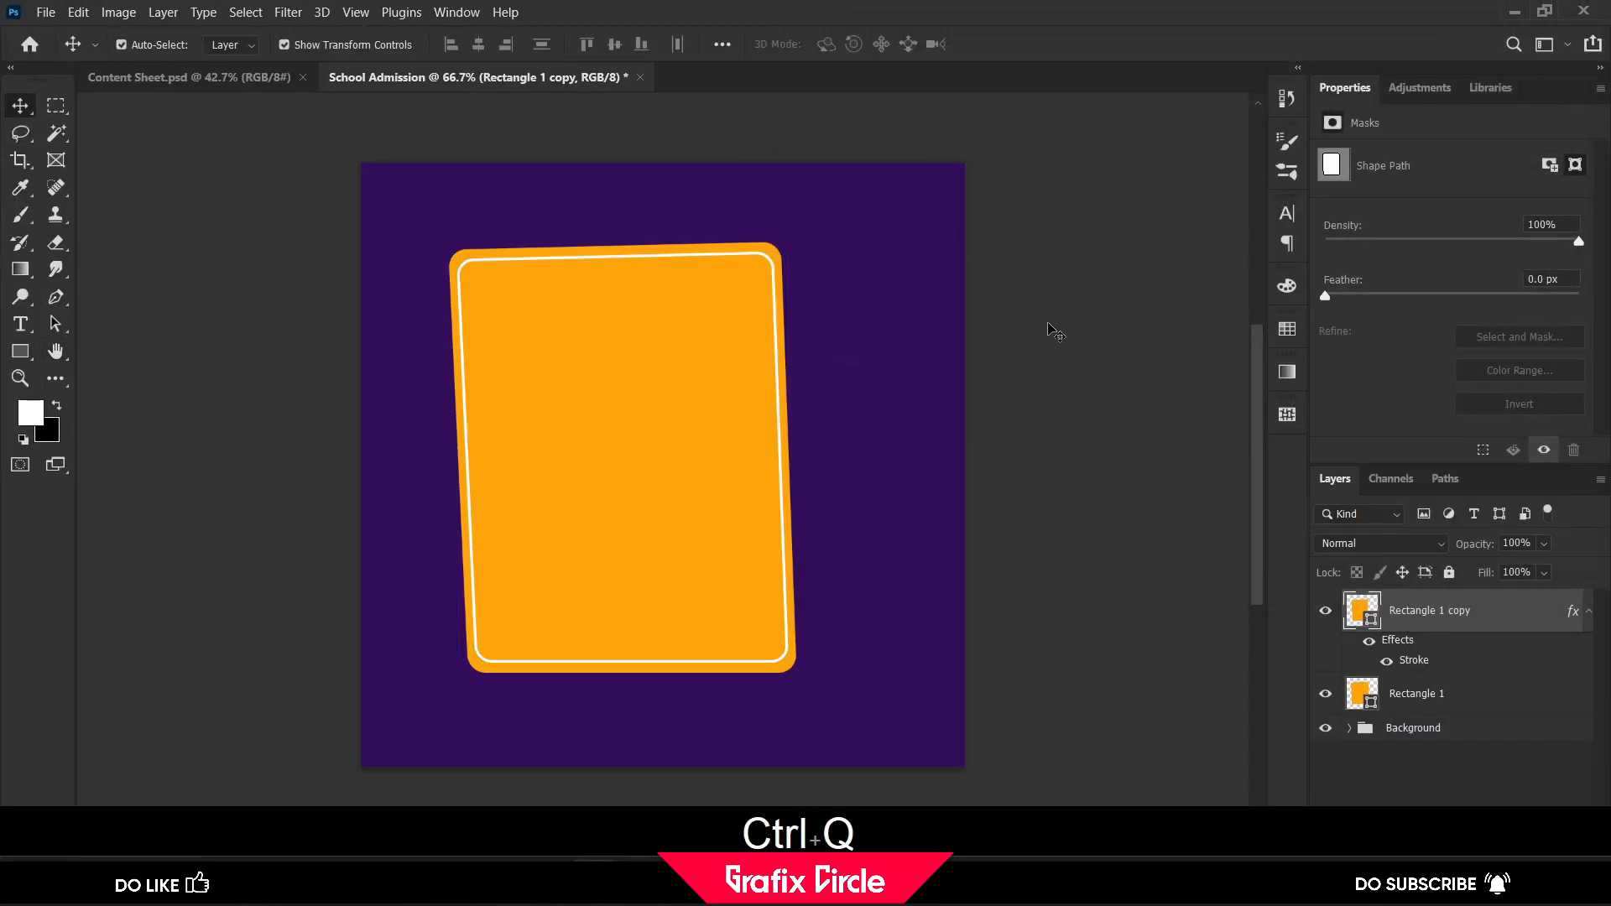
Group the two rectangle layers and name the group "Rec 1"
click(1413, 617)
shift+click(1417, 693)
key(ctrl+shift+g)
double_click(1401, 604)
text(Rec 1)
key(Return)
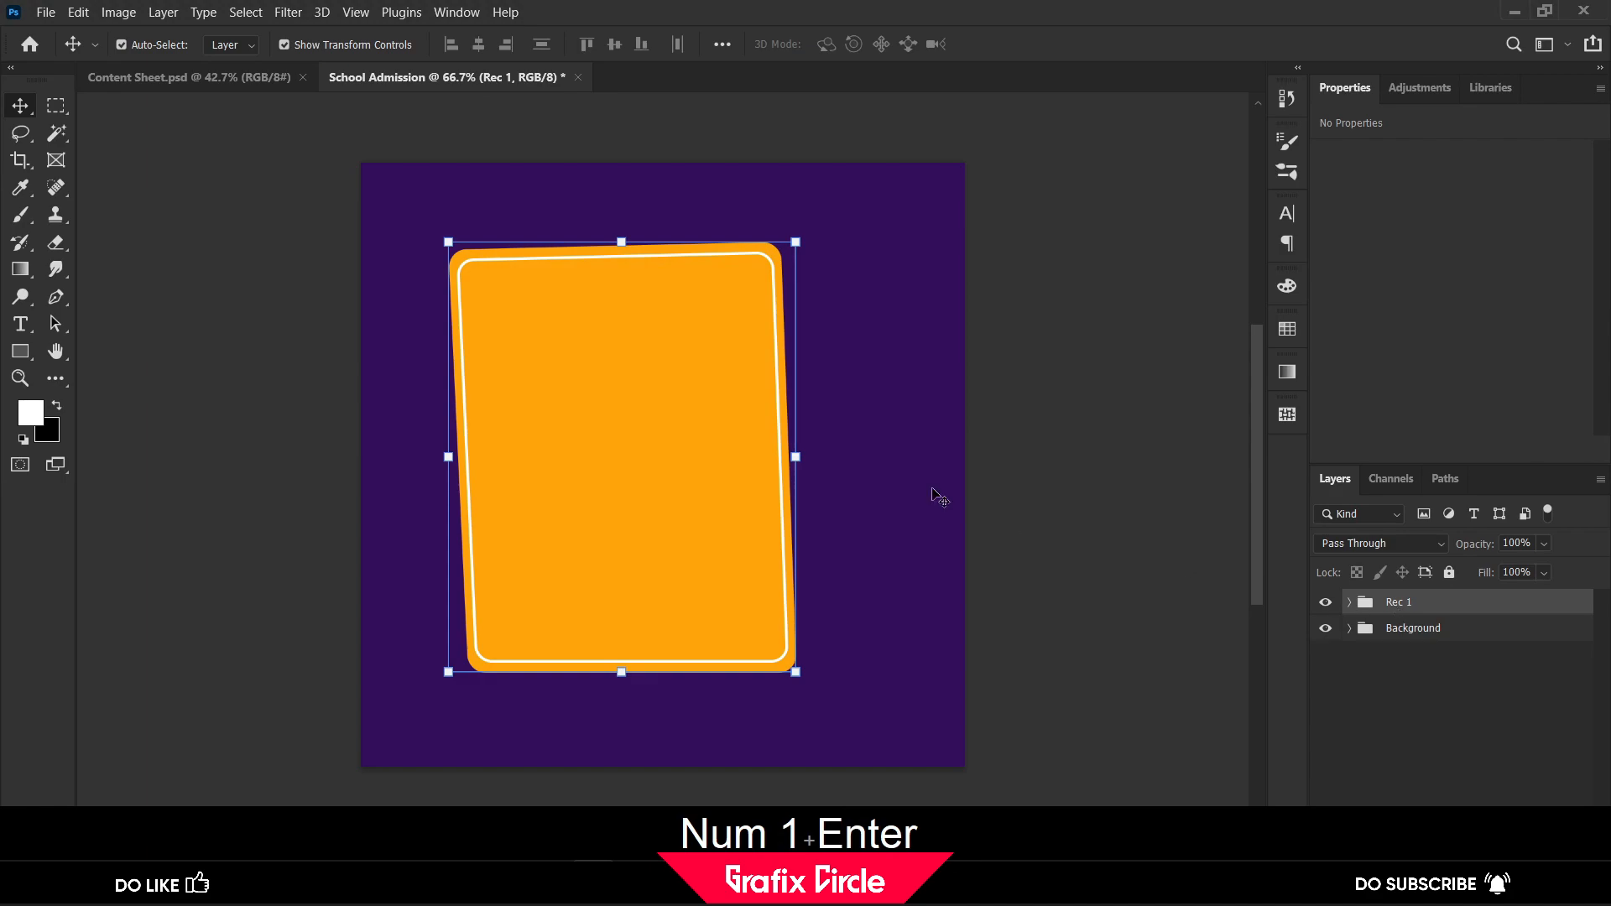
Try to move the orange card on the canvas, then undo the move
drag(693, 432, 722, 438)
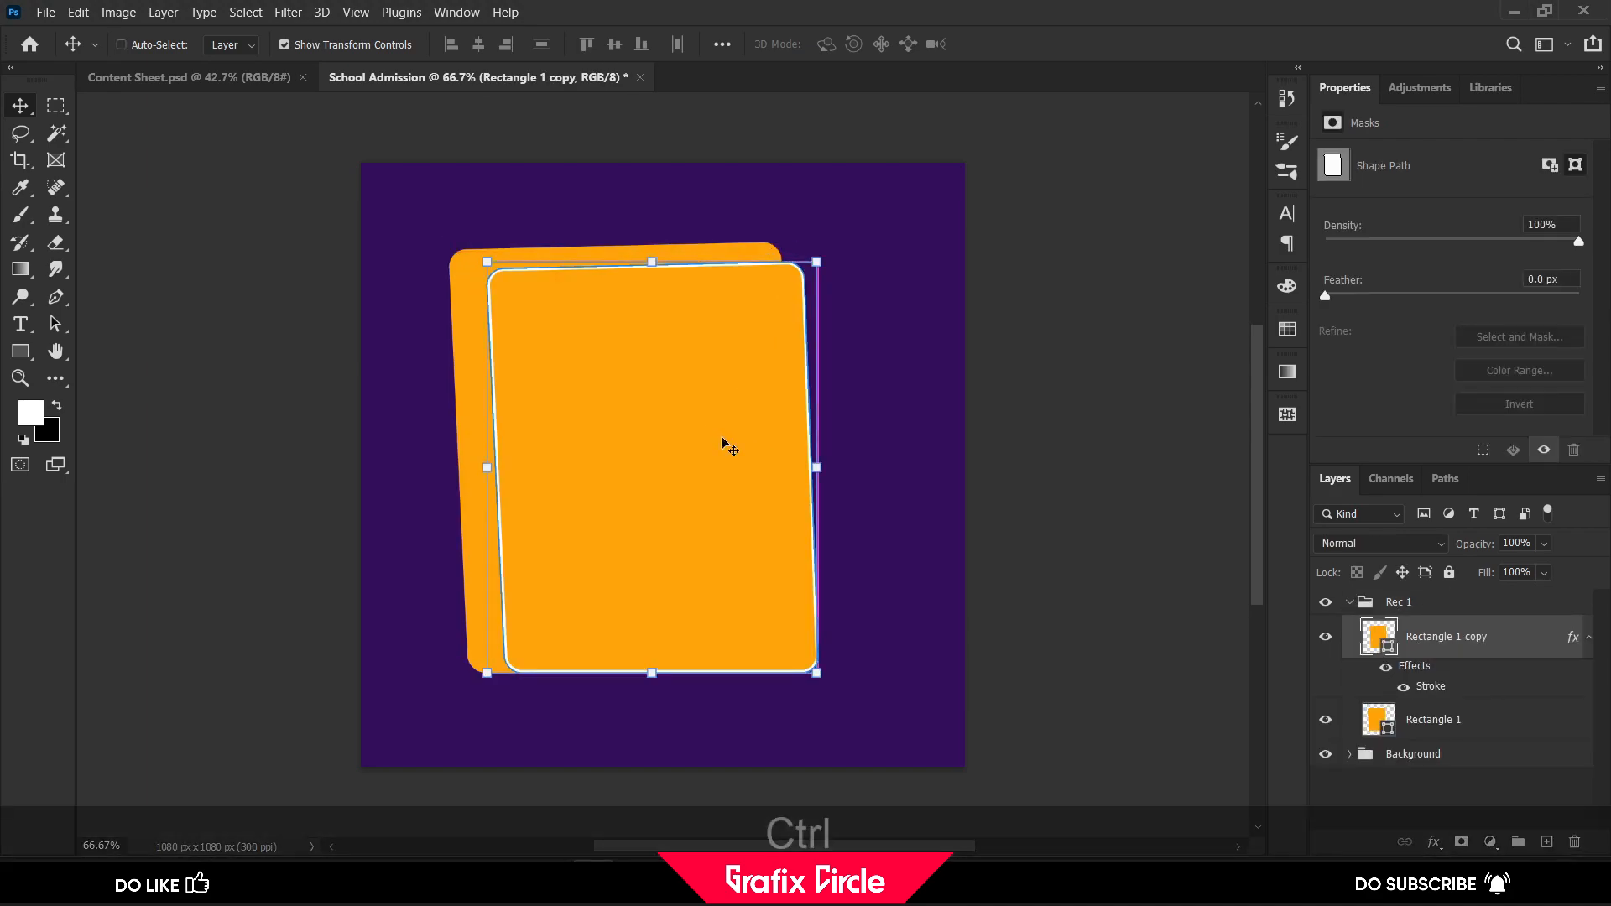
key(ctrl+z)
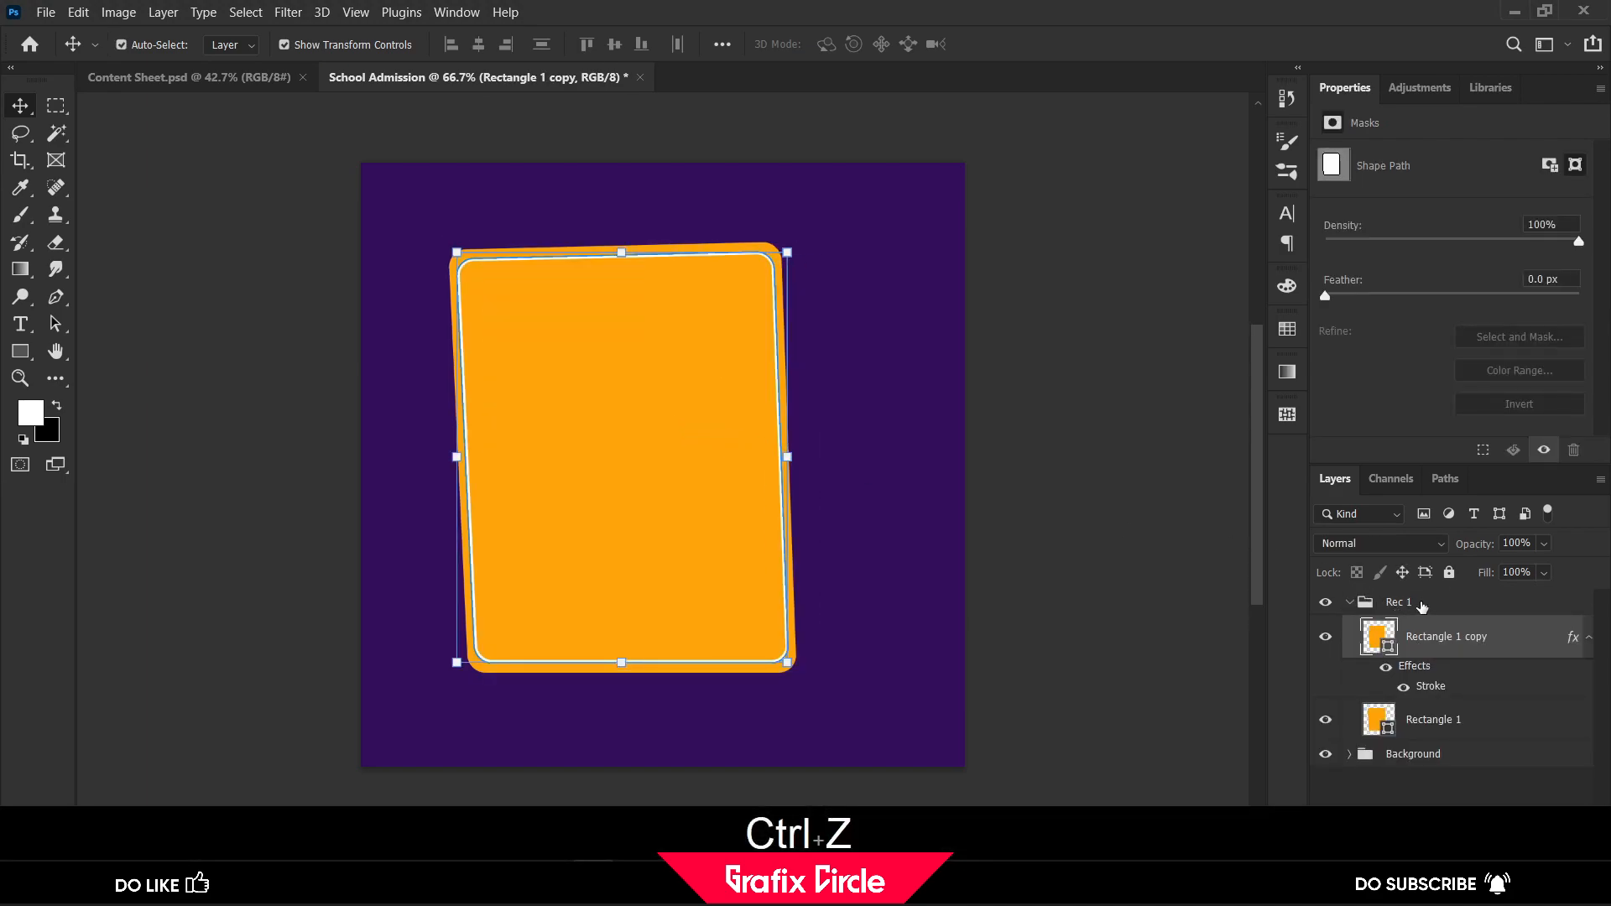
Duplicate the Rec 1 group
click(1421, 606)
key(ctrl+j)
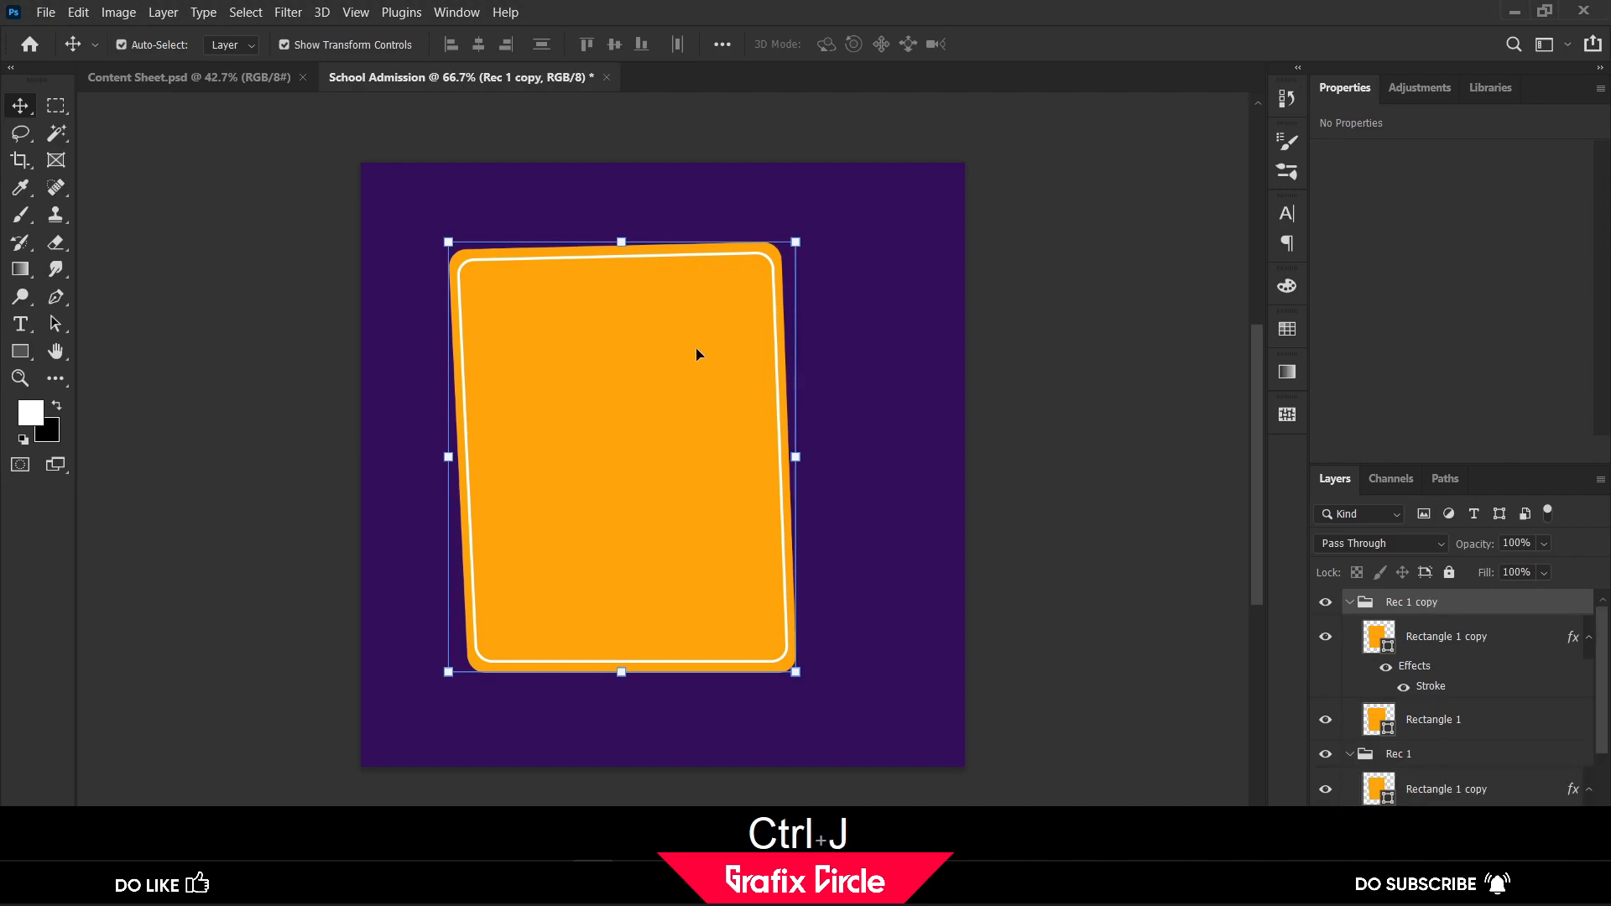
drag(668, 371, 889, 466)
key(ctrl+z)
drag(1430, 735, 1370, 621)
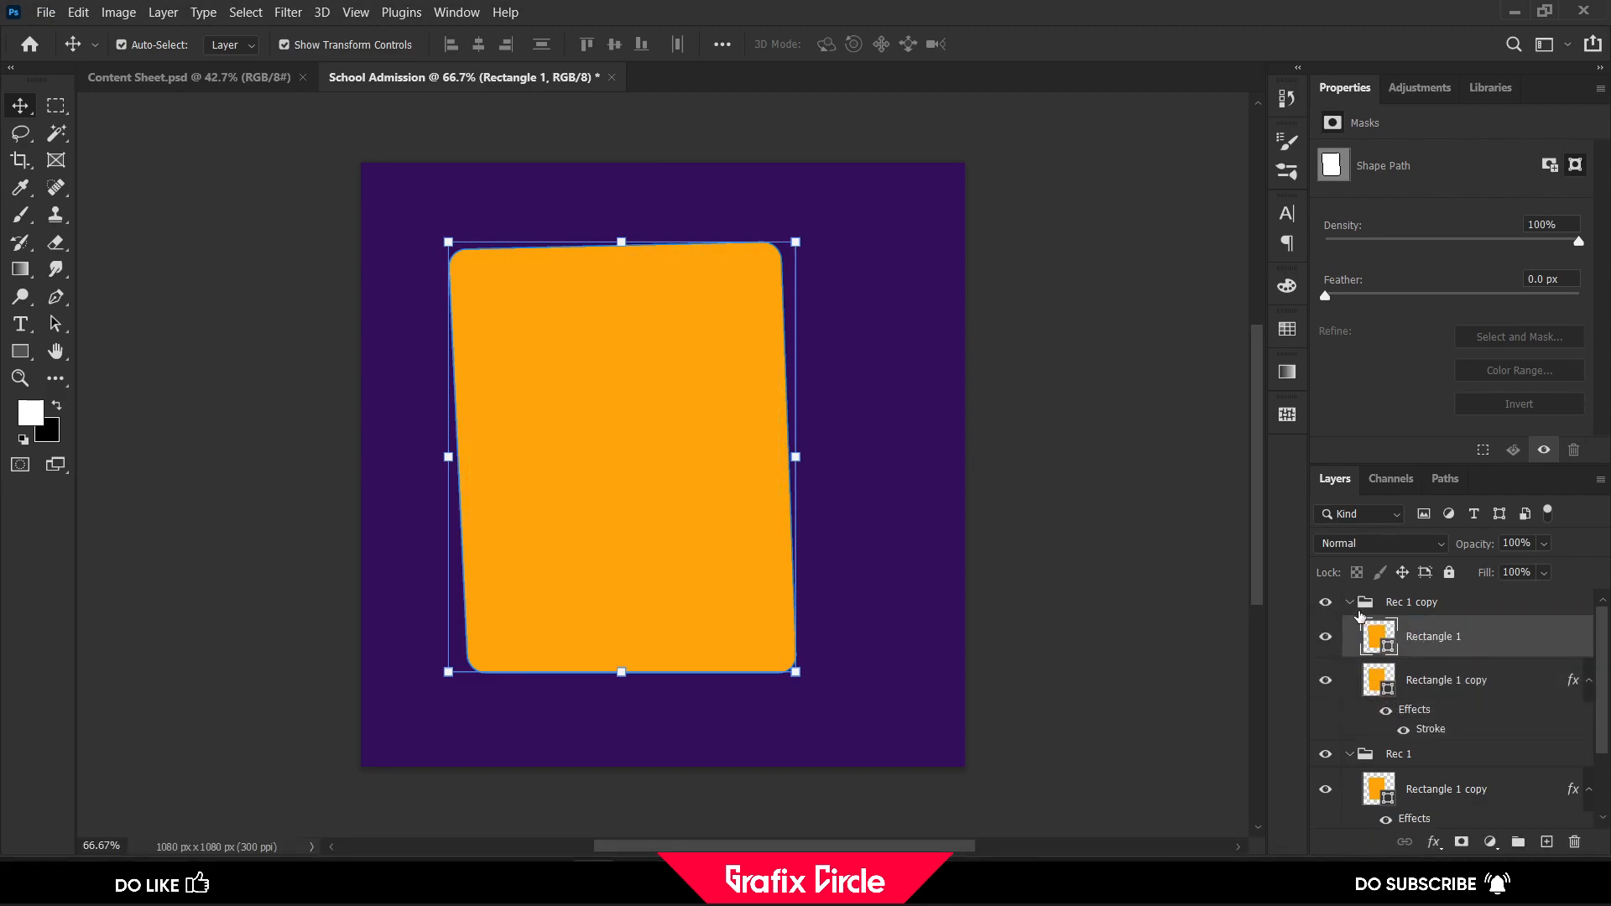
drag(1441, 698, 1385, 621)
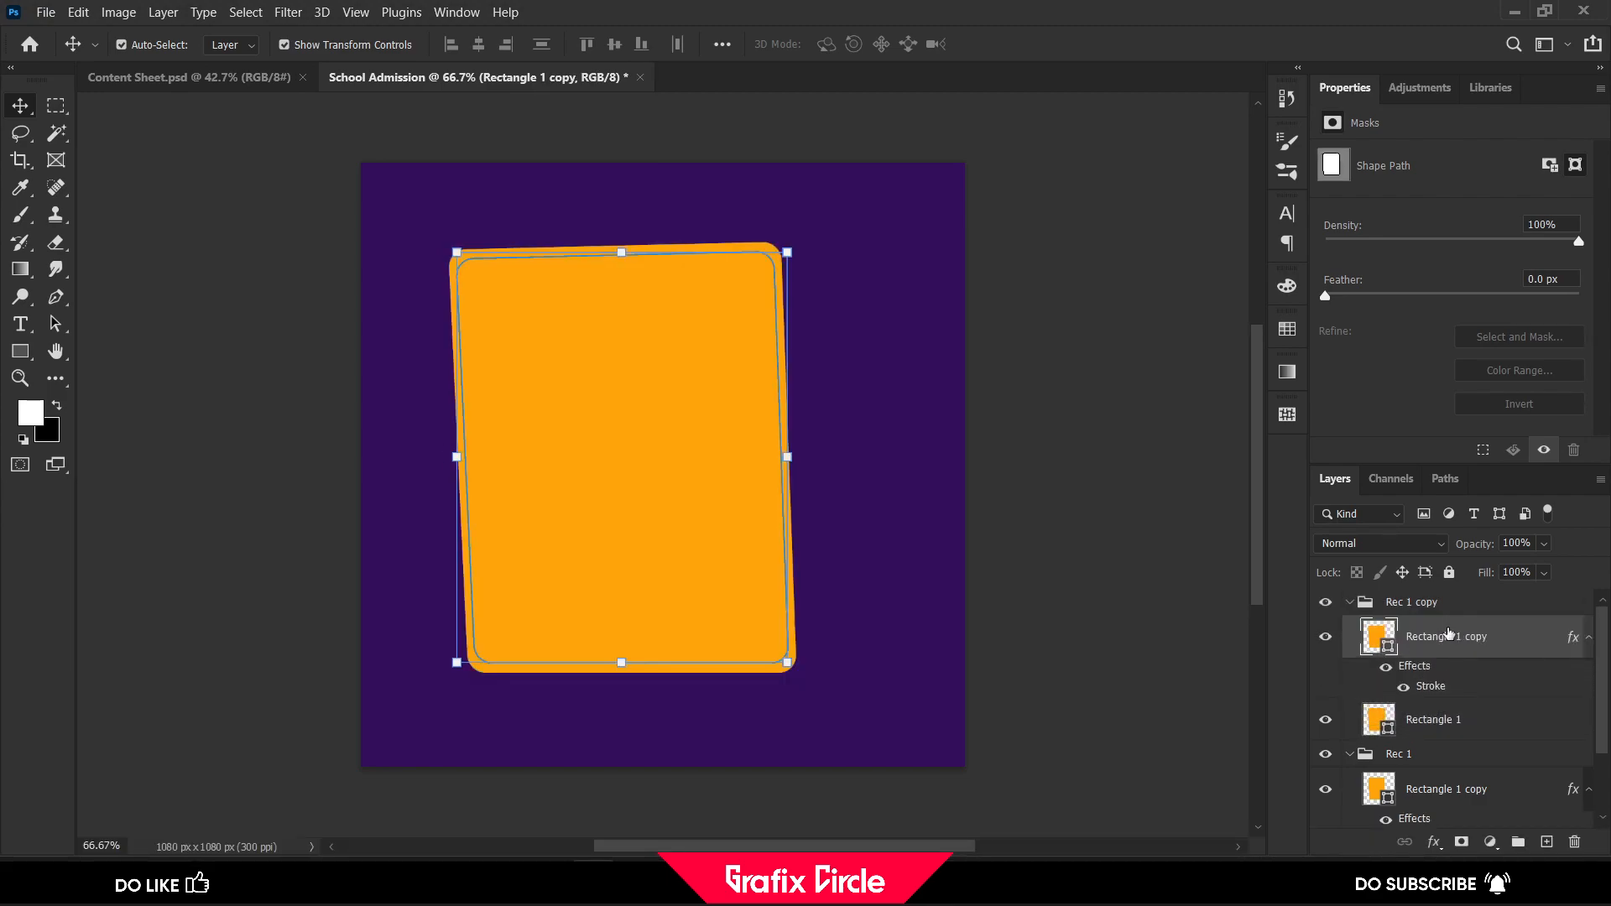
Collapse both card groups and move the Rec 1 card to the canvas's lower-right area, centred at about X 850, Y 749 px
click(1349, 604)
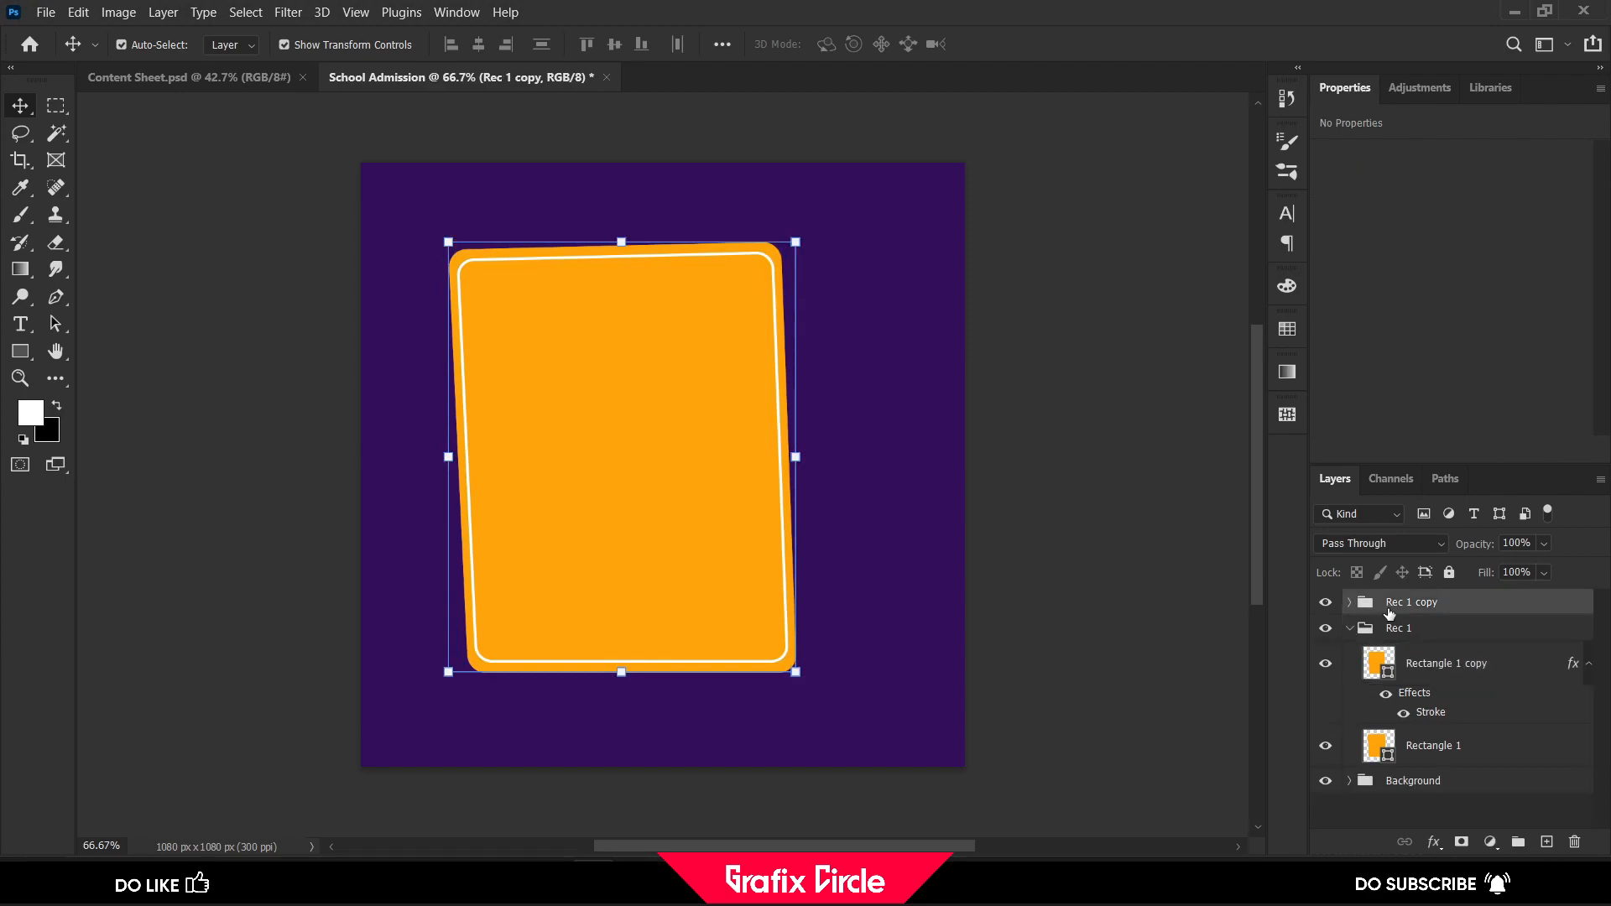
click(1350, 629)
click(1405, 631)
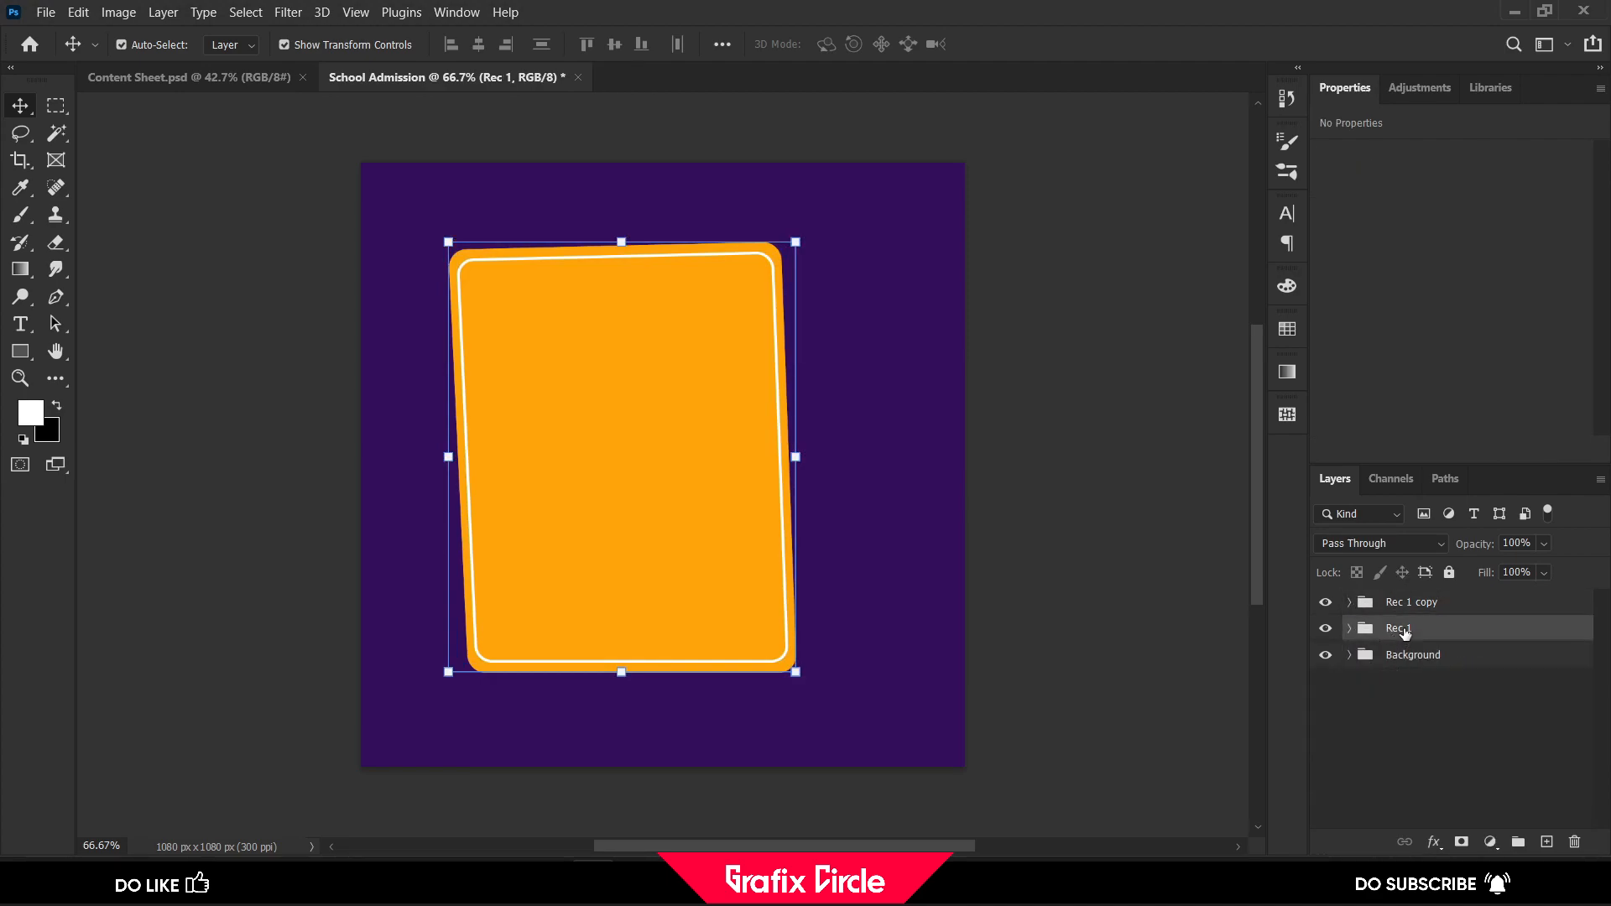
key(ctrl+t)
drag(663, 419, 715, 447)
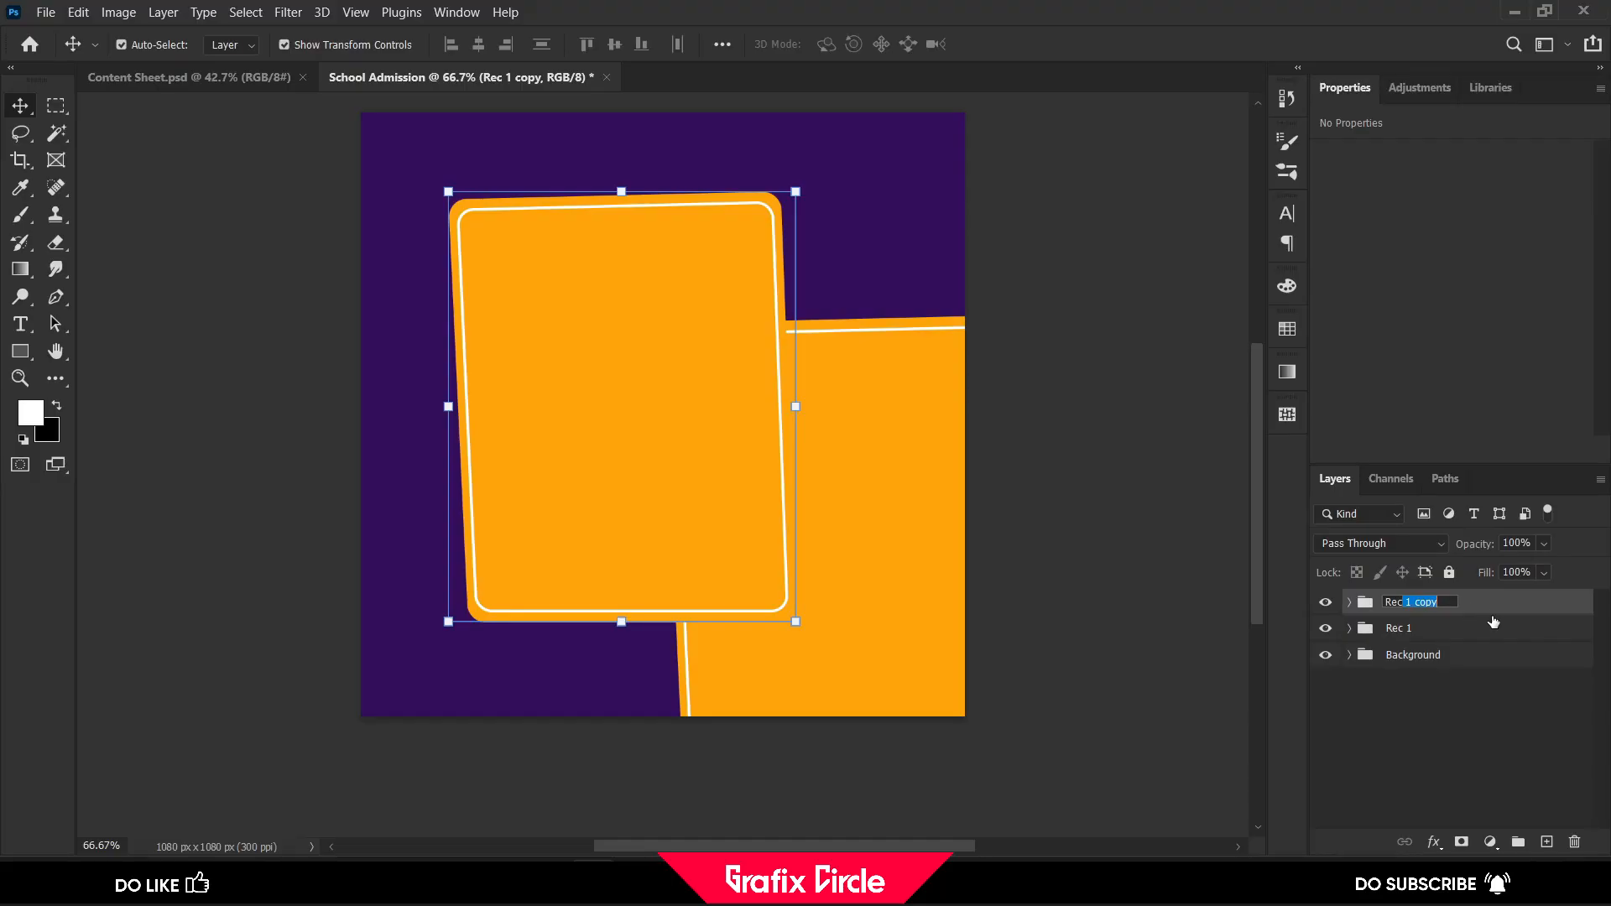
Rename the duplicated card group "Rec 2"
text(2)
key(Return)
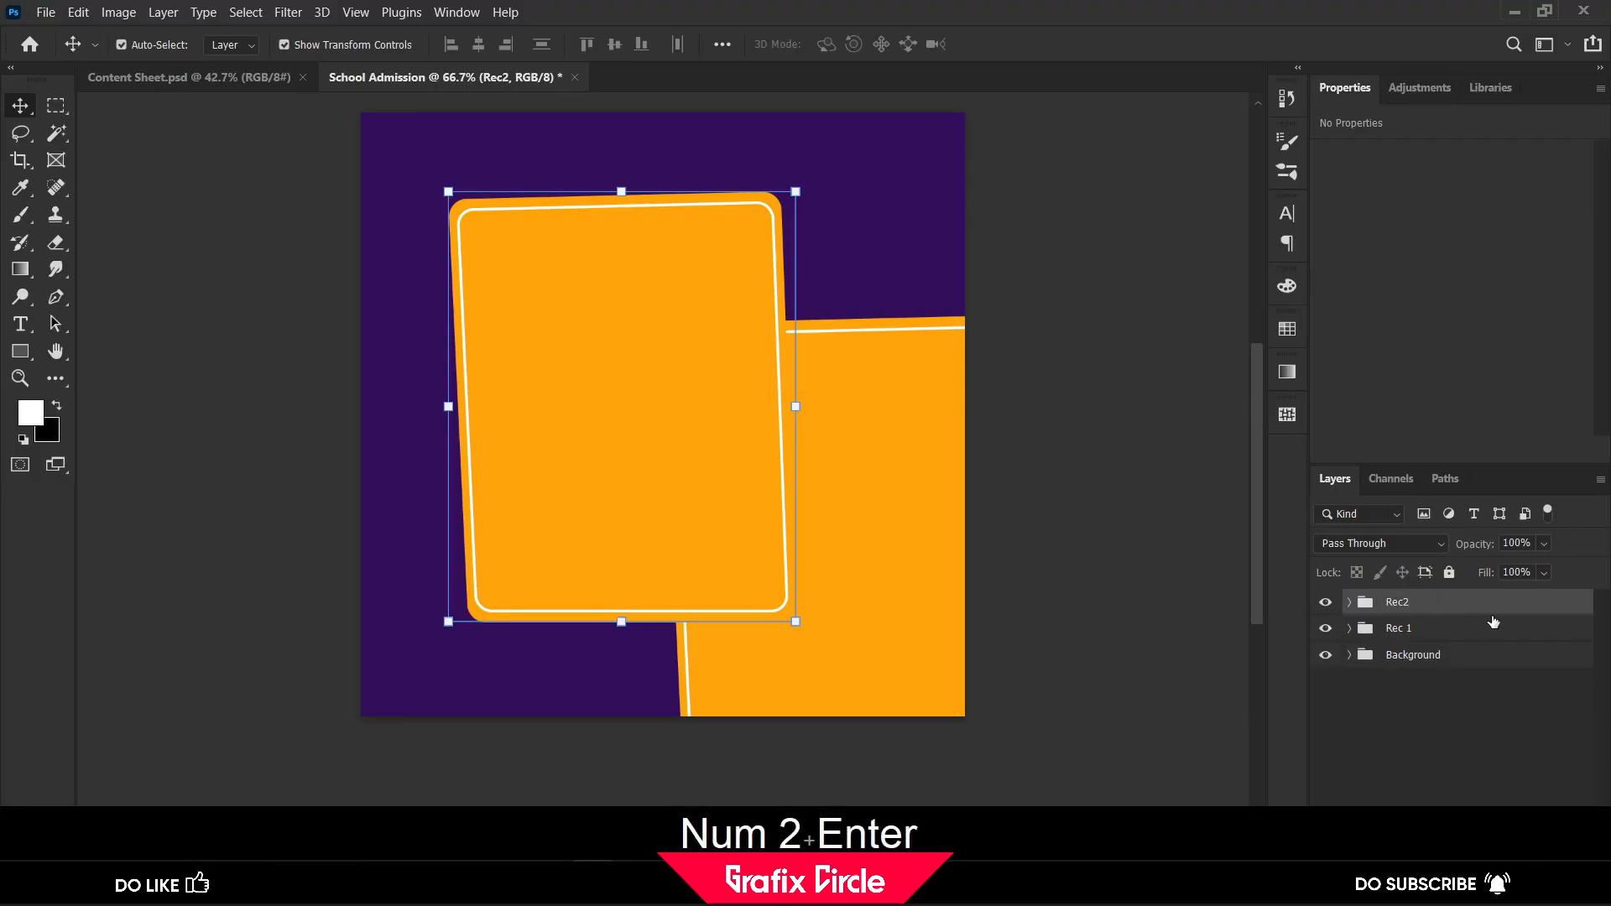
double_click(1397, 602)
click(1403, 603)
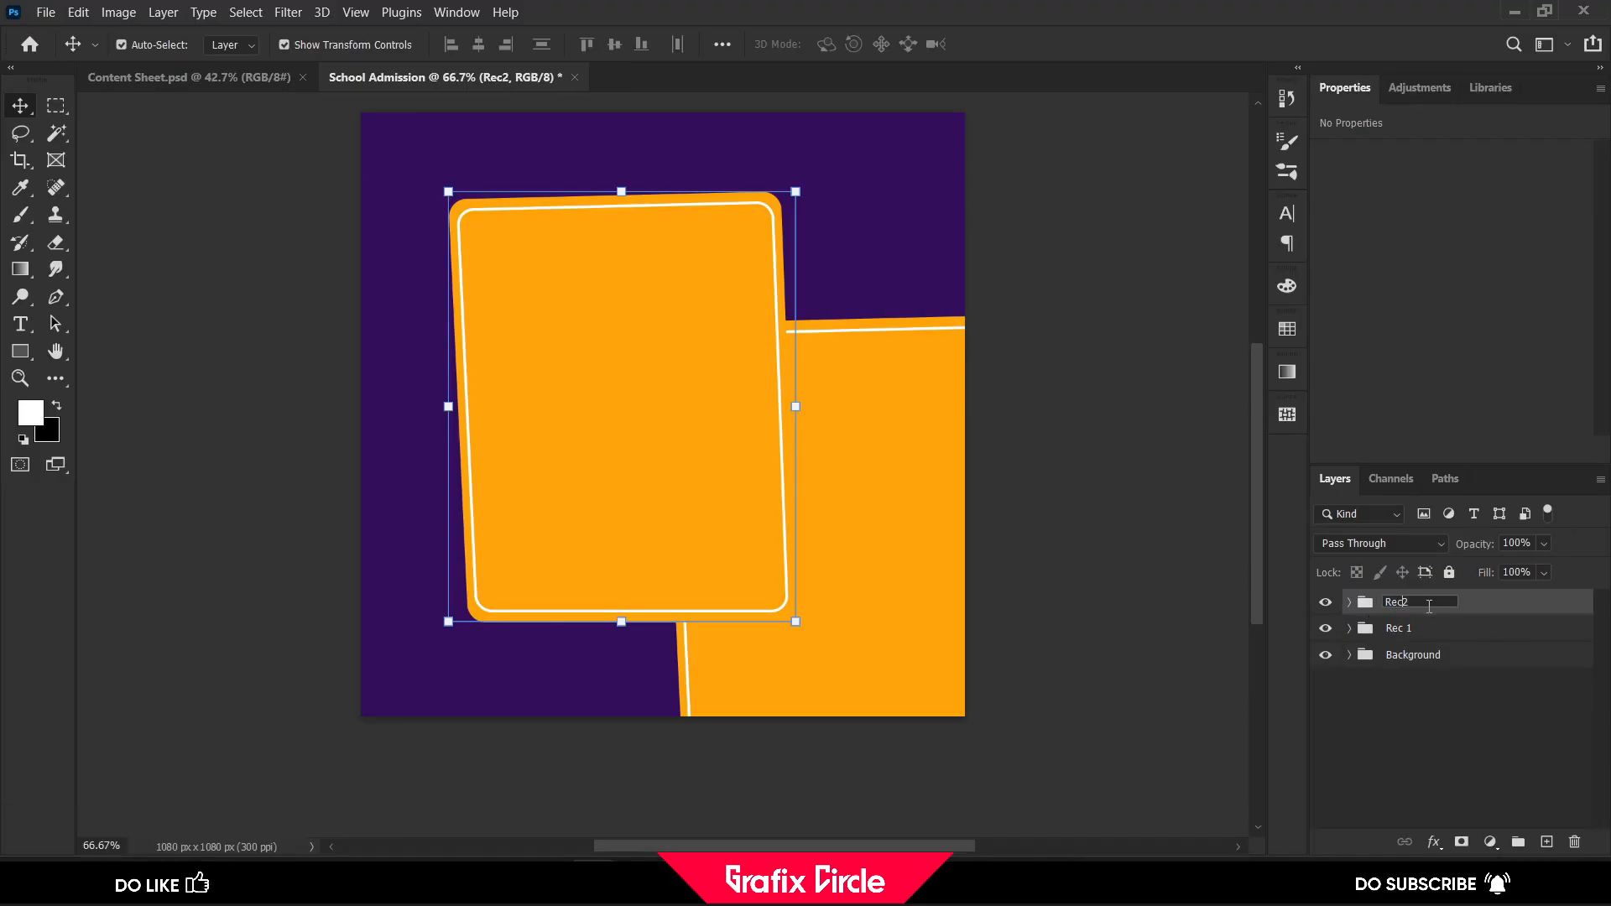
click(1477, 612)
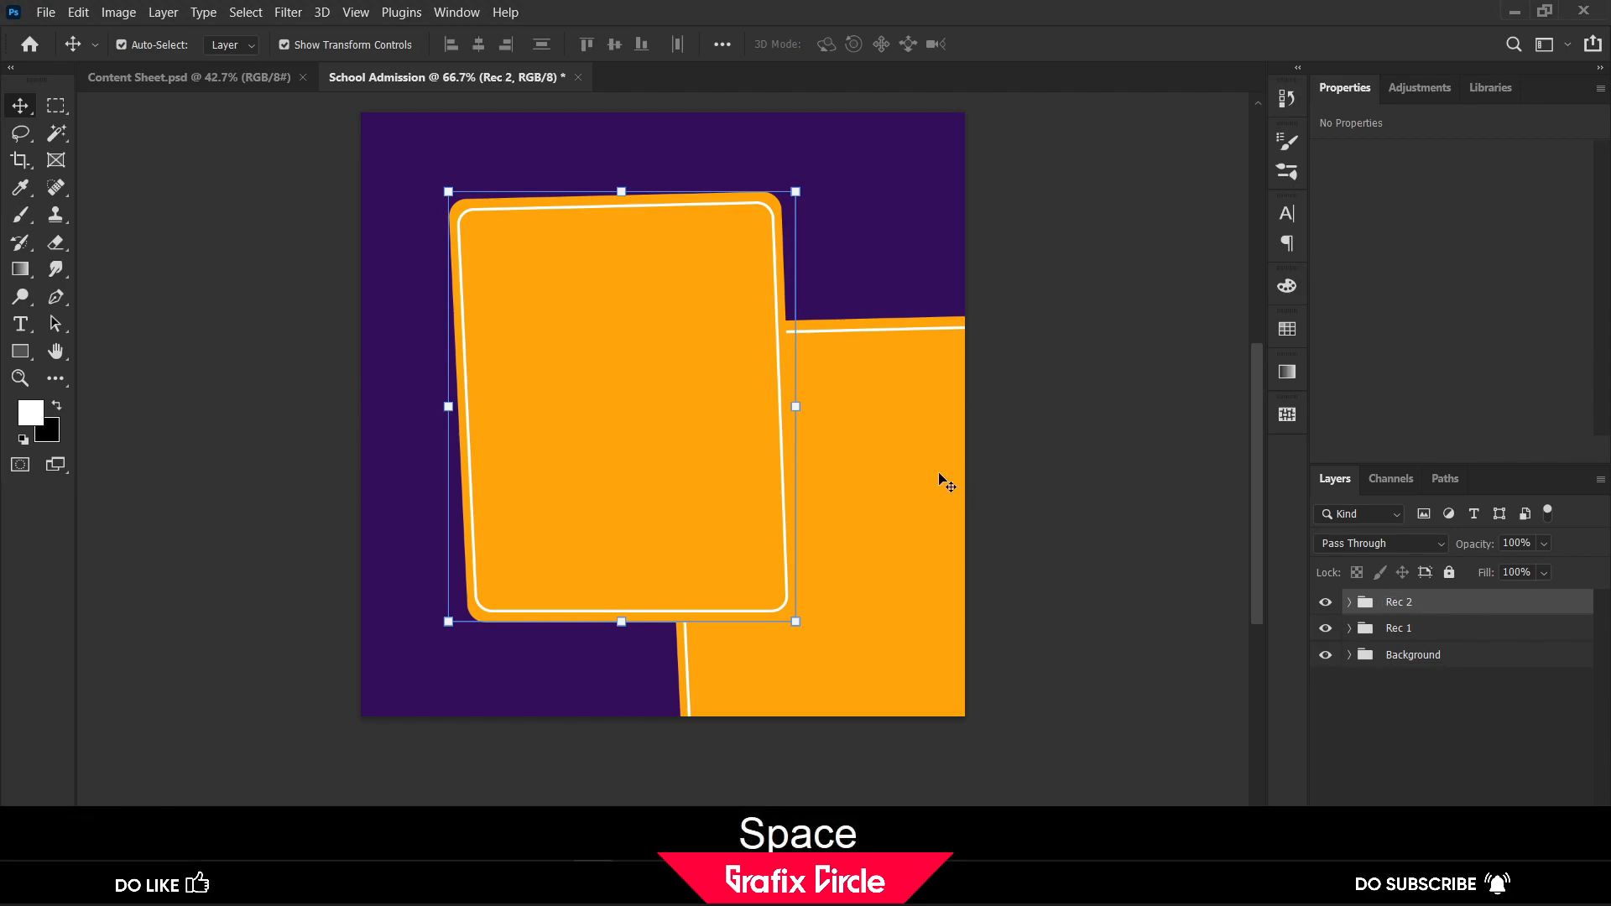
Move the Rec 2 card partly off the canvas's upper-left corner, leaving only its lower-right part inside
key(ctrl+t)
scroll(736, 469, up, 2)
drag(575, 487, 359, 228)
drag(476, 258, 480, 254)
click(1039, 45)
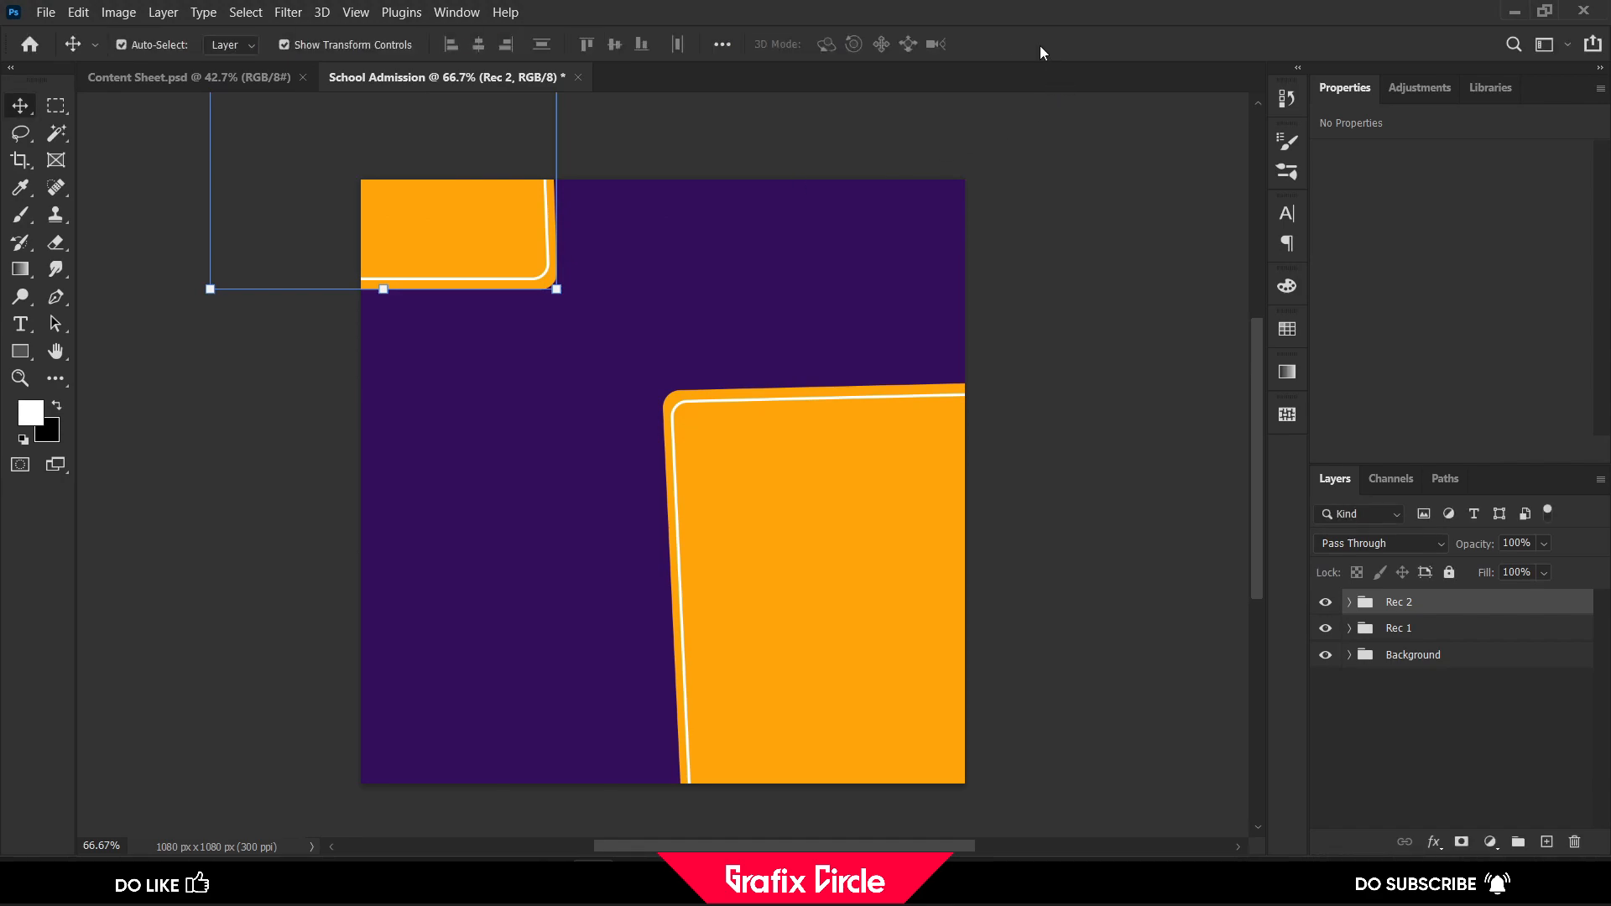
Enlarge the Rec 1 card slightly and reposition it to extend past the canvas's right and bottom edges
click(1436, 632)
key(ctrl+t)
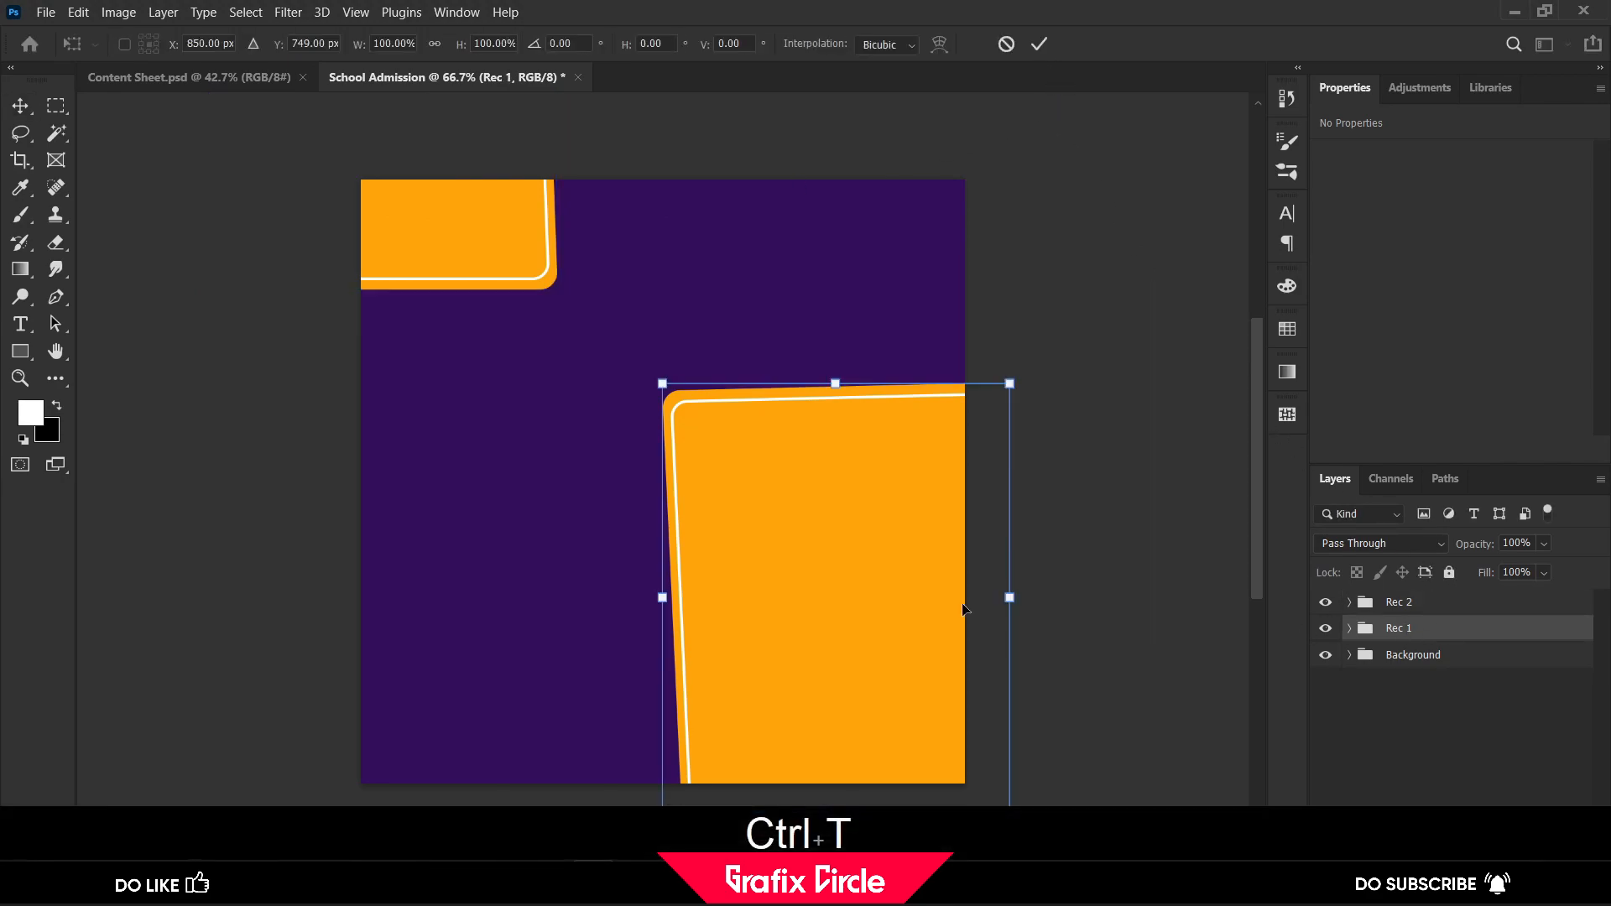
drag(886, 556, 878, 507)
scroll(869, 501, down, 3)
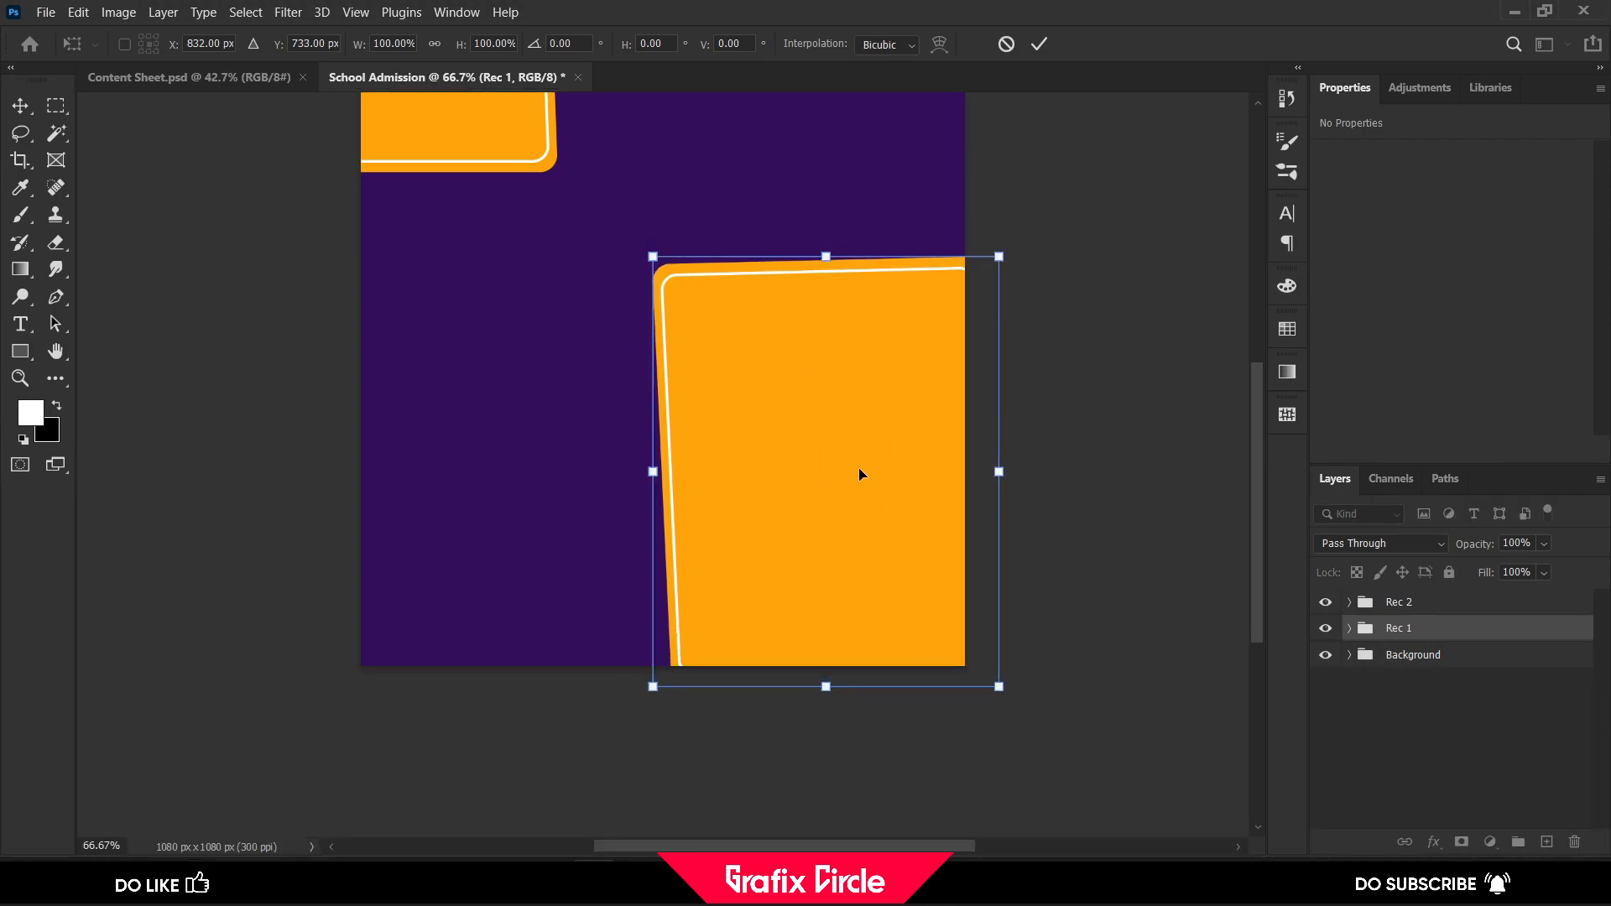
drag(653, 257, 640, 238)
drag(773, 335, 836, 341)
drag(697, 243, 665, 214)
click(1039, 44)
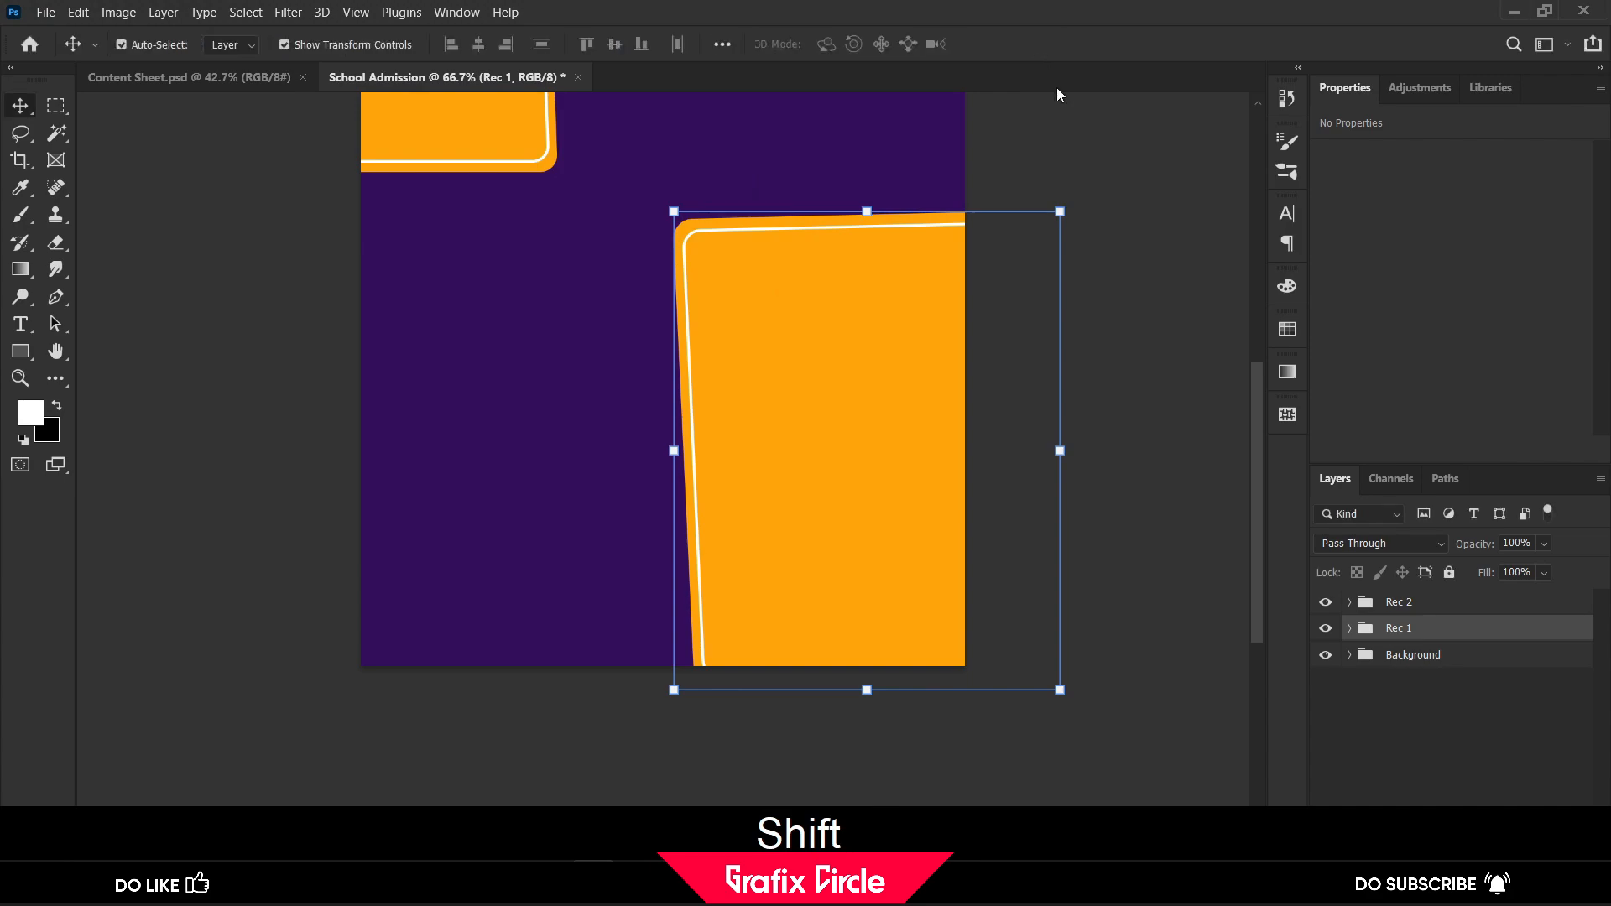
scroll(1127, 197, up, 1)
scroll(1127, 197, up, 1)
click(1129, 198)
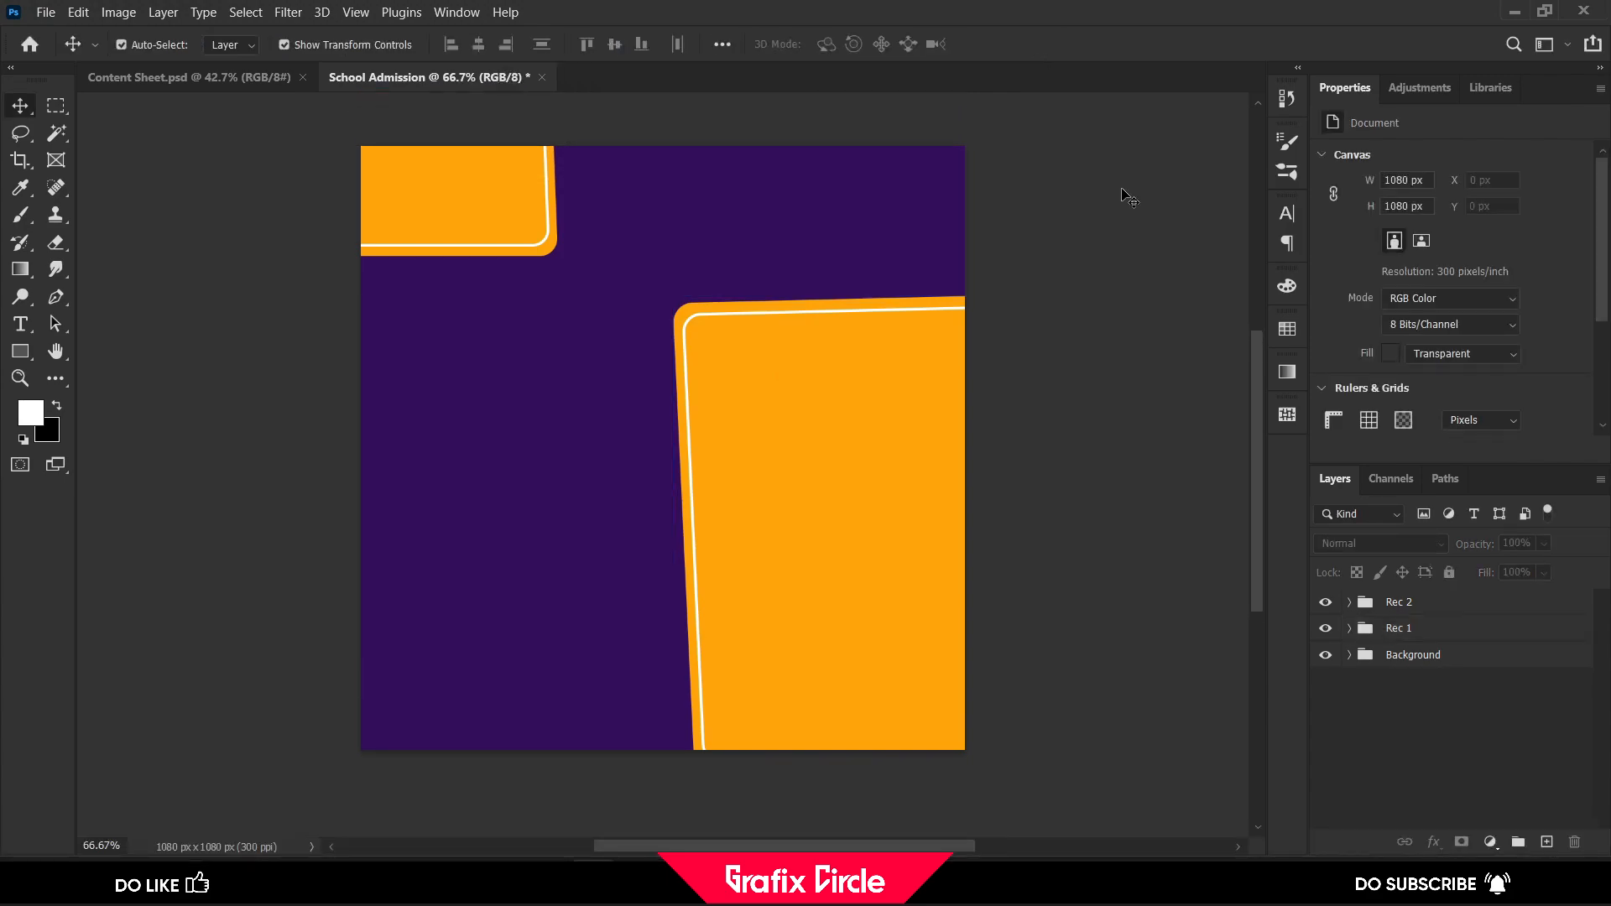
Copy the "School Admission" heading from Content Sheet.psd and paste it as new text on the purple area of the School Admission document
click(185, 78)
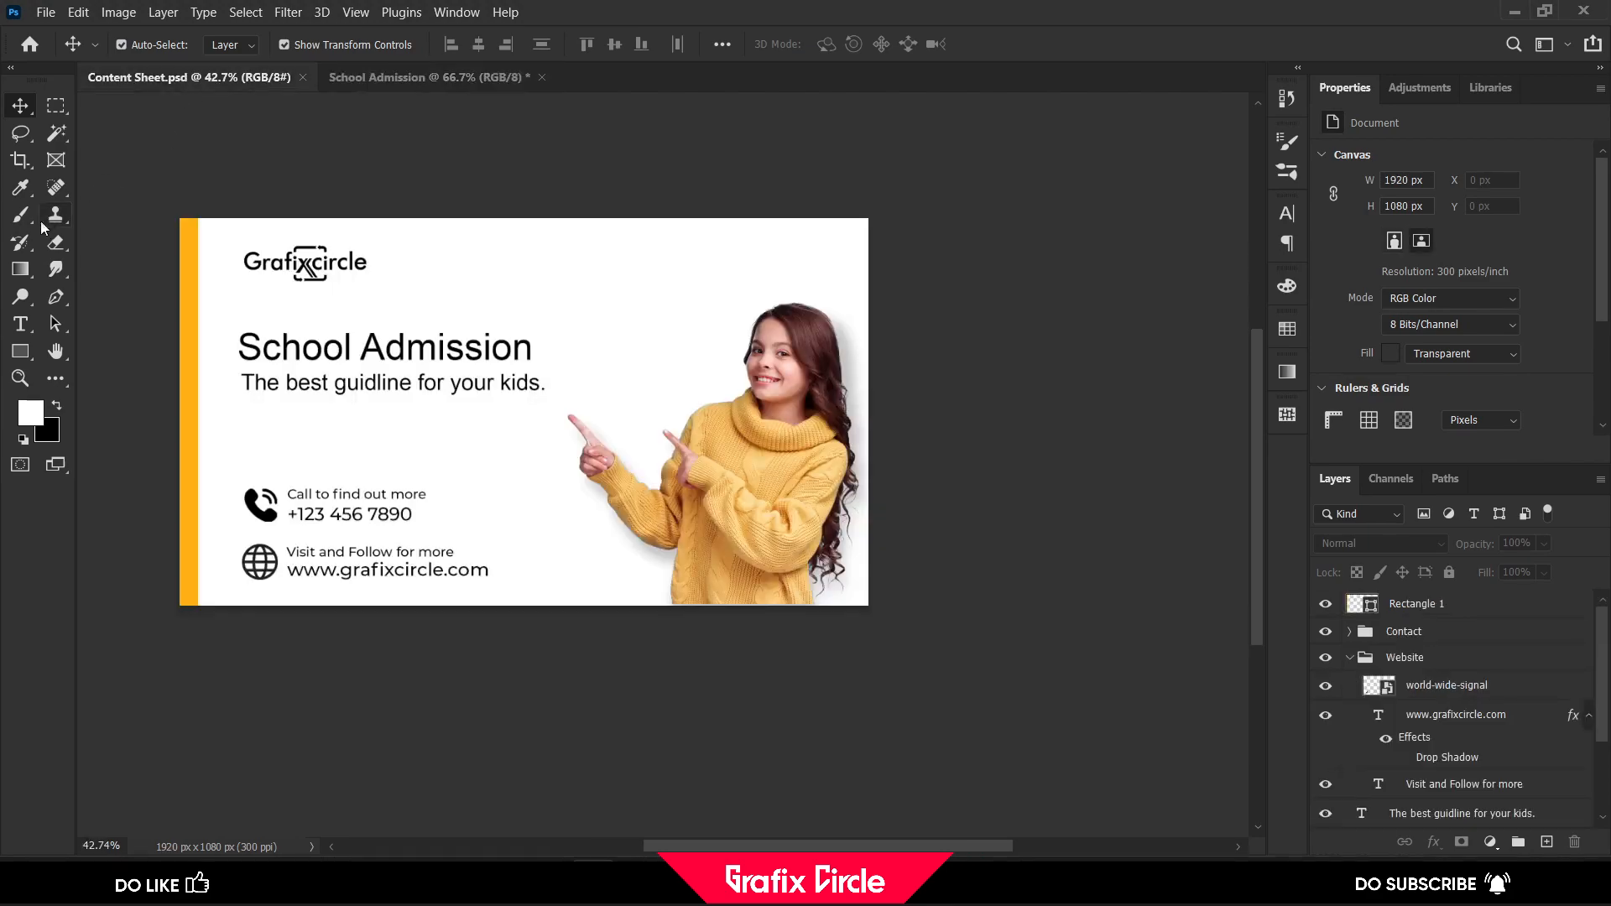
click(20, 324)
click(267, 361)
key(ctrl+a)
key(ctrl+c)
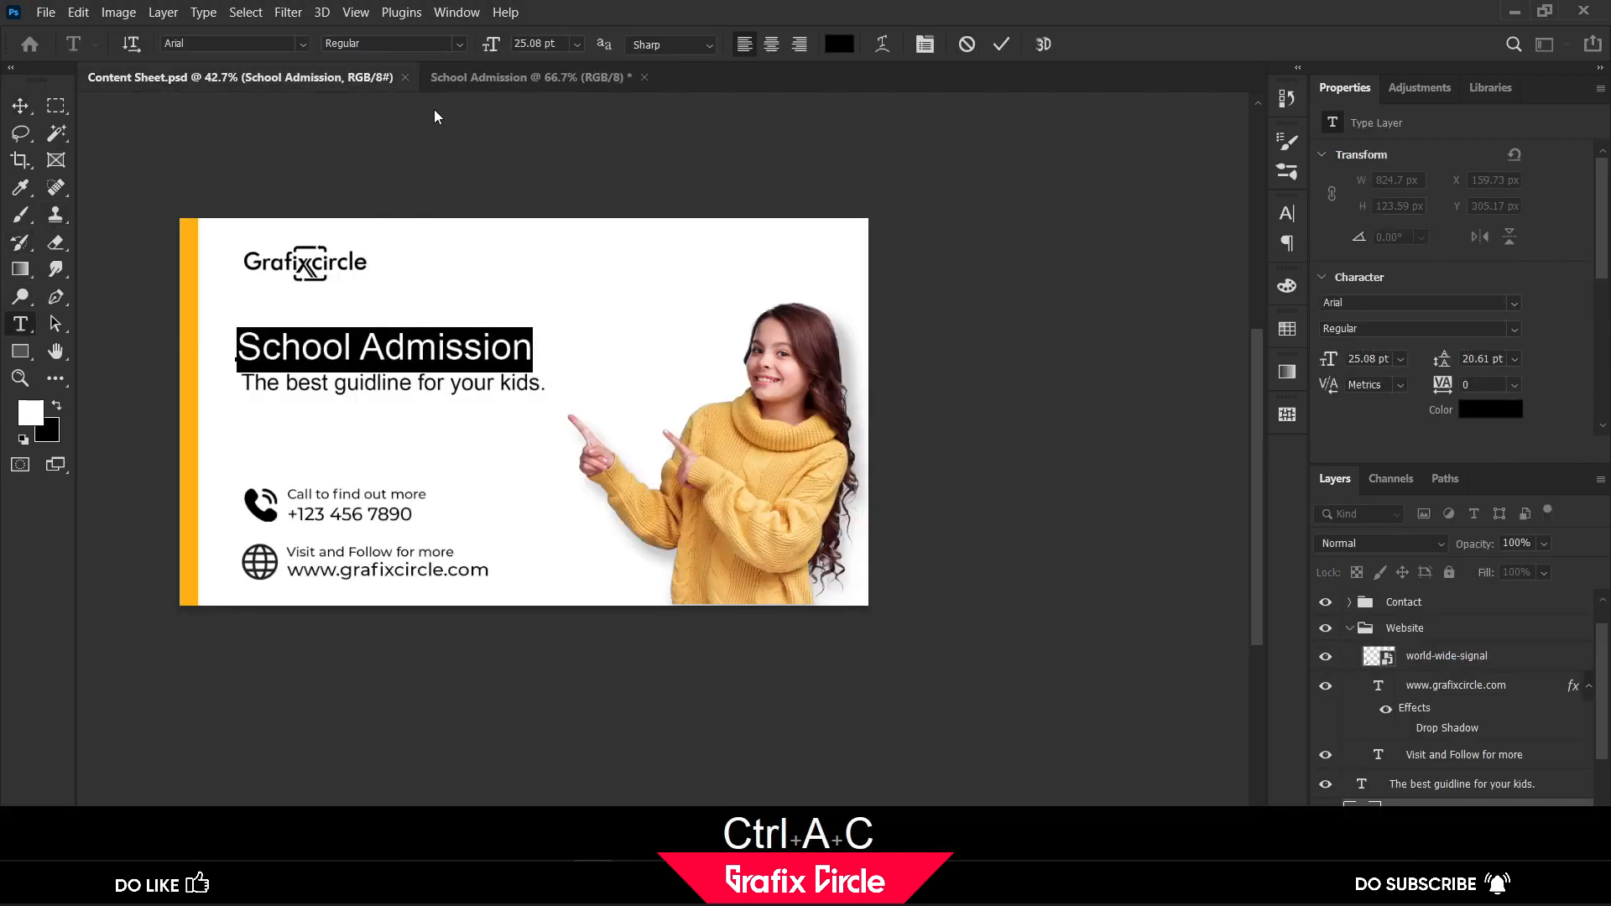
click(455, 77)
click(422, 374)
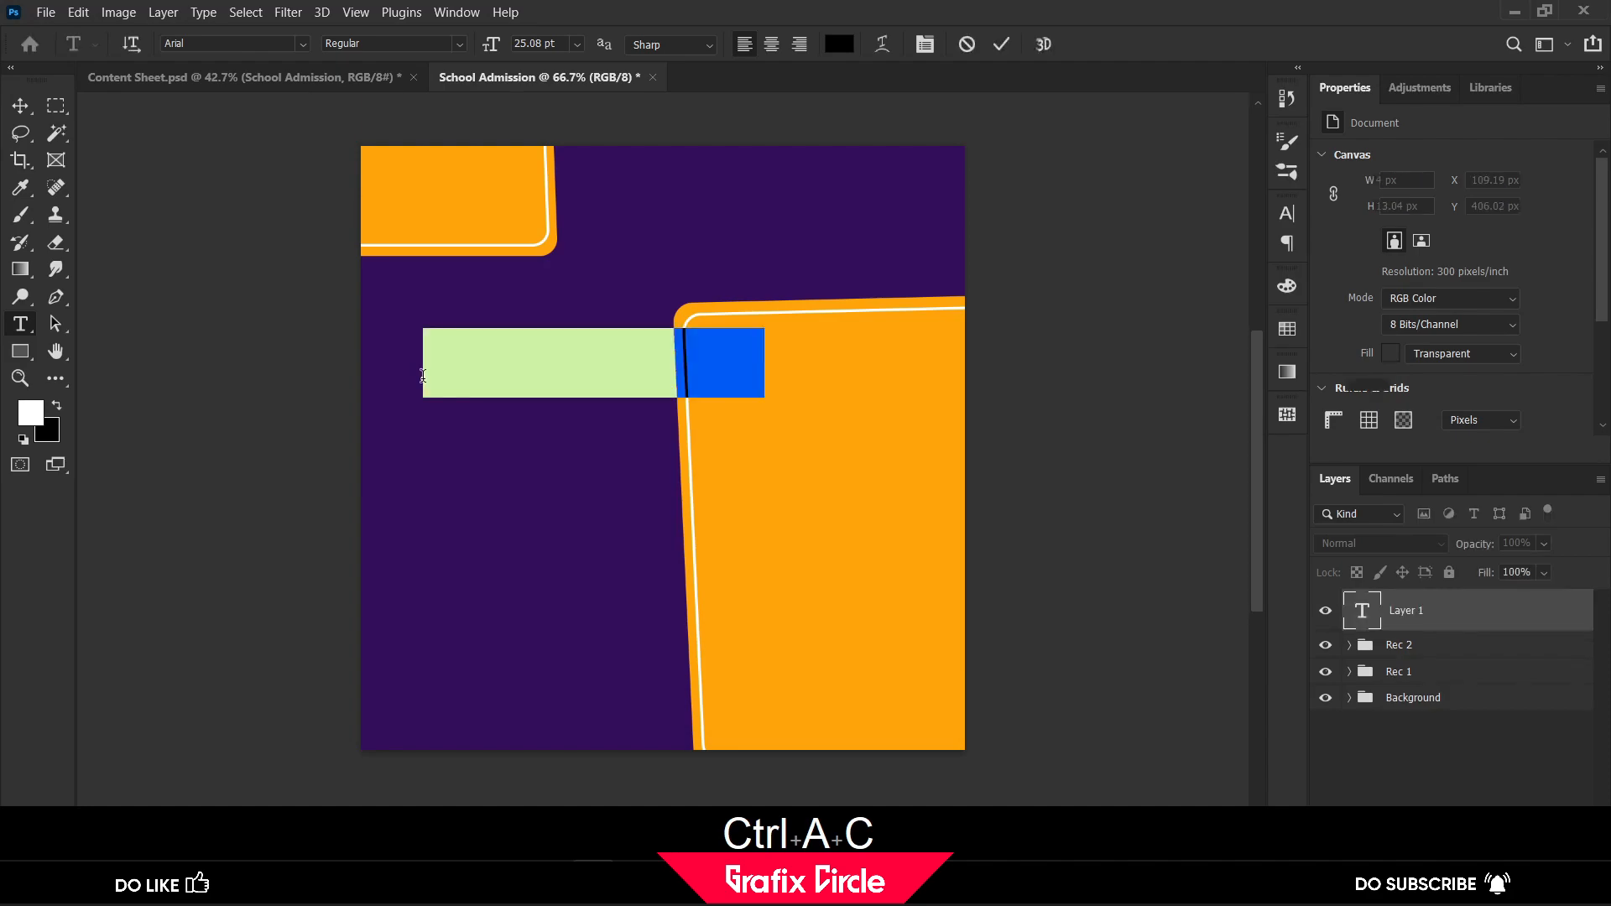
key(ctrl+v)
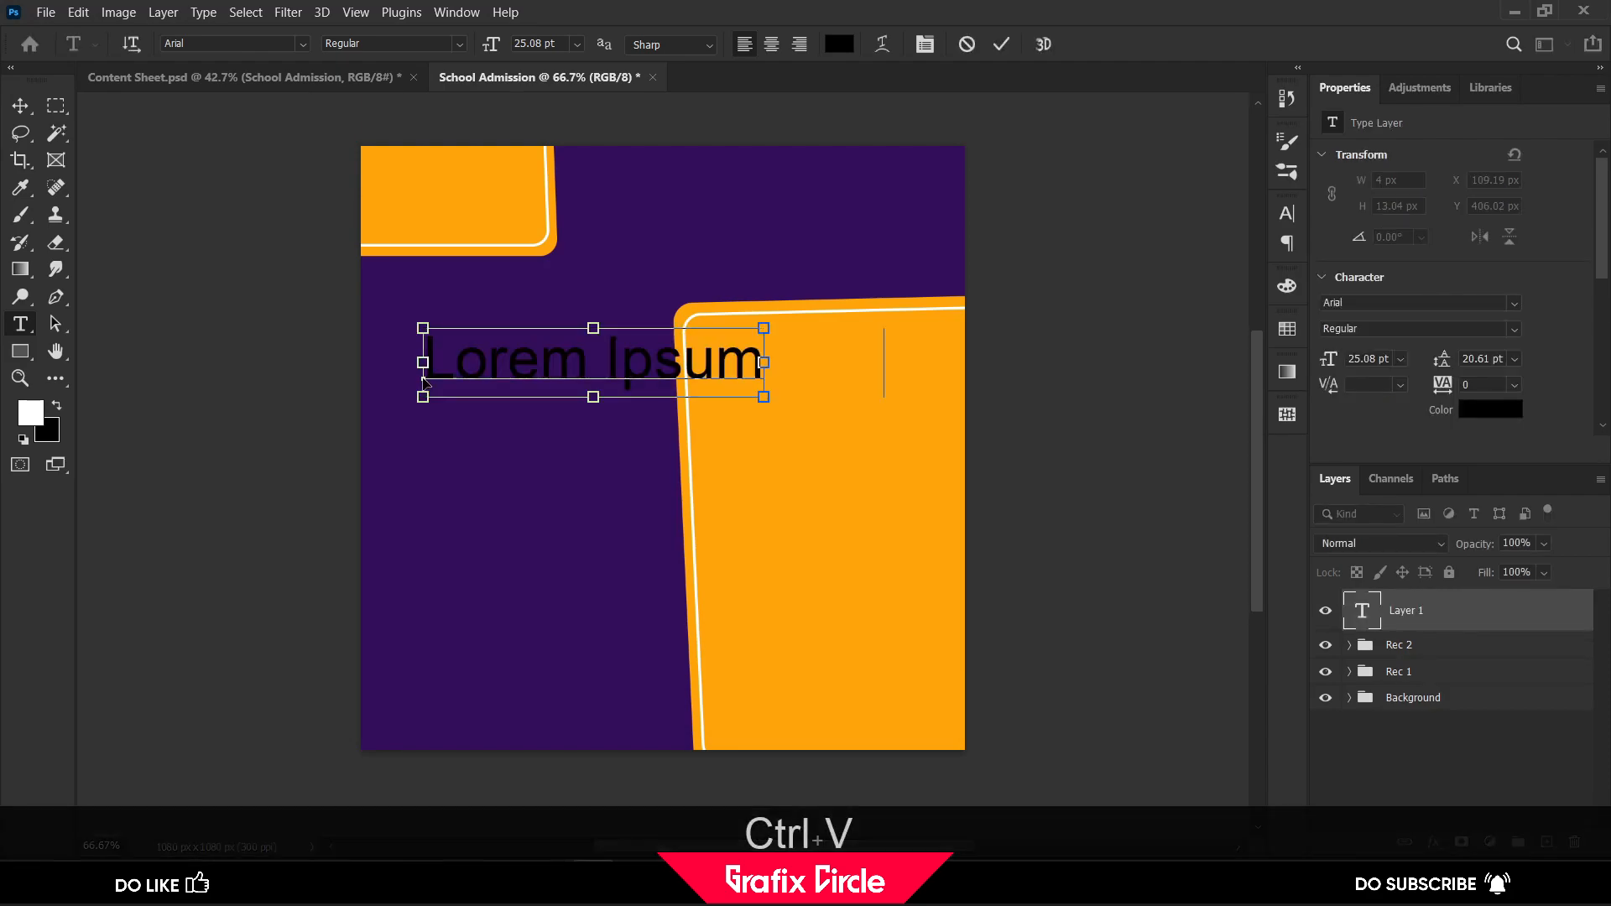
Colour the heading white (ffffff) and break it so "Admission" starts a second line
key(ctrl+a)
click(850, 51)
drag(1074, 350, 1055, 329)
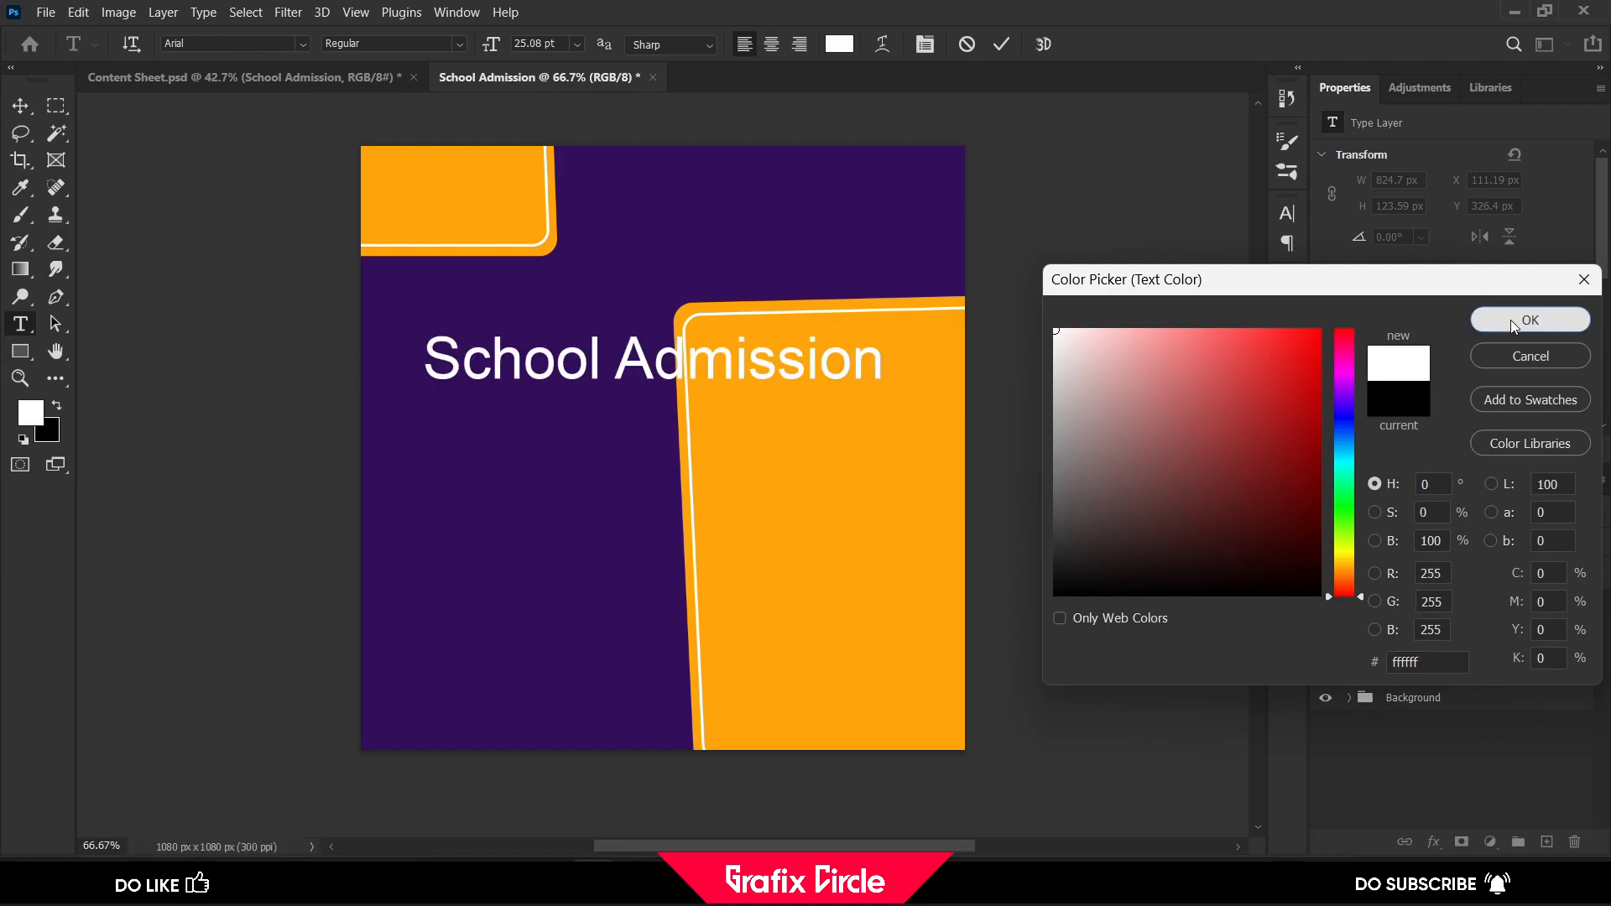
click(1515, 322)
drag(620, 355, 595, 355)
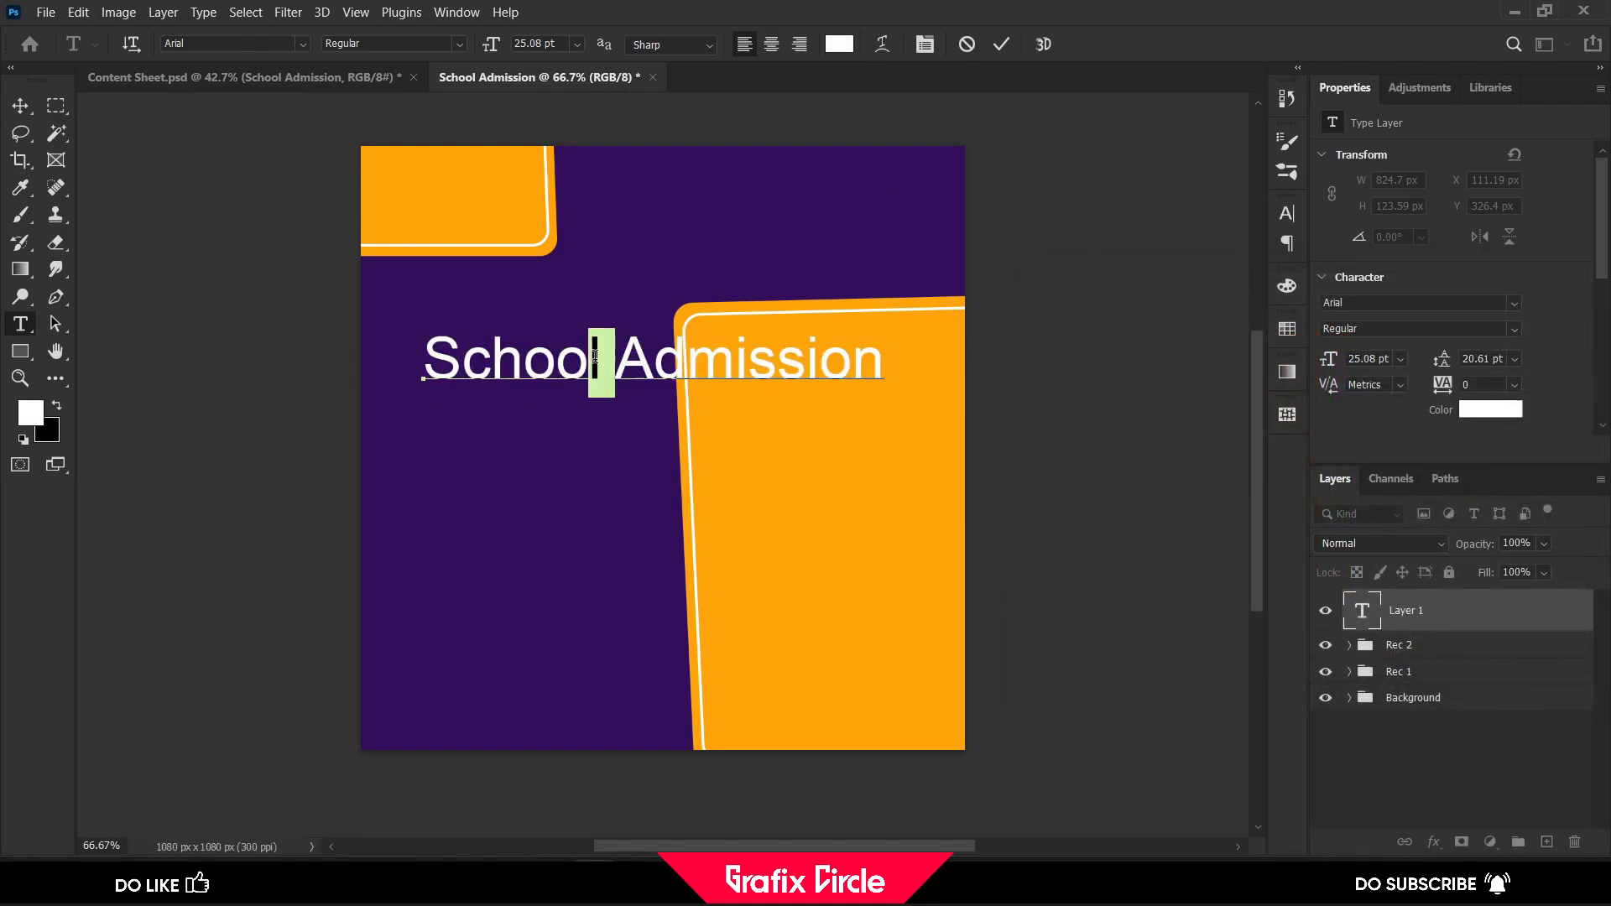
key(Return)
Set the whole heading in the Bebas Regular font
key(ctrl+a)
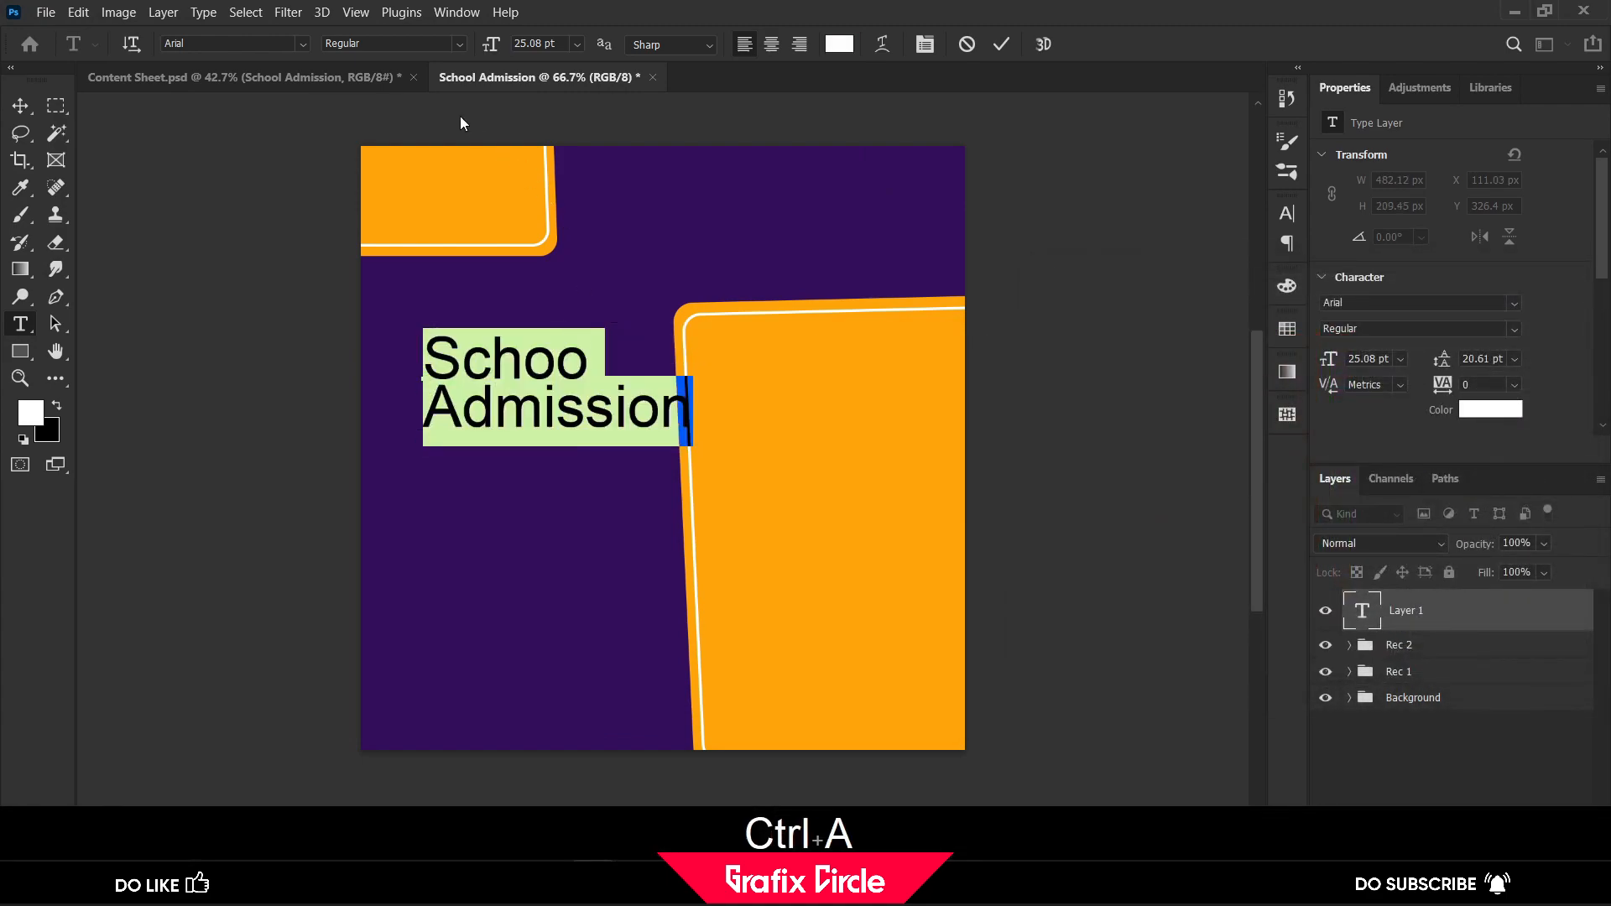
click(244, 42)
text(beba)
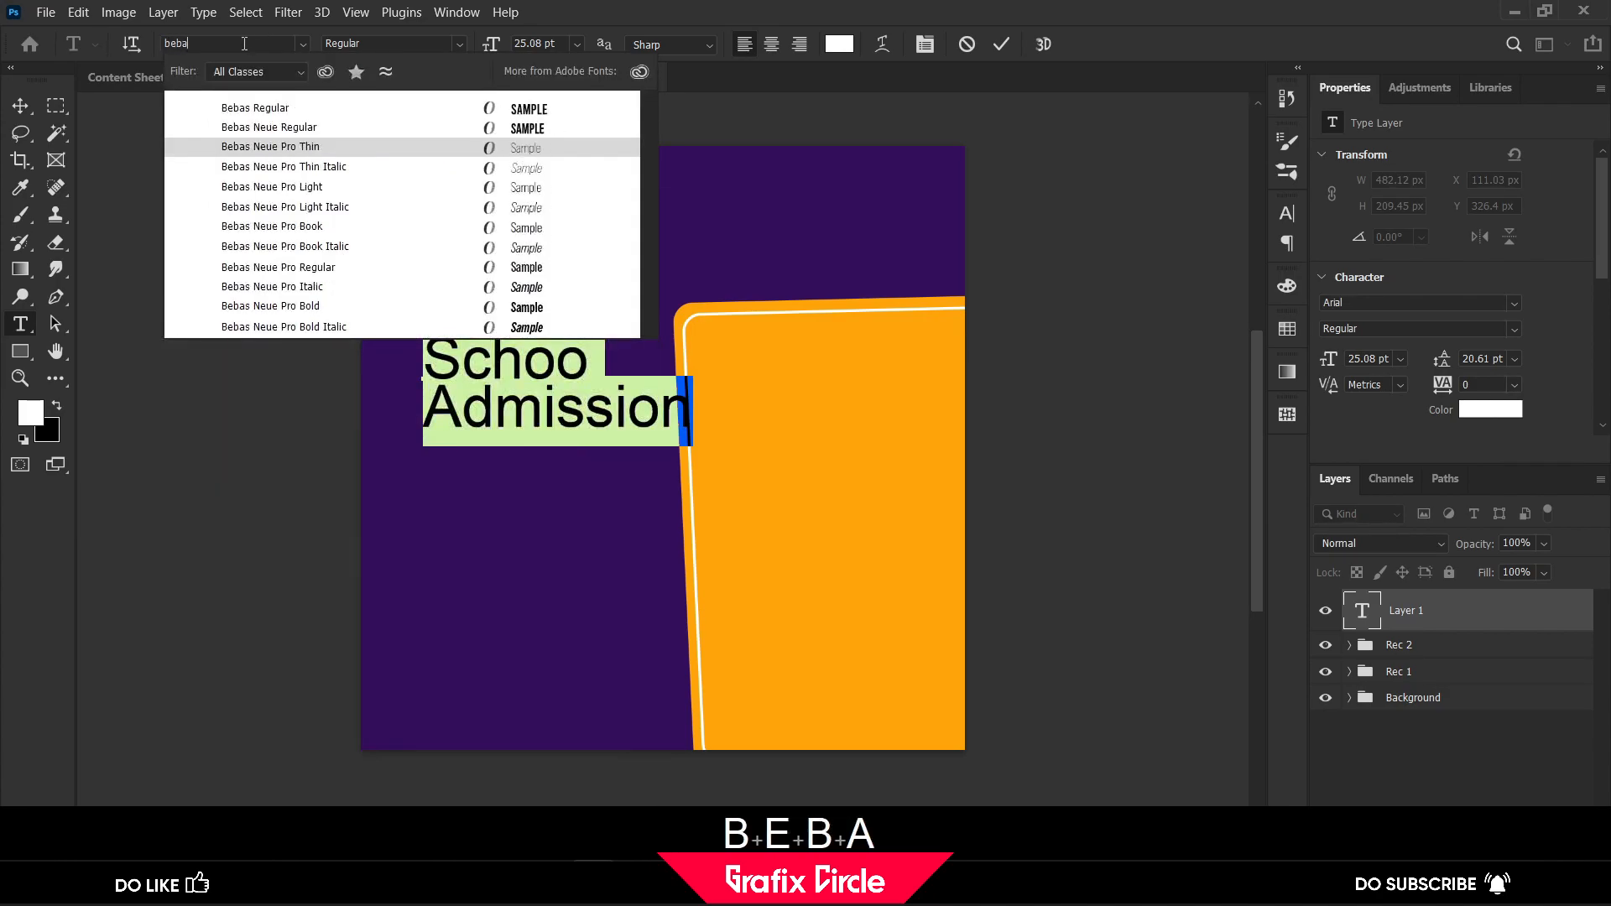
text(s)
key(Return)
click(257, 115)
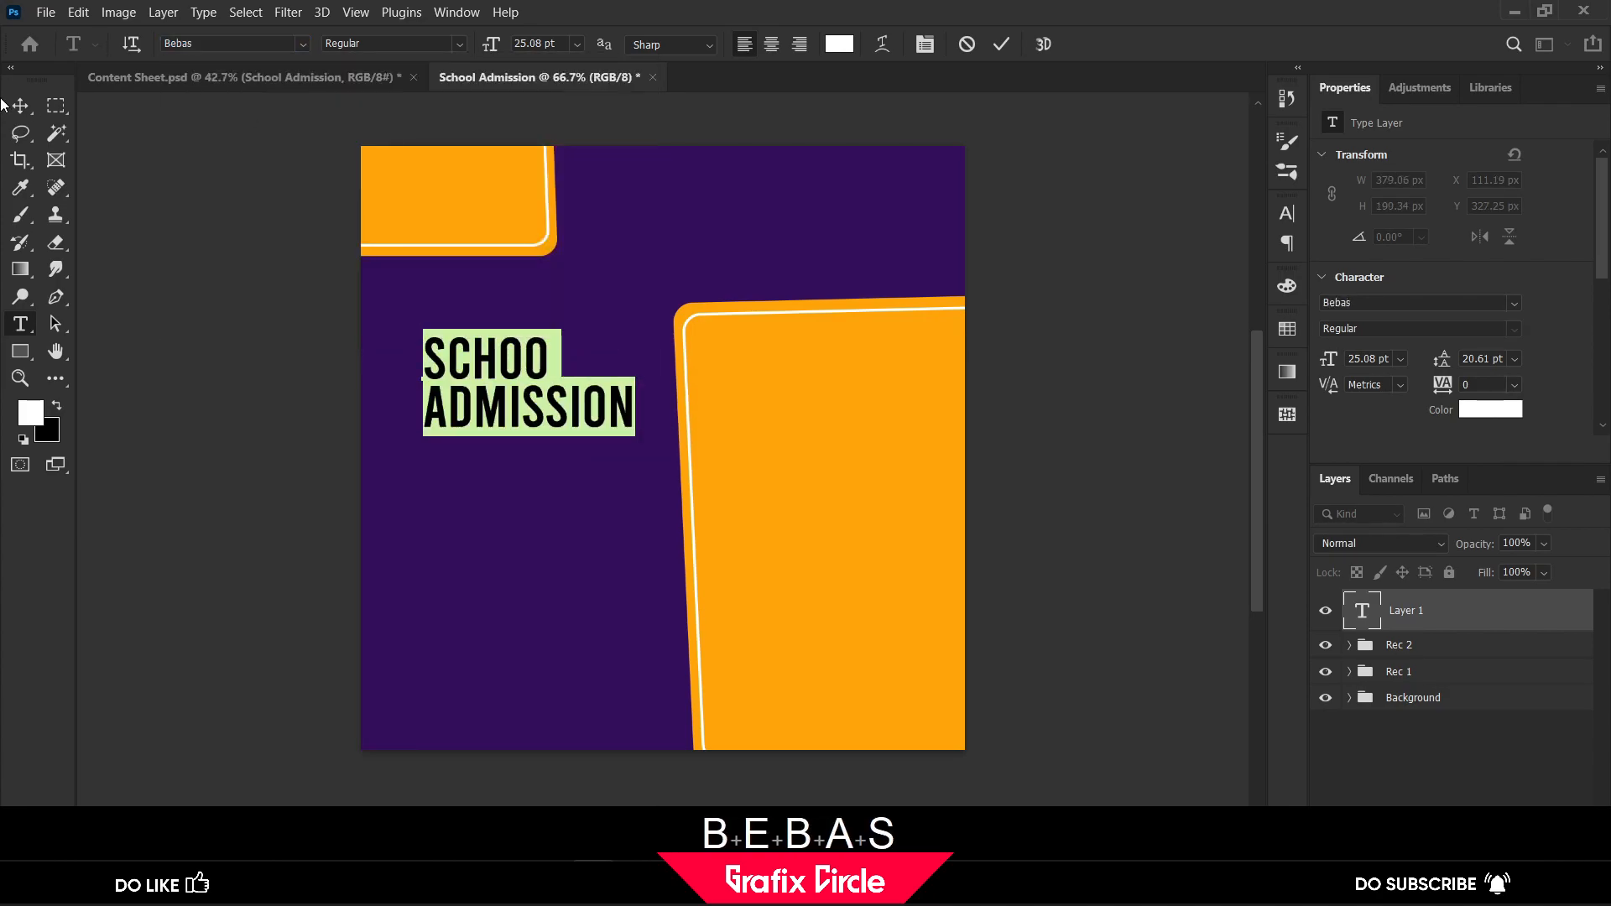
click(20, 105)
Add the missing "L" to the end of the heading's first word
click(20, 324)
click(548, 356)
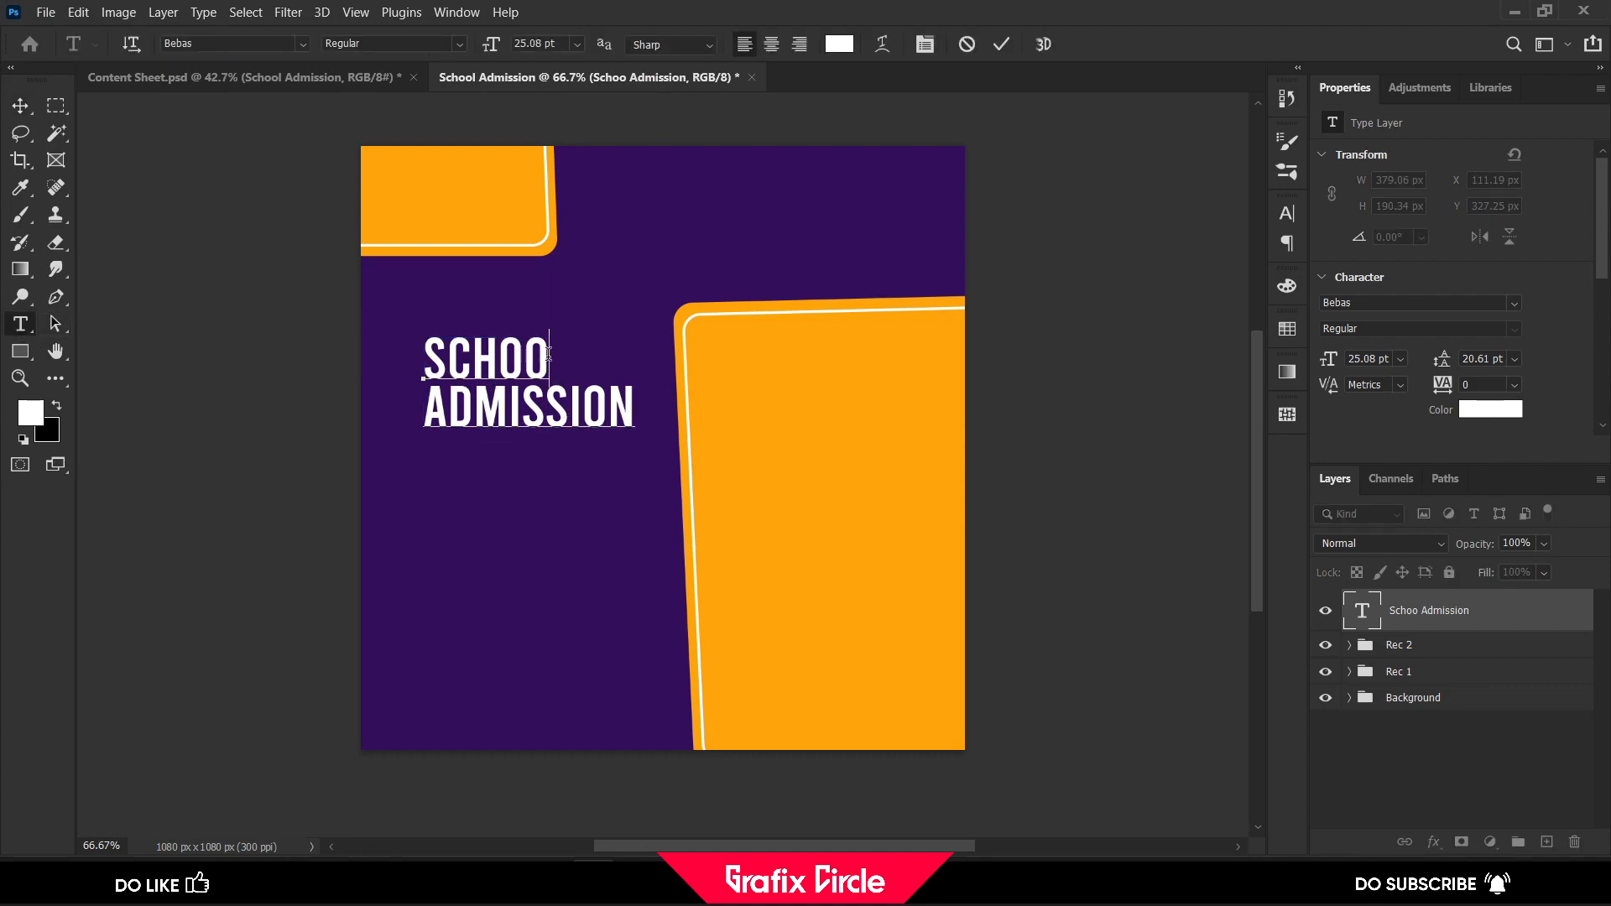
text(L)
click(20, 105)
Move the heading closer to the canvas's left edge and scale it to about 107.44%
click(159, 80)
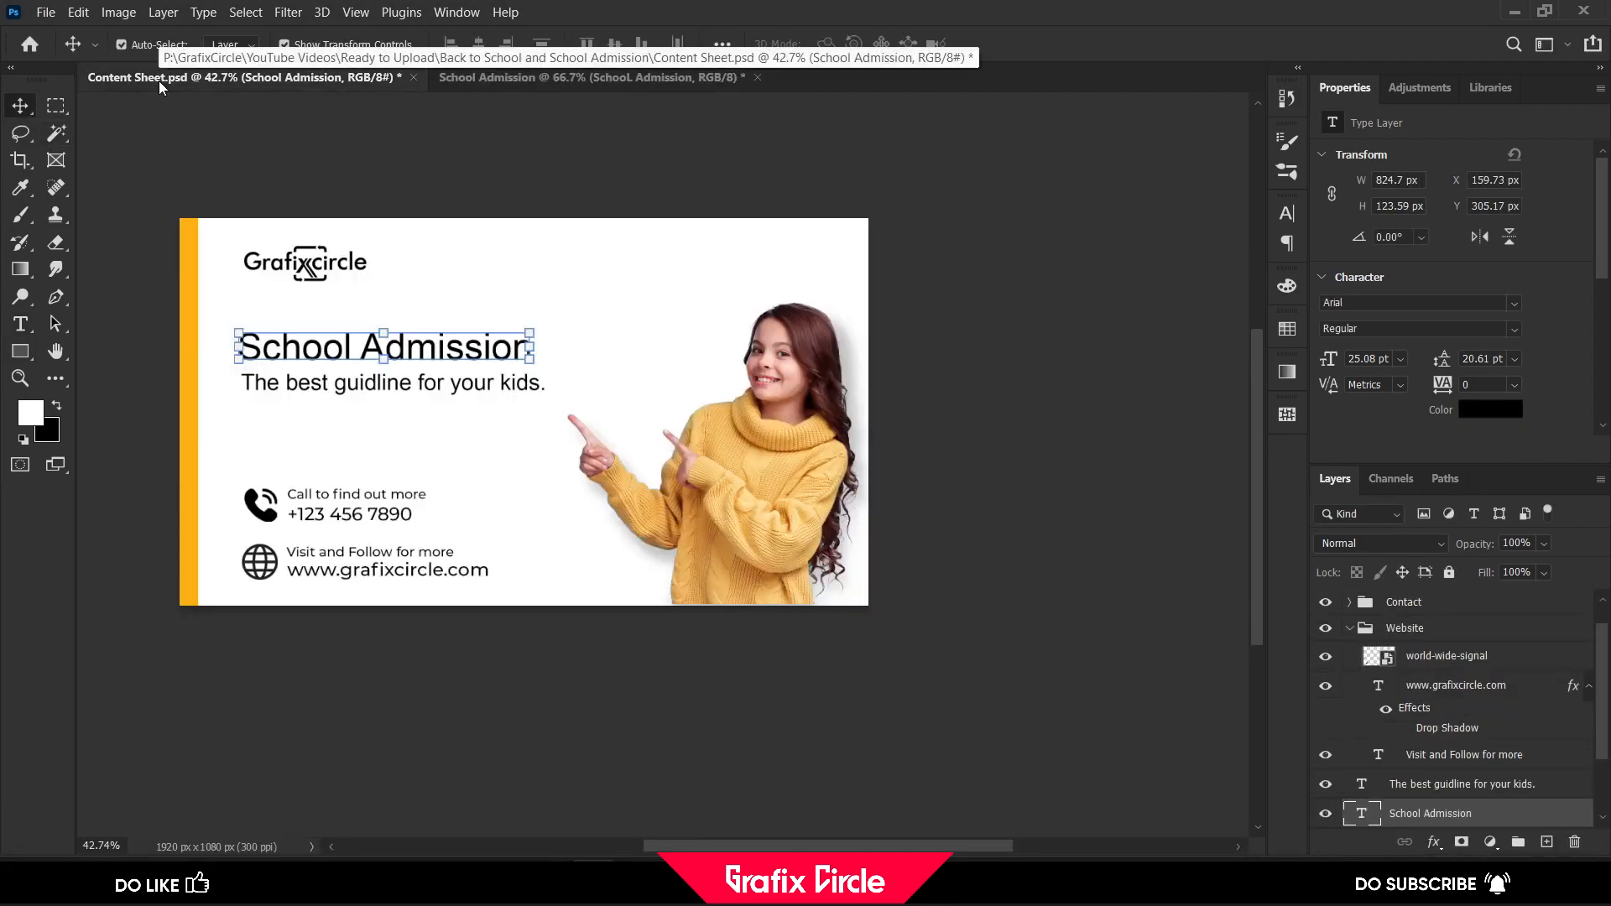
click(592, 77)
drag(511, 375, 476, 369)
mouse_move(617, 426)
mouse_down()
mouse_move(659, 449)
mouse_move(618, 419)
mouse_up()
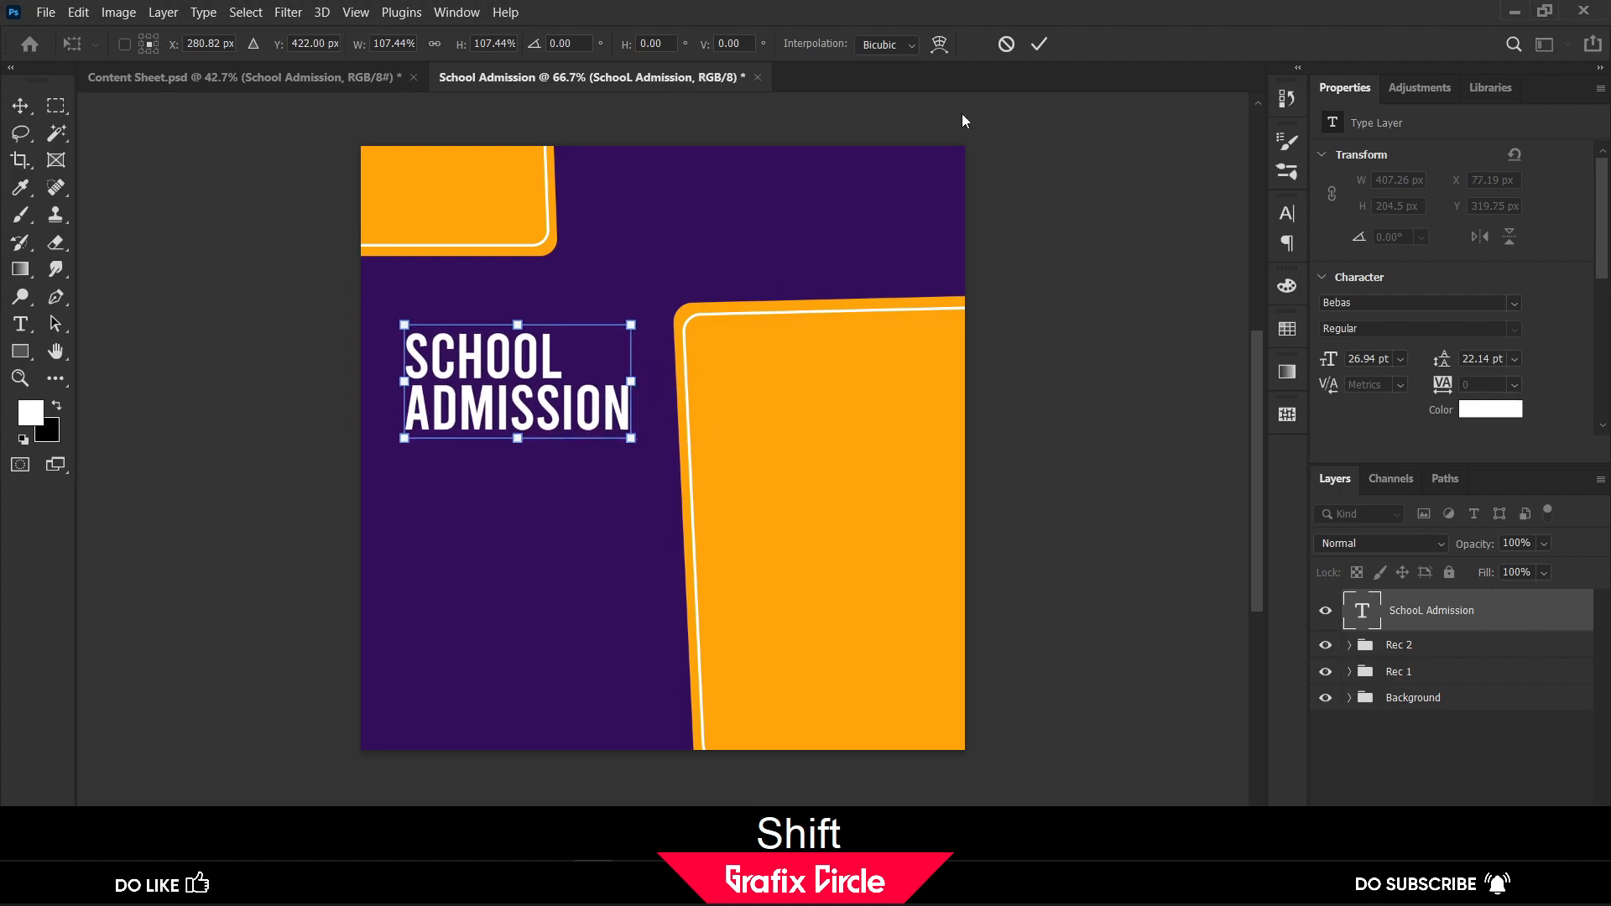
click(1040, 45)
Copy the tagline "The best guidline for your kids." from Content Sheet.psd and paste it as new text below the School Admission heading
click(213, 77)
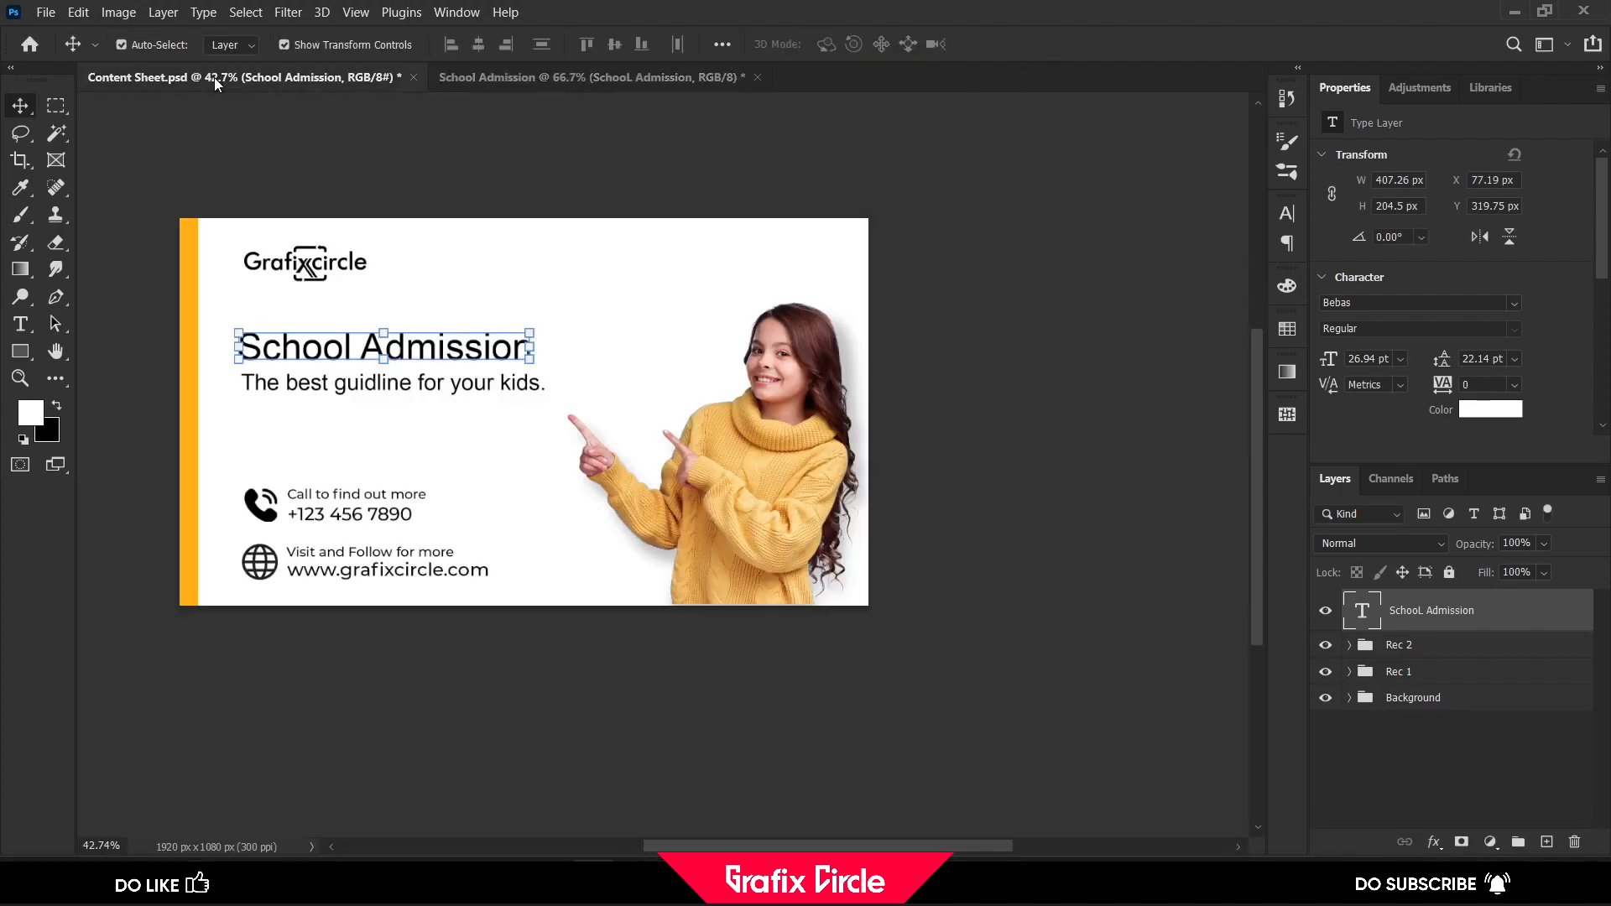
click(20, 323)
click(350, 382)
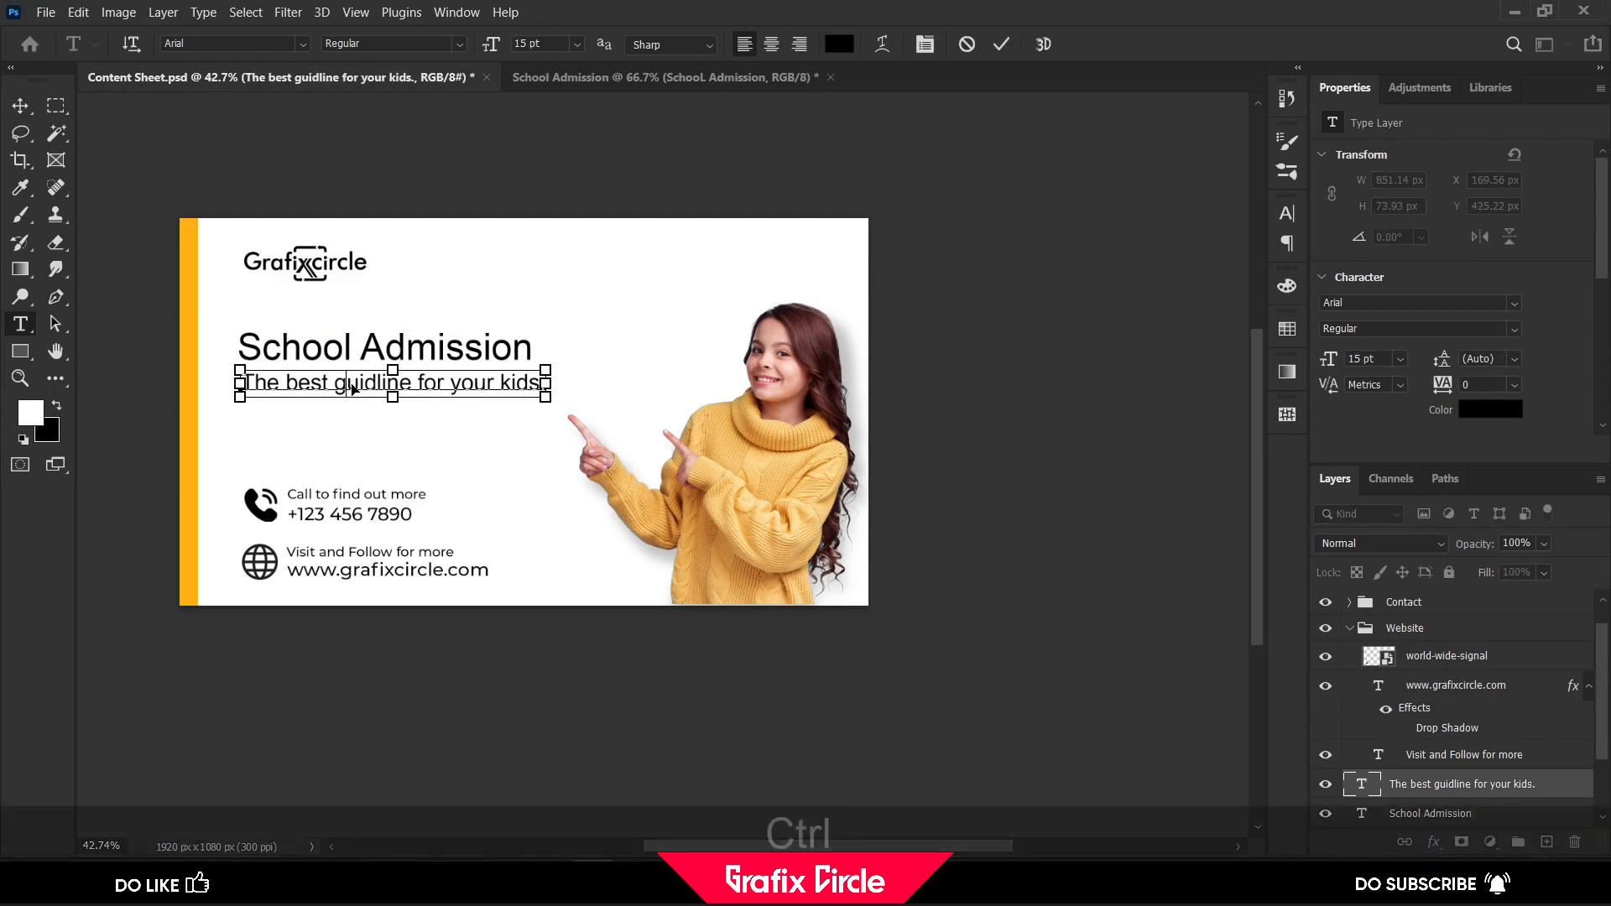
key(ctrl+a)
key(ctrl+c)
click(579, 77)
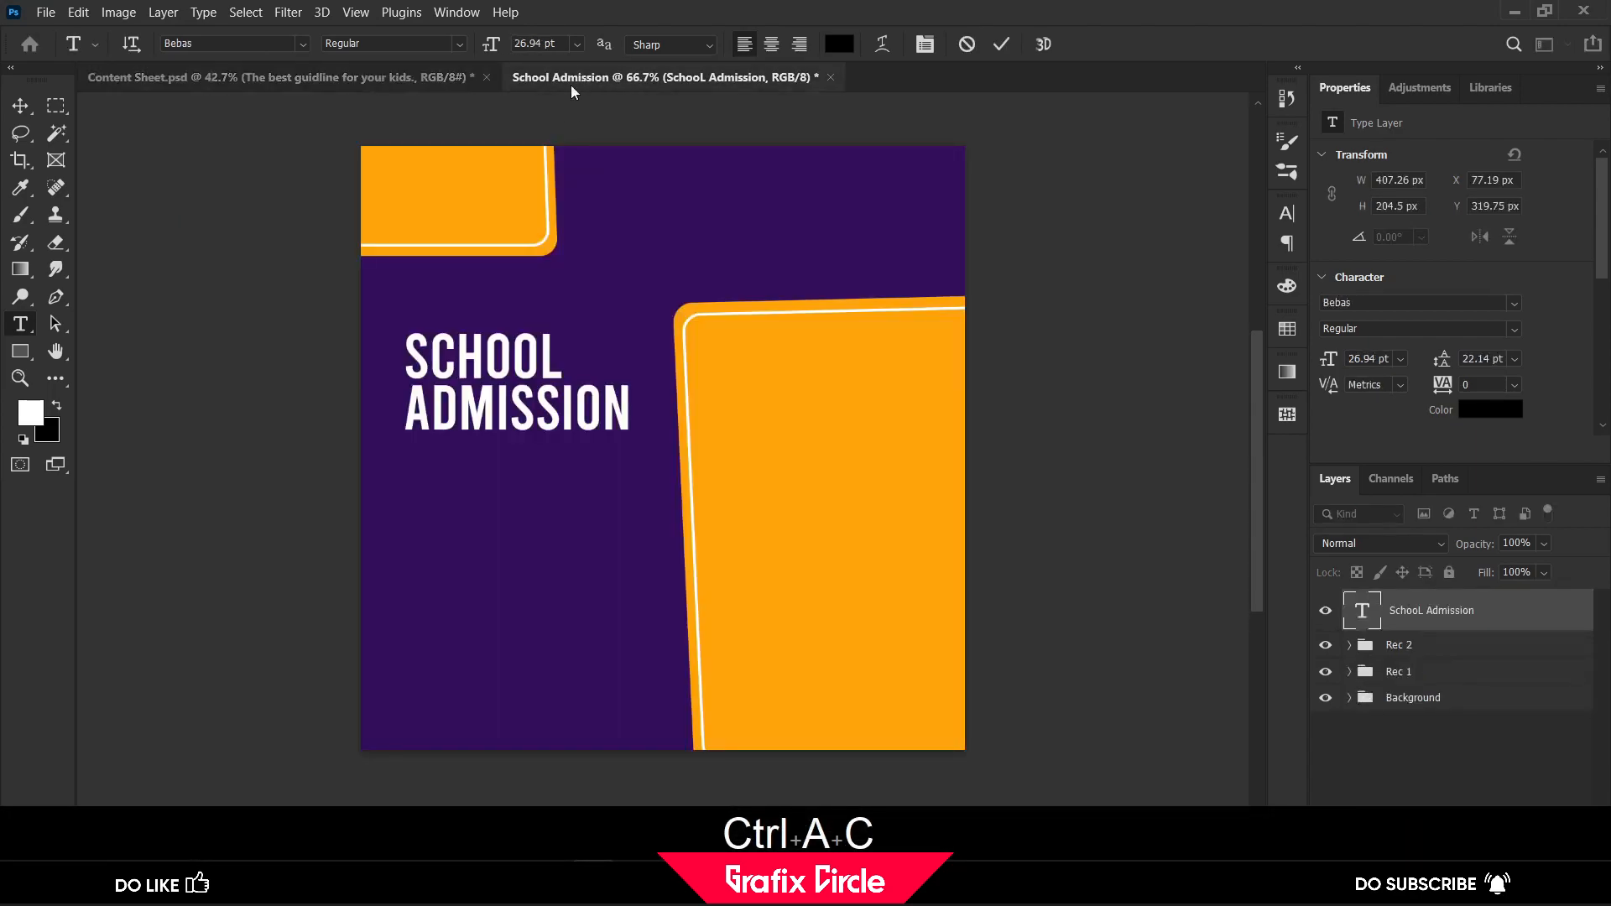
click(423, 474)
key(ctrl+v)
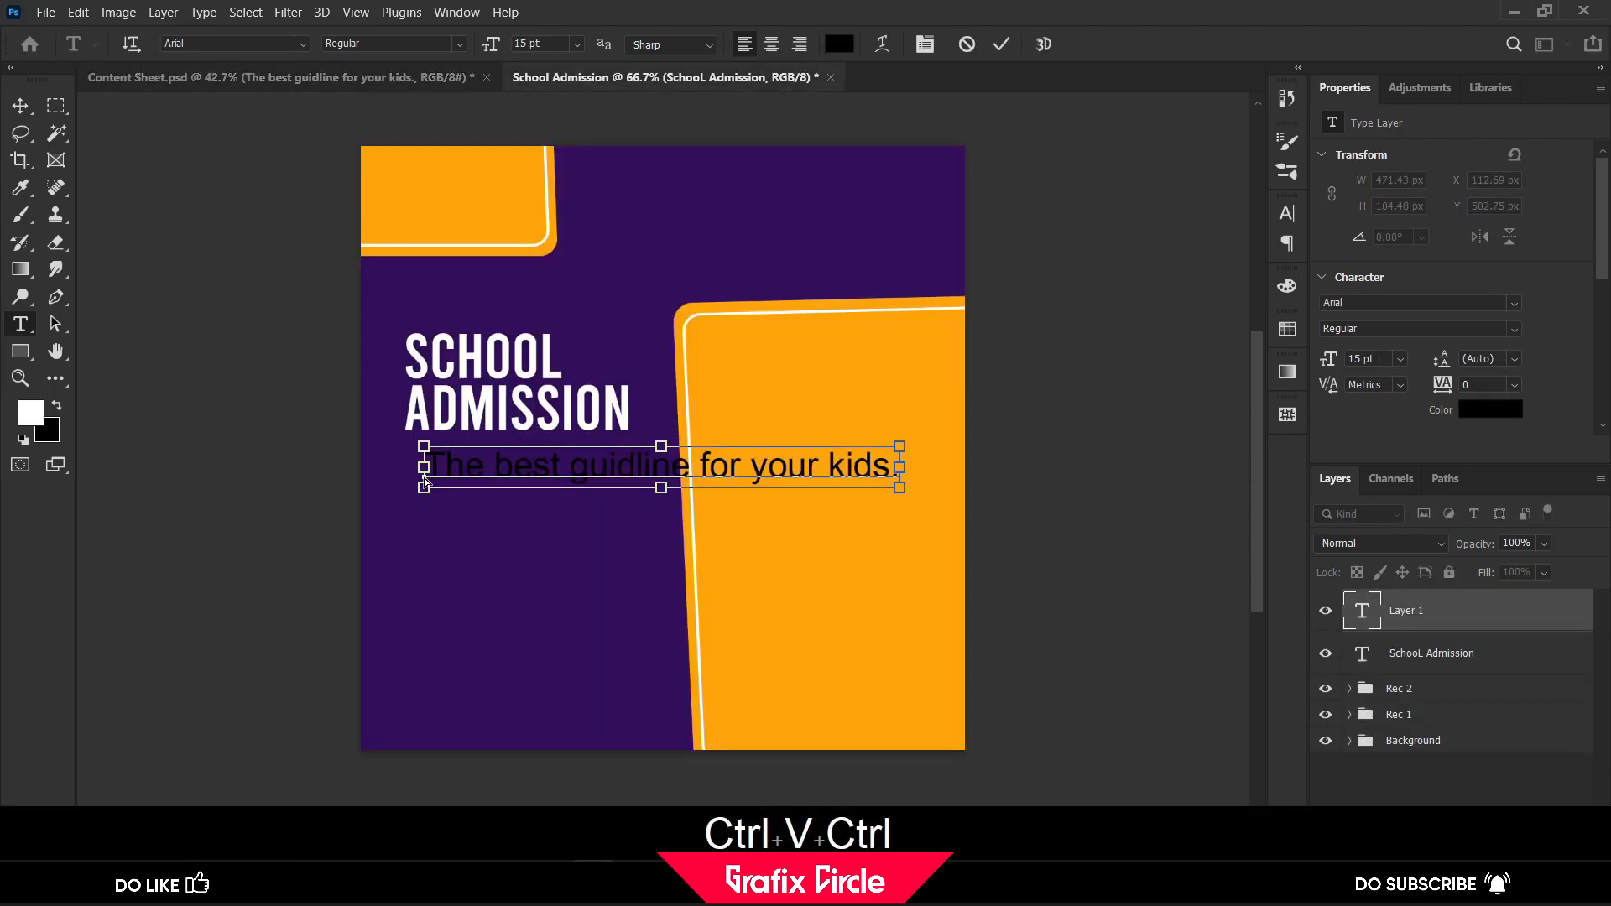
Set the tagline in the Montserrat Medium font
key(ctrl+a)
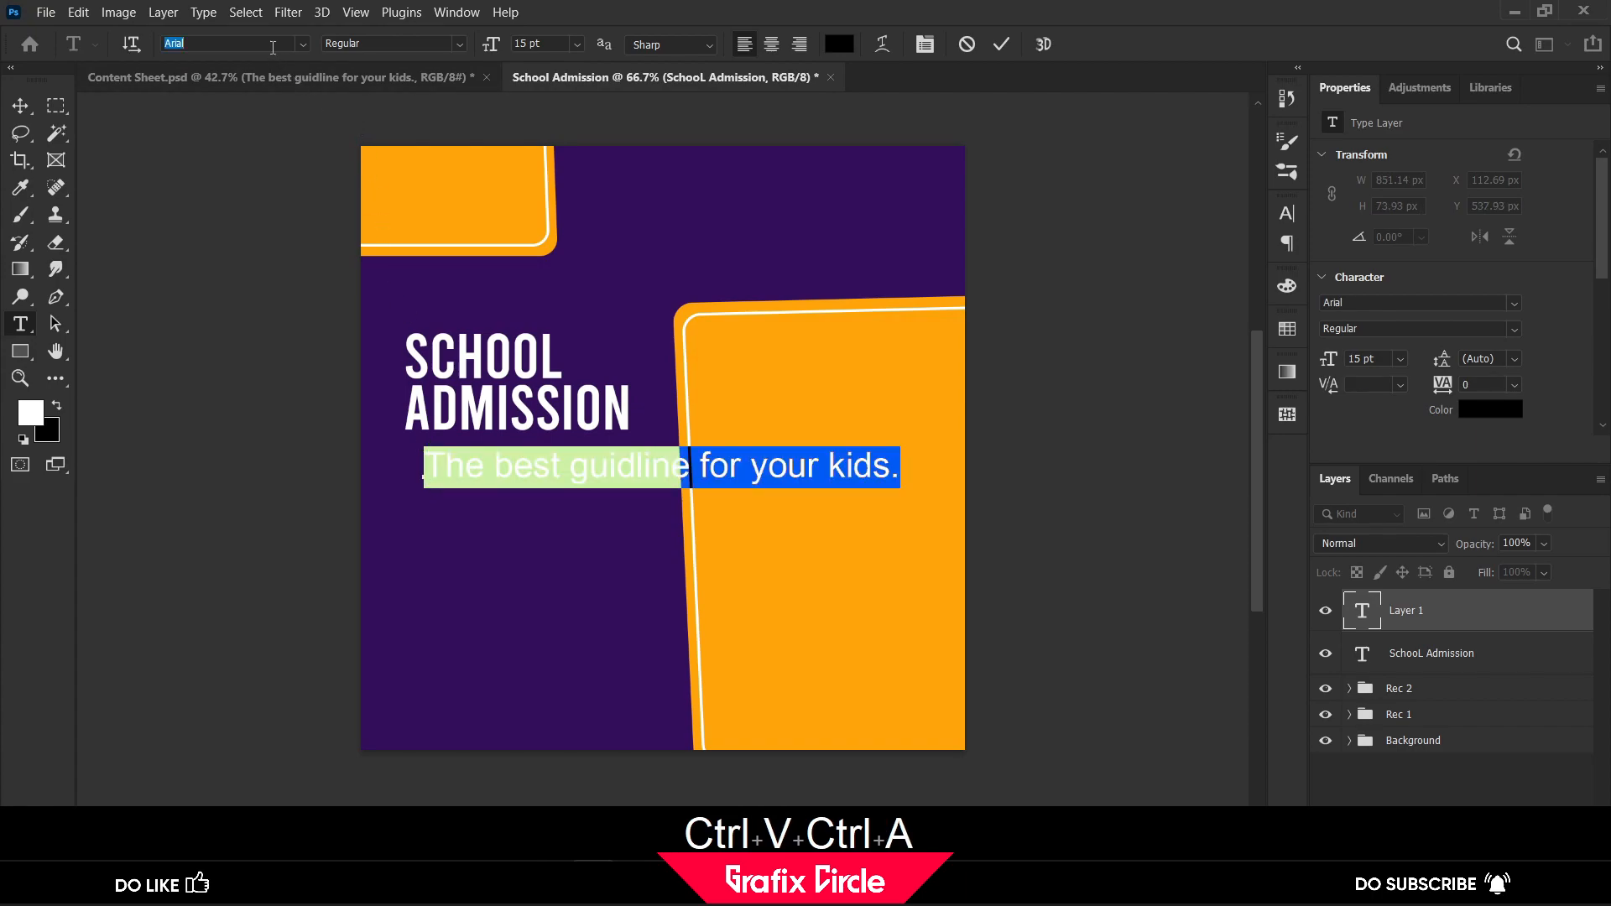
text(montserrat)
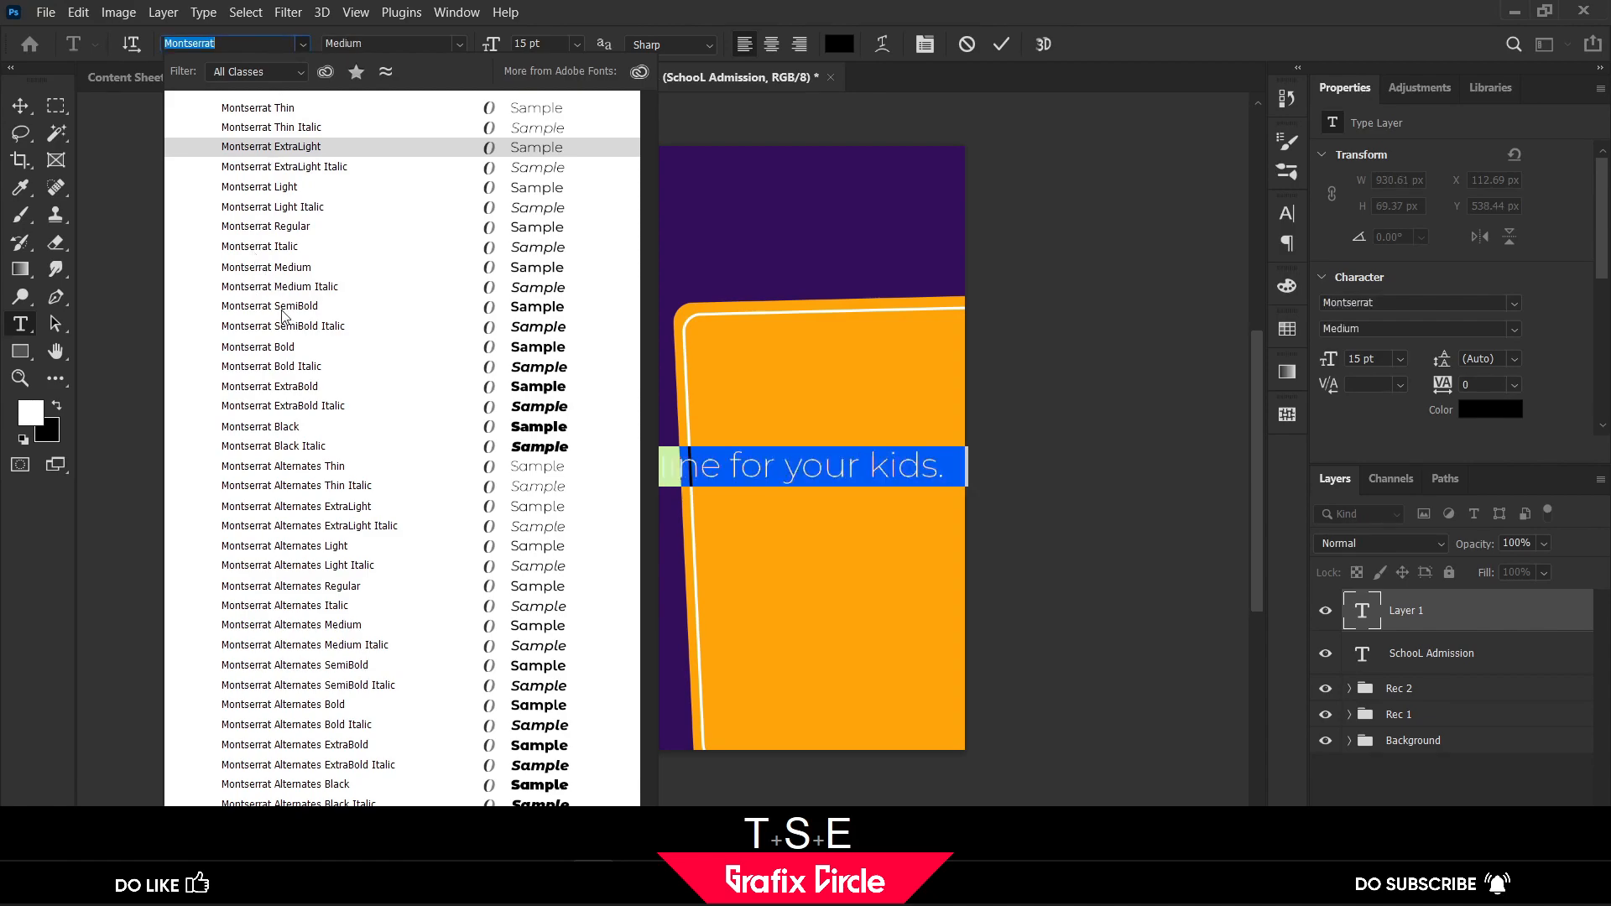
click(324, 267)
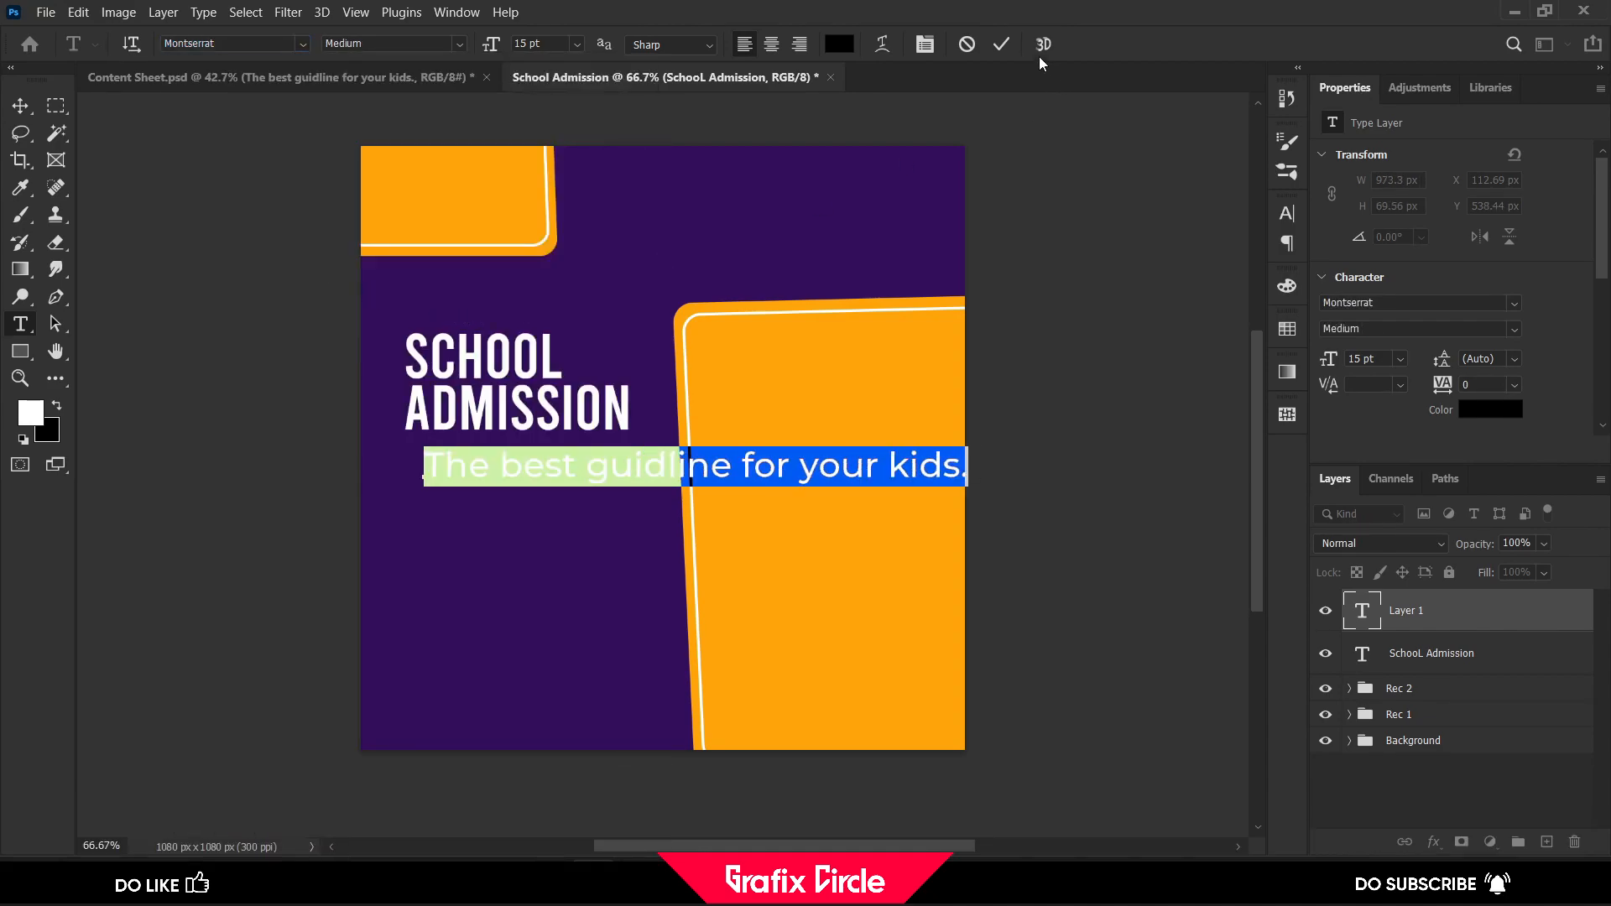
click(1001, 48)
Change the tagline's text colour to white (ffffff)
click(839, 43)
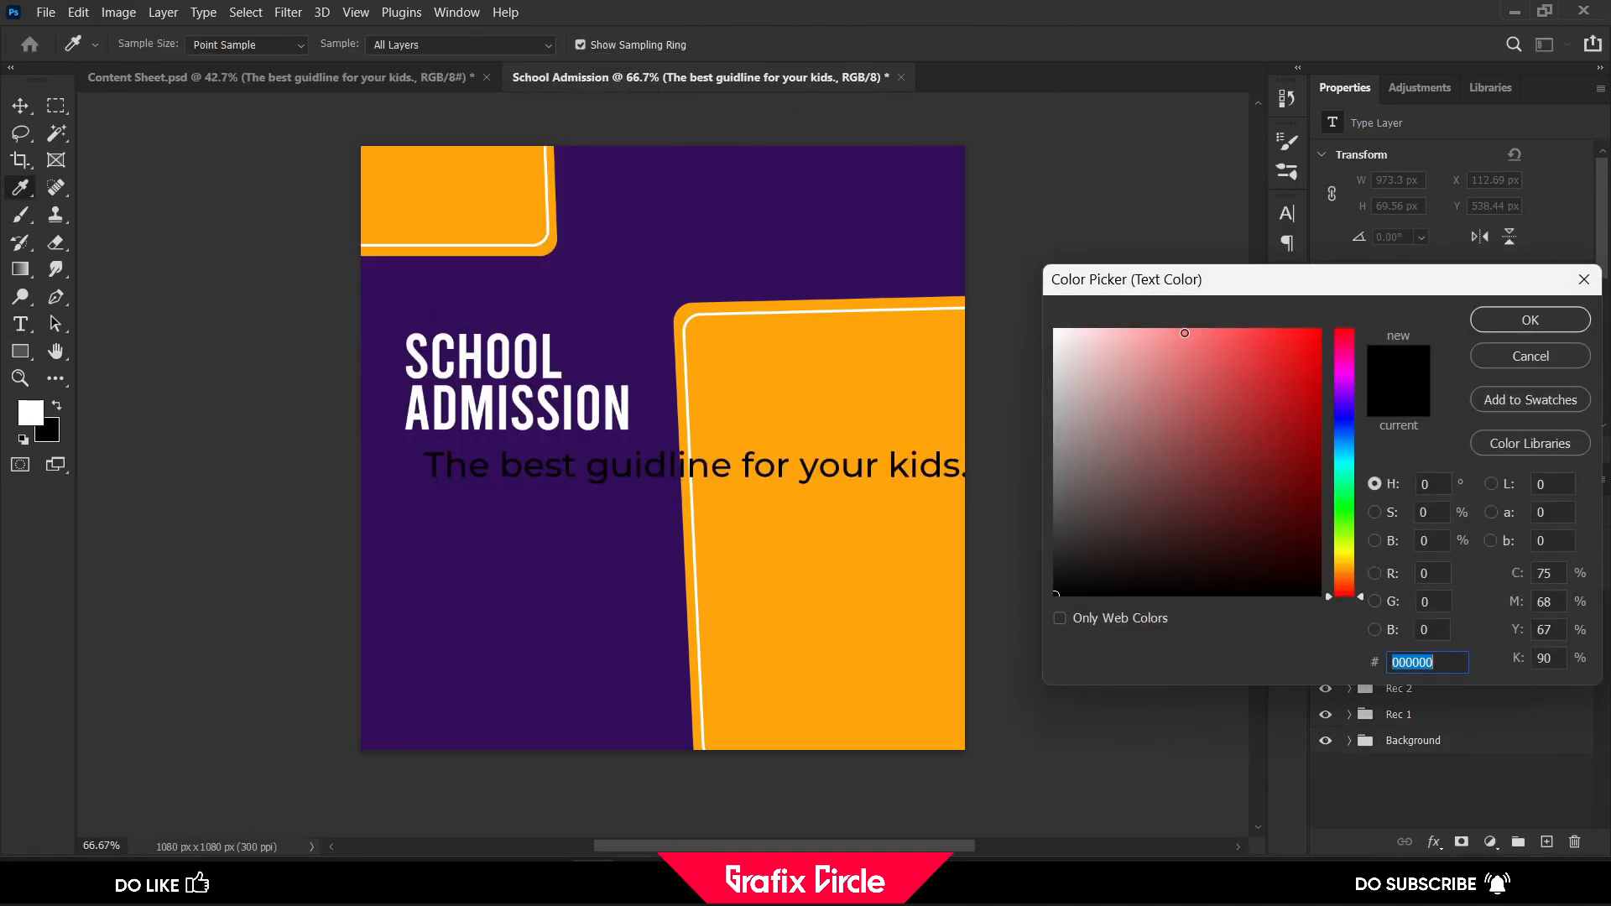
text(ffffff)
click(1531, 320)
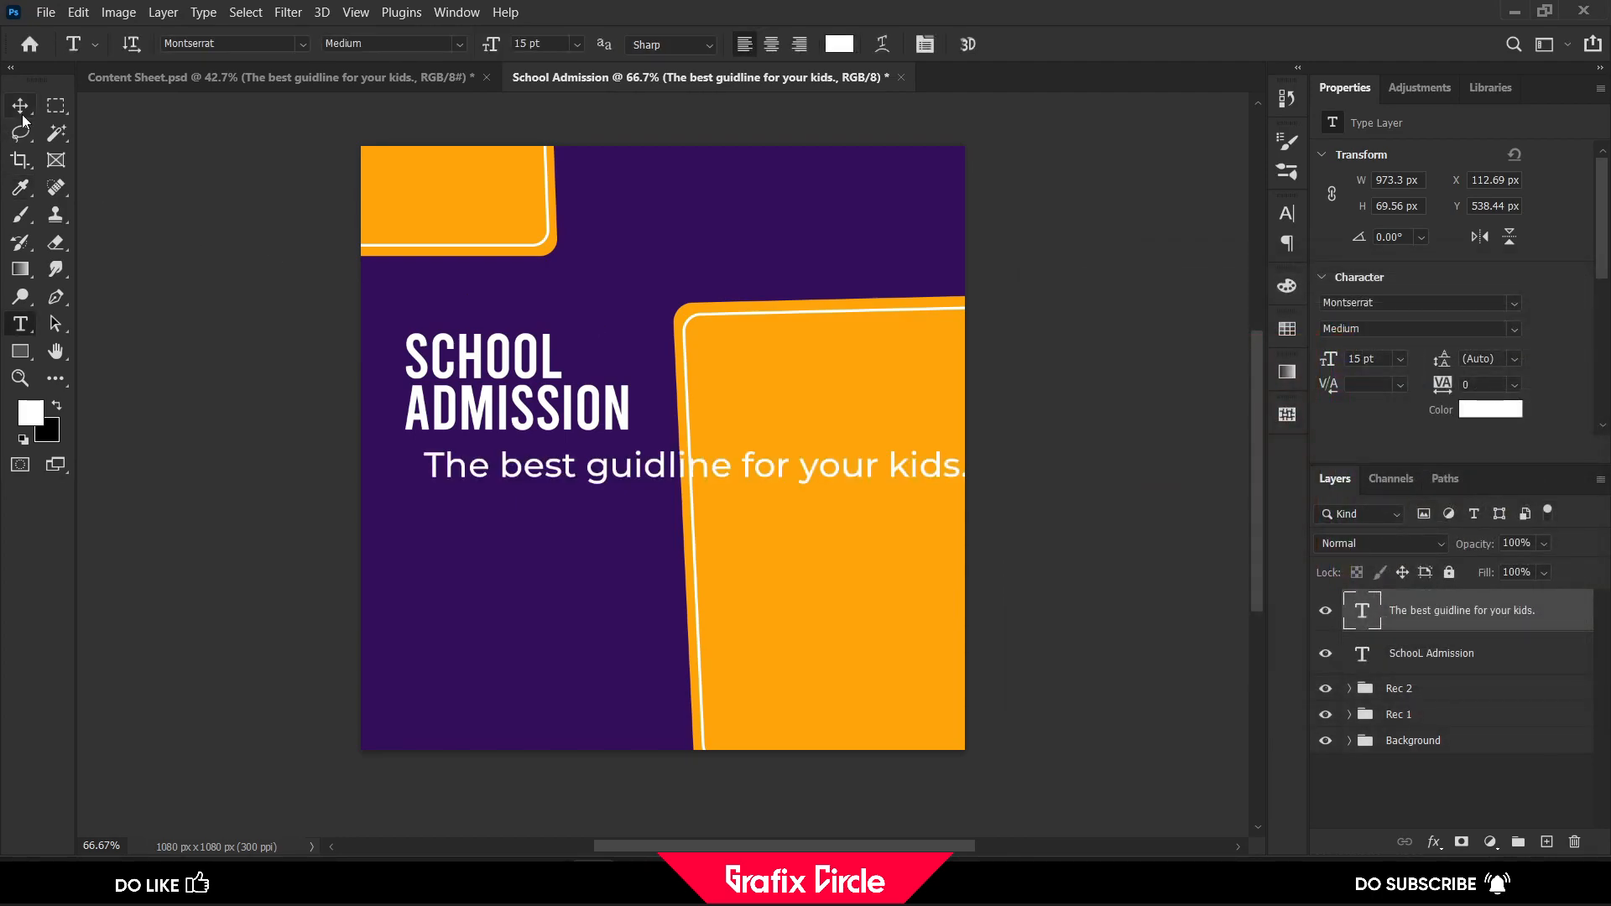
Break the tagline into two lines after "guidline" and set its font size to 9 pt
click(746, 467)
key(Return)
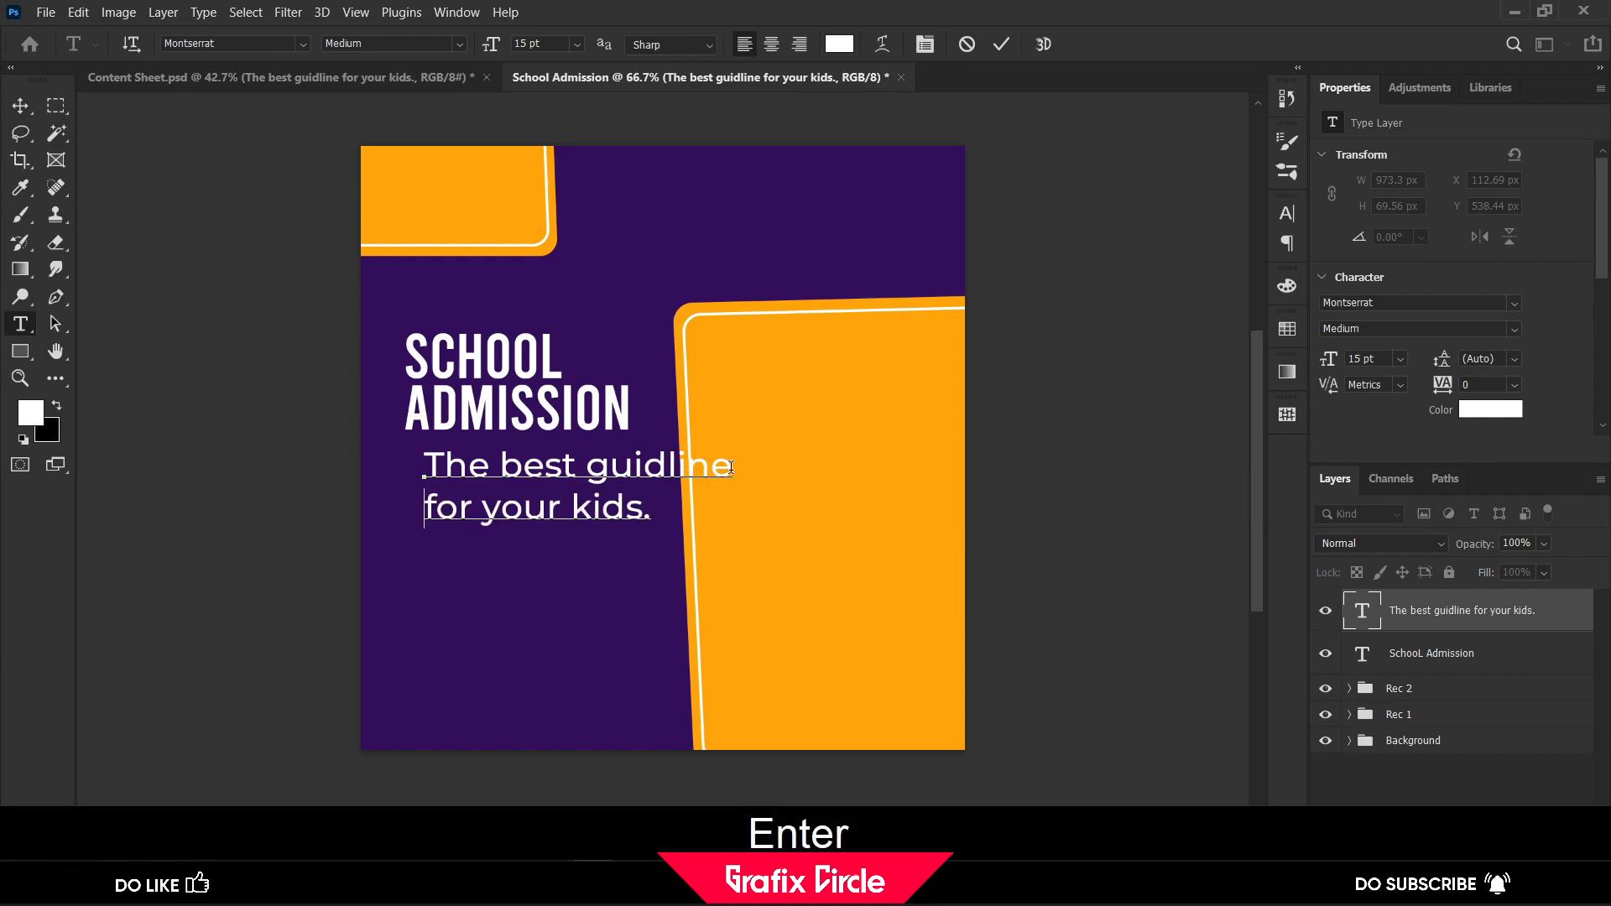
click(28, 109)
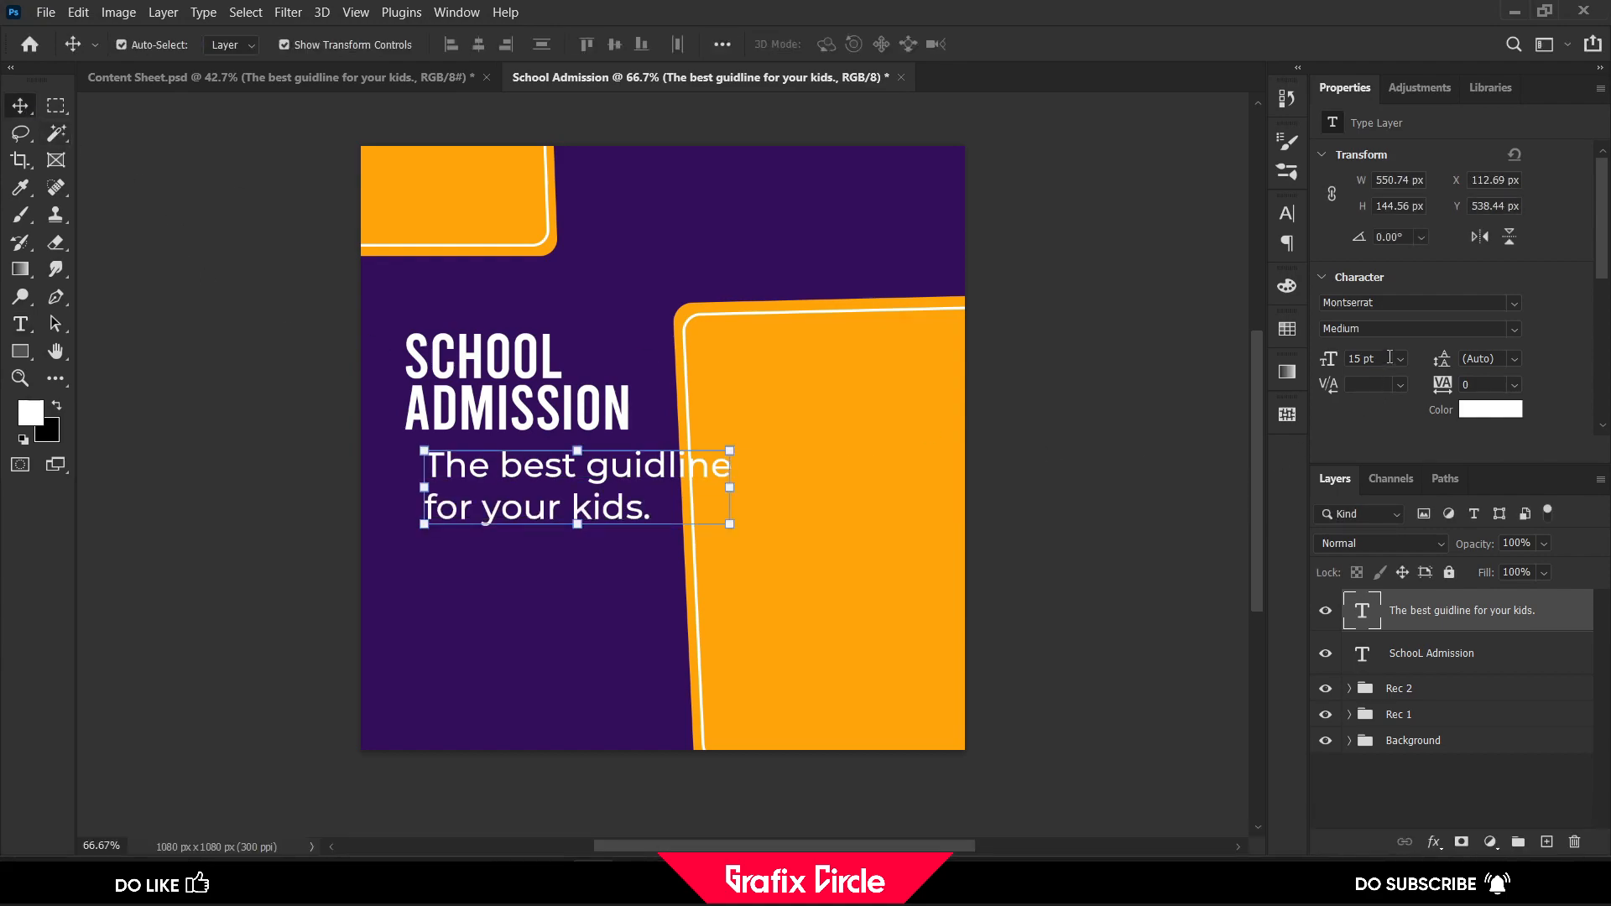
drag(1332, 360, 1329, 361)
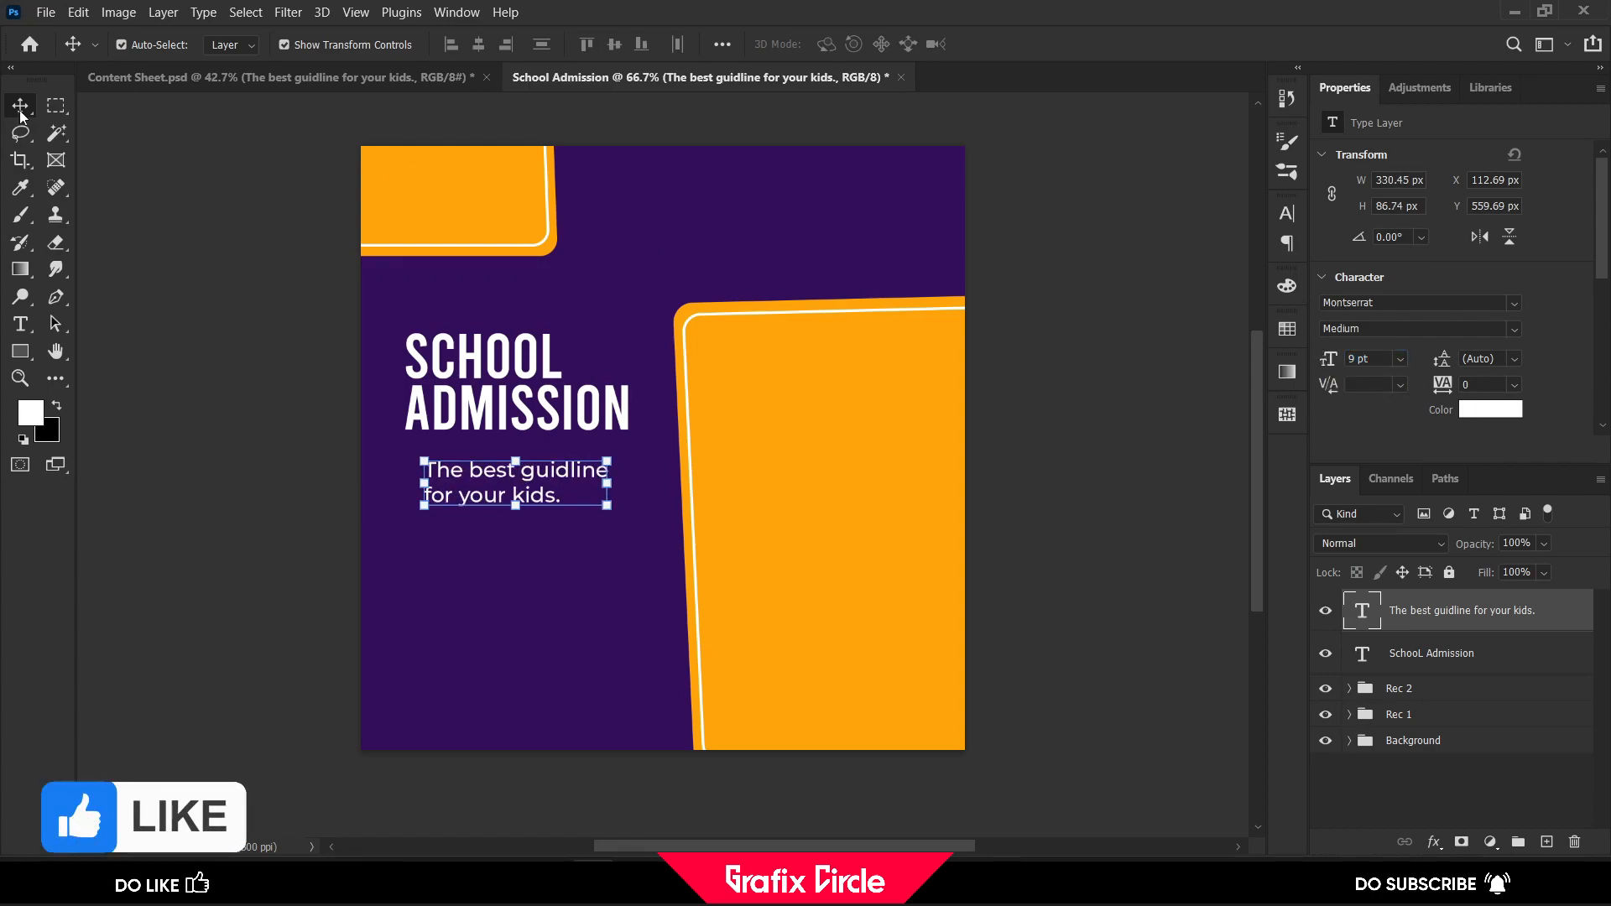
Align the tagline with the heading's left edge and enlarge both texts together to about 442 × 316 px, placed slightly lower
scroll(437, 461, up, 3)
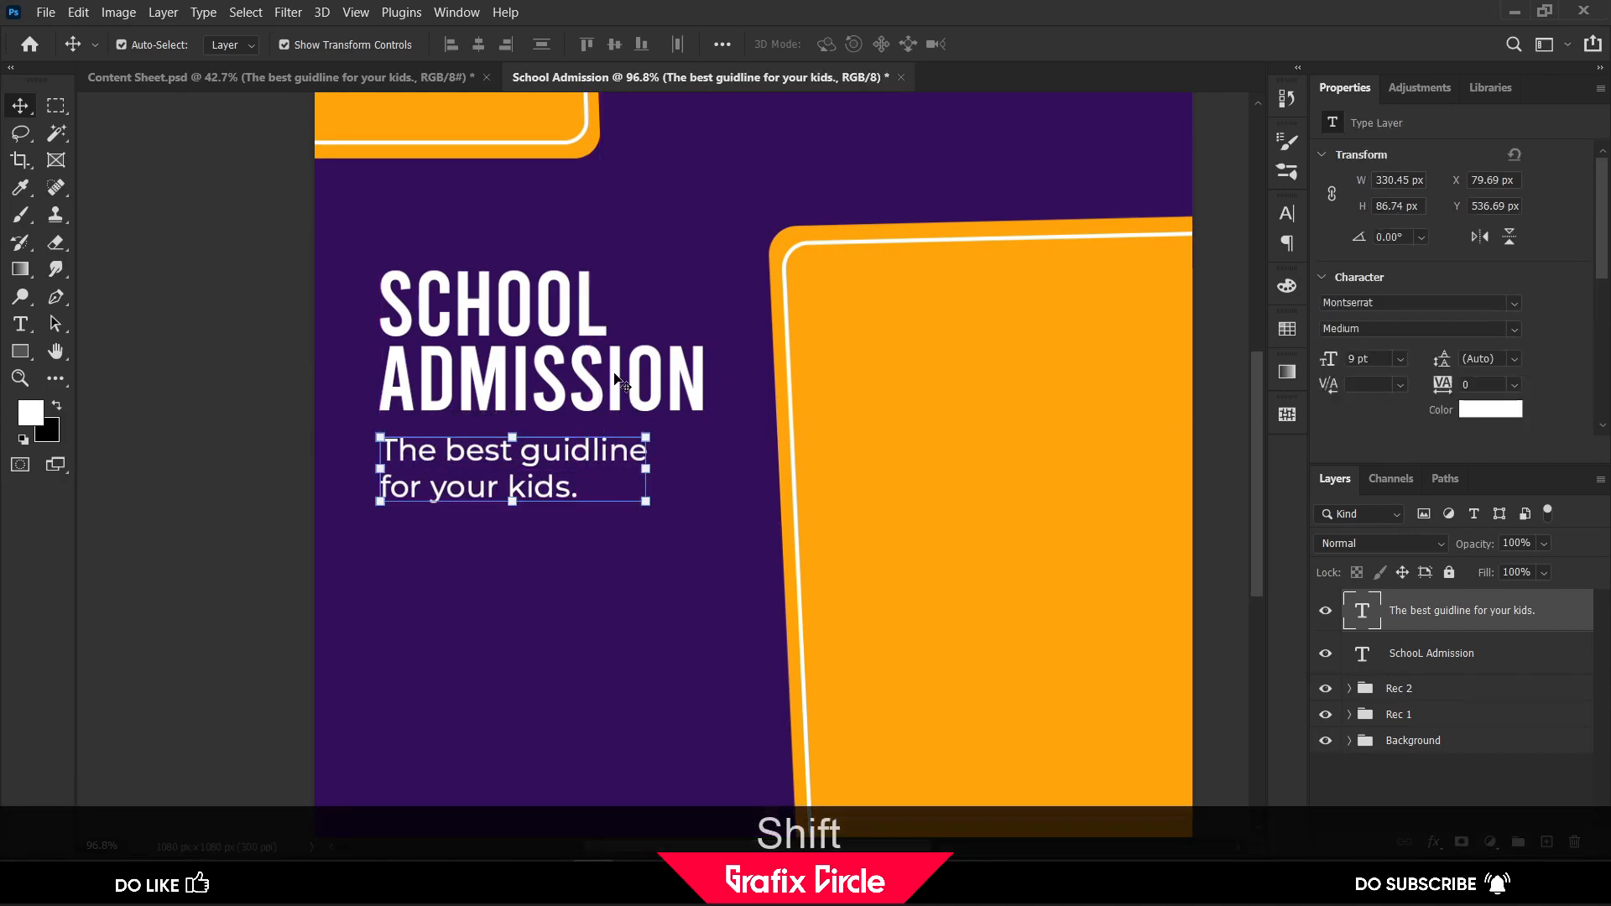
shift+click(663, 375)
drag(703, 271, 737, 245)
drag(718, 356, 718, 417)
scroll(565, 320, down, 2)
click(1039, 44)
scroll(1091, 217, up, 1)
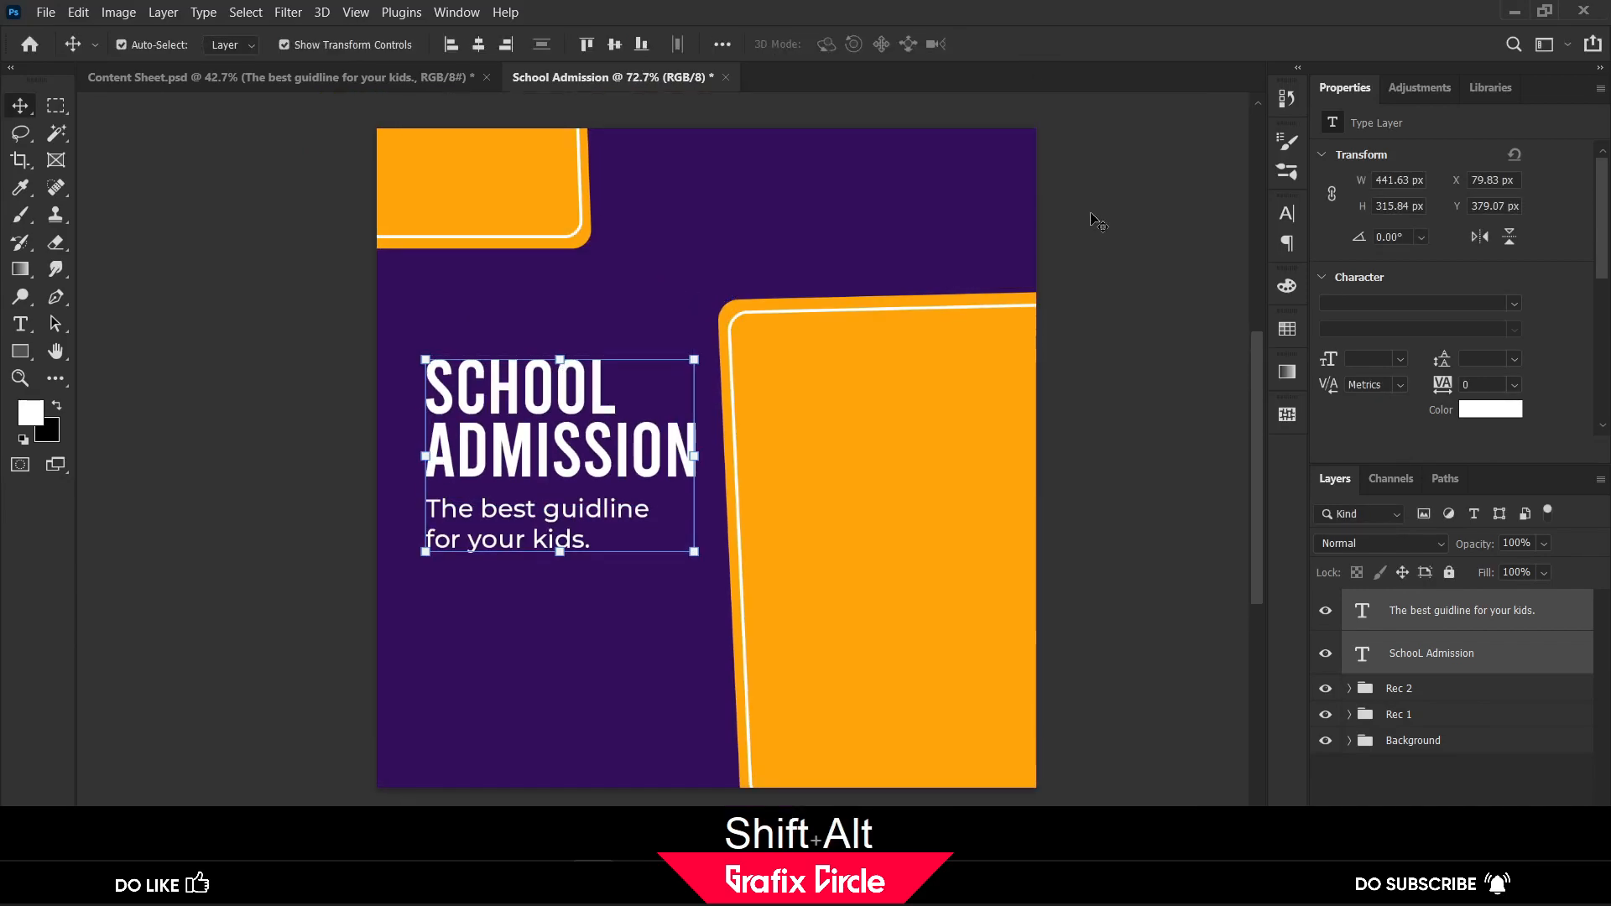
click(1110, 230)
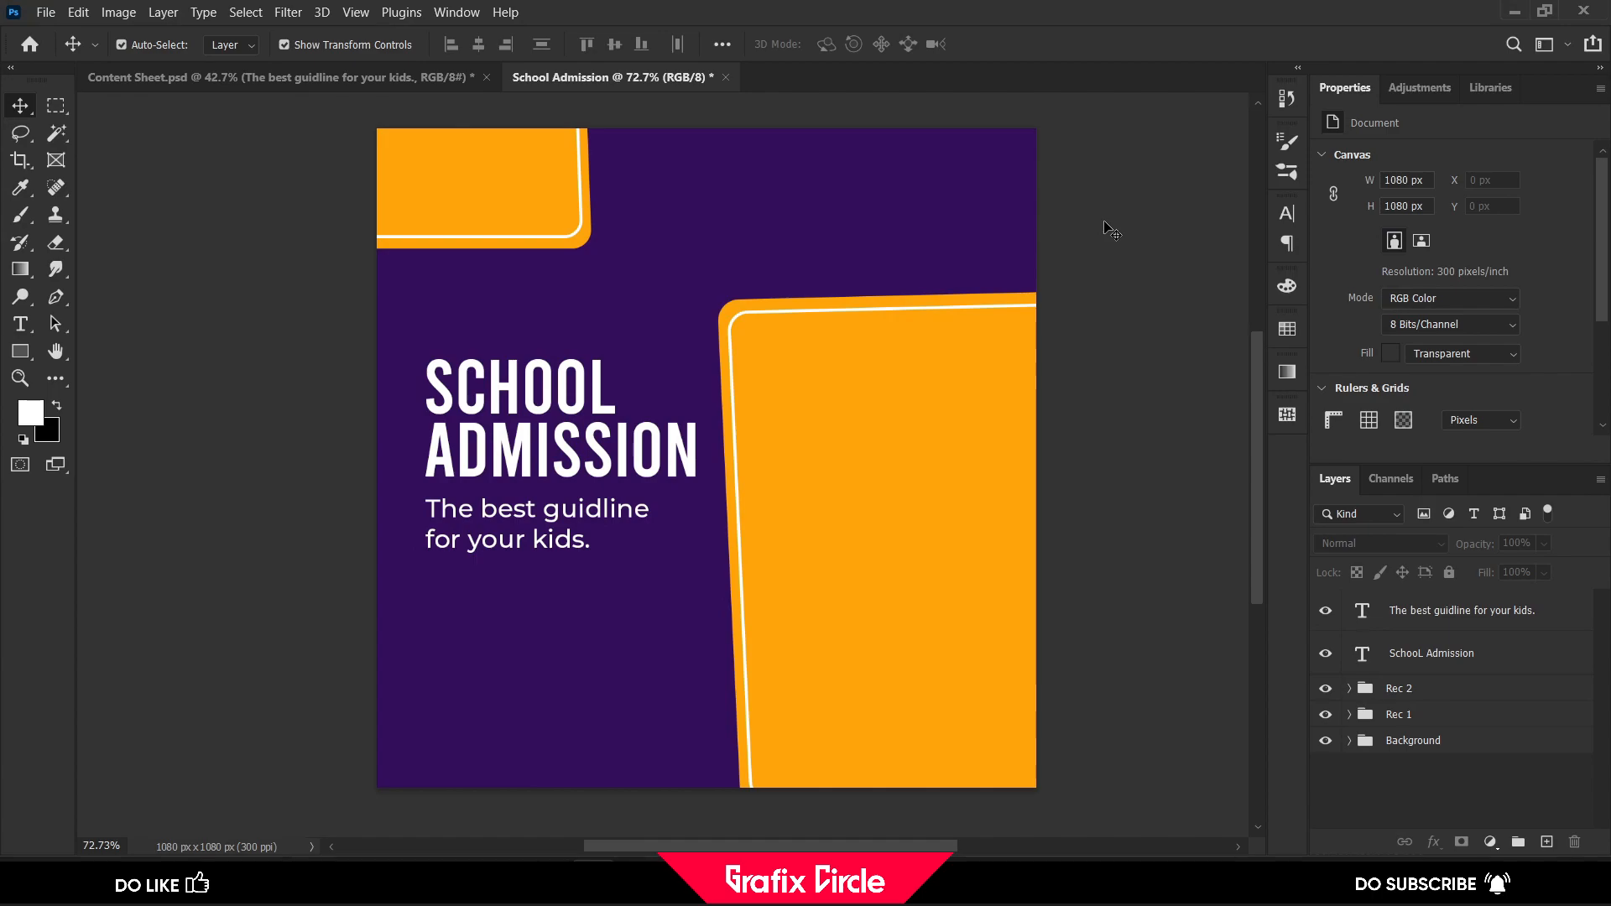
Group the School Admission heading and tagline layers and name the group "Main text"
click(1418, 662)
shift+click(1455, 617)
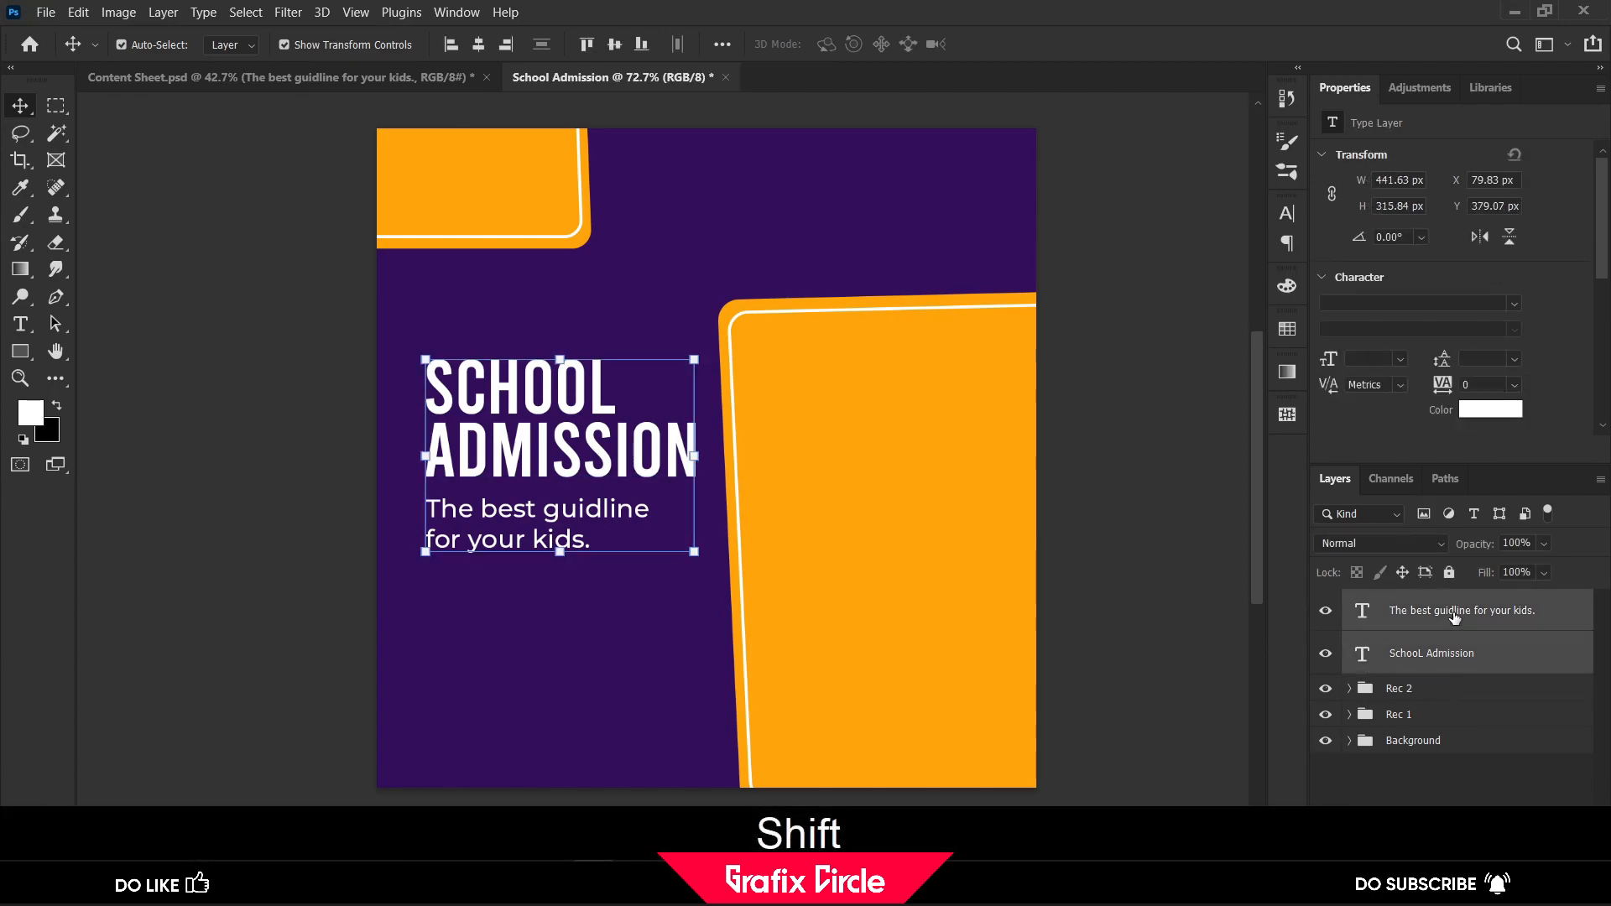
key(ctrl+g)
double_click(1425, 610)
text(Main T)
text(ext)
key(Return)
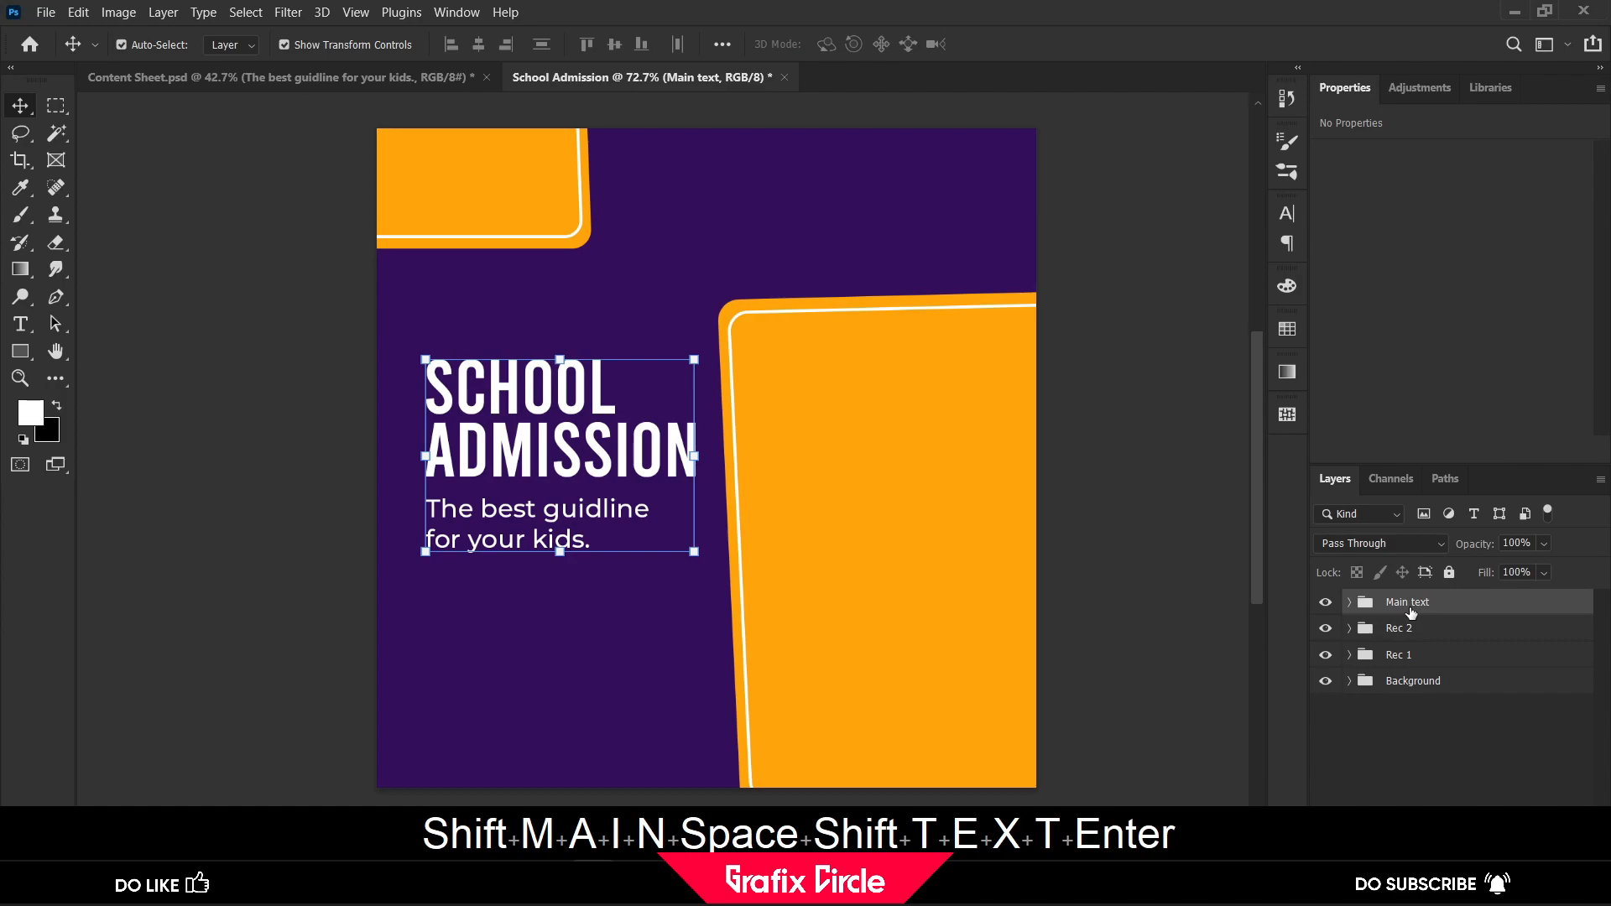
click(1124, 527)
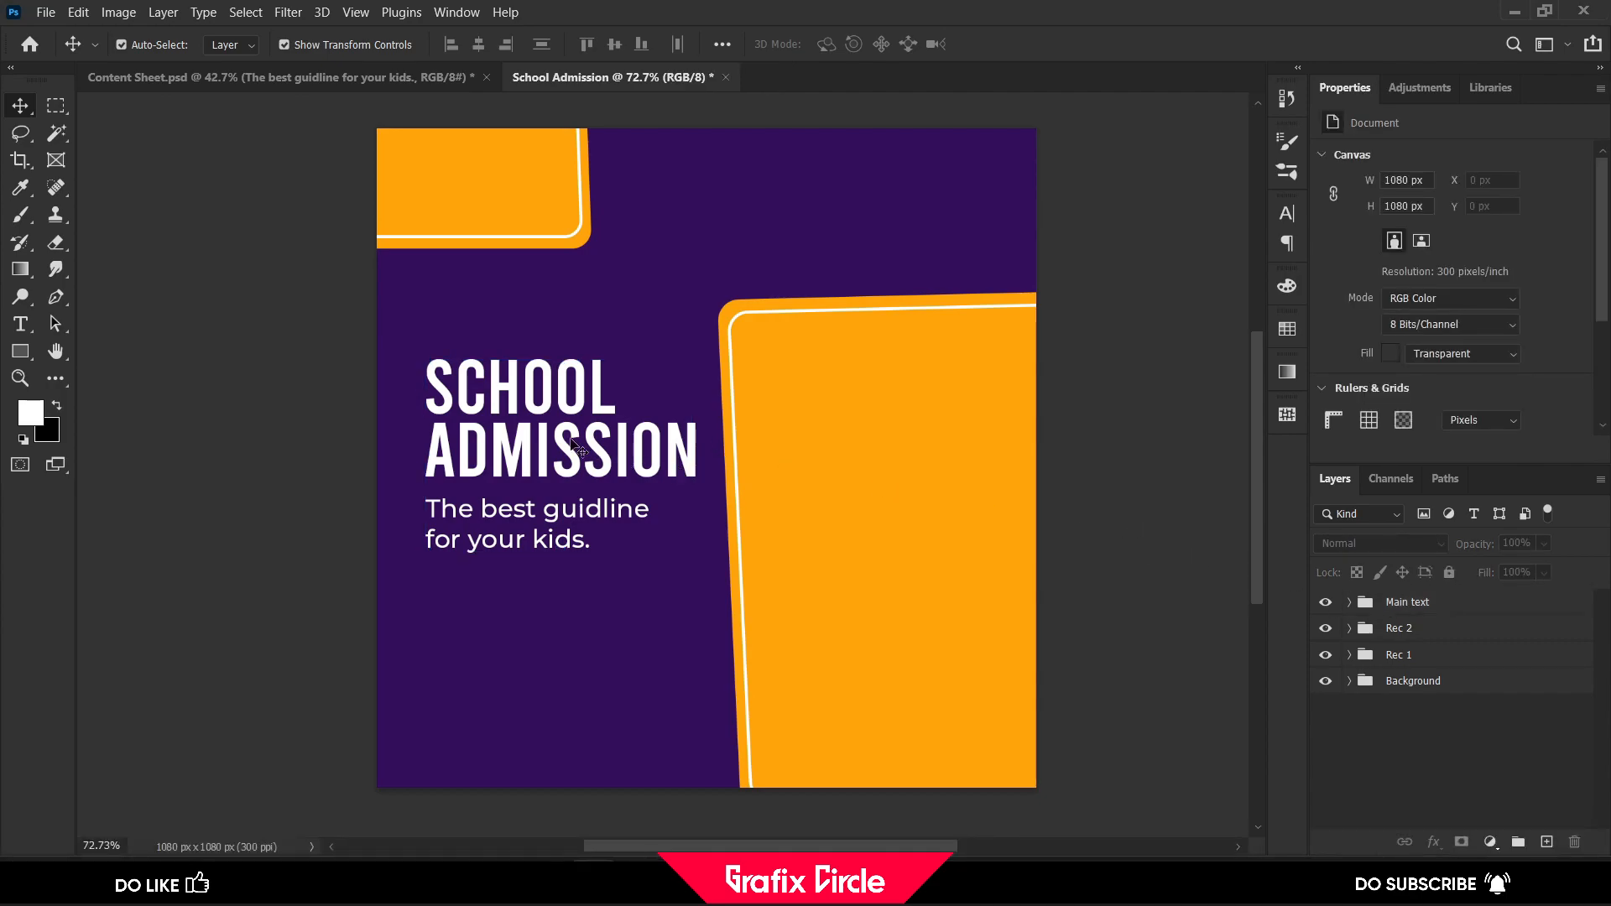
Draw the flat speech-bubble custom shape, about 249 × 54 px, above the School Admission heading
right_click(30, 359)
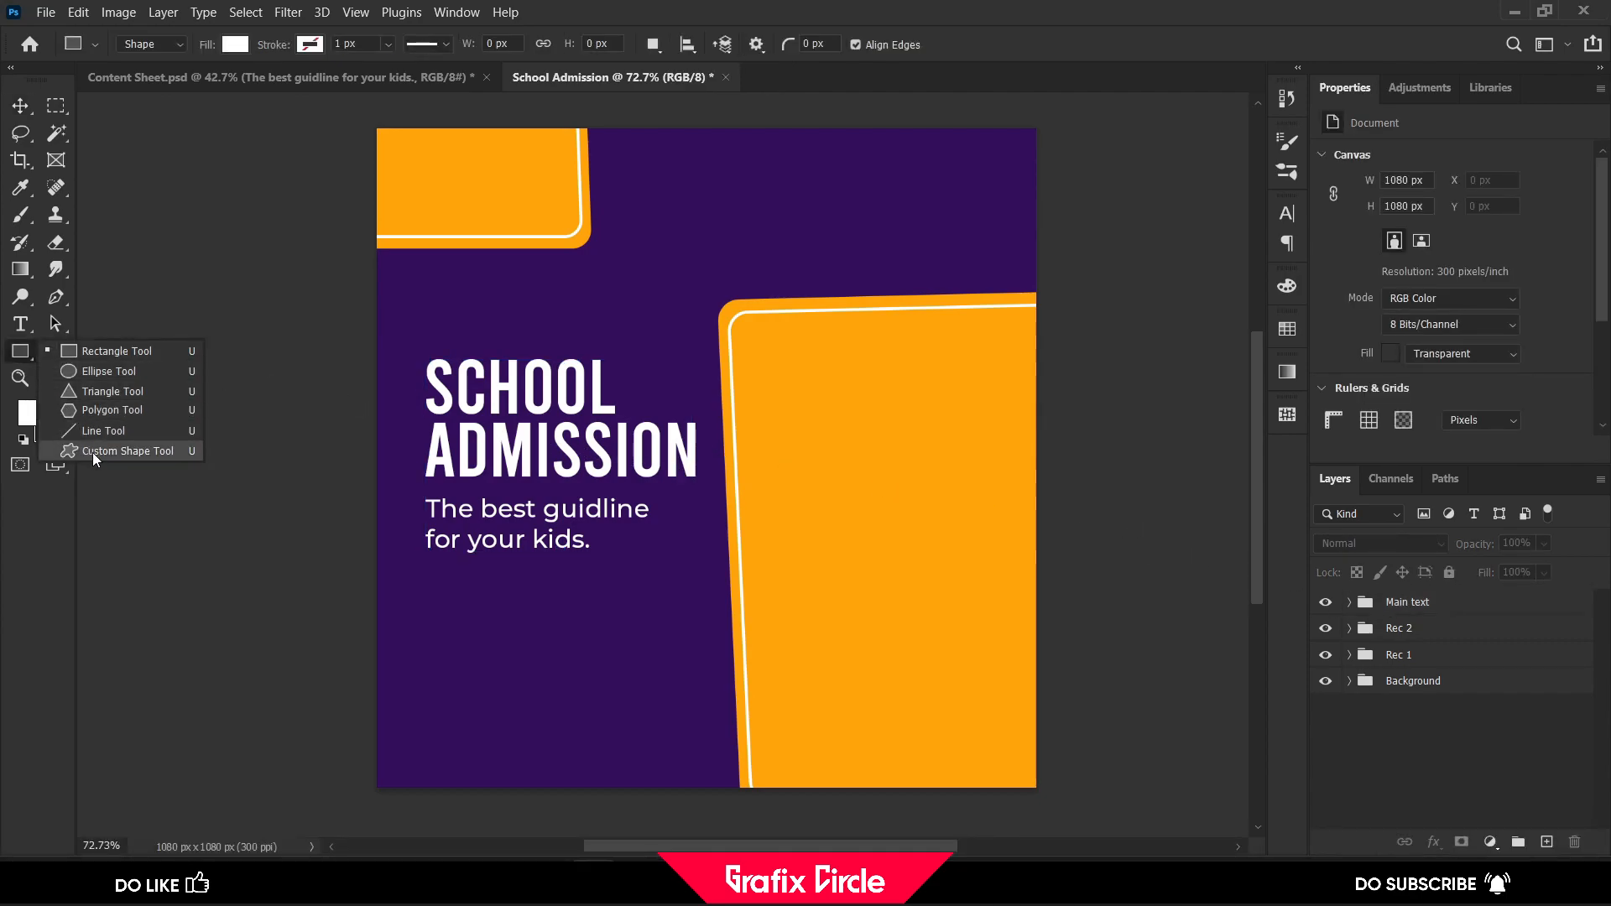
click(117, 452)
click(833, 50)
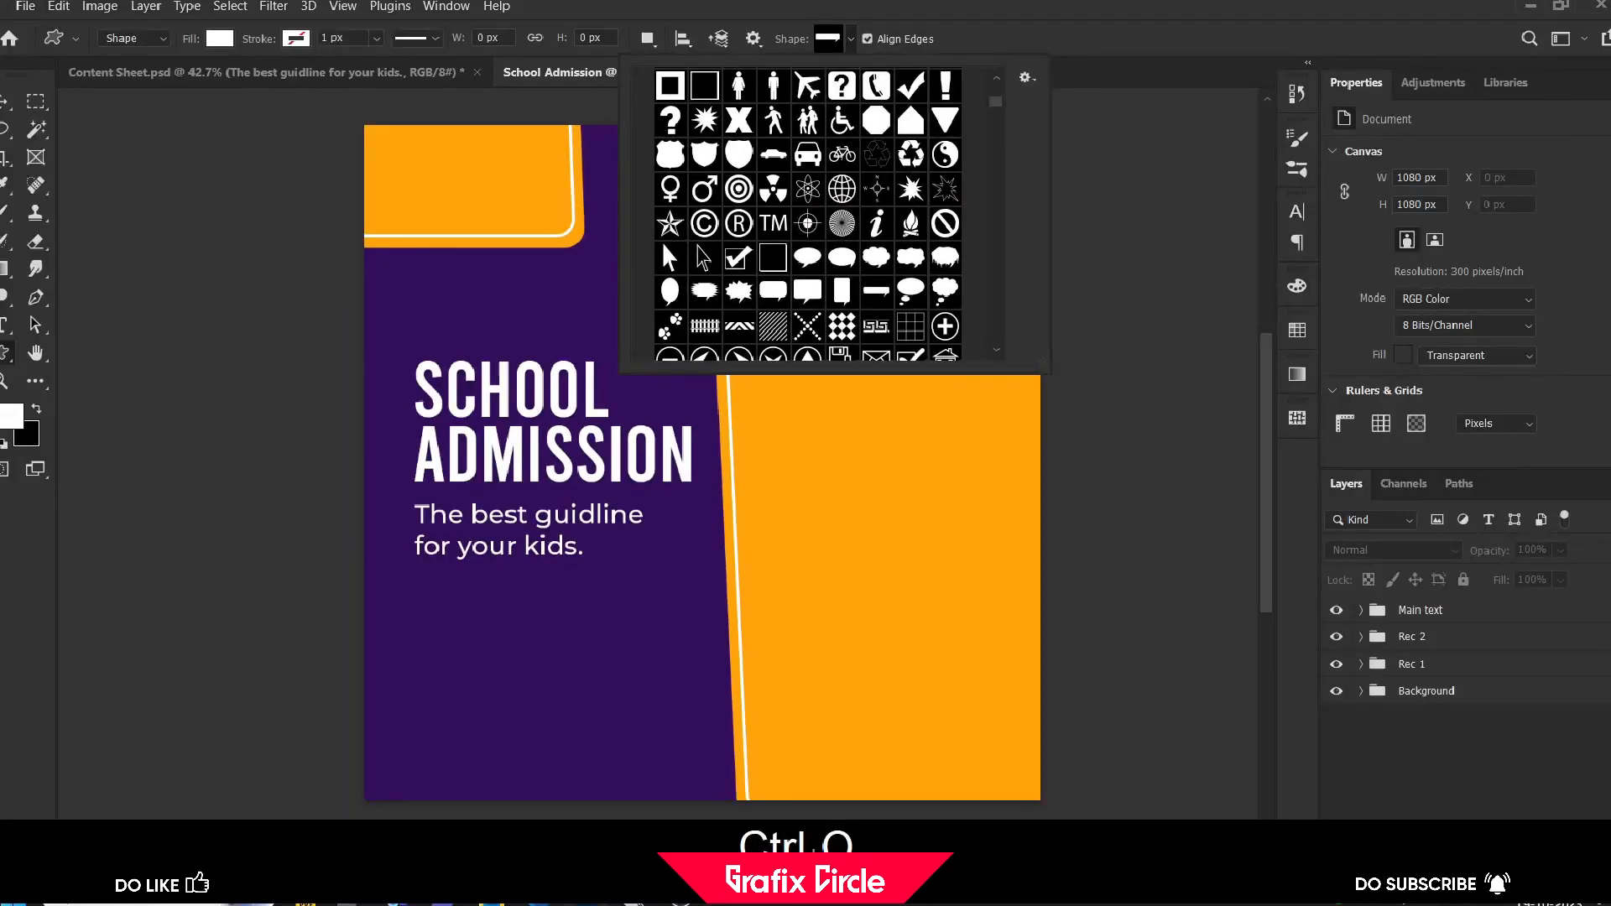
double_click(894, 280)
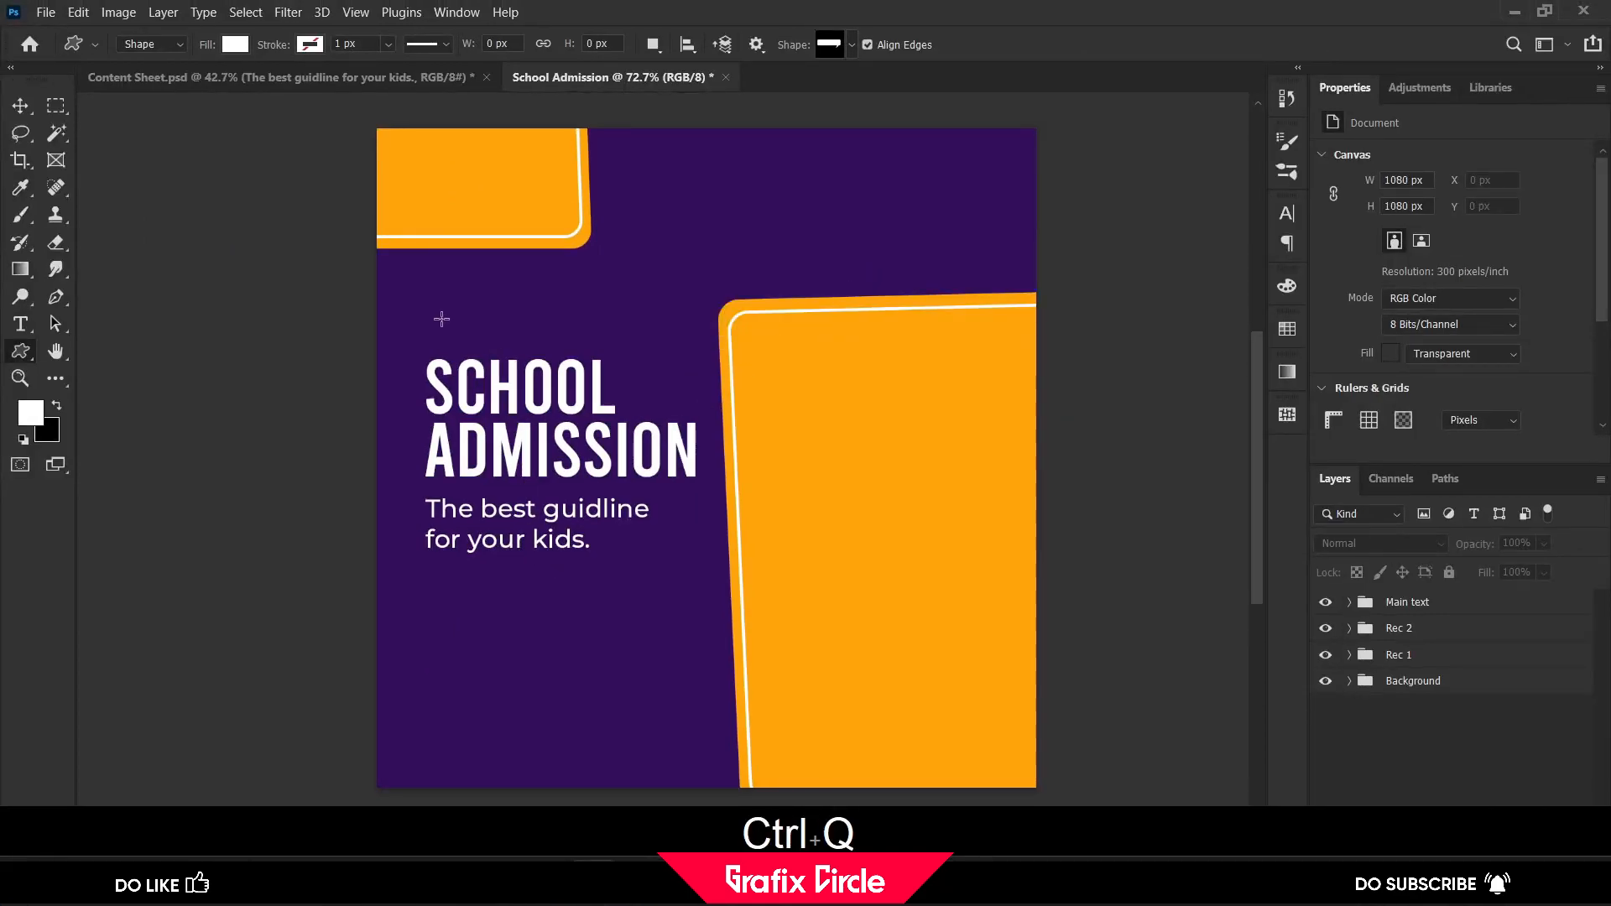
drag(437, 309, 589, 339)
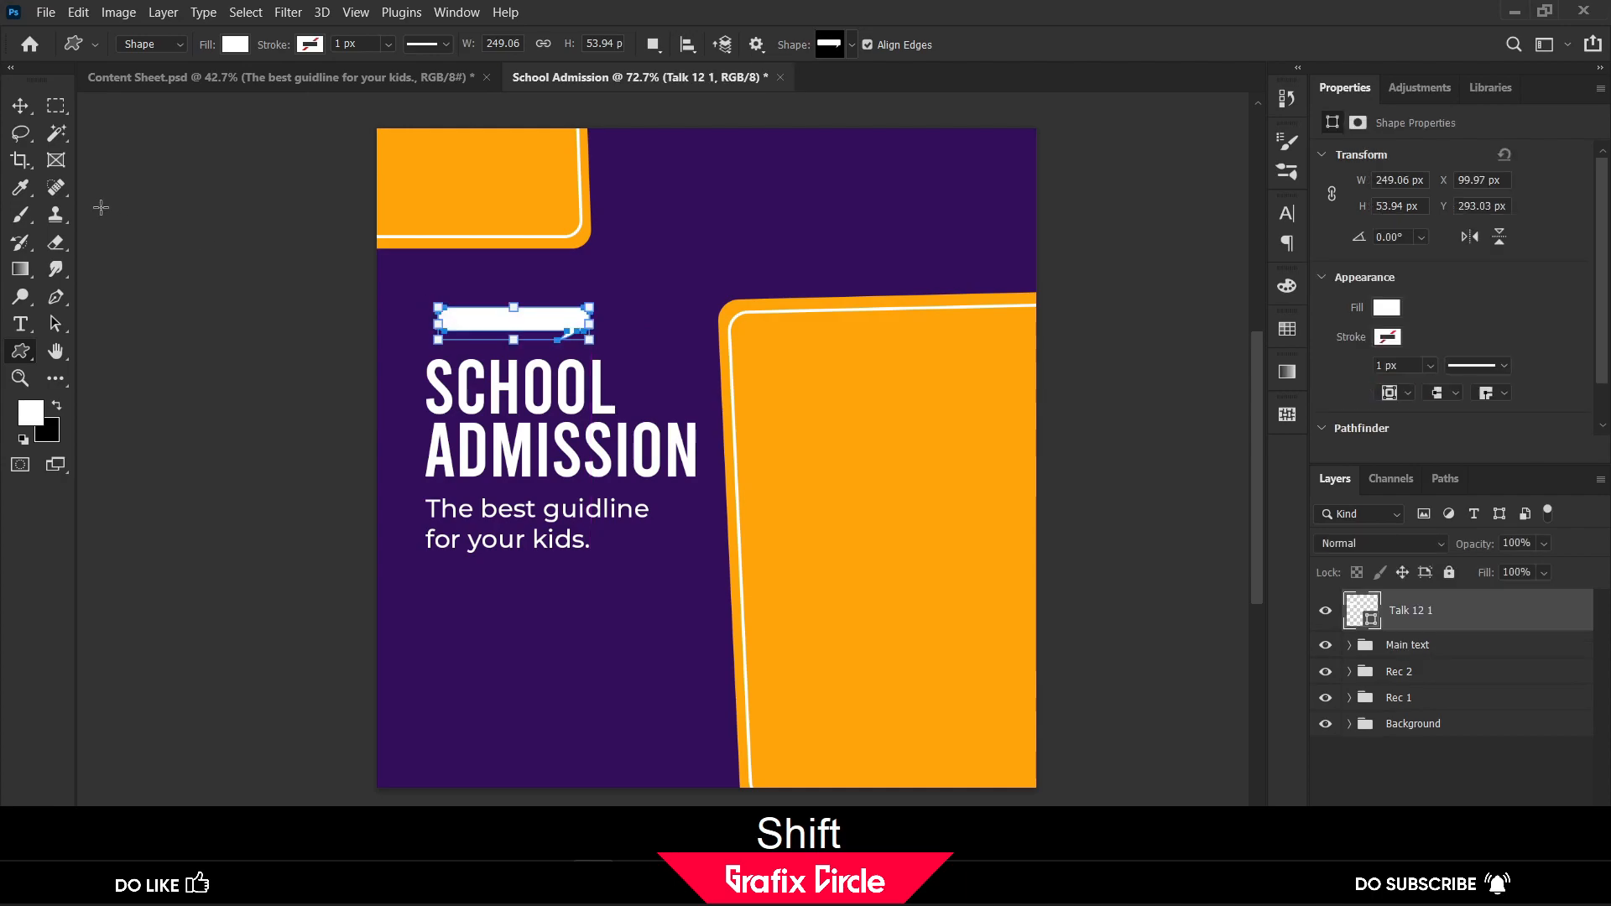
Flip the speech bubble horizontally
click(23, 107)
key(ctrl+t)
right_click(514, 328)
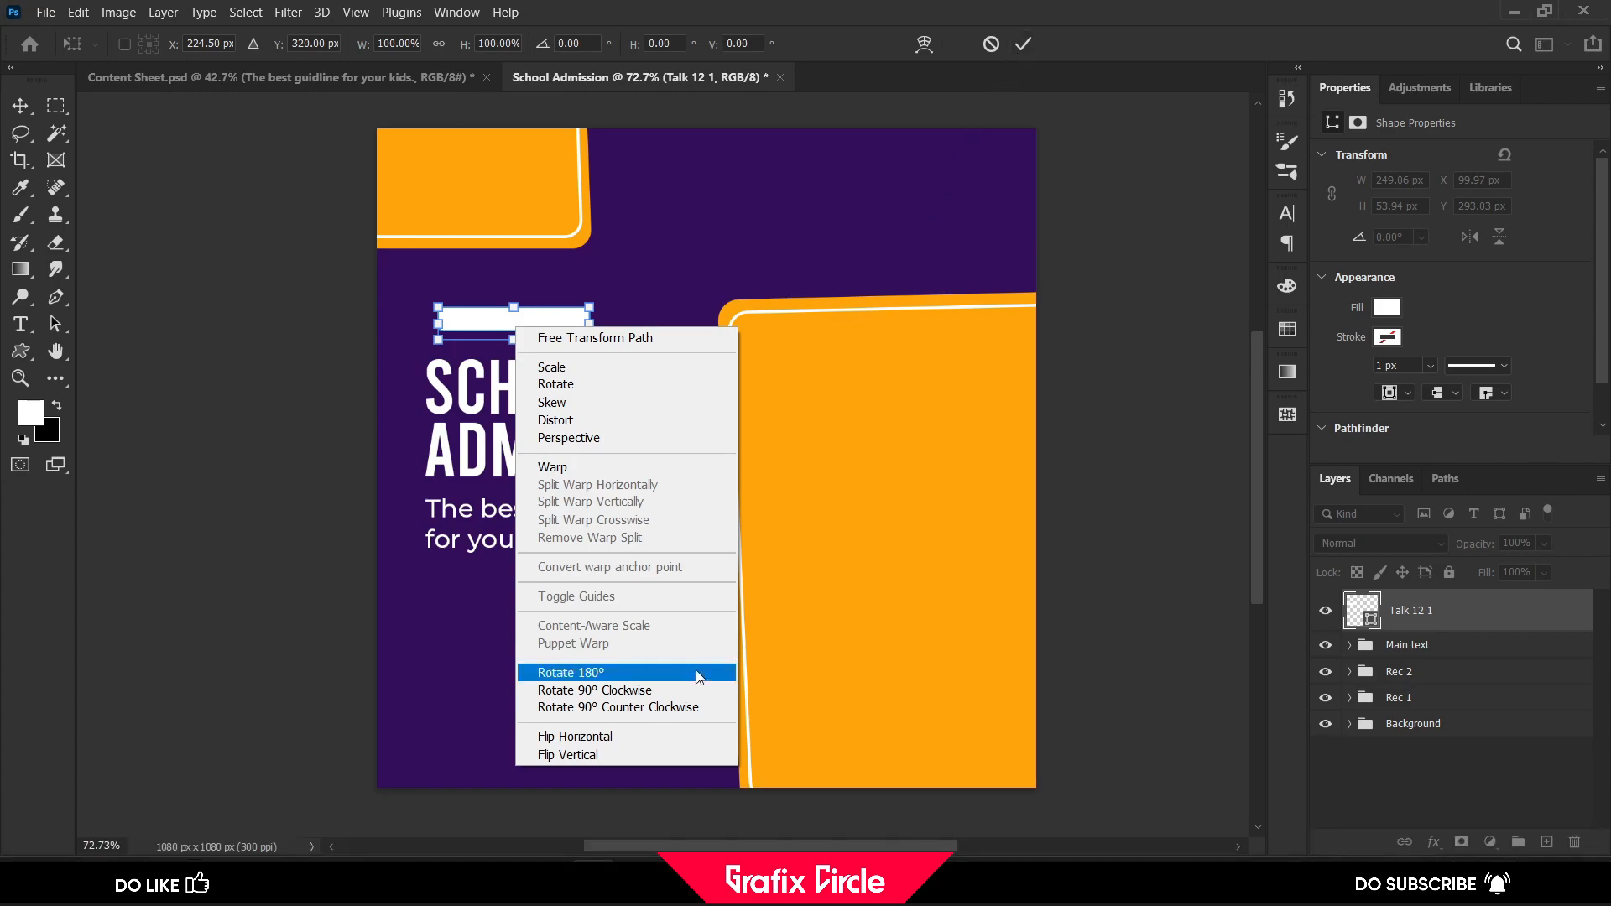
click(671, 736)
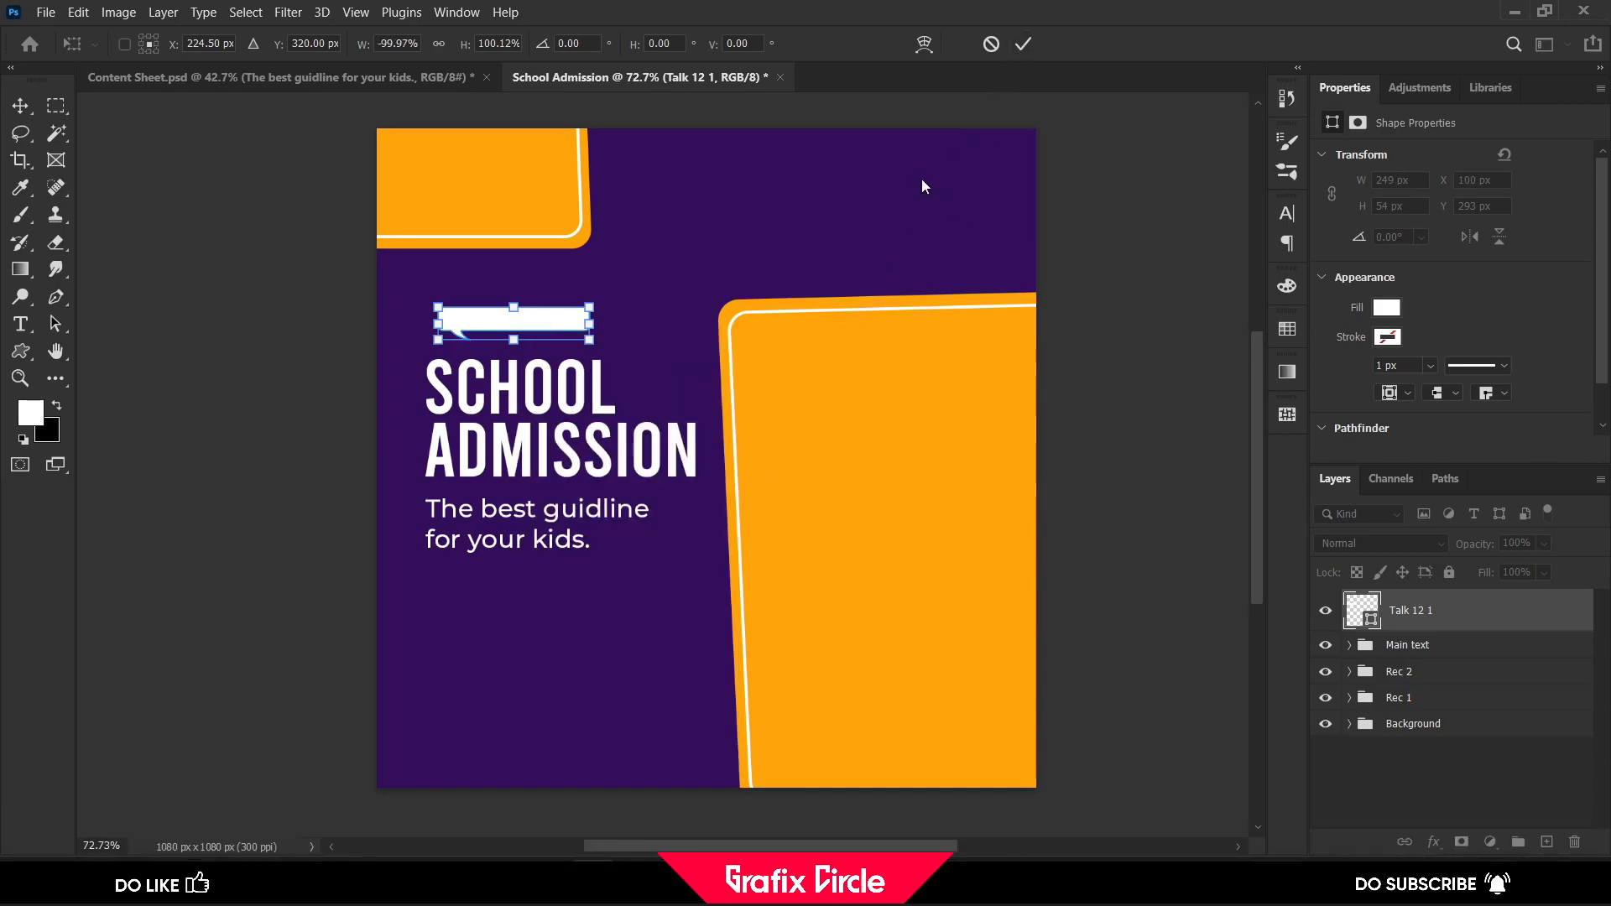
click(1020, 43)
Fill the speech bubble with the recently used orange (ffa400)
click(1385, 307)
click(1355, 420)
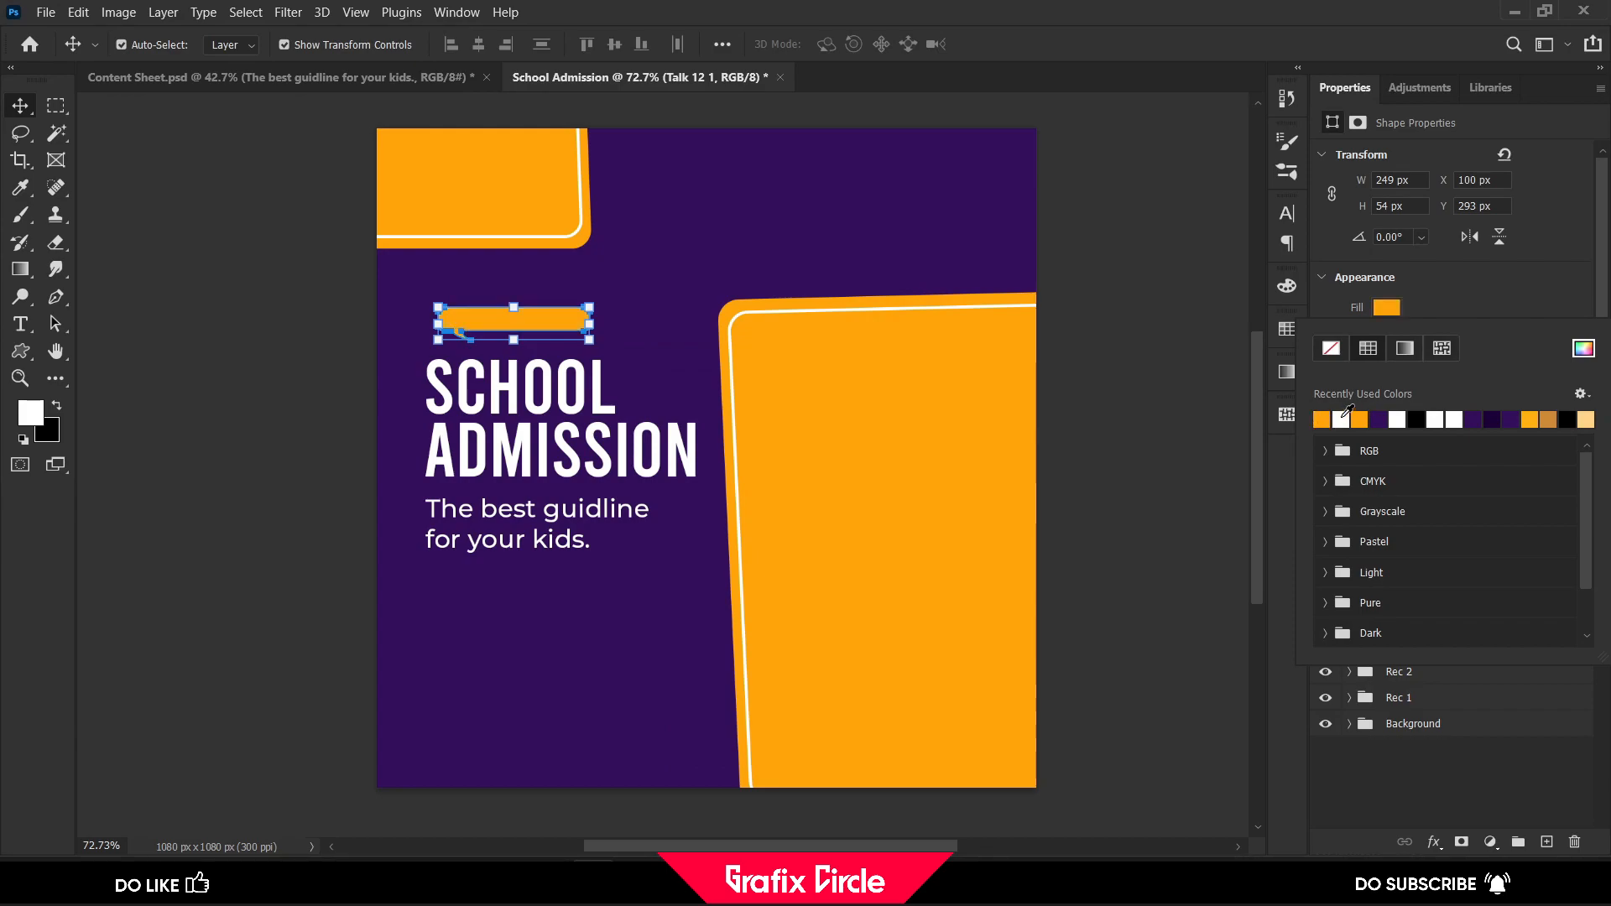
click(1387, 309)
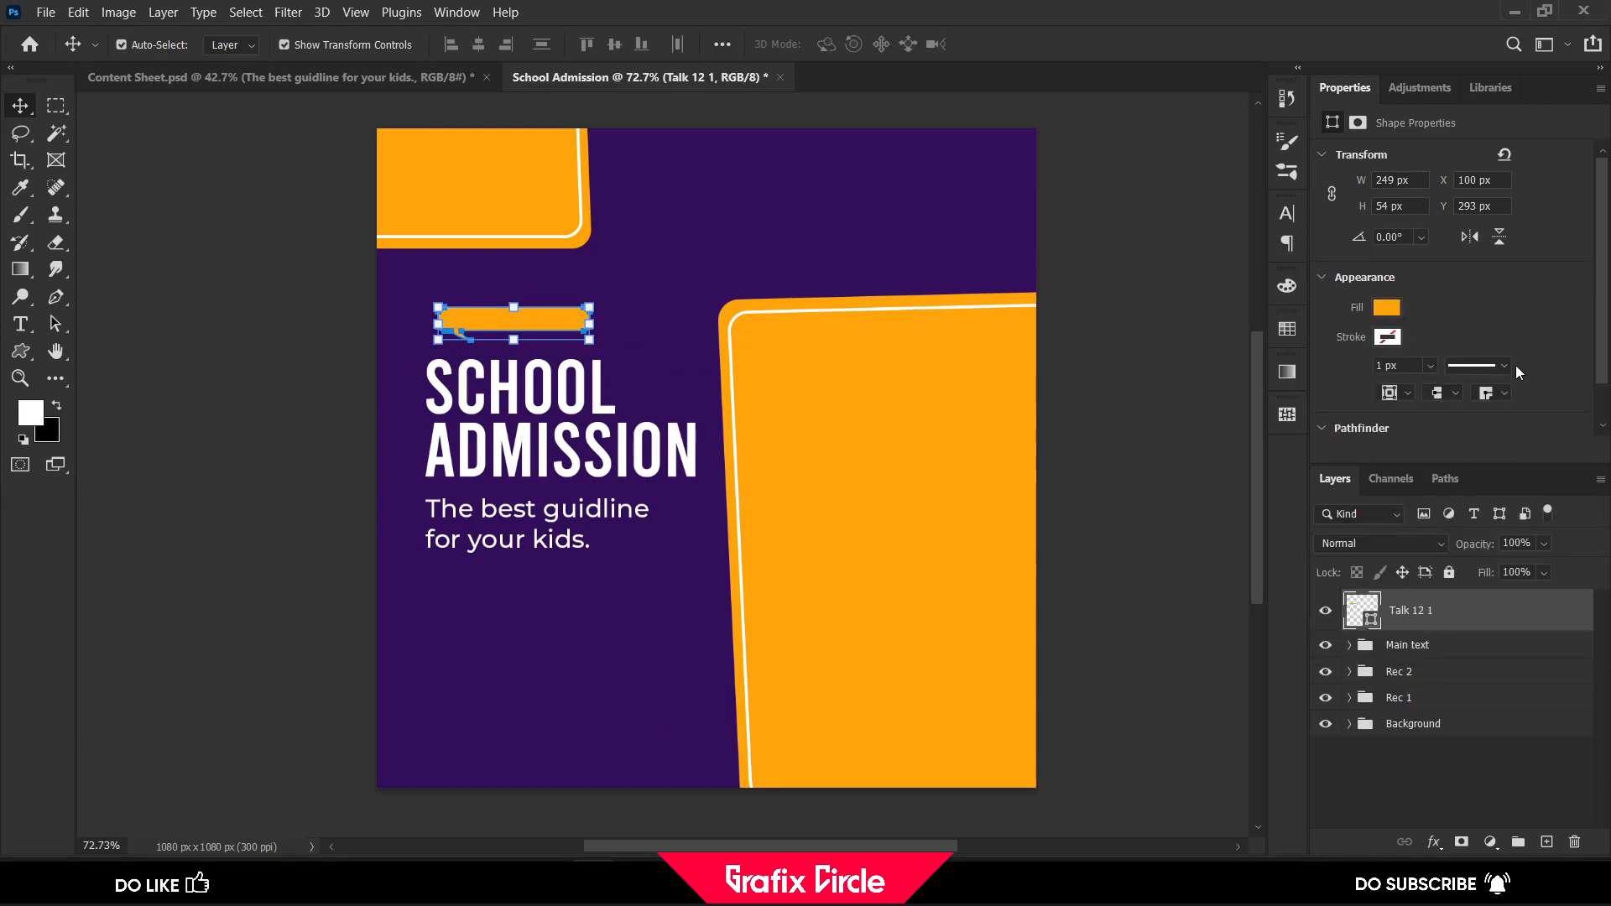
click(1389, 310)
click(1583, 348)
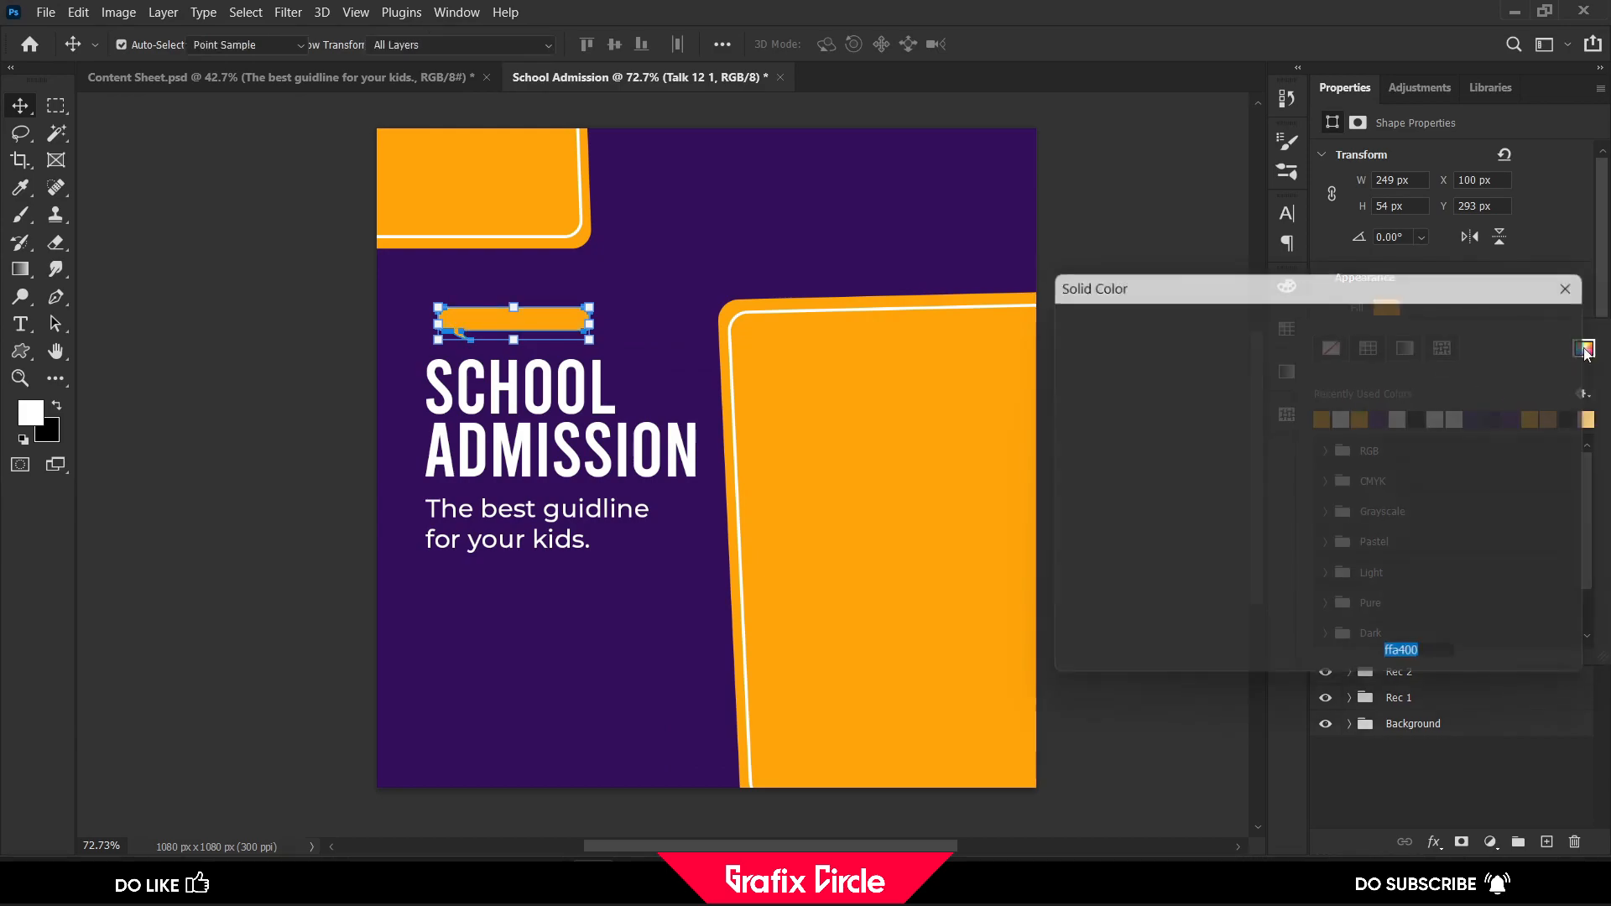
click(1542, 314)
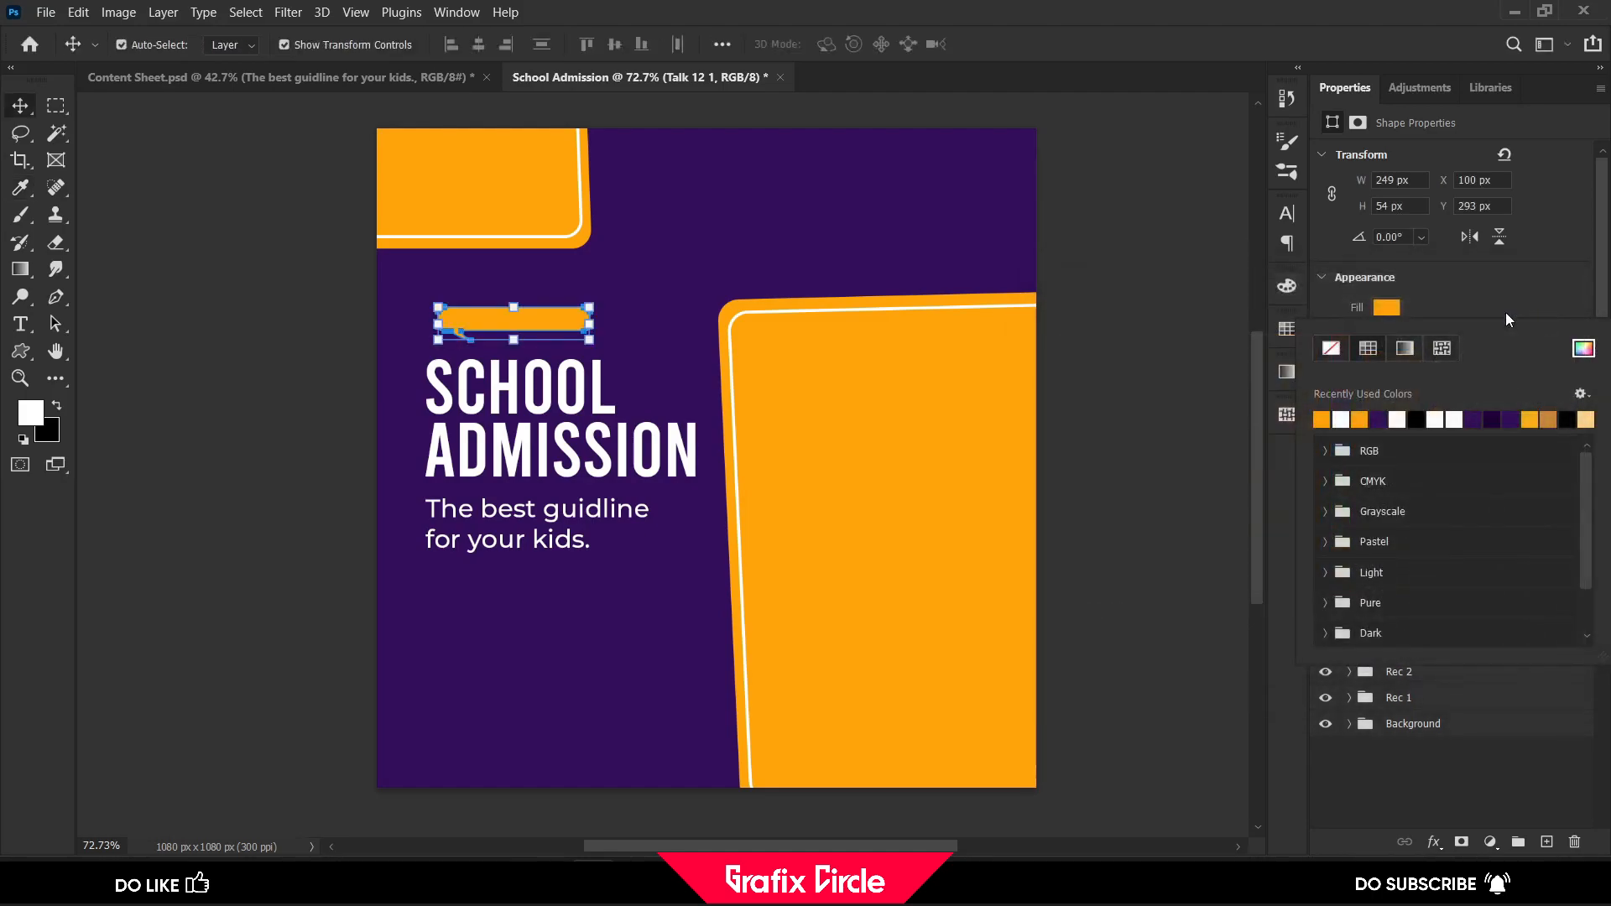
click(20, 105)
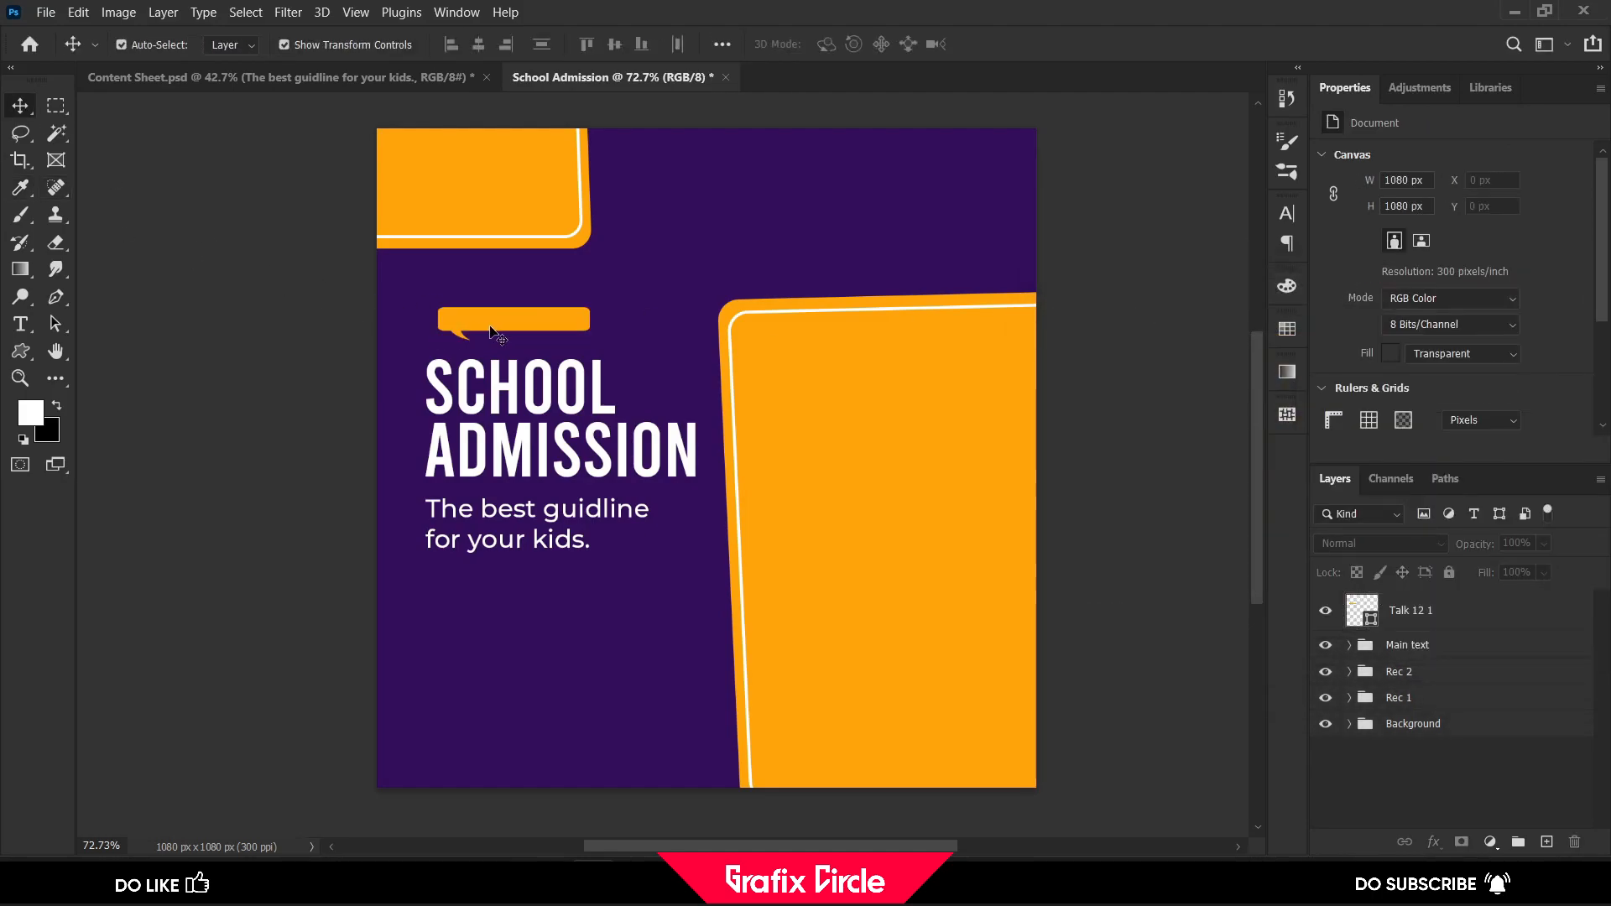
Move the speech bubble closer to the heading's left edge and enlarge it to about 262 × 57 px
scroll(508, 329, up, 2)
drag(495, 323, 499, 323)
drag(625, 322, 641, 322)
click(1038, 45)
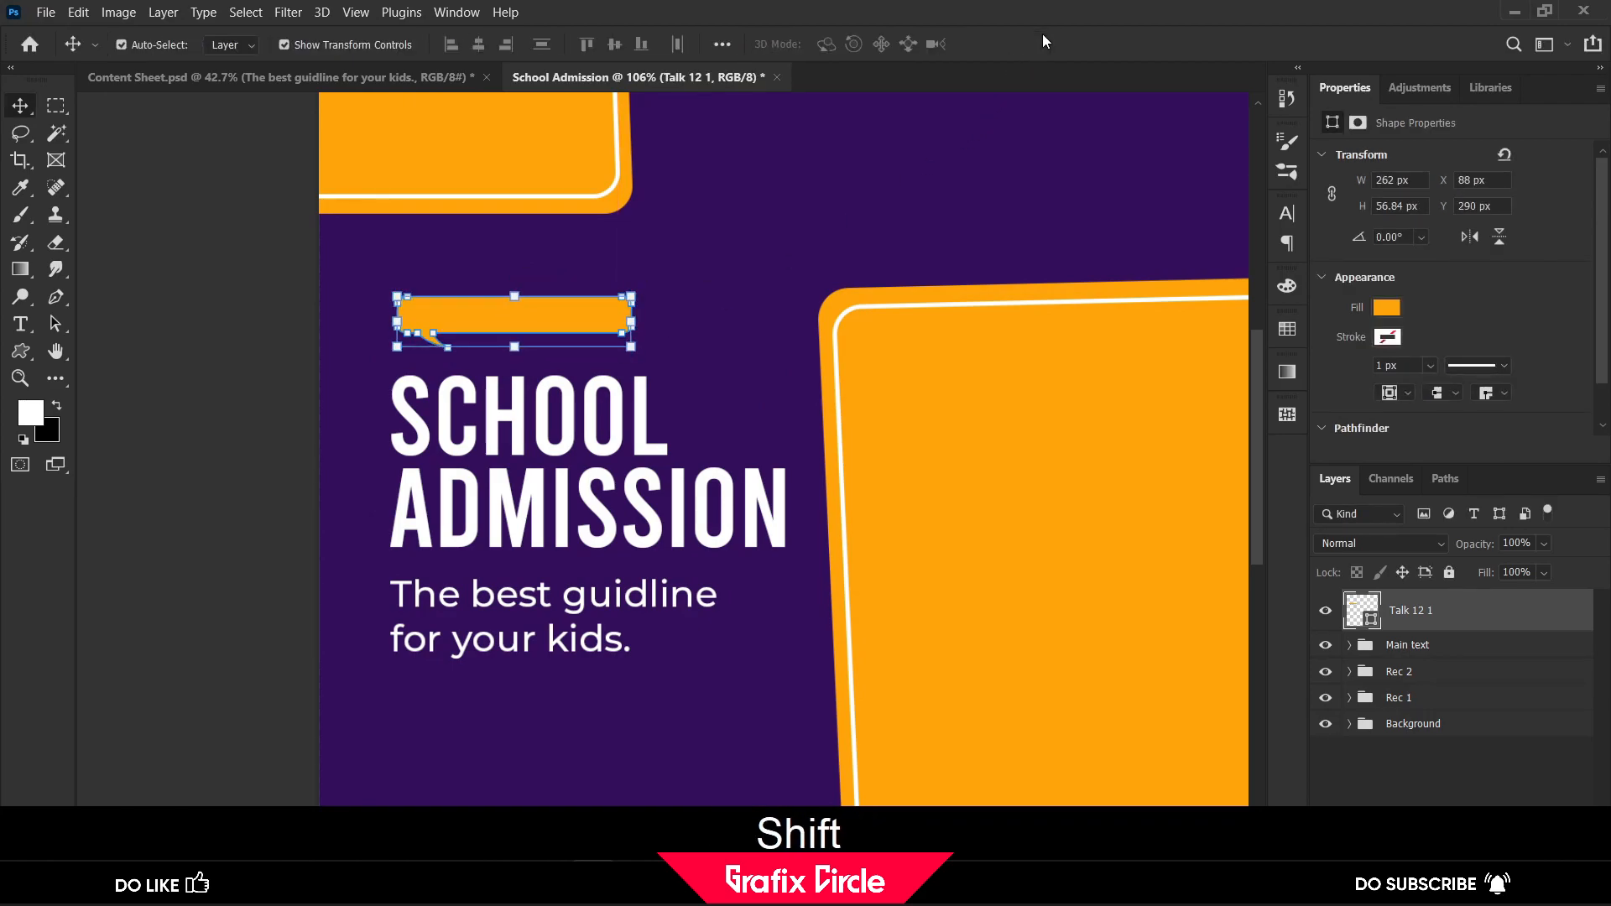
Add the text "OPEN REGISTRATION" above the speech bubble
key(t)
click(451, 256)
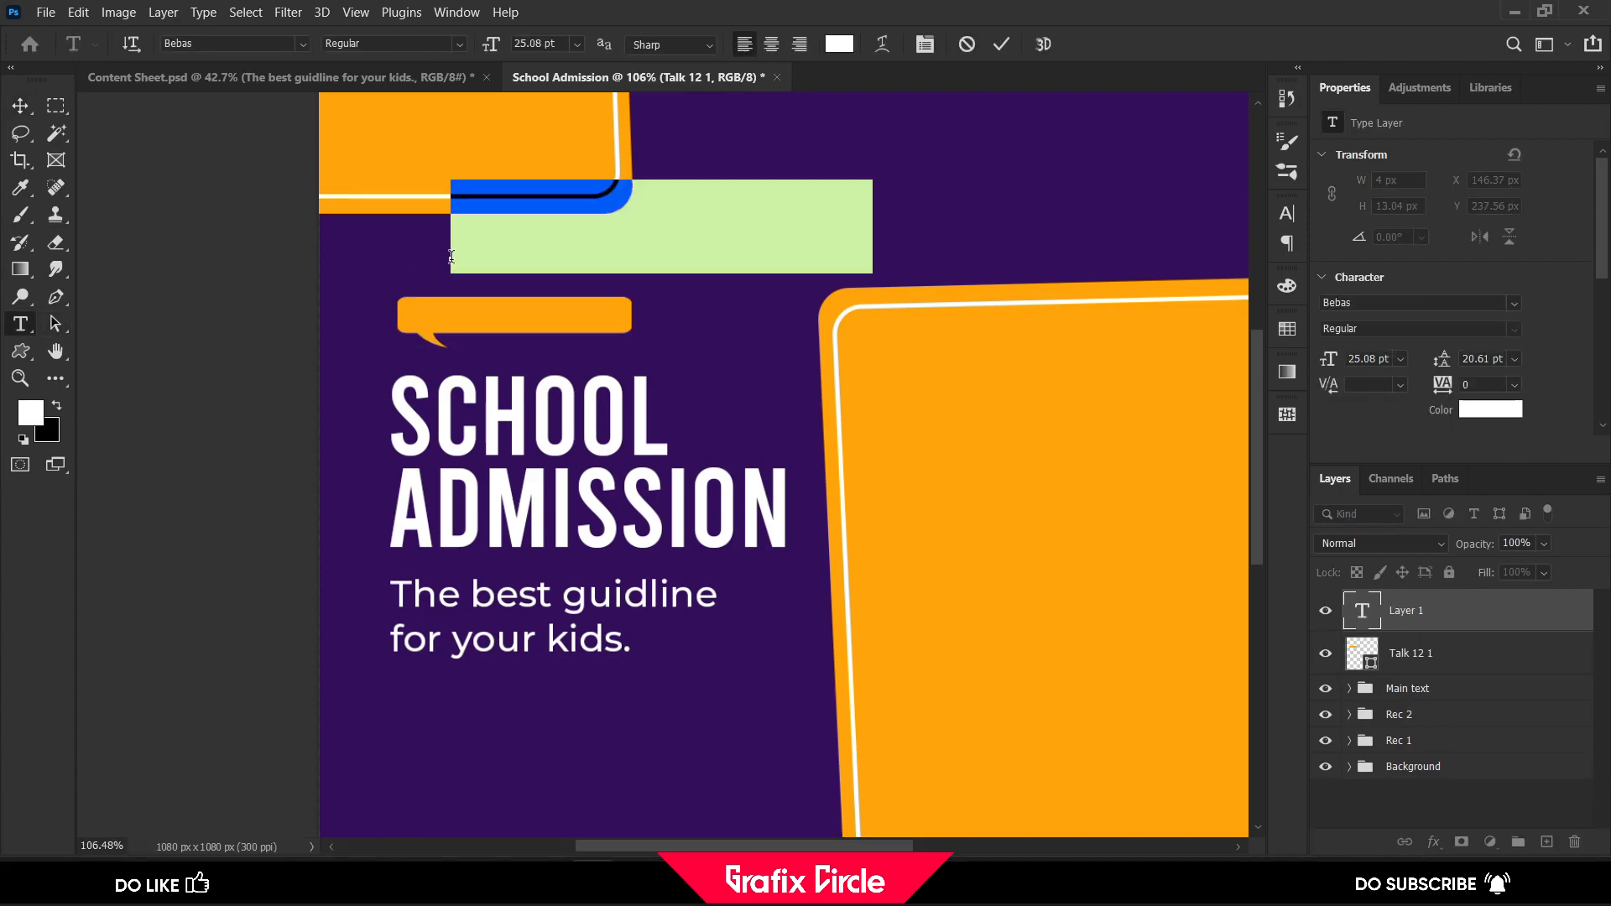
text(OPEN)
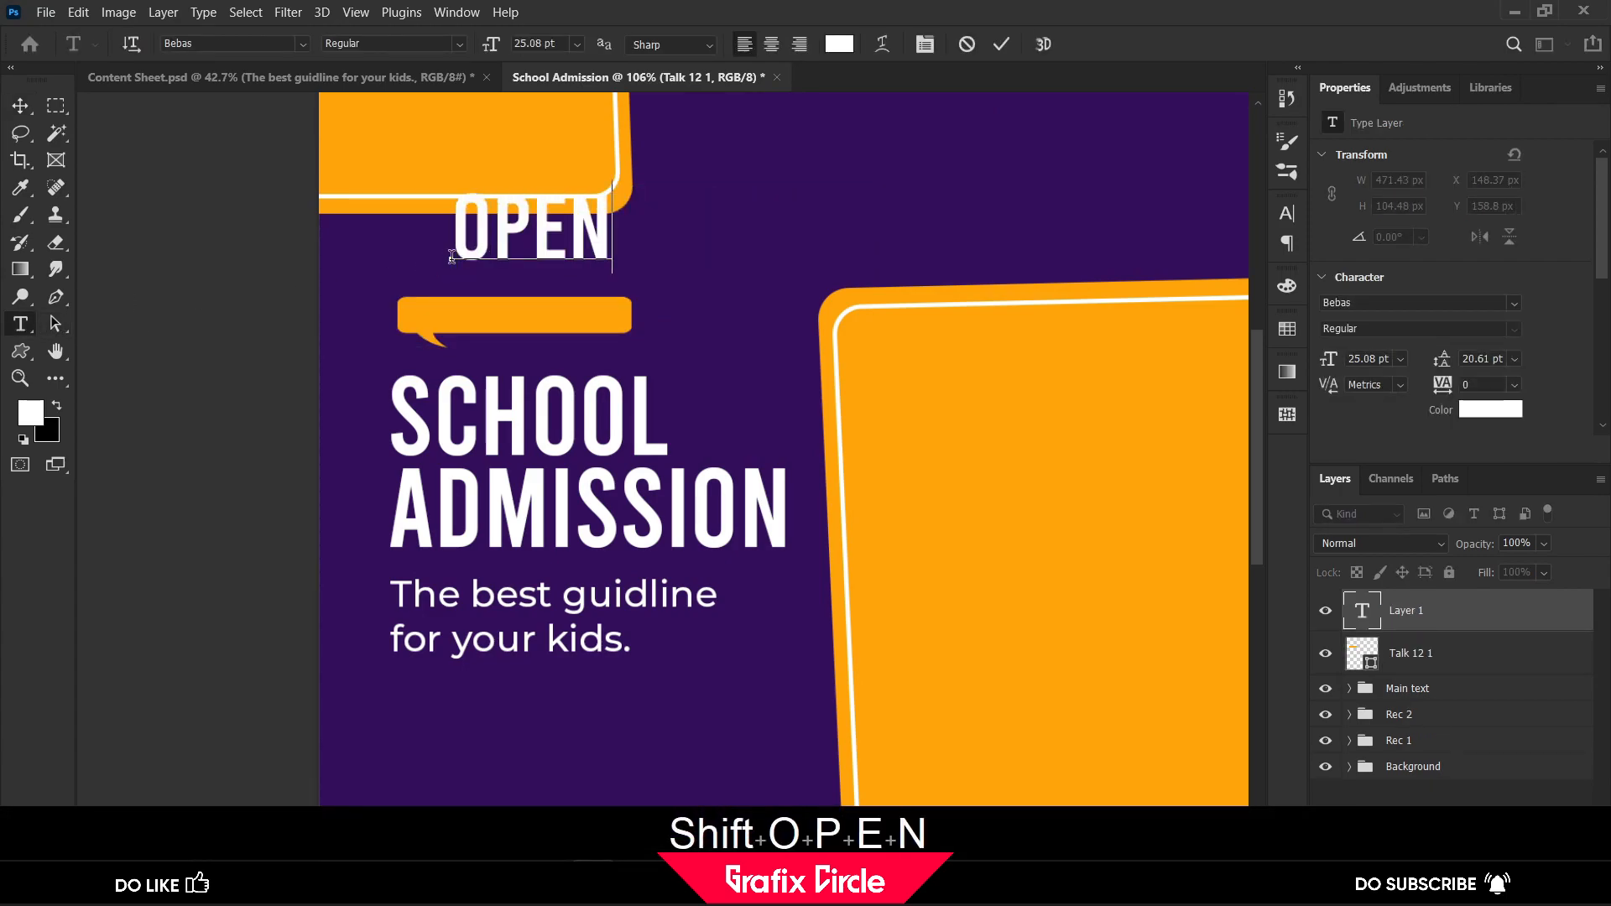
text( R)
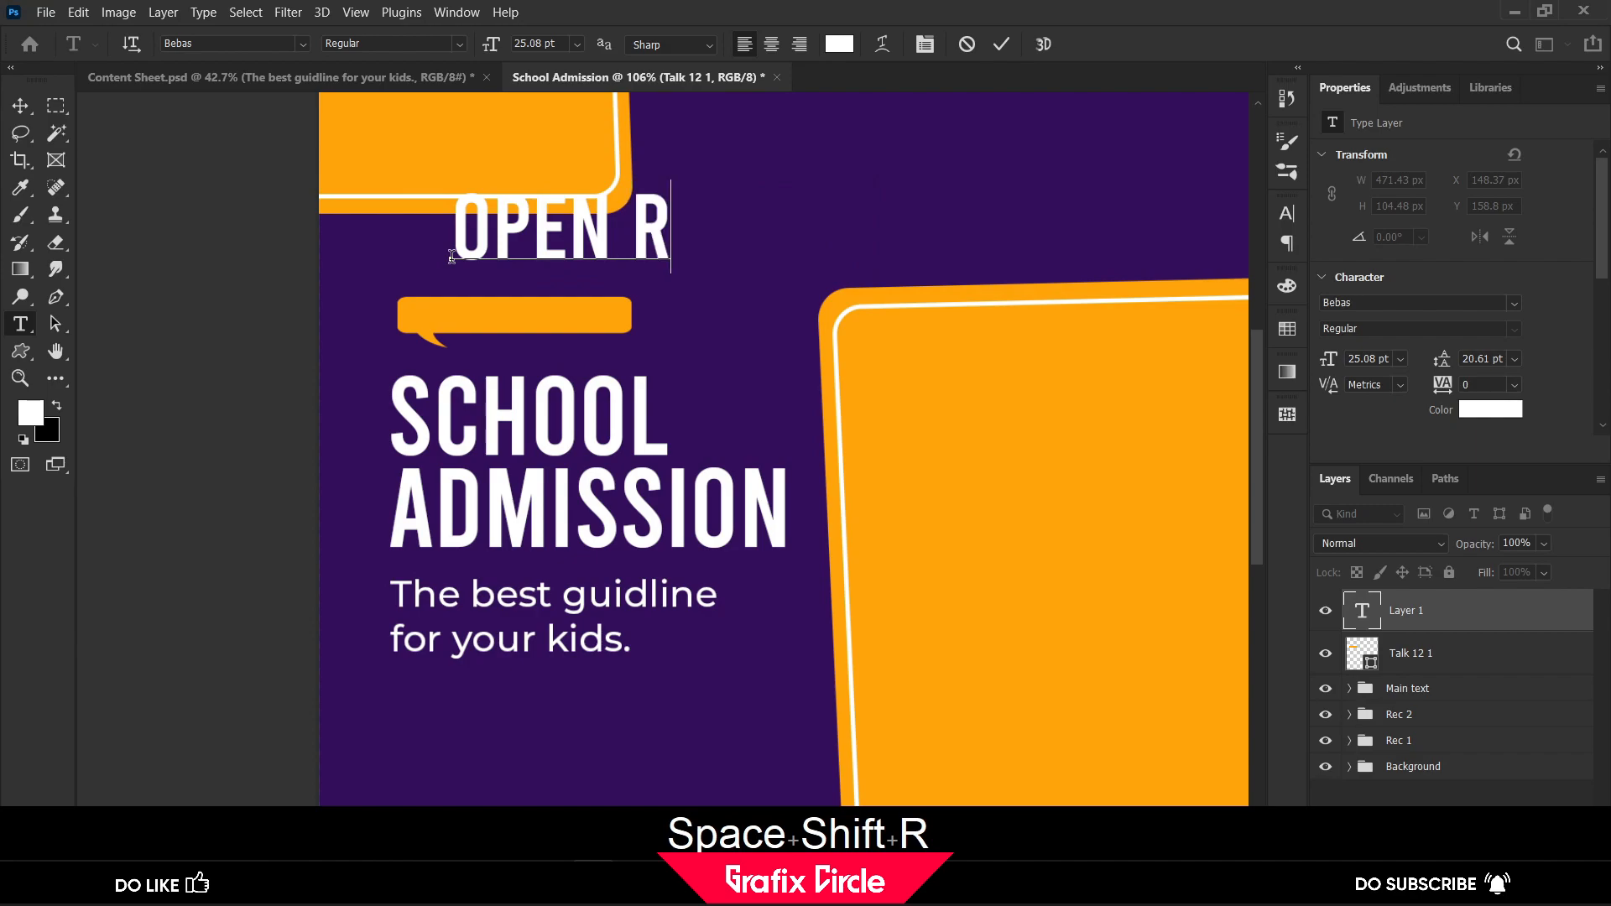
text(EGISTRA)
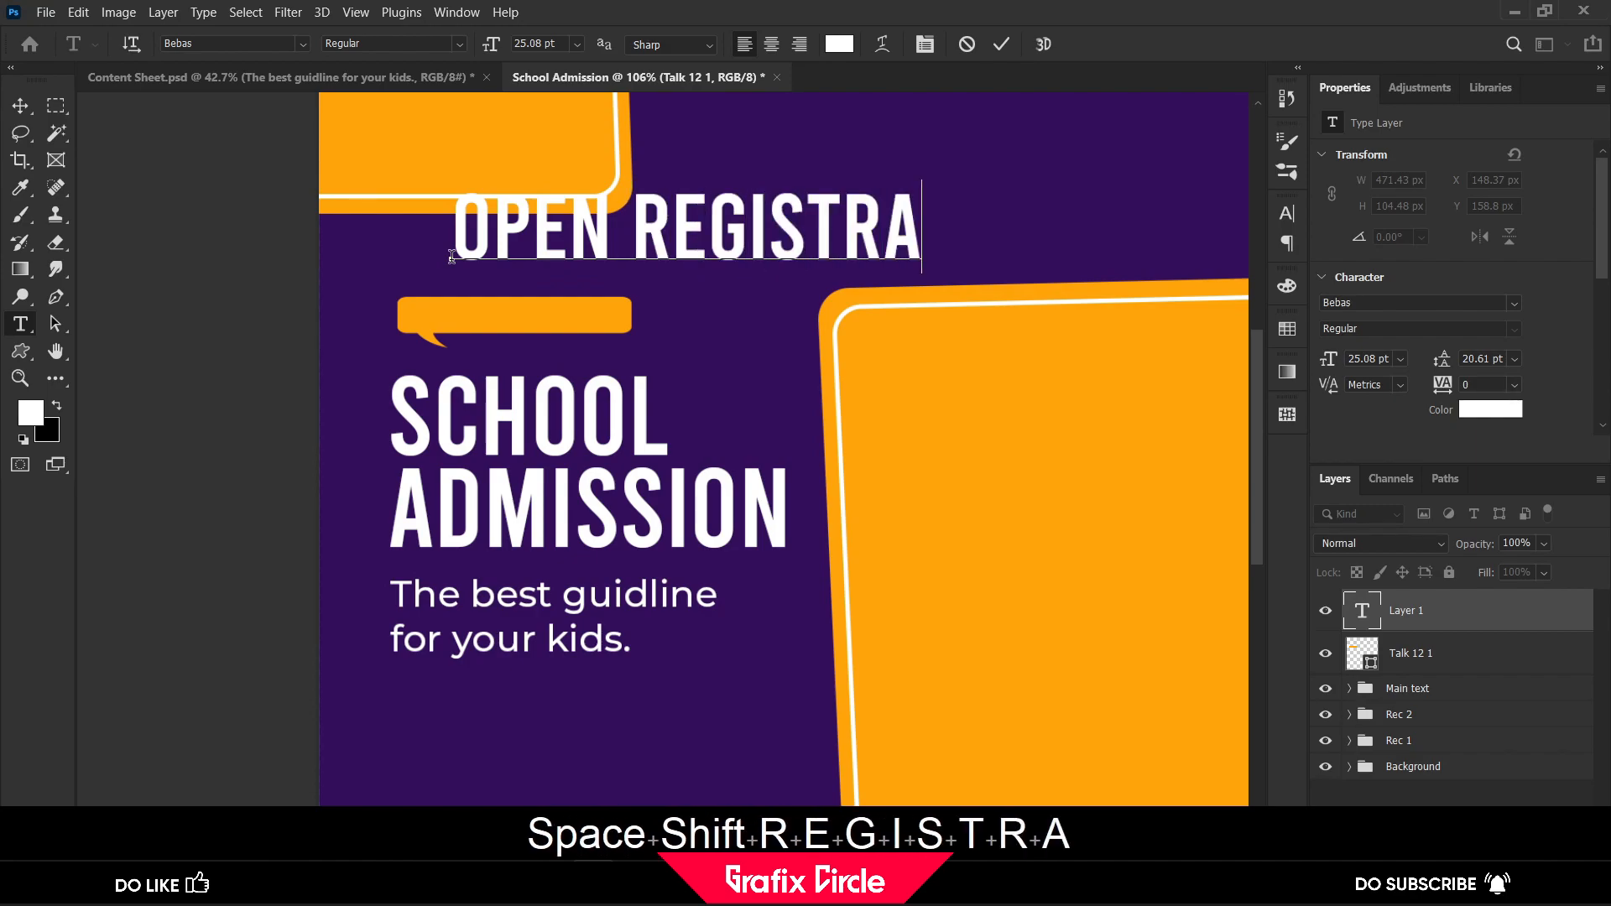
text(TION)
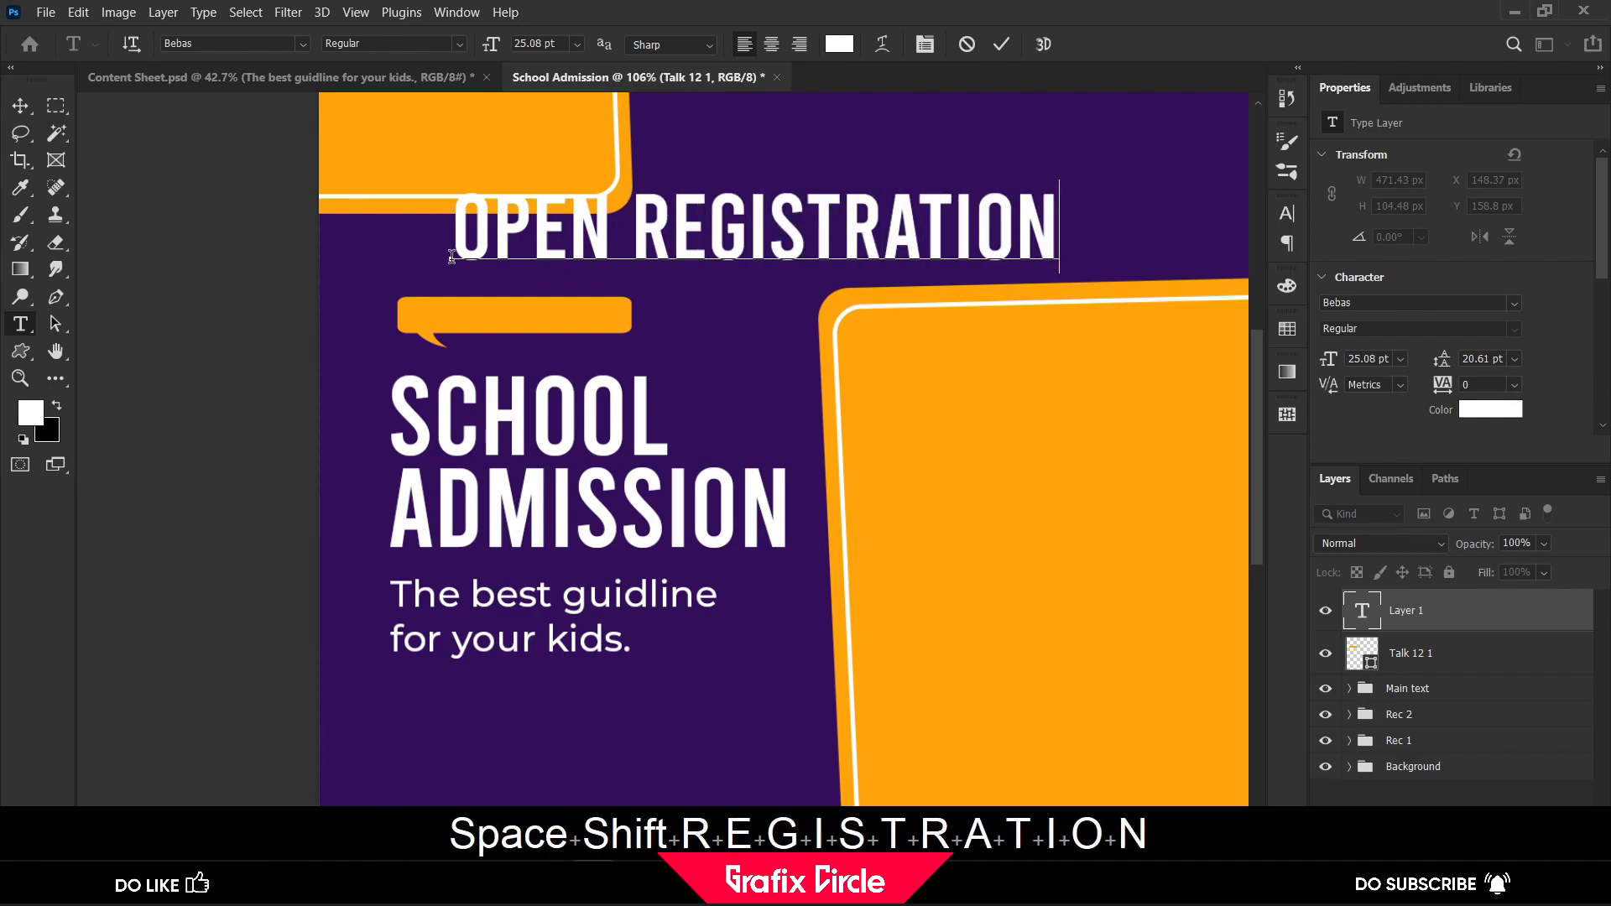
click(20, 105)
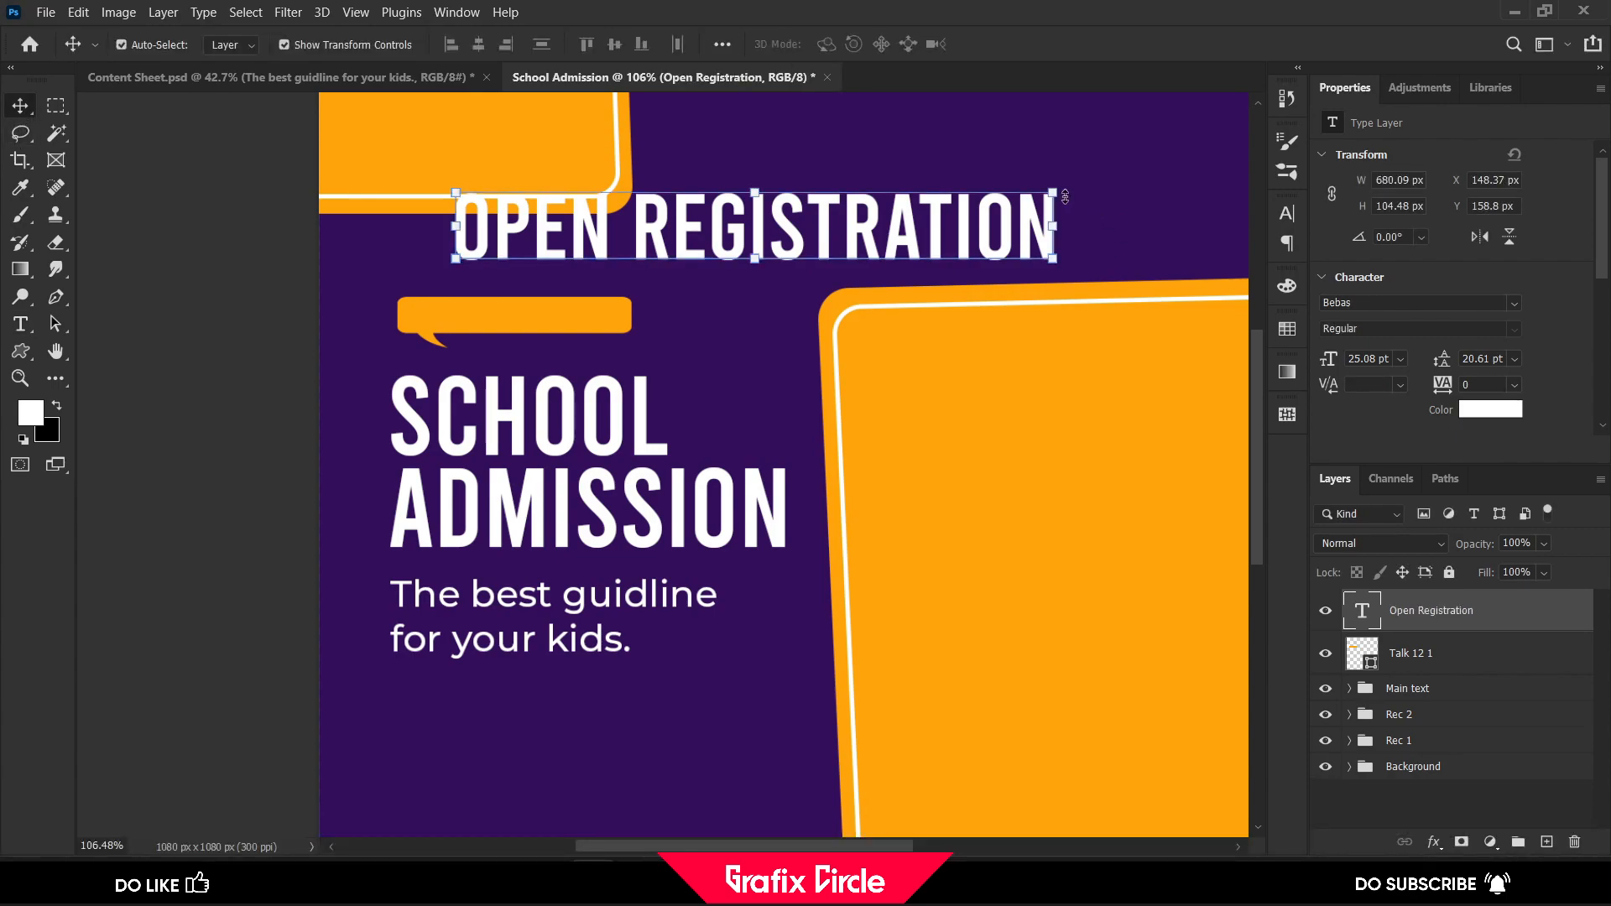
Scale the Open Registration text to about 20.71% and place it on the speech bubble with 120 tracking
drag(1059, 194, 507, 296)
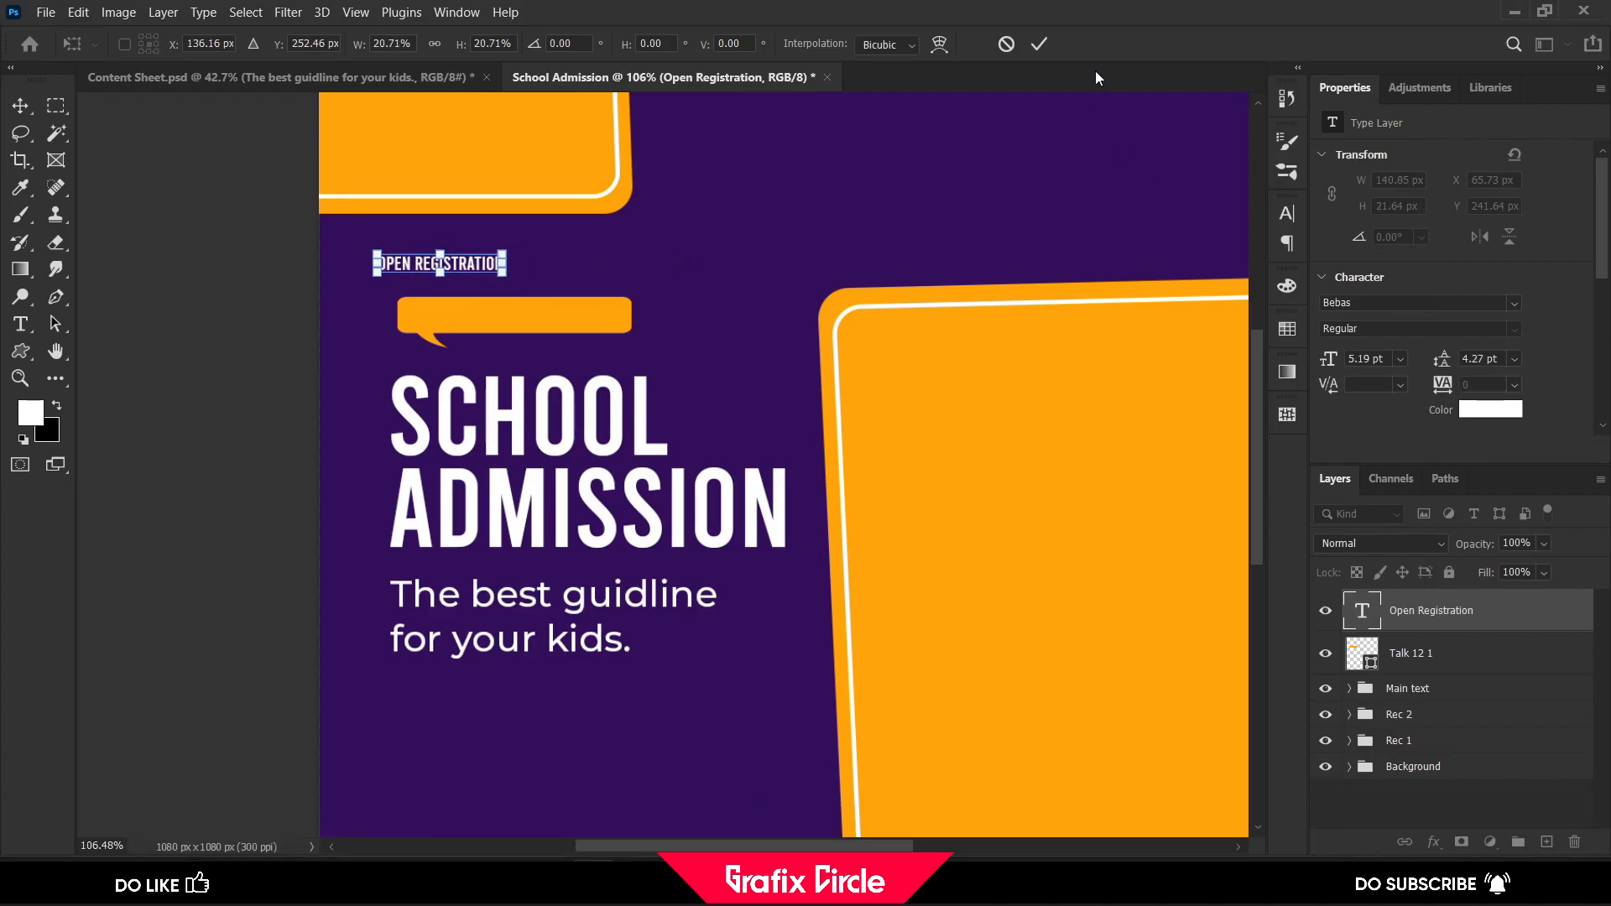
key(Return)
drag(1447, 394, 1485, 394)
drag(499, 267, 555, 319)
drag(1449, 391, 1481, 391)
Set the Open Registration text to 6 pt and centre it inside the speech bubble
click(1399, 358)
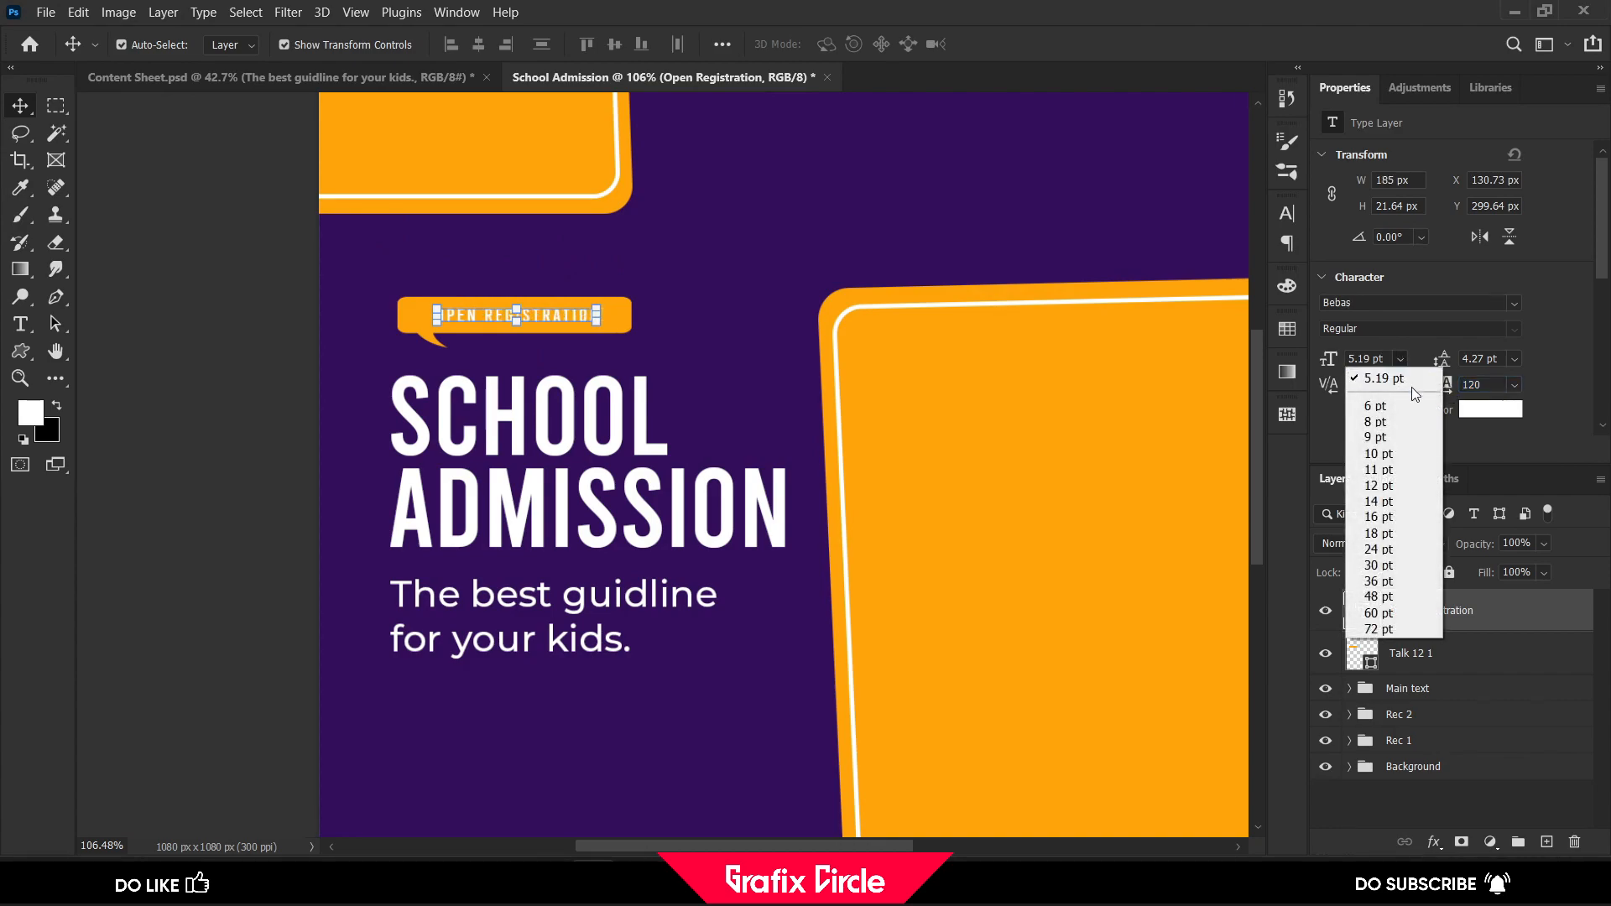
click(1401, 404)
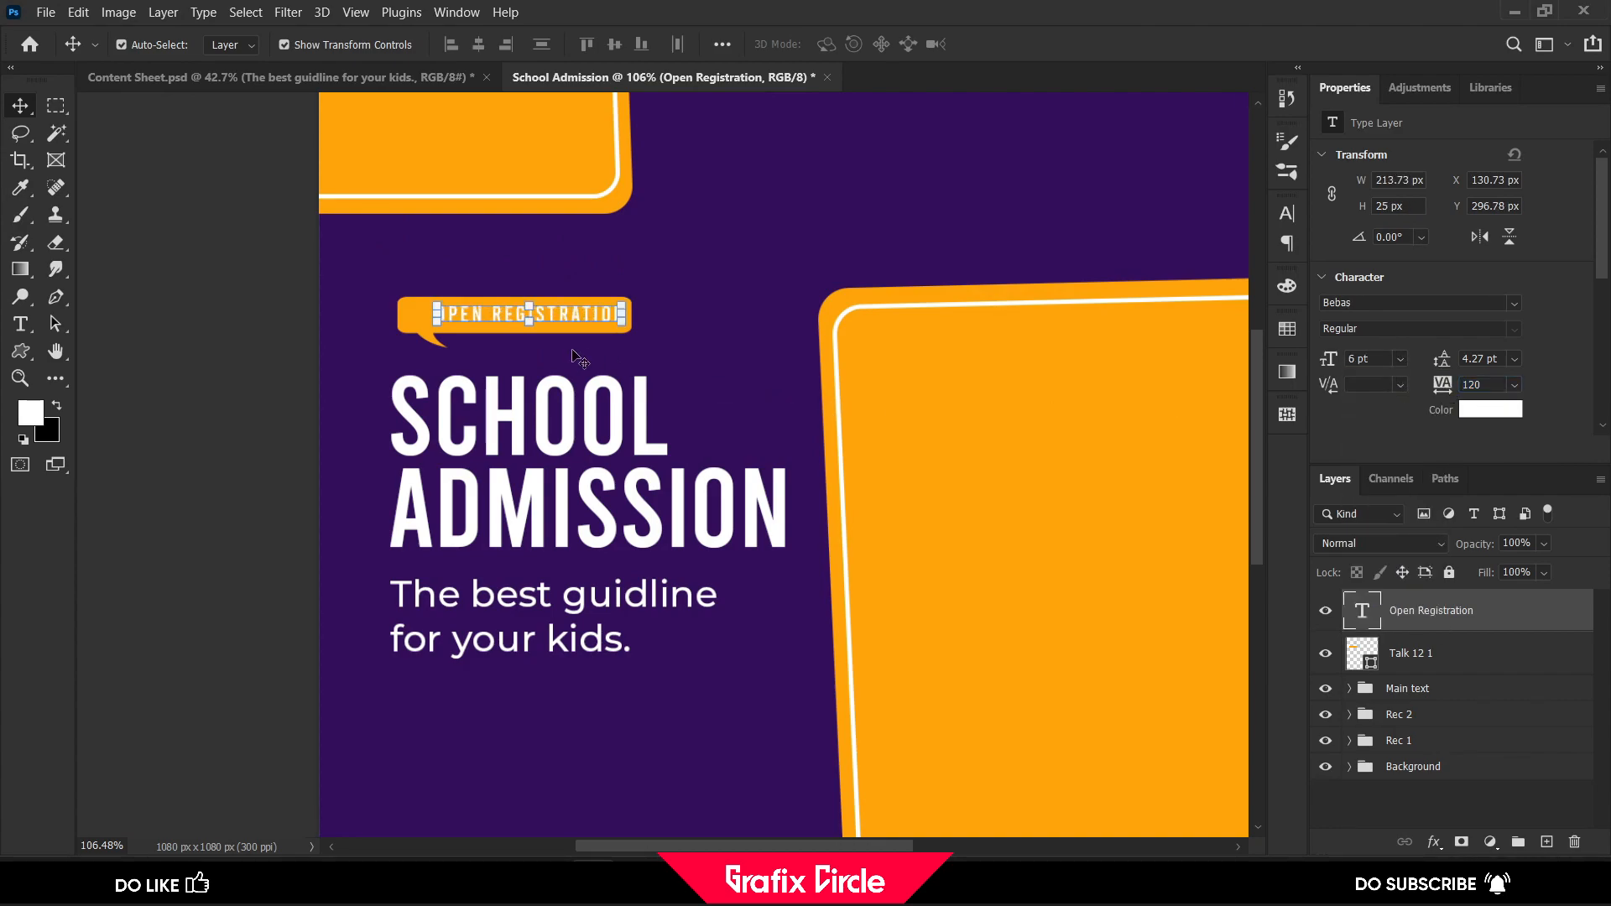
drag(574, 319, 561, 315)
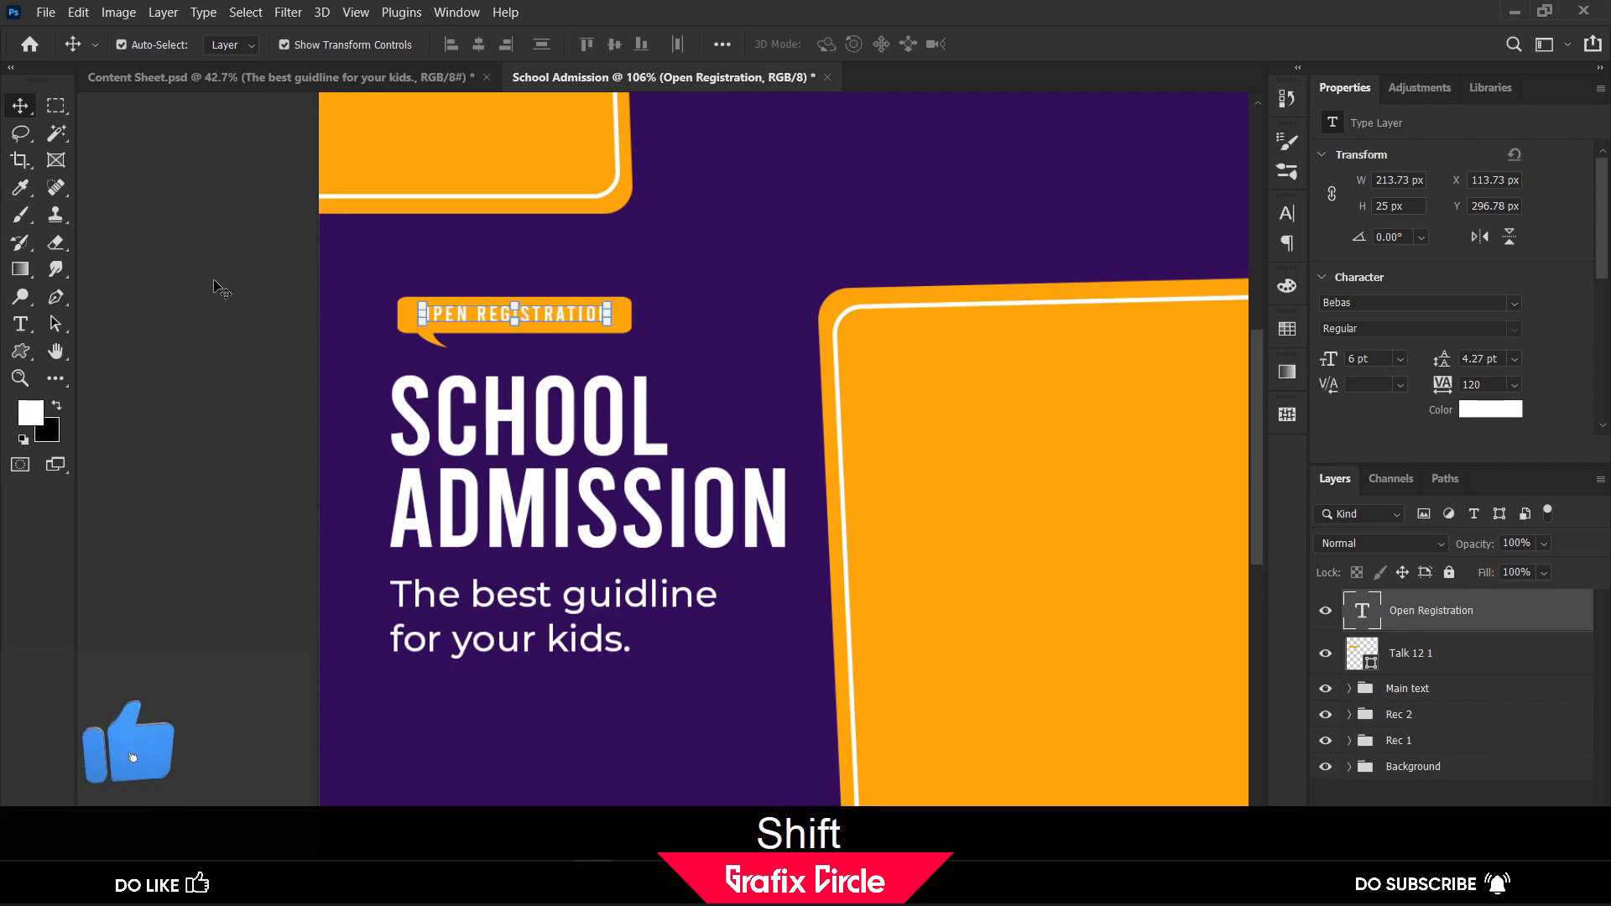
click(202, 282)
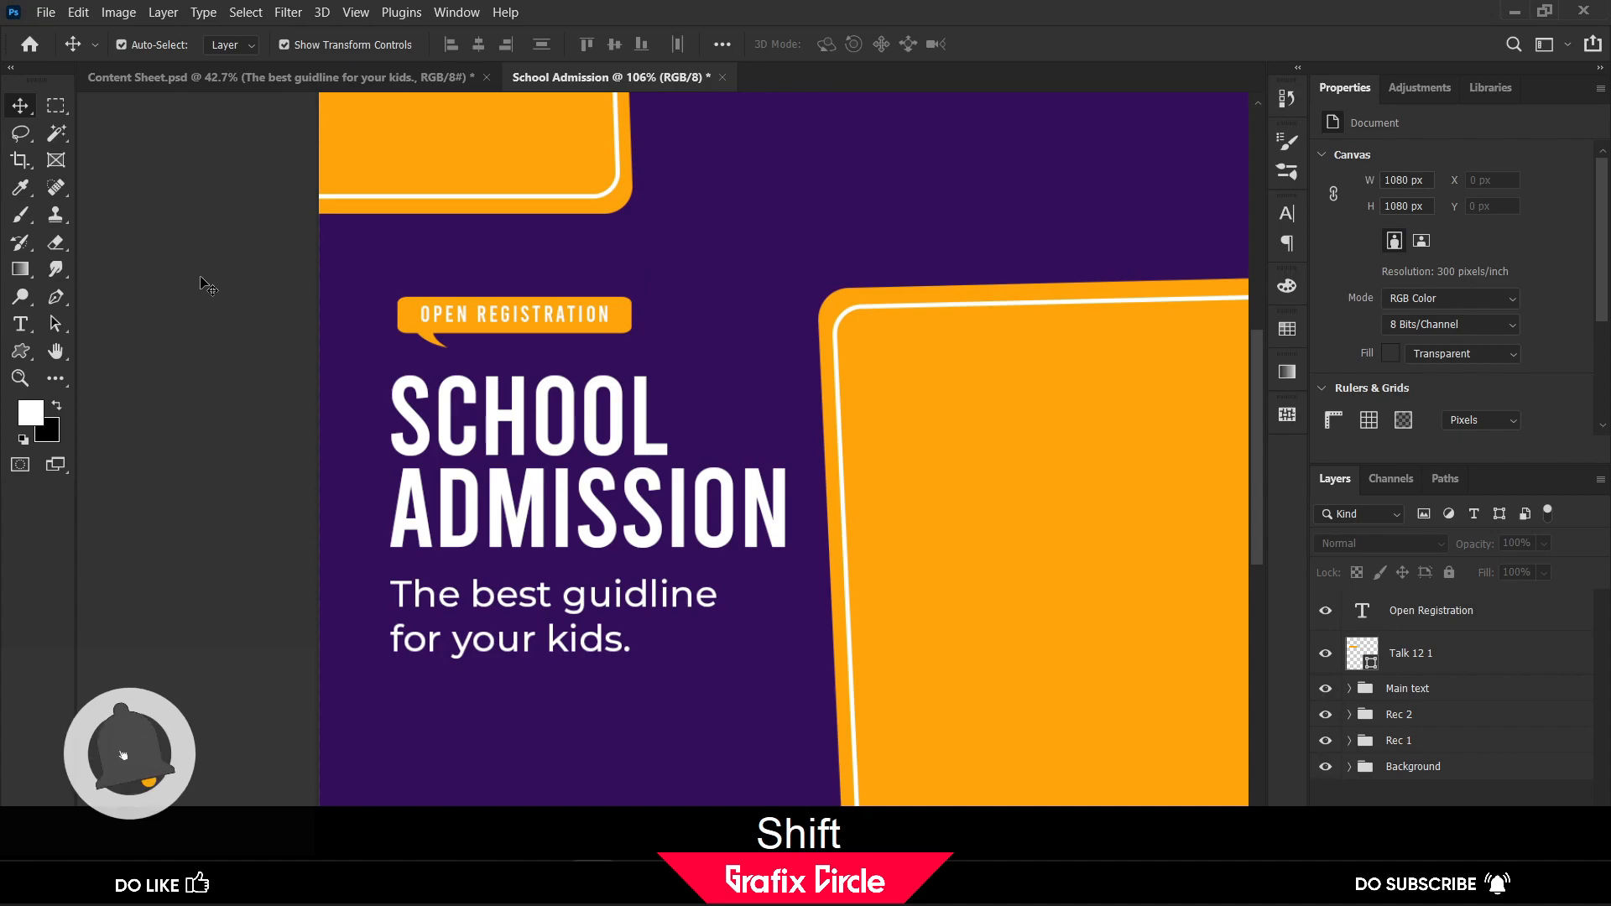
Group the Open Registration text and the speech bubble shape, and name the group "Reg Open"
click(570, 320)
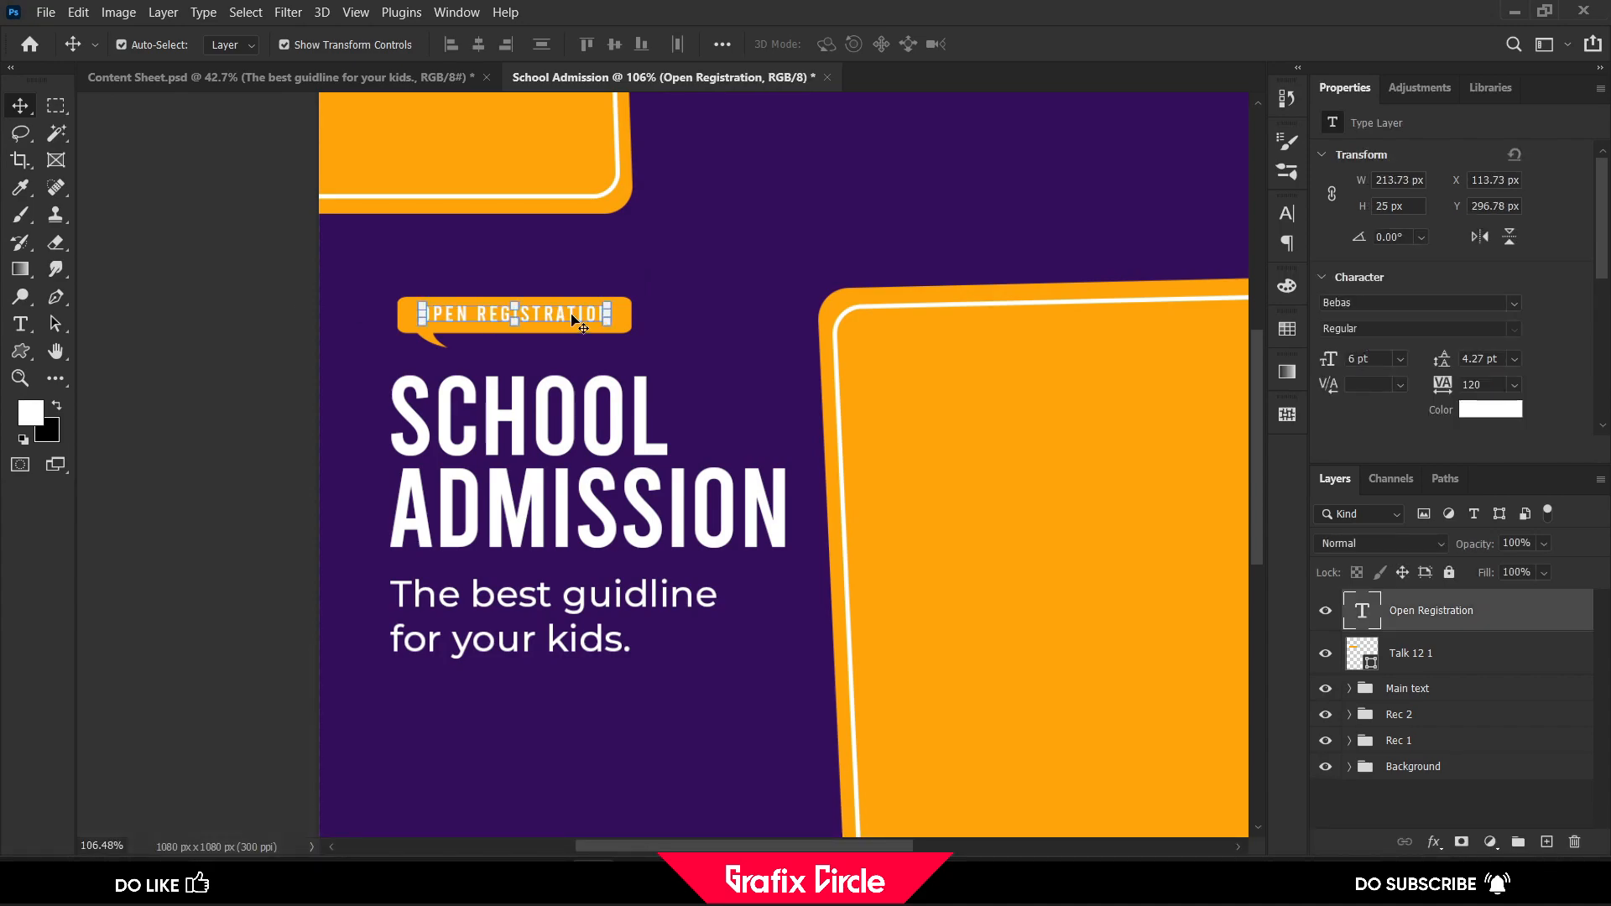
shift+click(1407, 663)
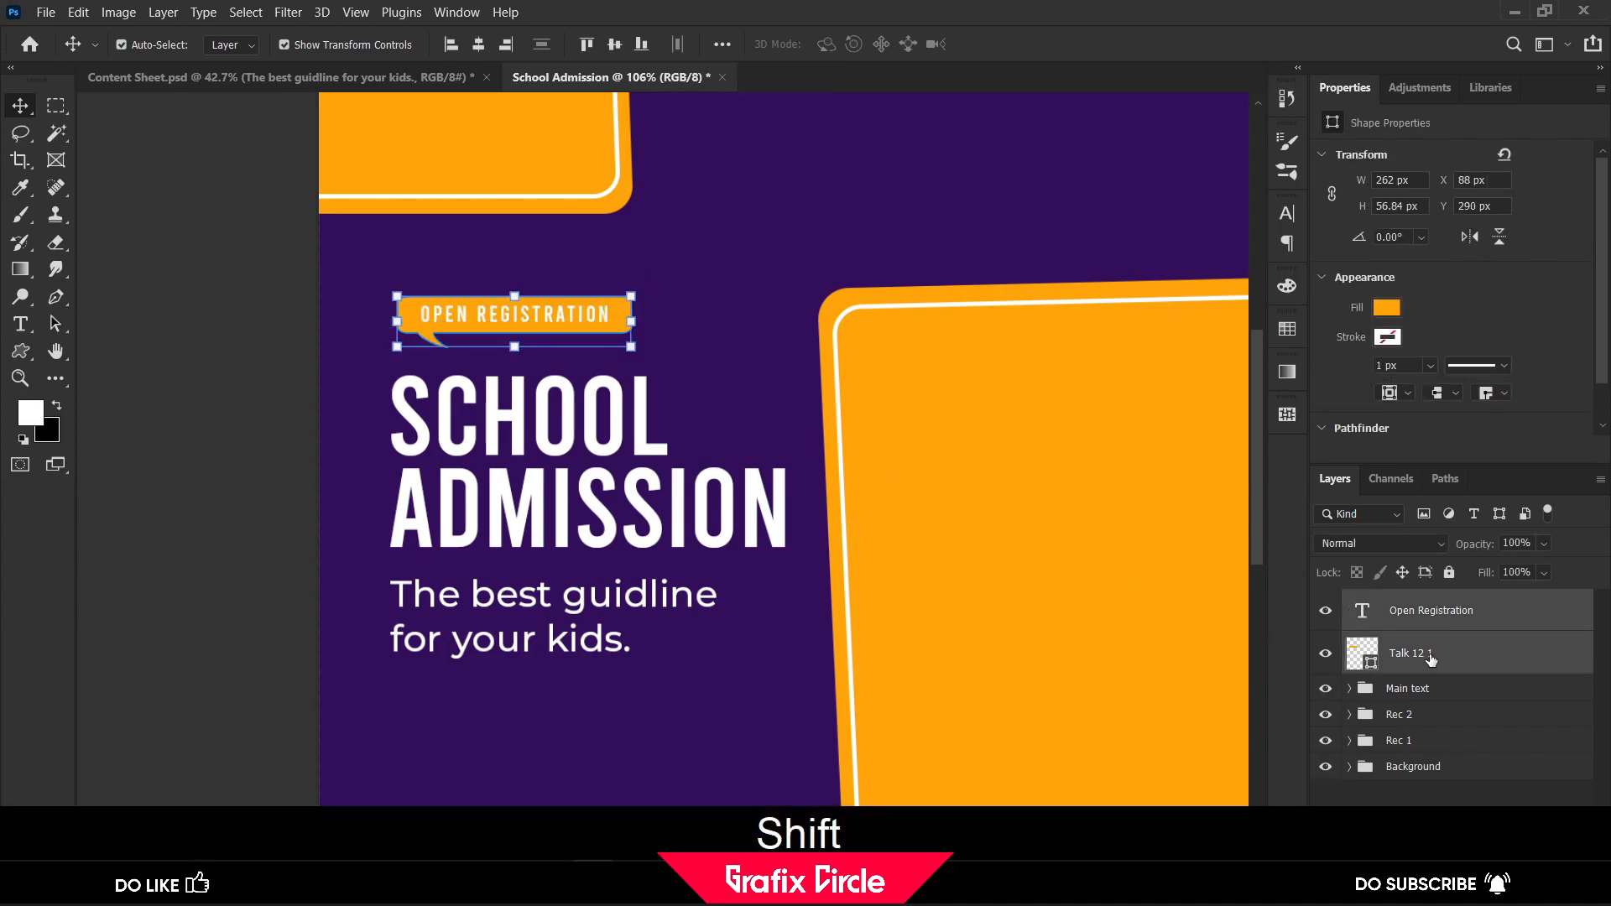
key(shift+ctrl+g)
double_click(1415, 604)
text(R)
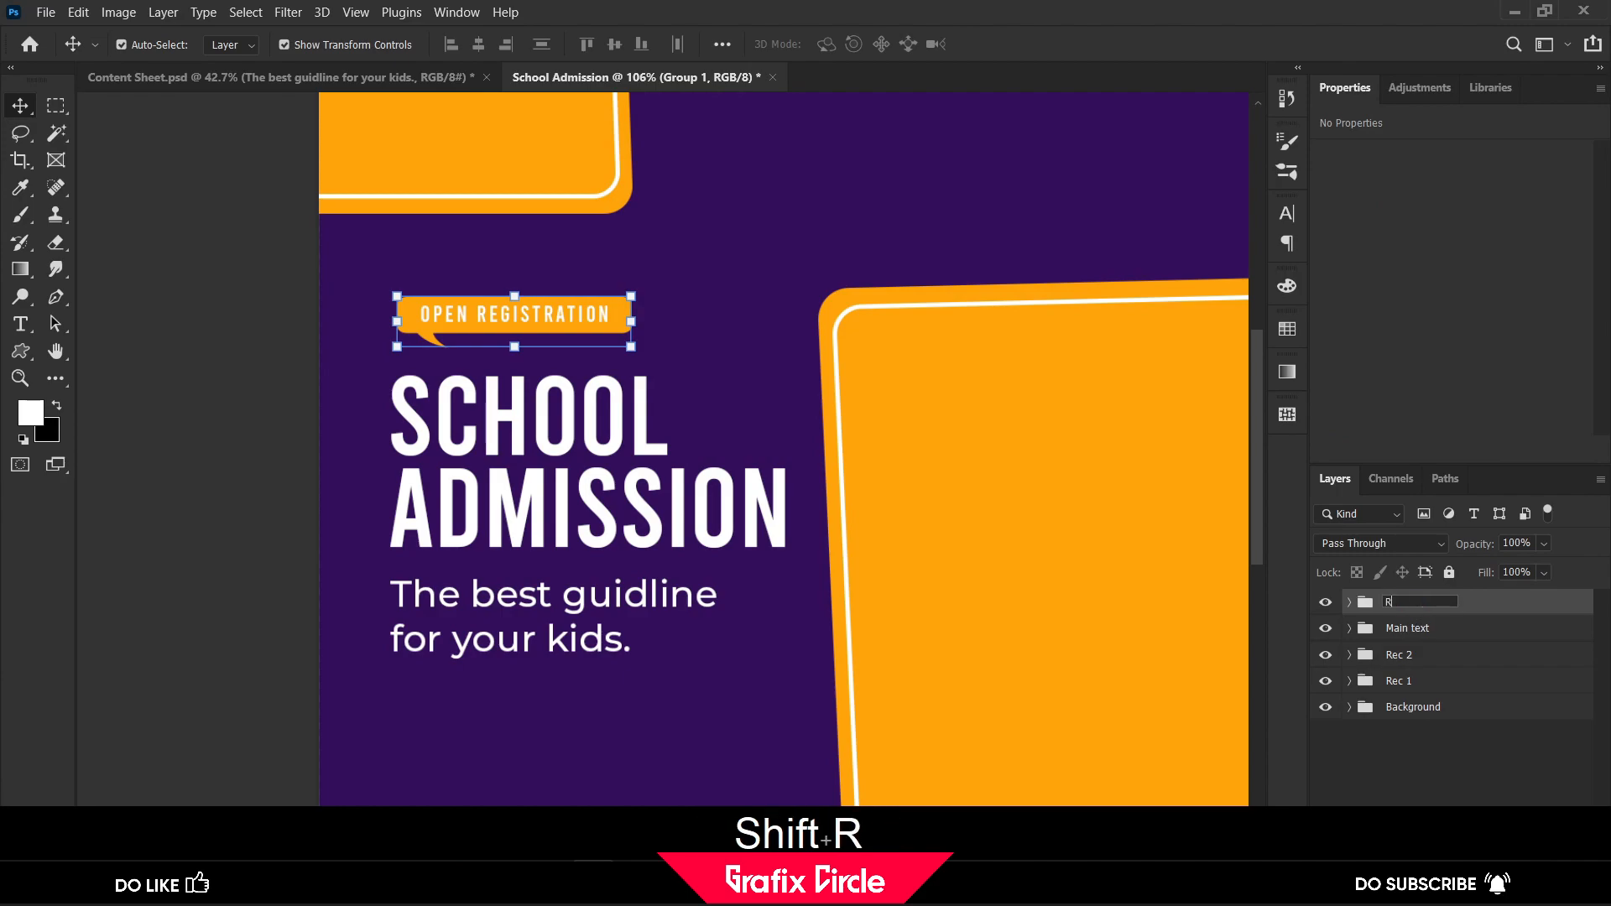
text(eg Open)
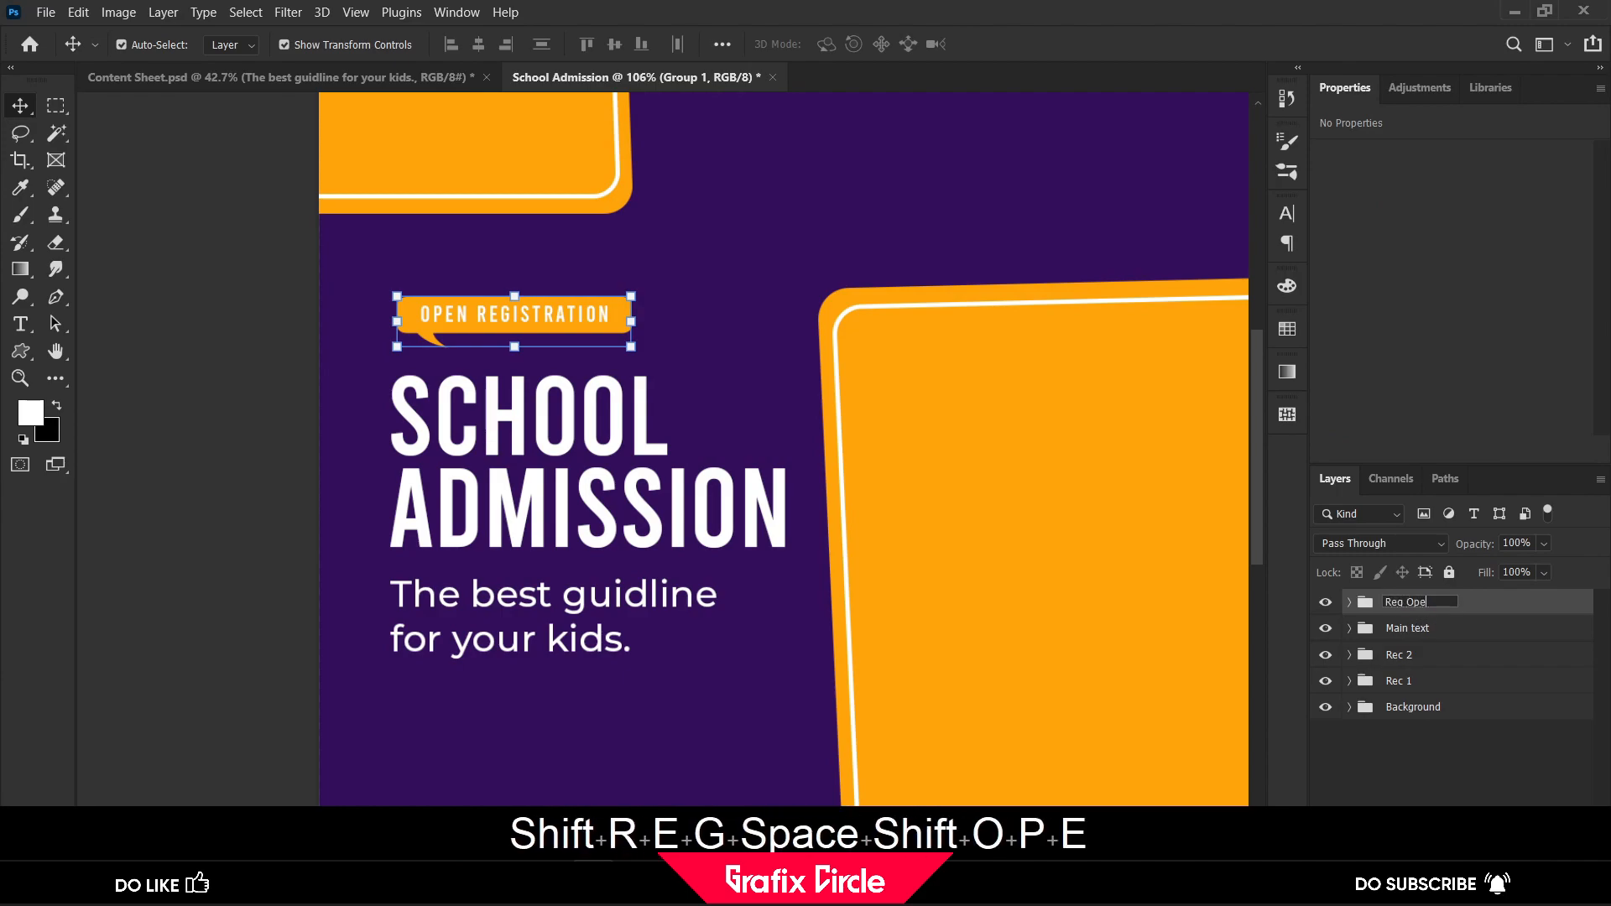
key(Return)
Nudge the Reg Open group down closer to the School Admission heading
key(Down)
key(Down)
key(Down)
key(Down)
key(Down)
key(Down)
key(Down)
key(Down)
key(Down)
key(Down)
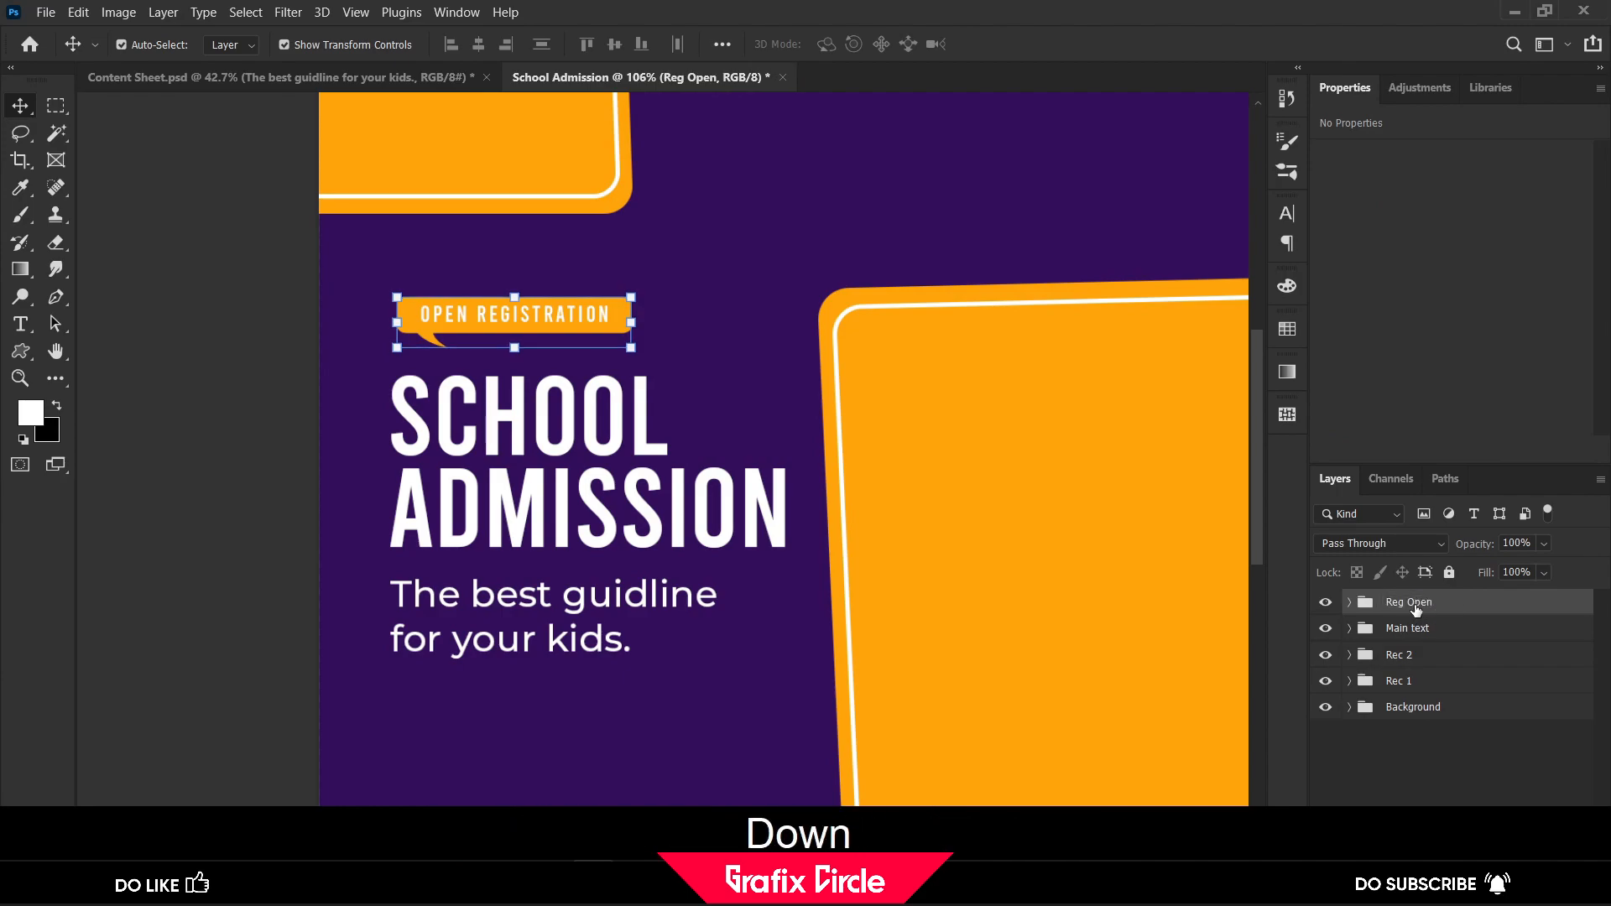
key(Down)
key(Down)
key(Down)
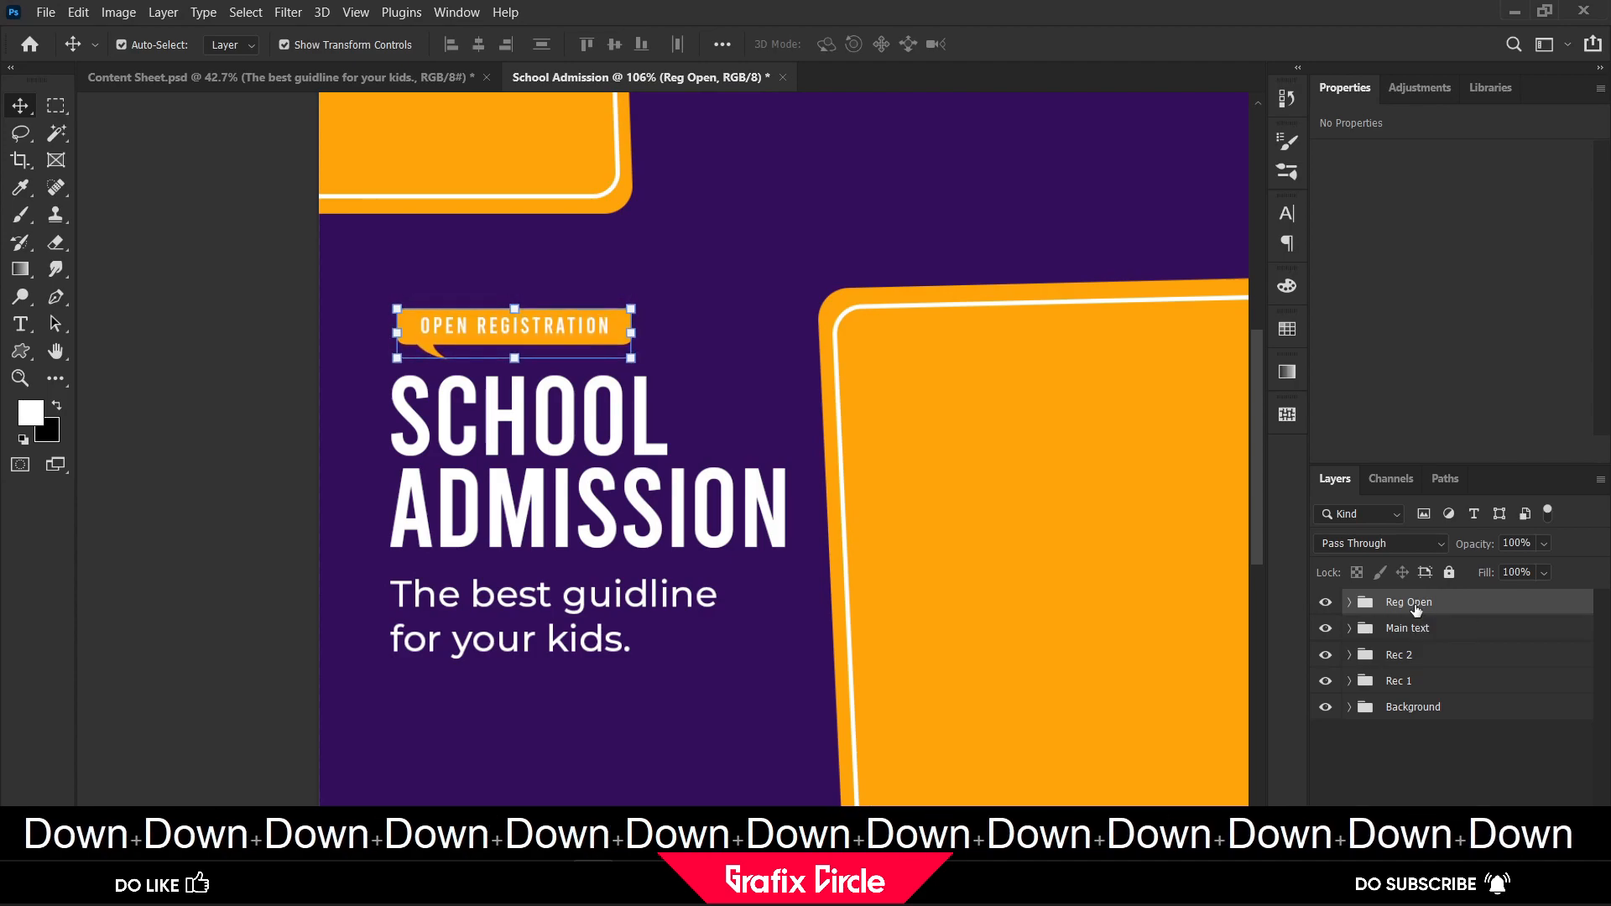
click(164, 414)
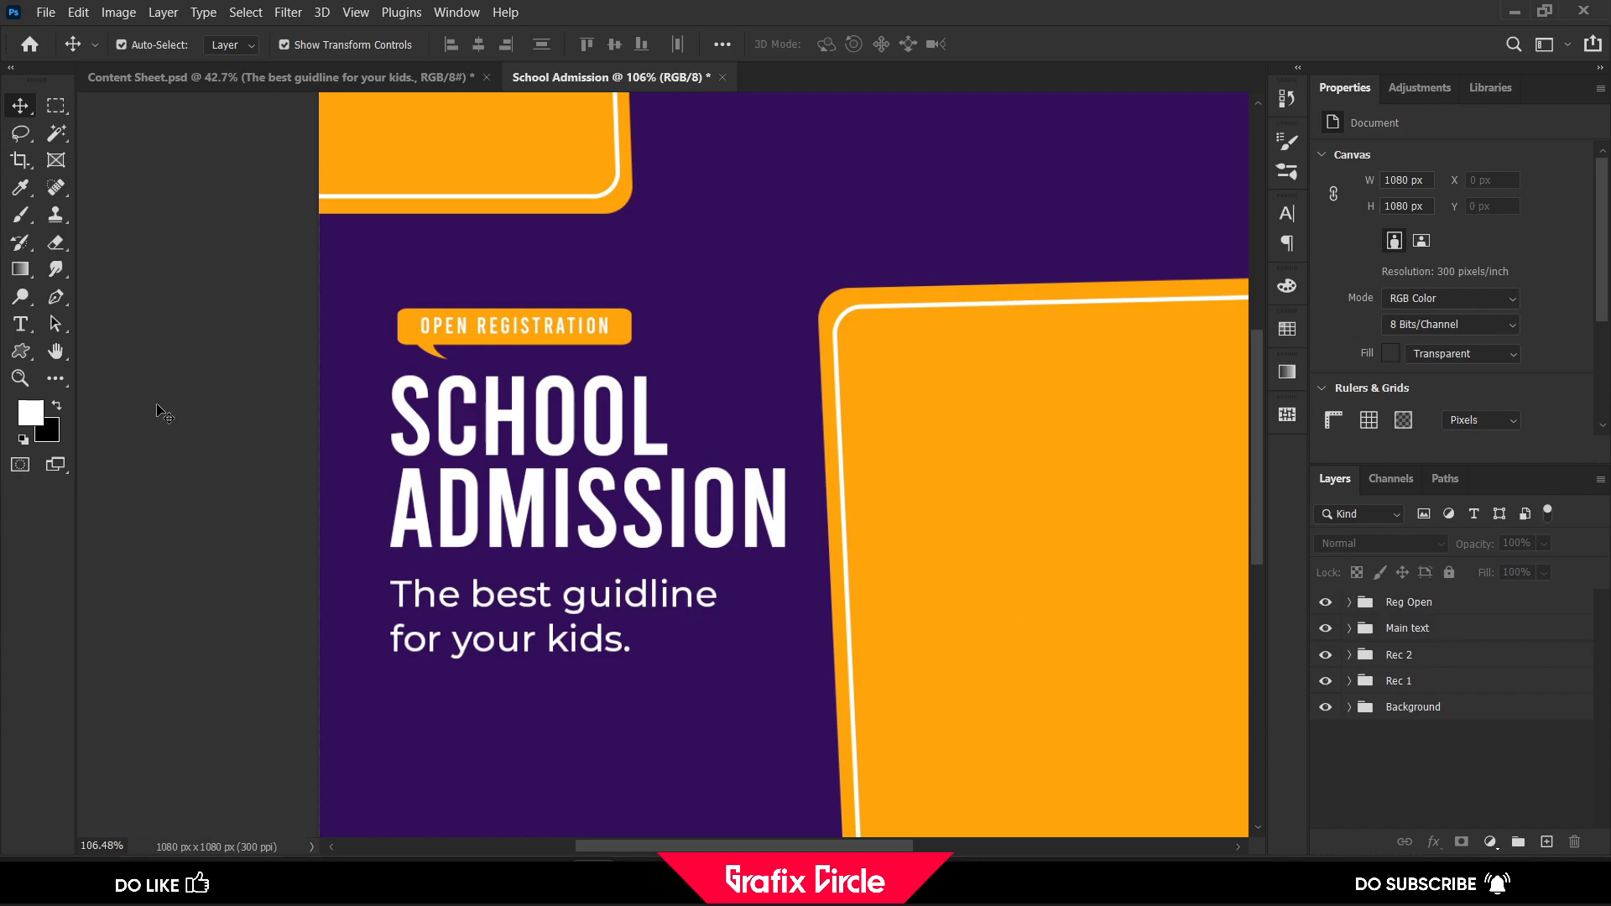
Draw a rectangle about 166 × 50 px below the tagline with 4 px rounded corners and an orange fill
scroll(165, 414, down, 5)
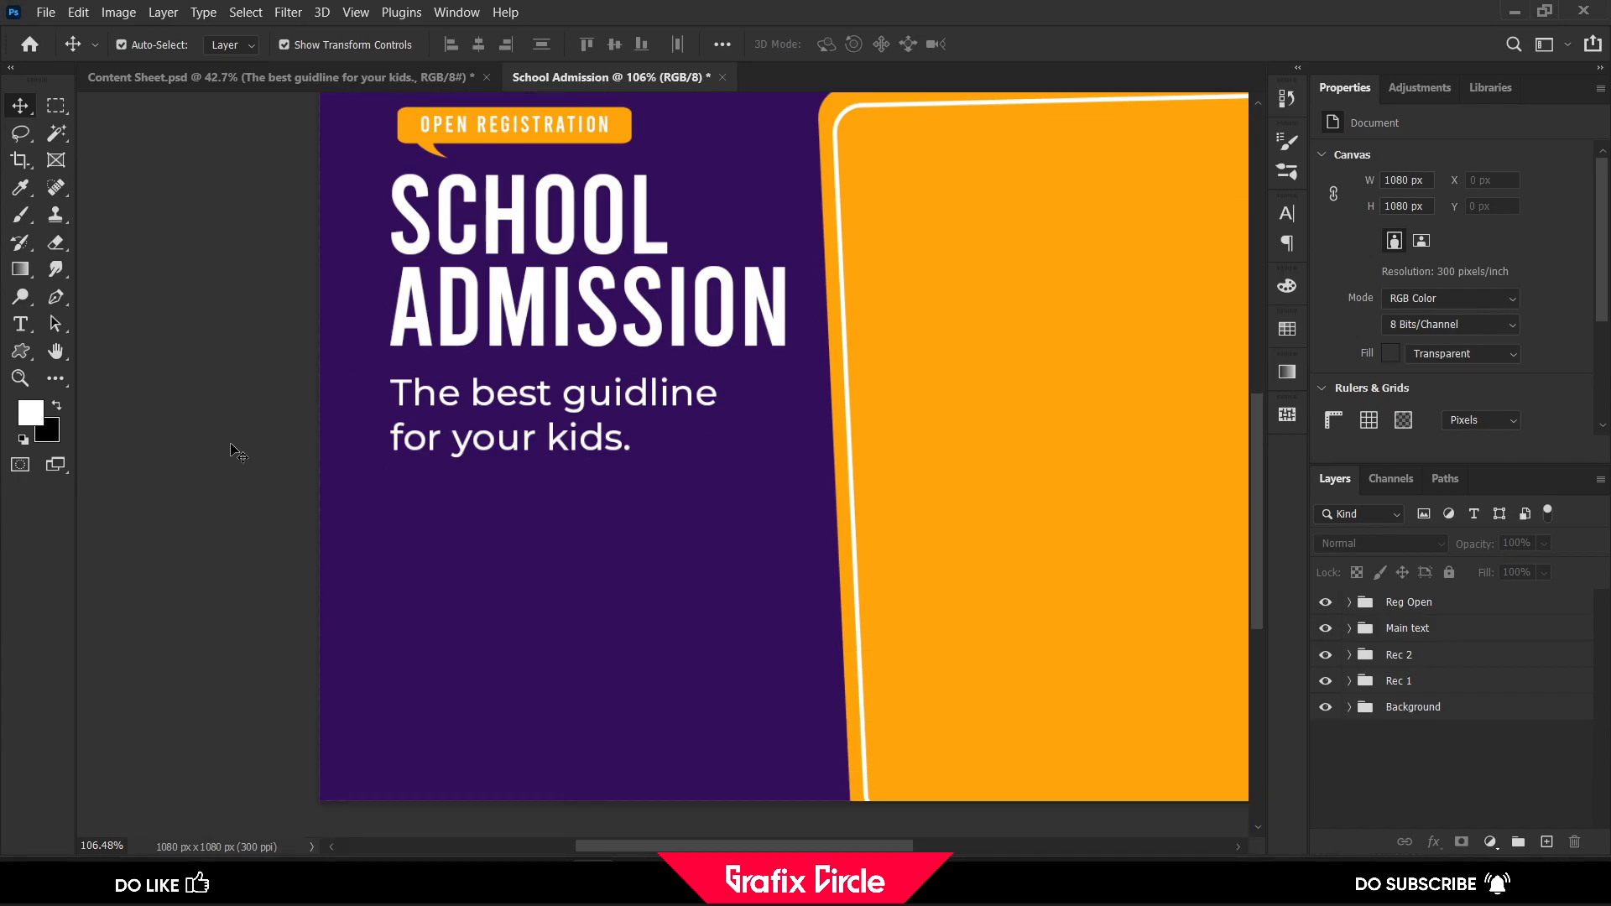
click(1427, 602)
click(20, 351)
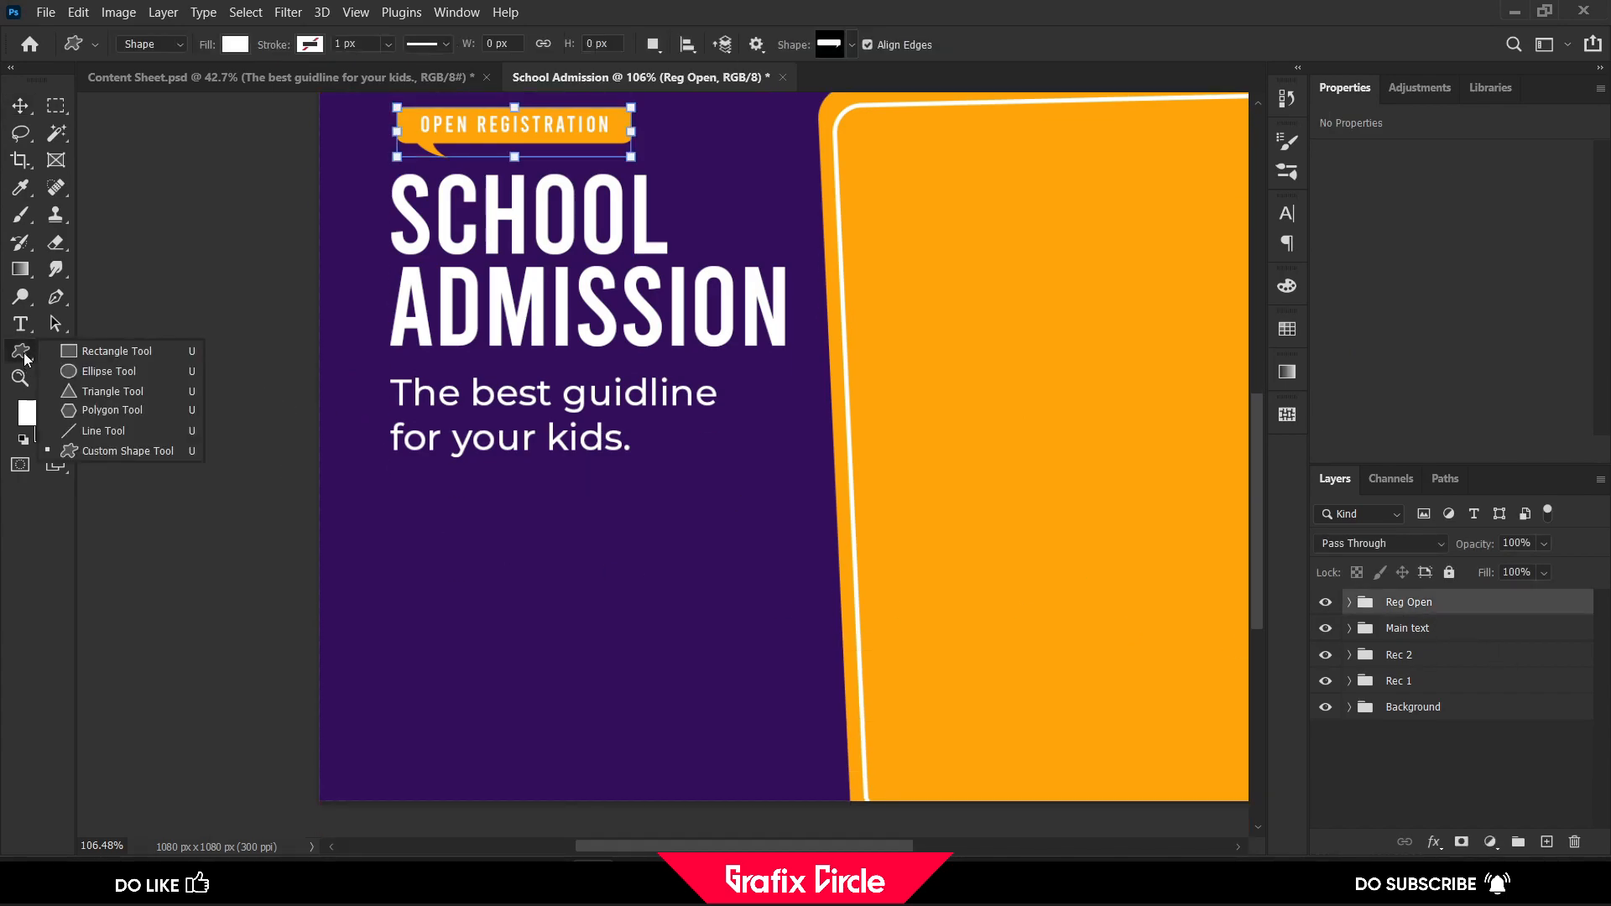
click(71, 353)
drag(396, 491, 543, 536)
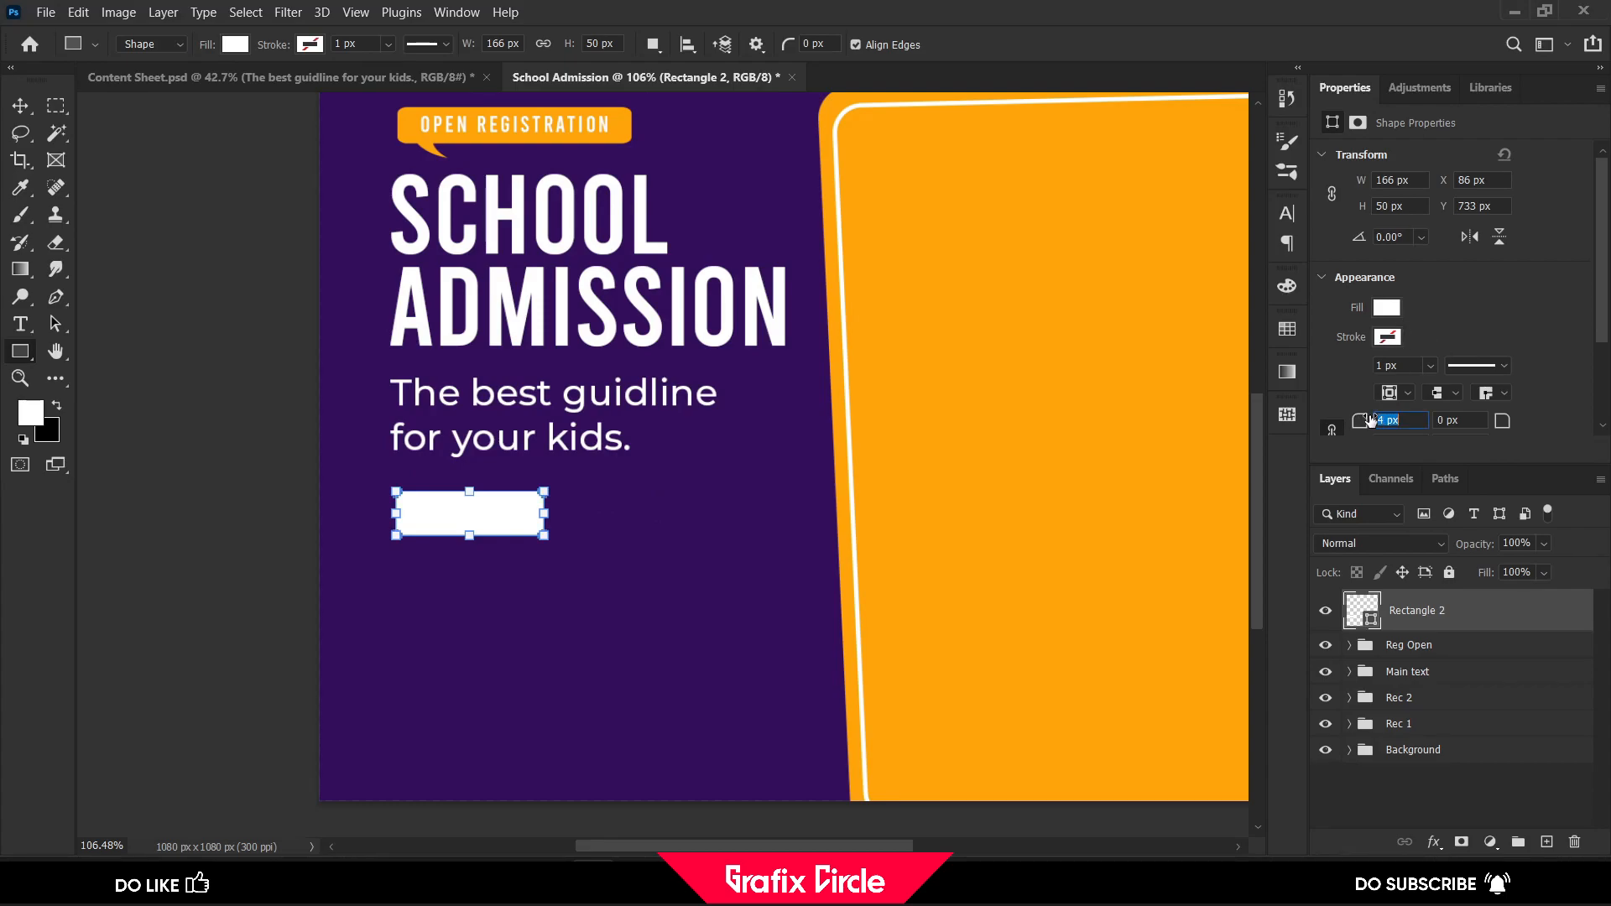
click(1386, 307)
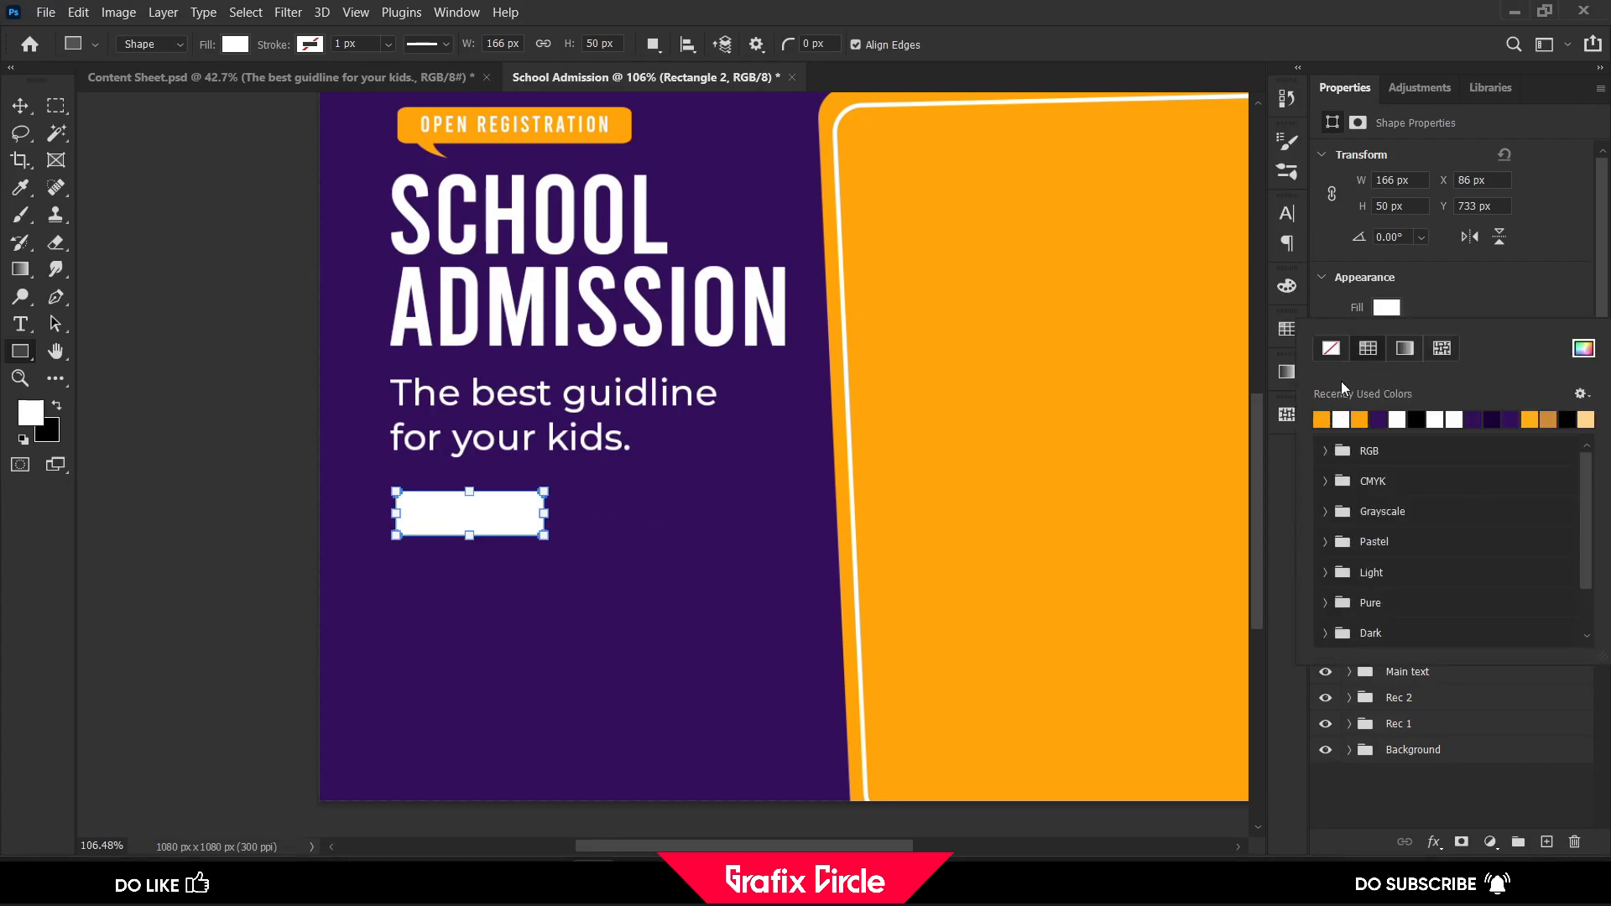
click(1341, 417)
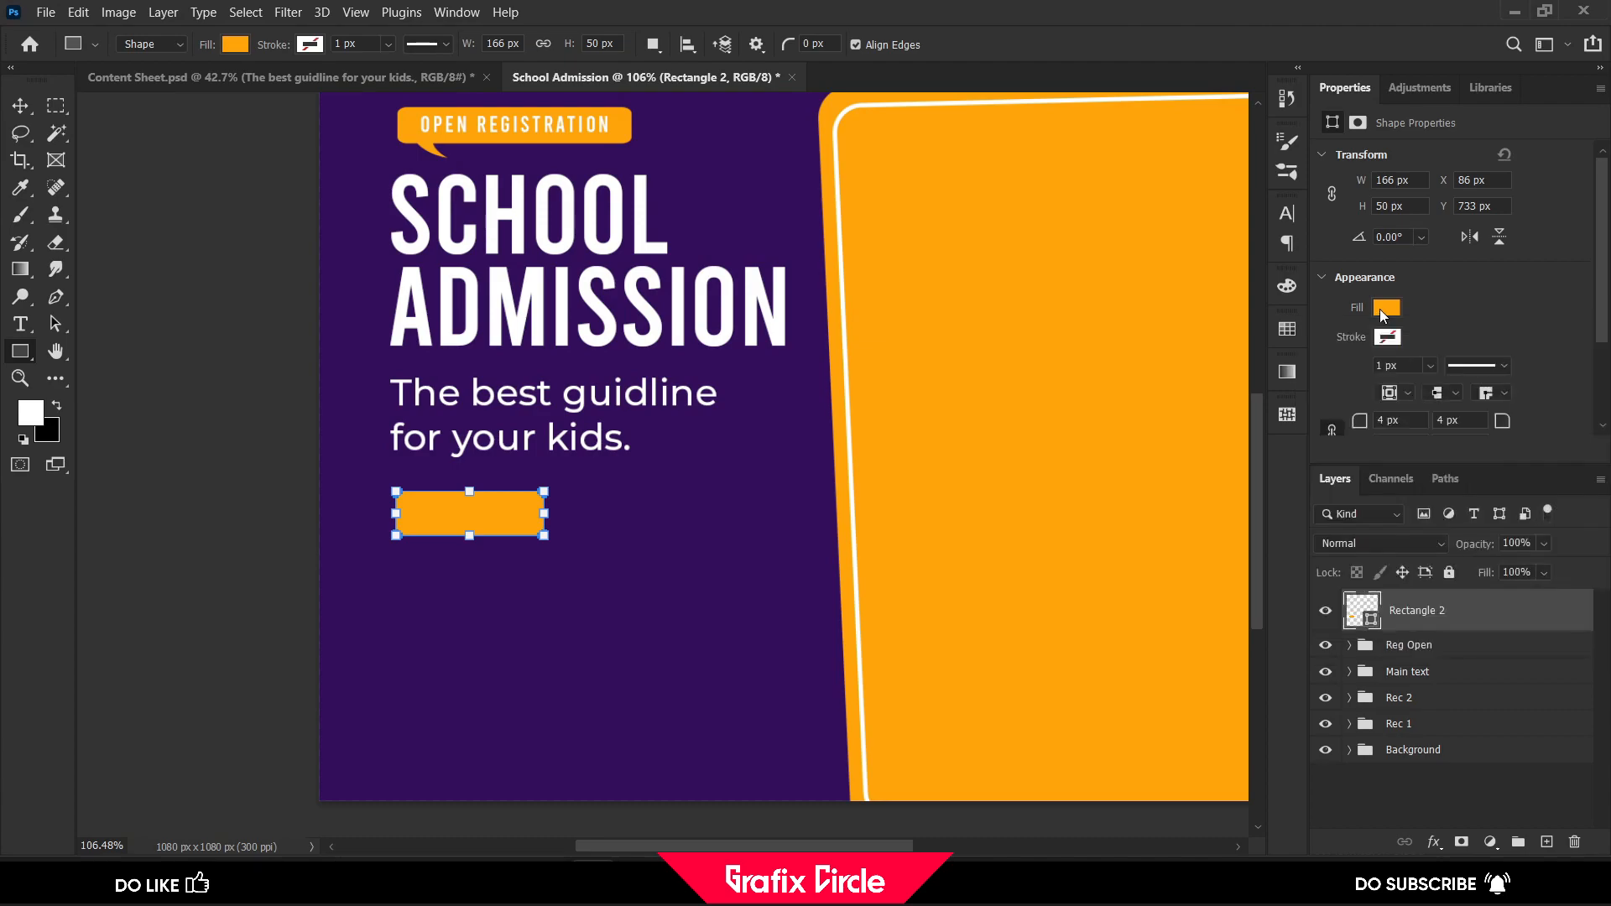
Add a drop shadow to the orange rectangle in dark purple #170130 at 50% opacity, 50 px distance and 35 px size
click(1433, 841)
click(1491, 645)
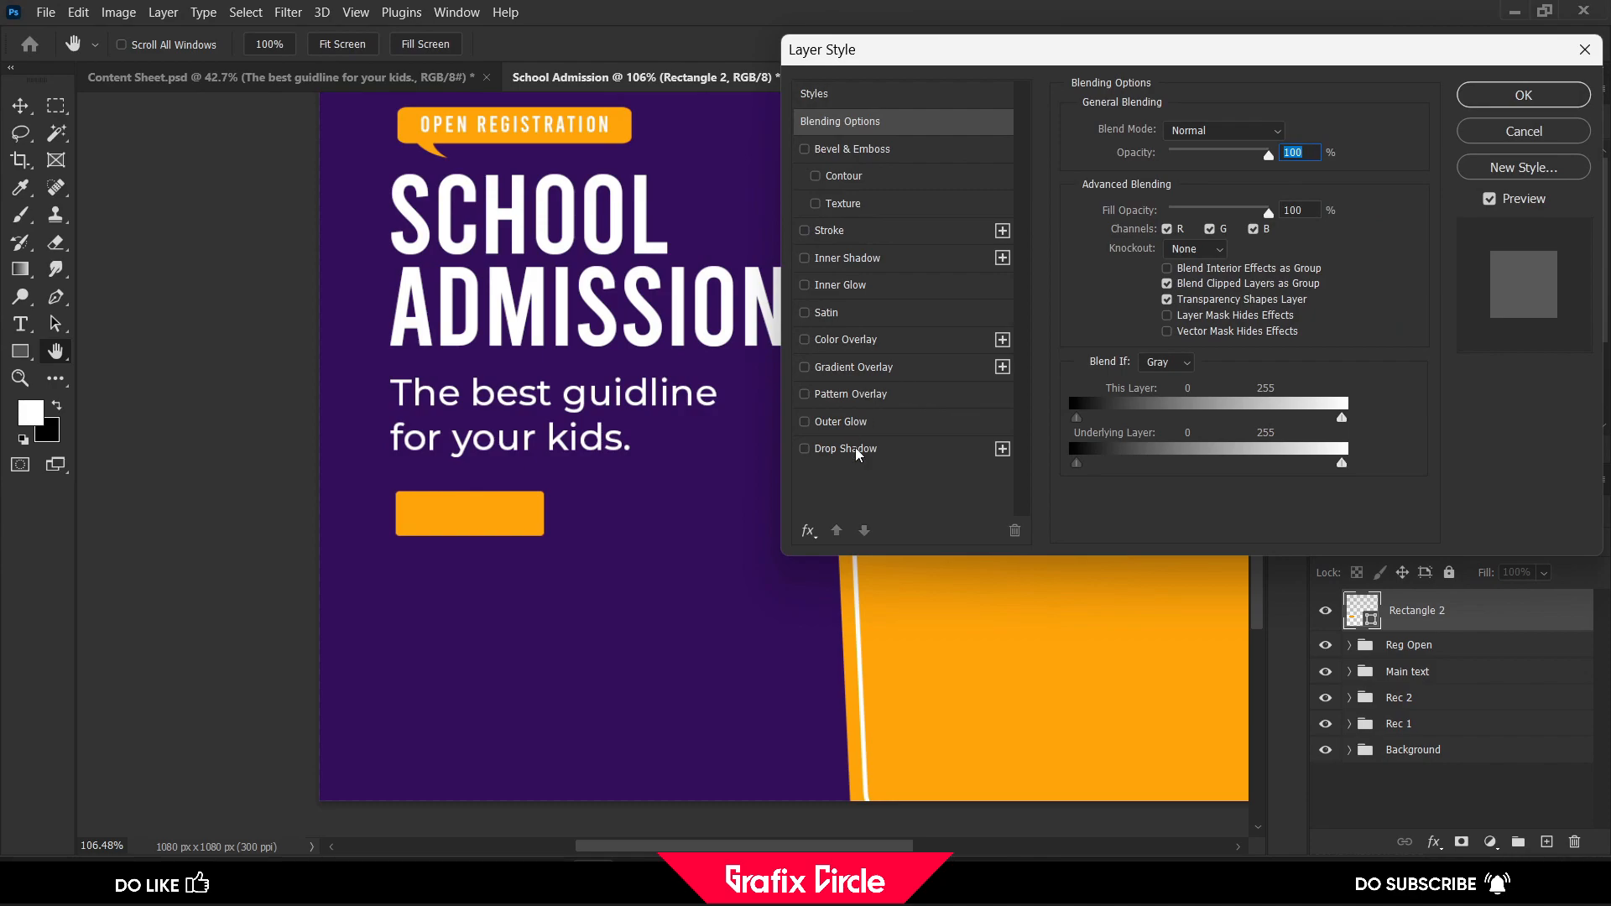
click(856, 450)
click(1288, 132)
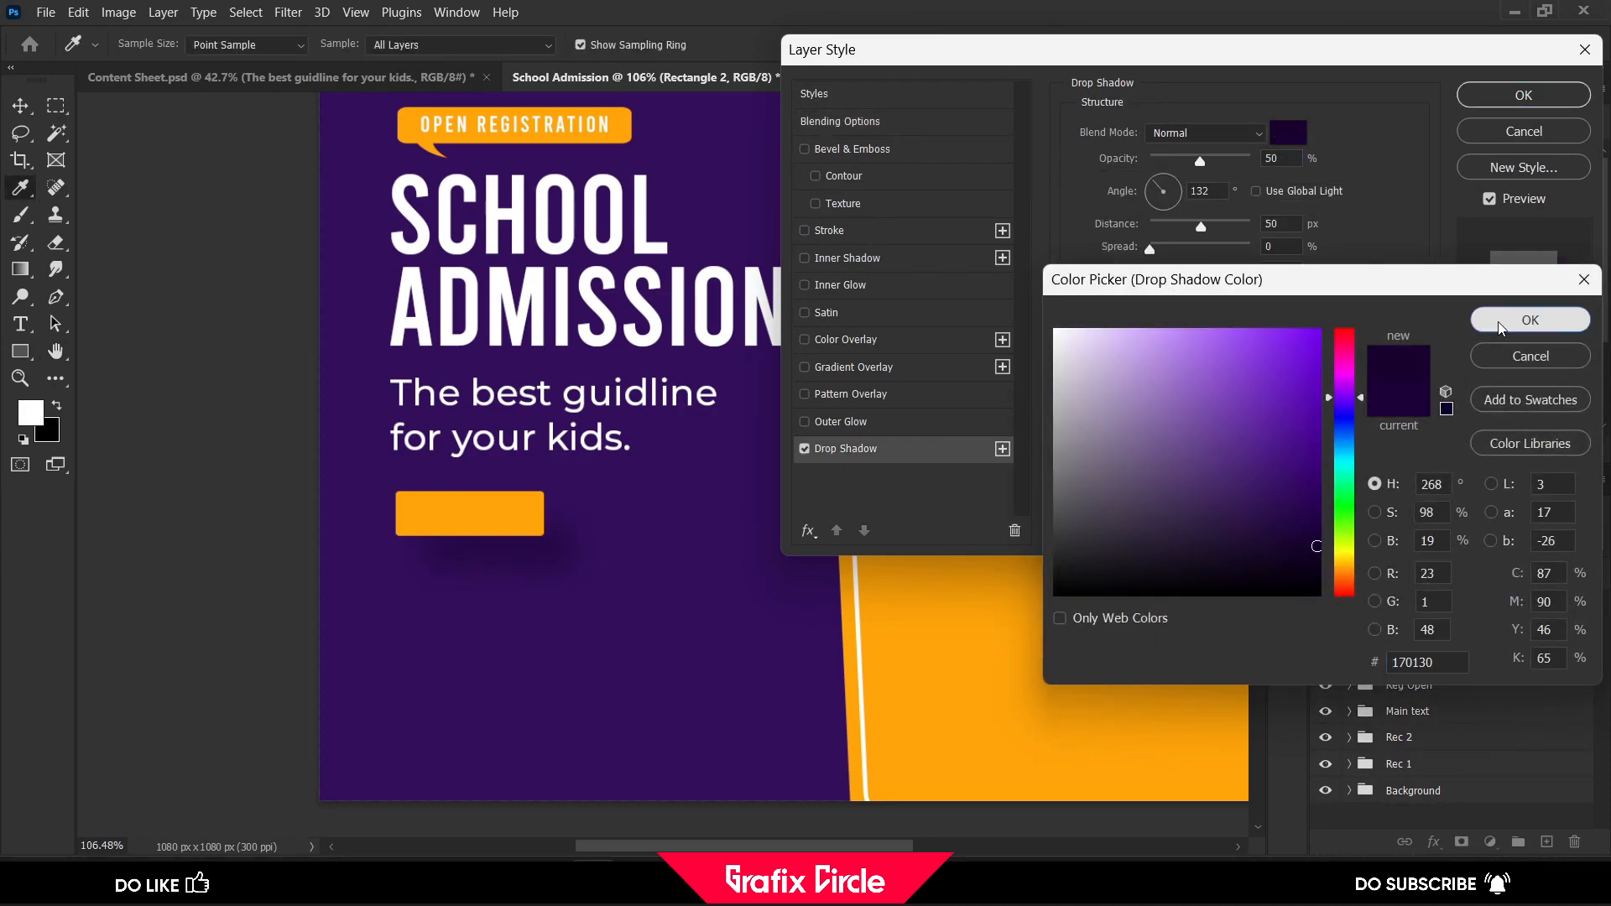
click(1531, 320)
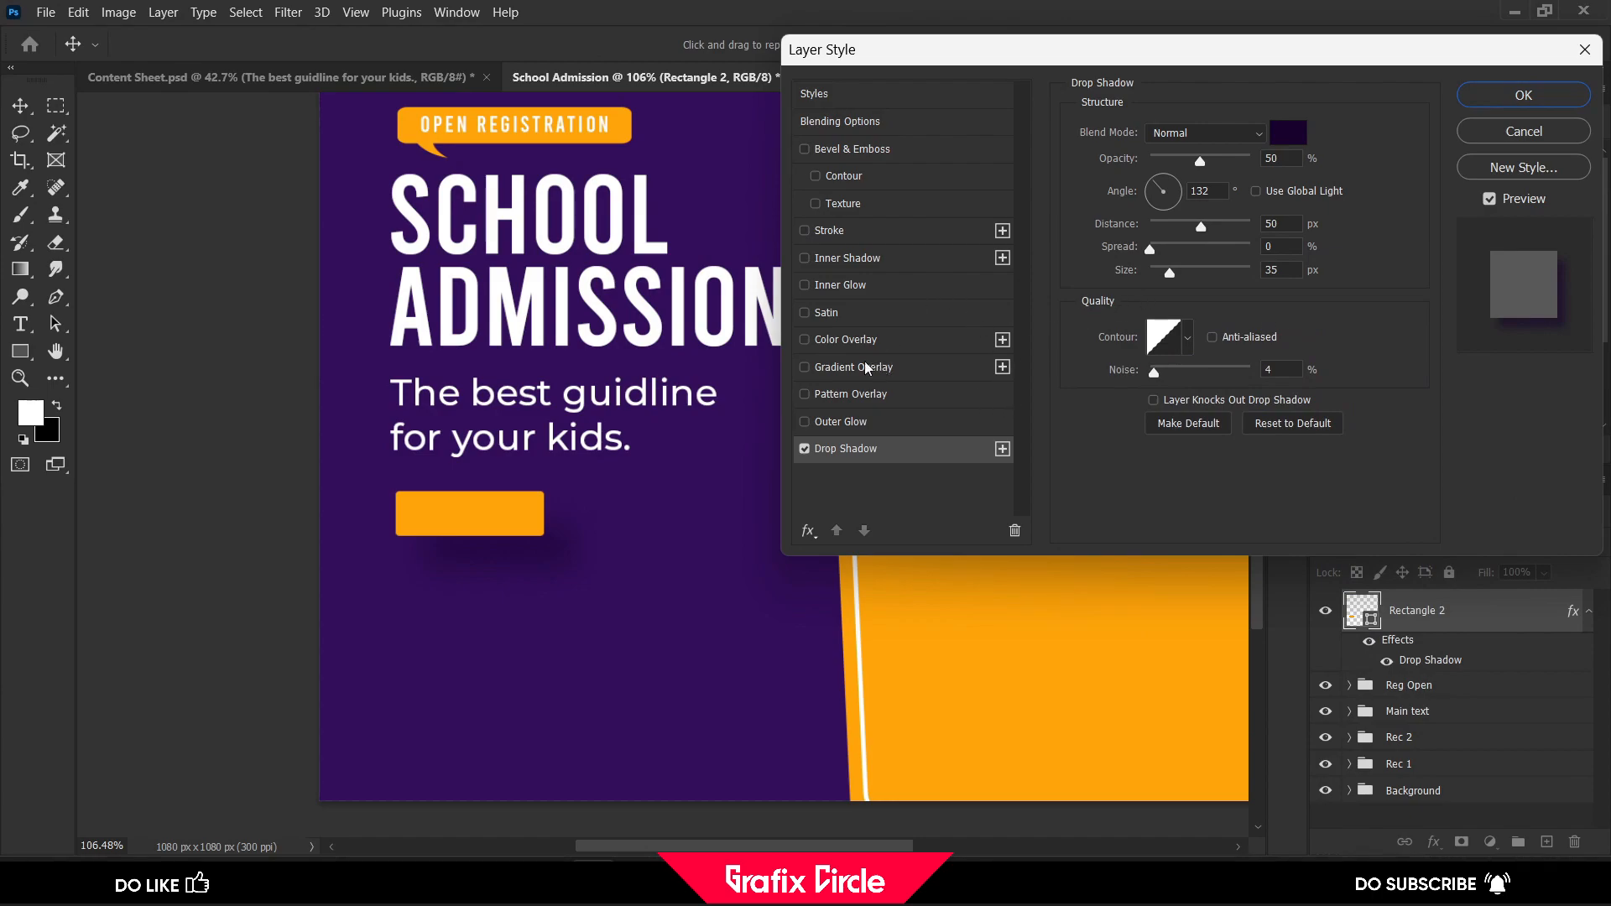
Add a white inner glow with 13% choke and 5 px size to the rectangle, leaving inner shadow and outer glow off
click(880, 288)
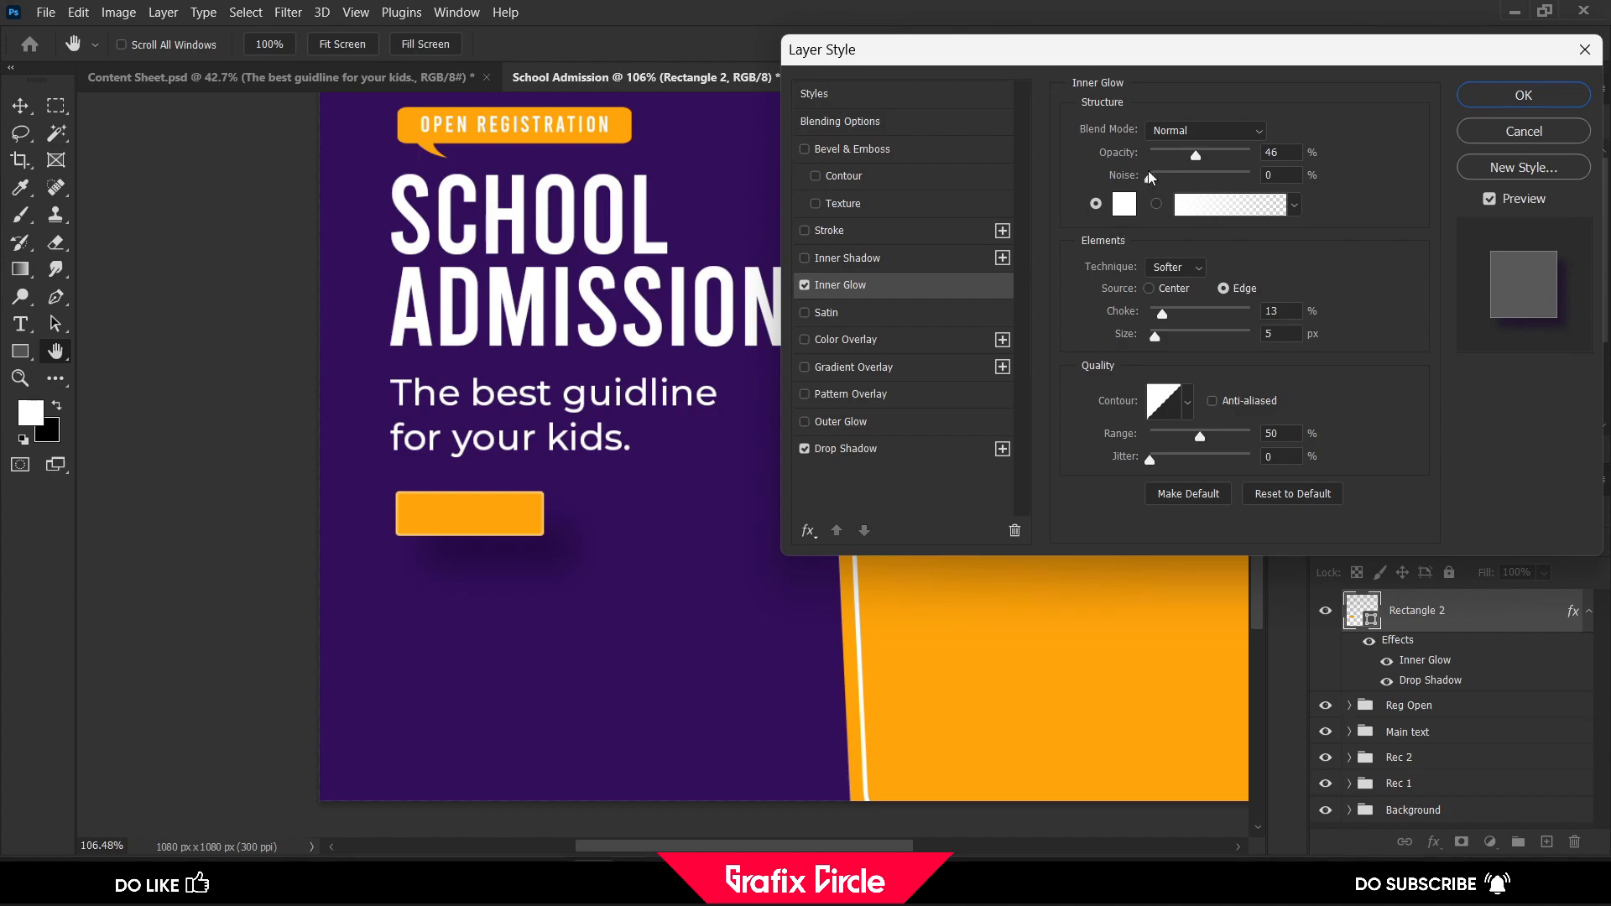
drag(1196, 151, 1212, 151)
click(864, 262)
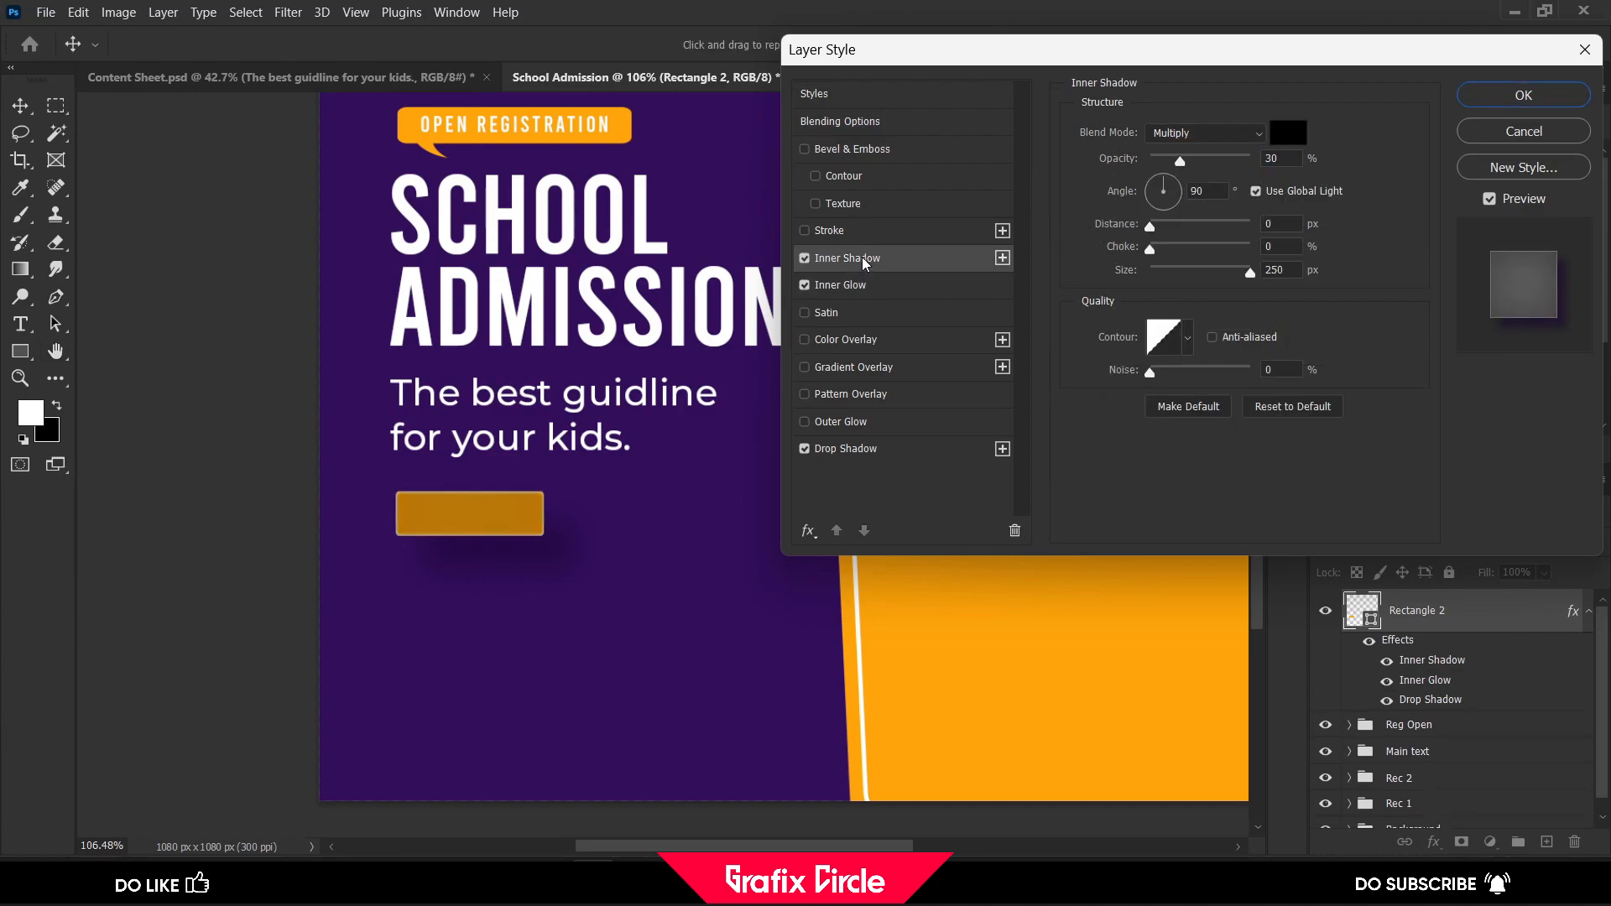
click(805, 259)
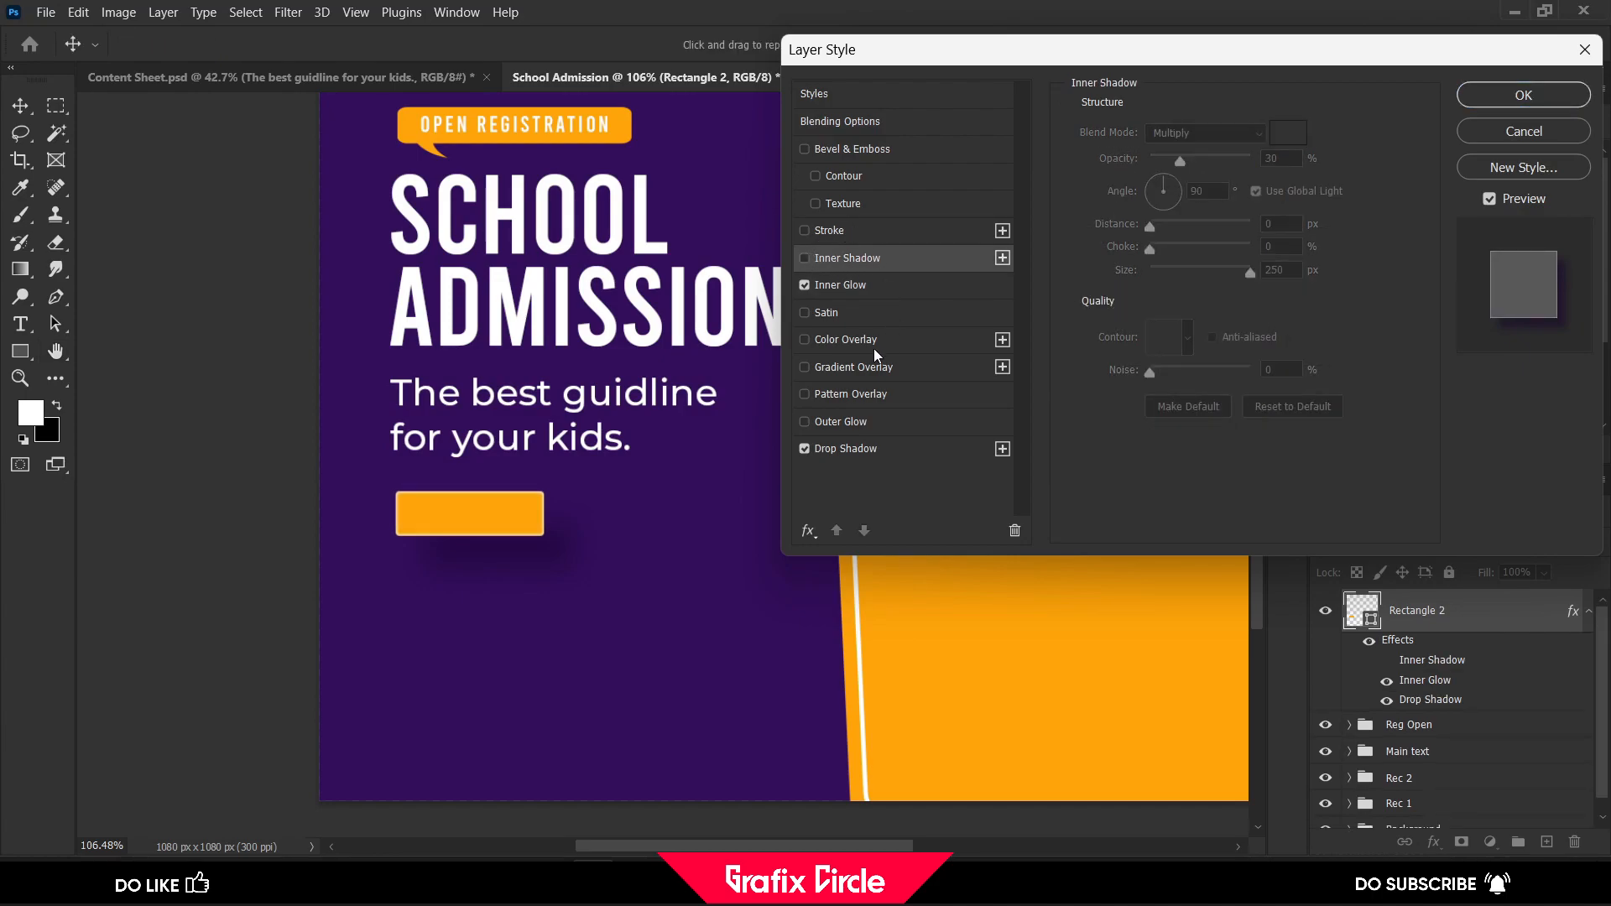
click(804, 422)
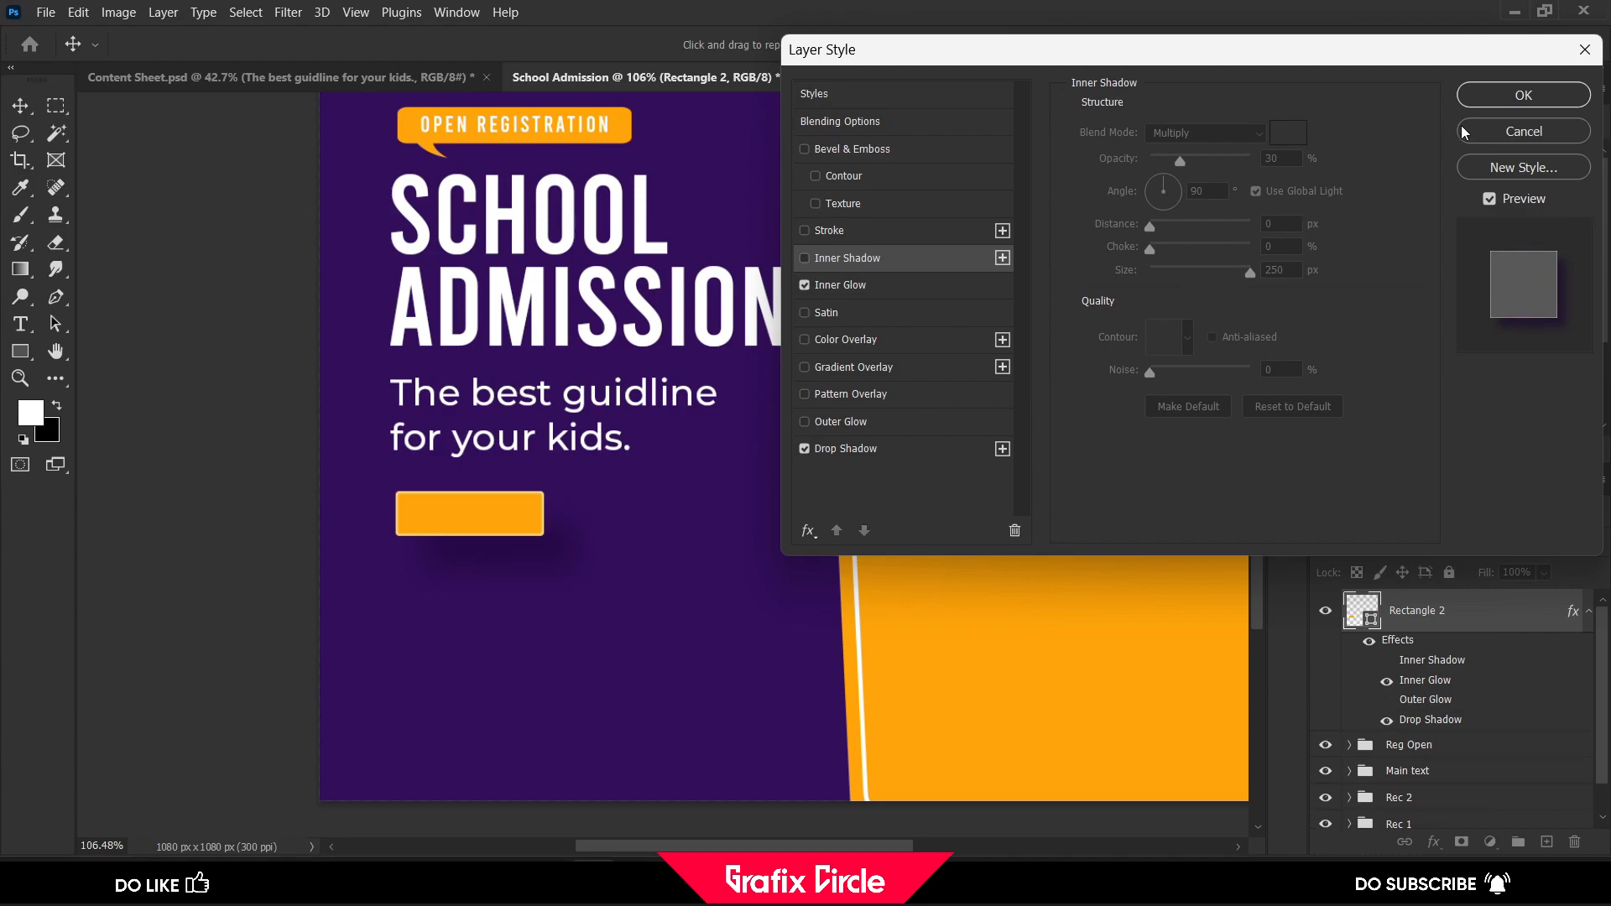
click(1487, 101)
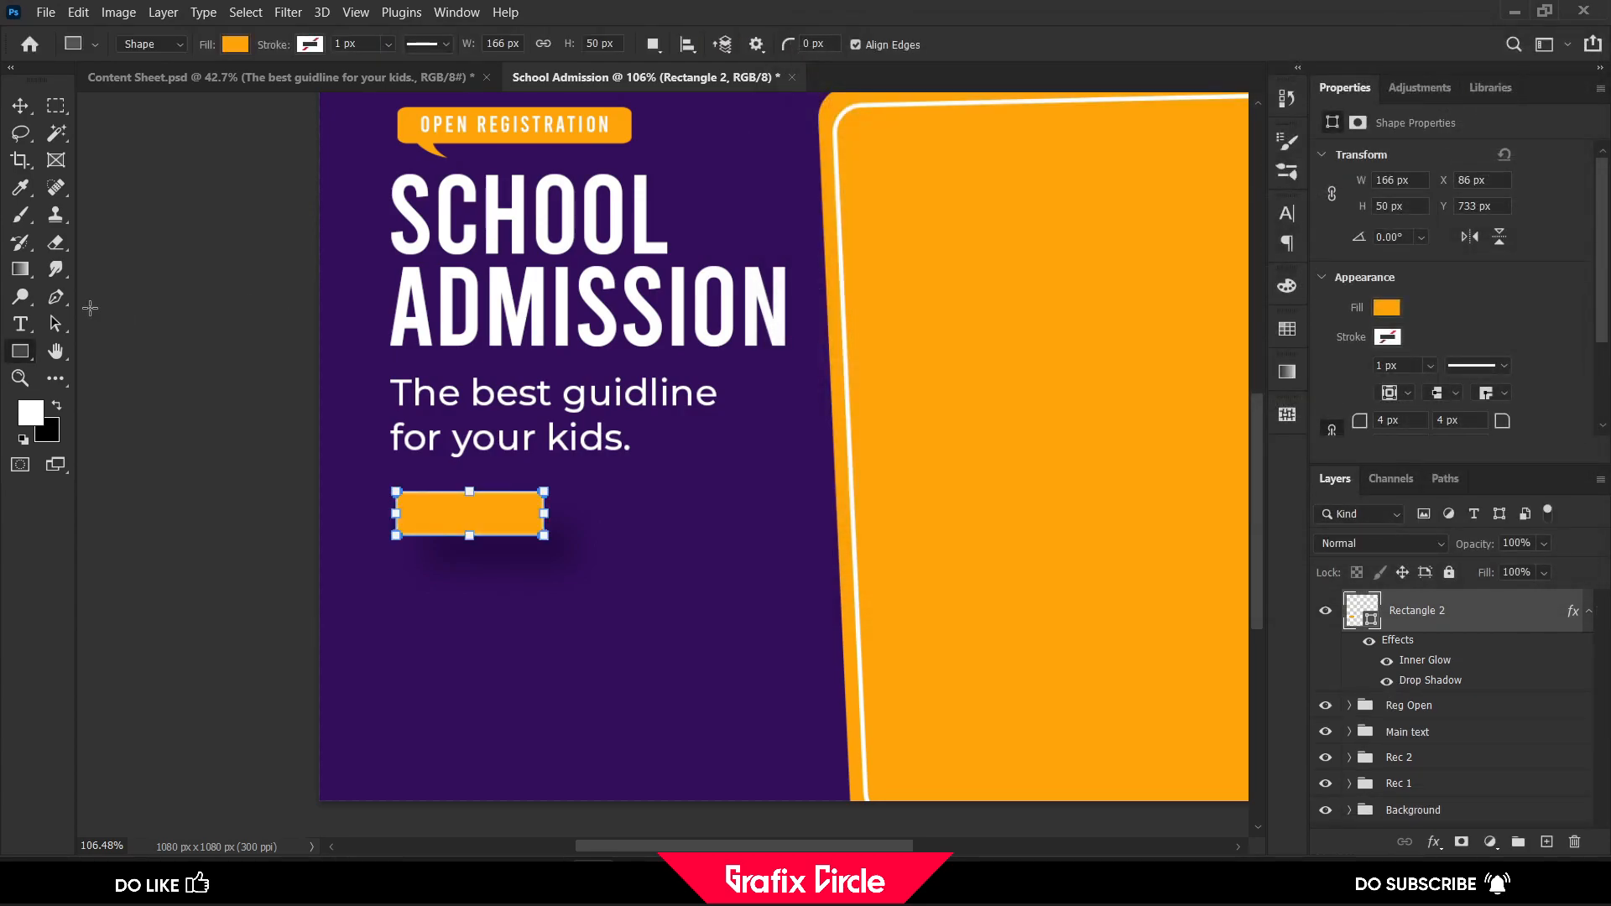
click(18, 107)
click(175, 313)
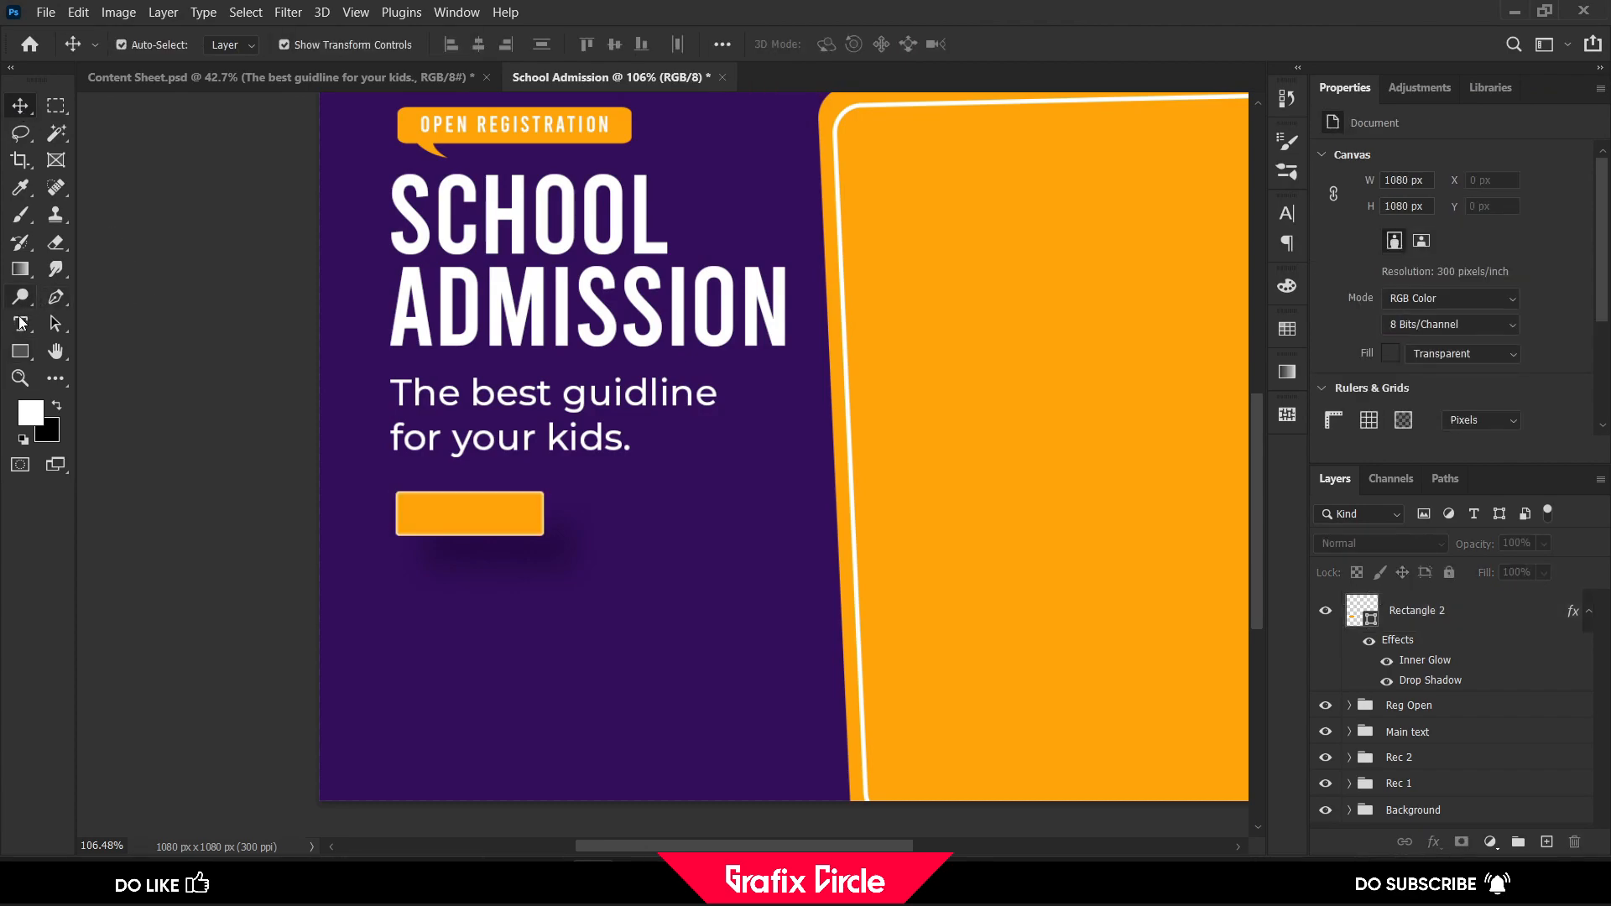
Add the text "APPLY NOW" below the orange rectangle with its tracking set to 0
click(21, 325)
click(424, 609)
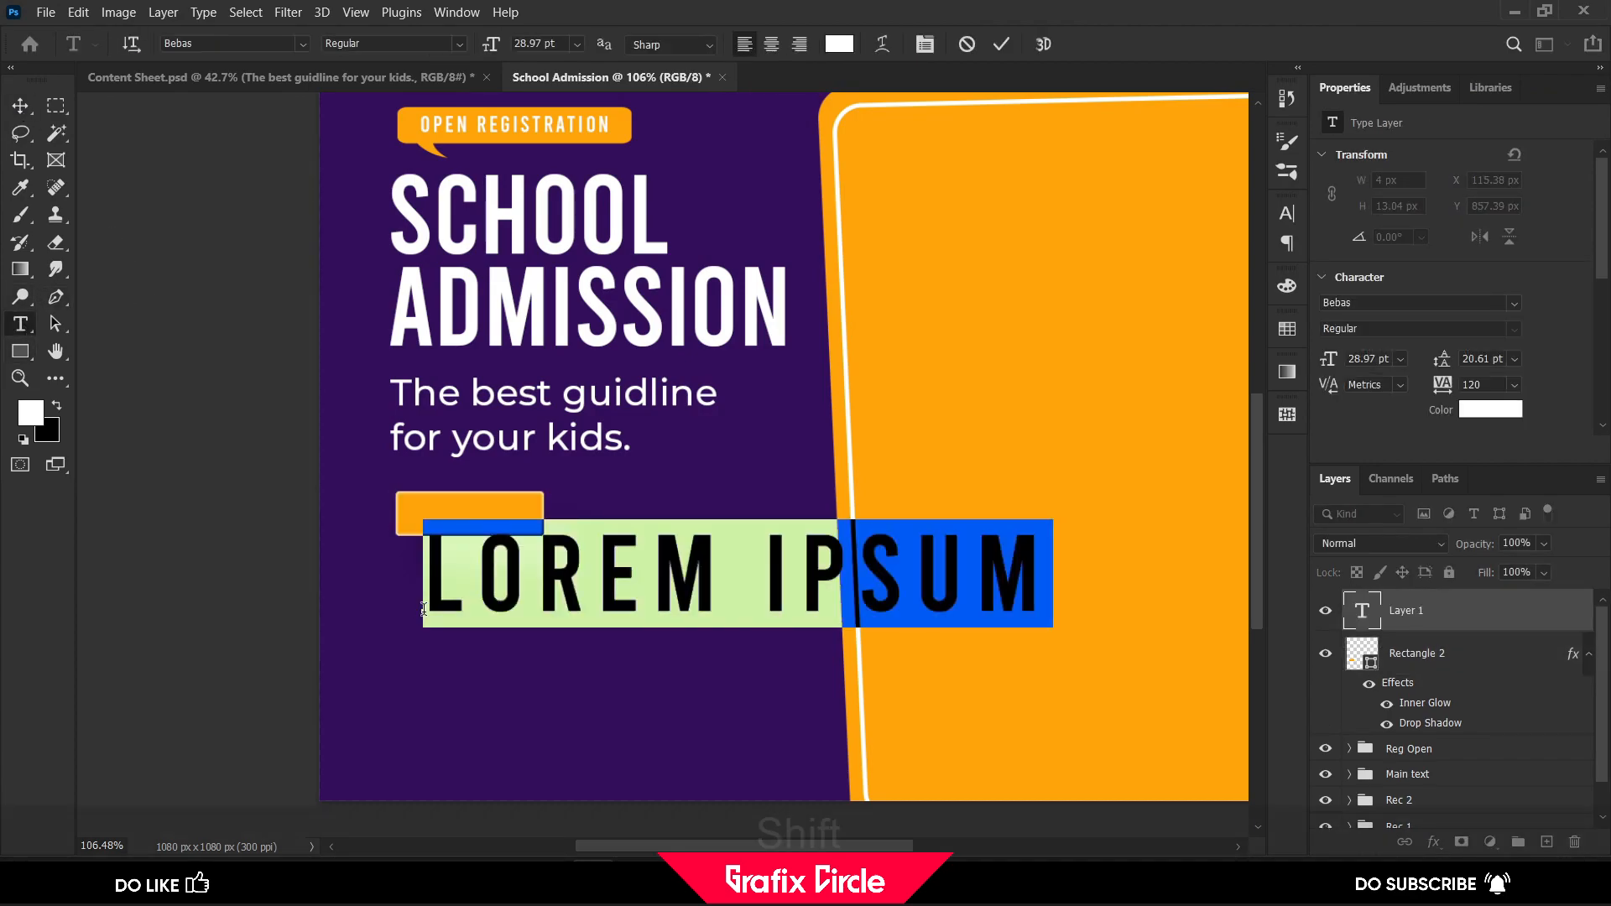
text(A)
text(PL)
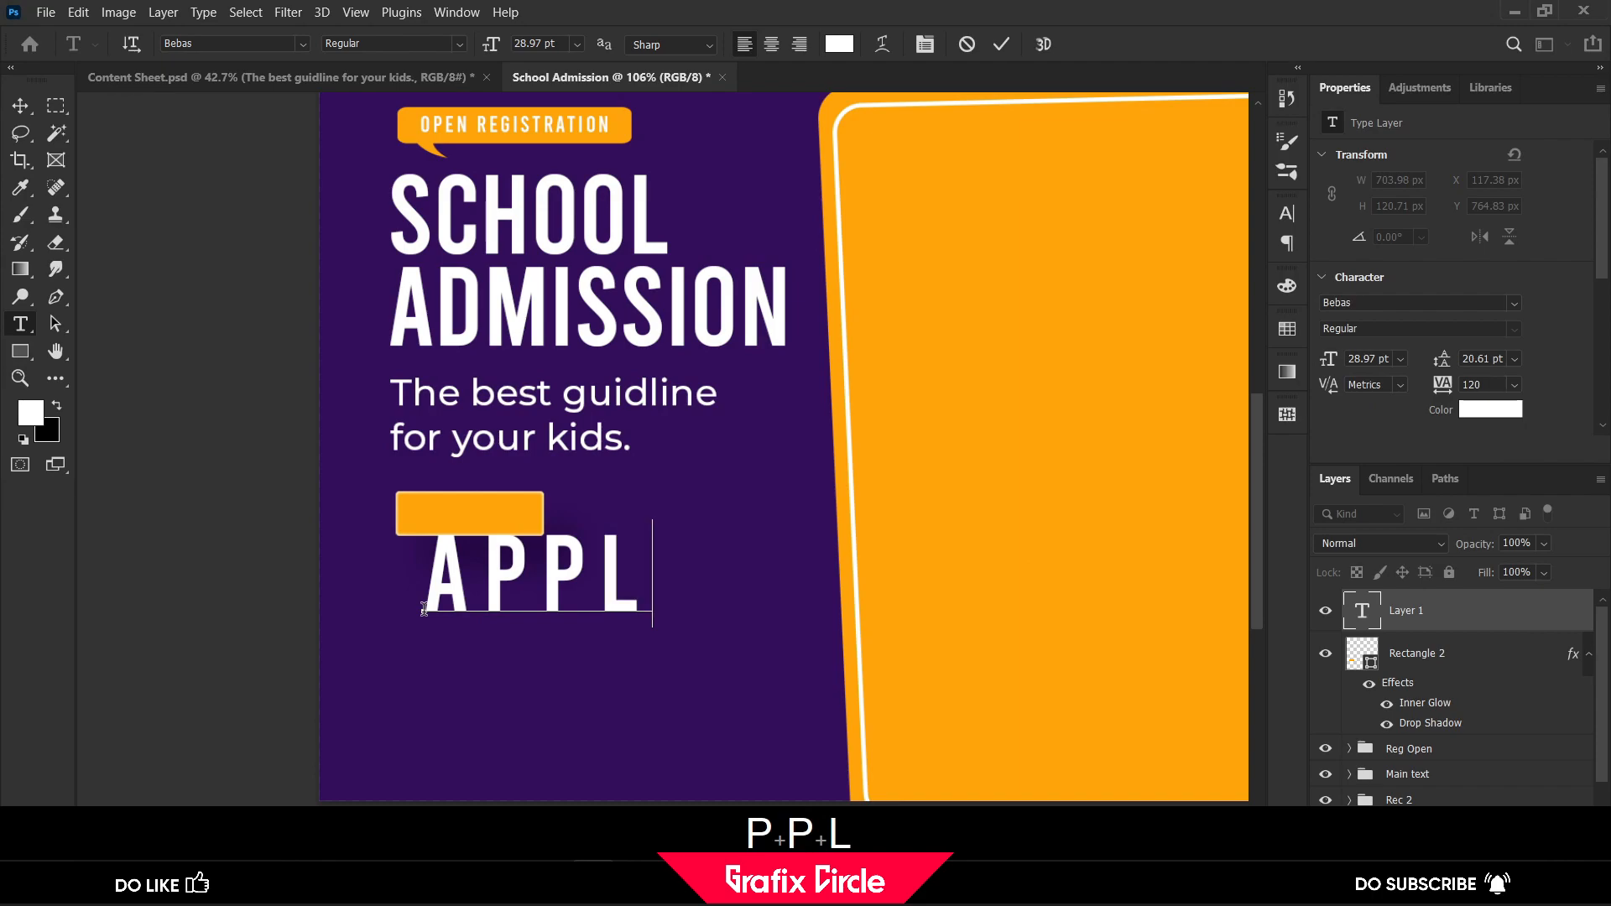
text(Y )
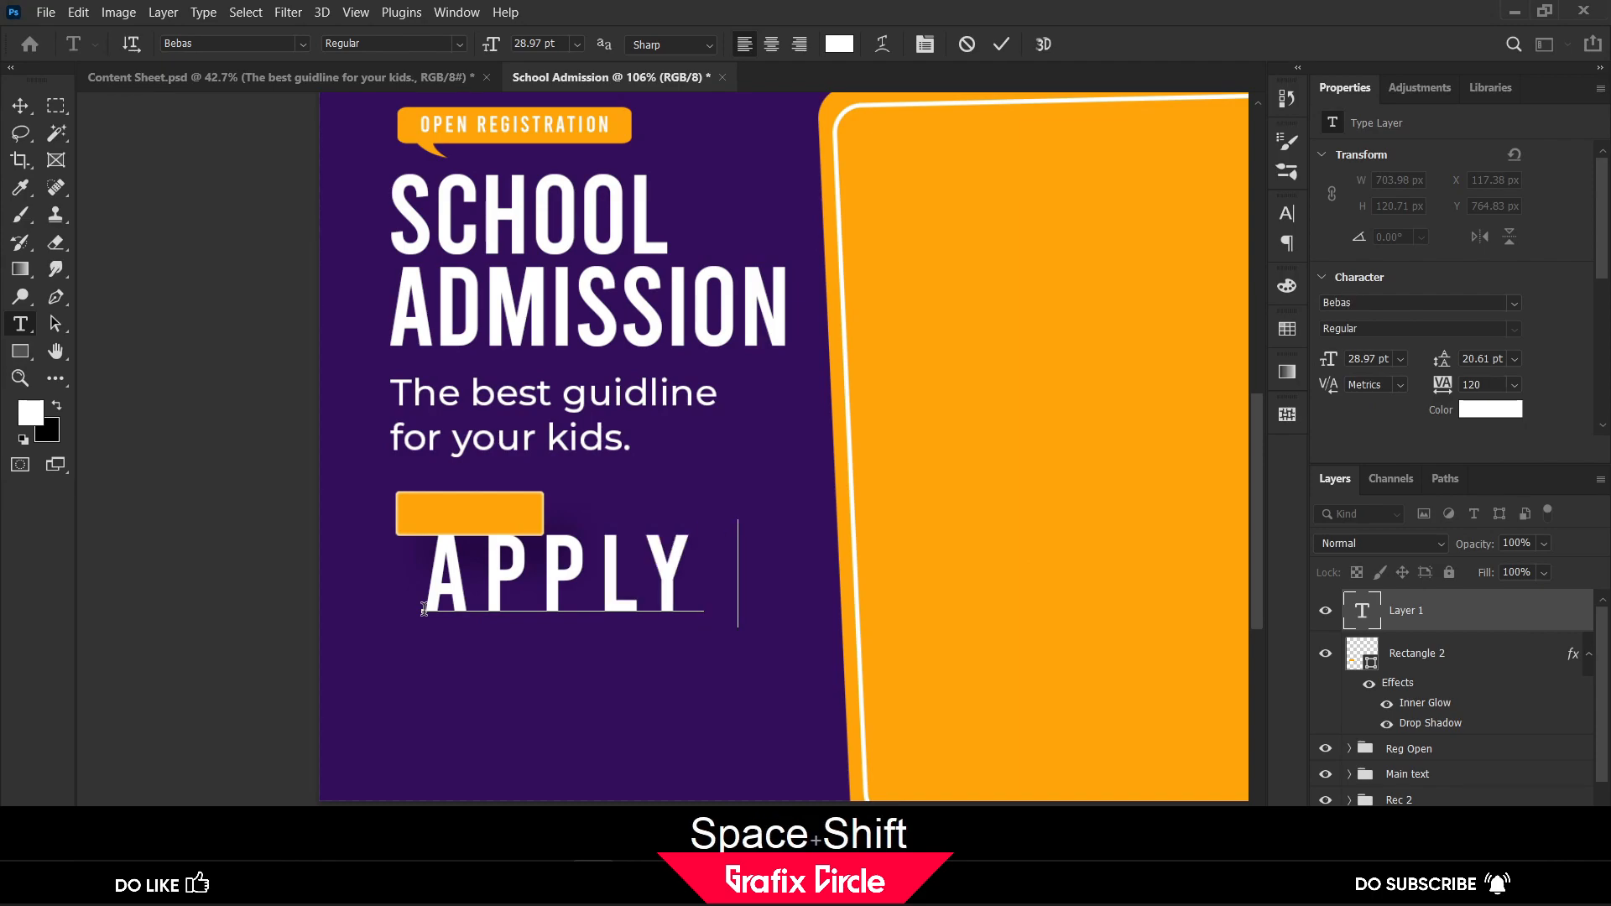
text(NOW)
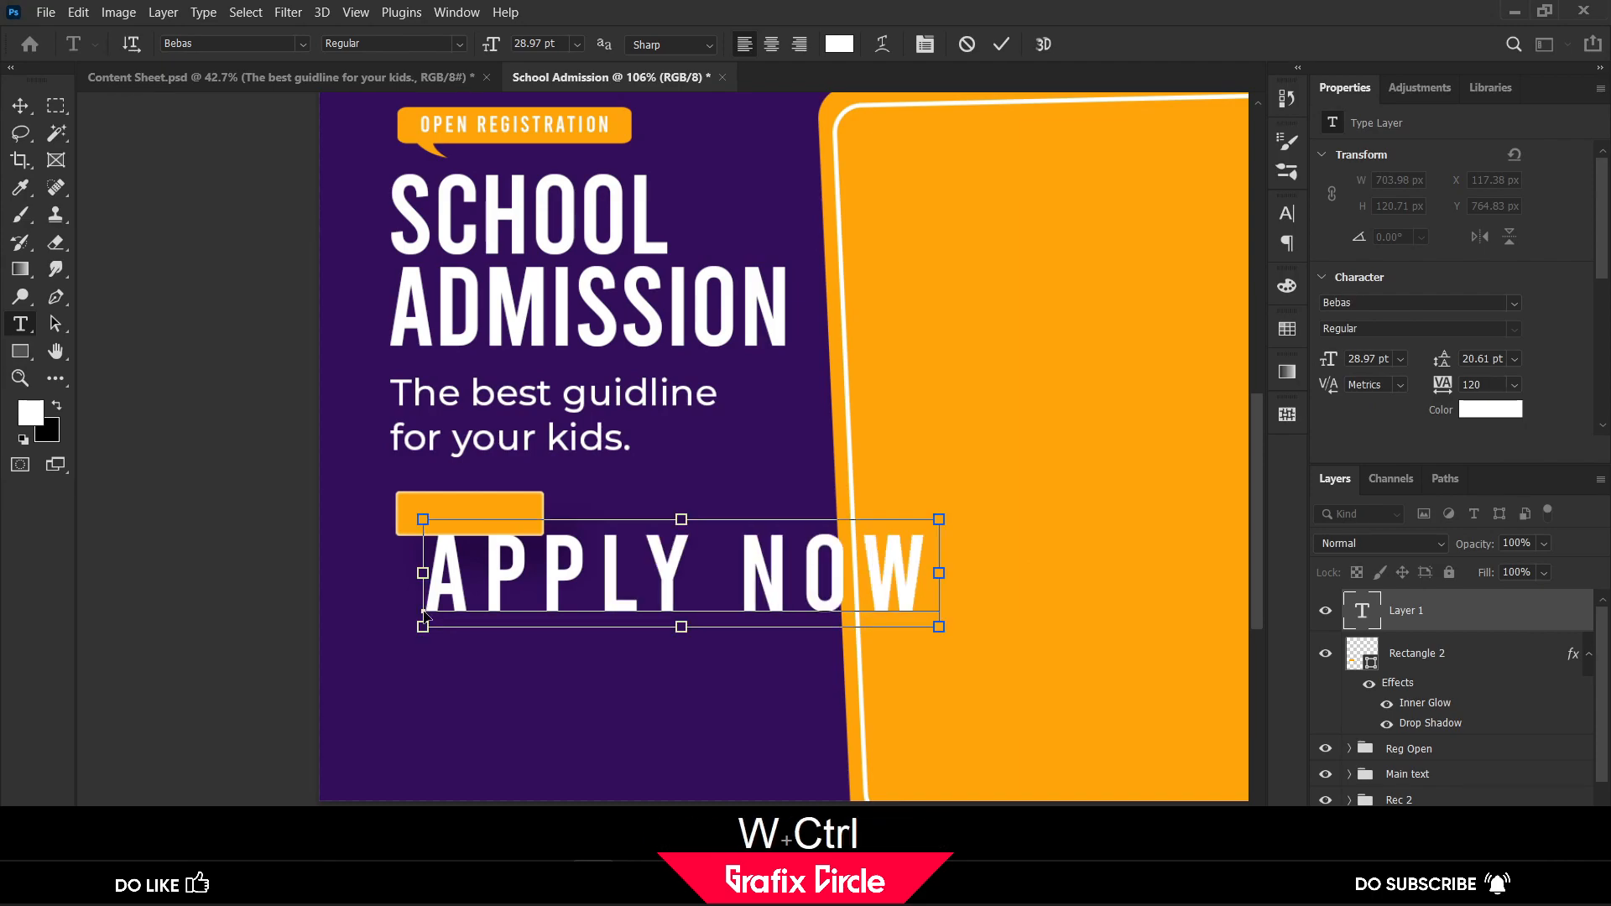
key(ctrl+a)
click(1515, 385)
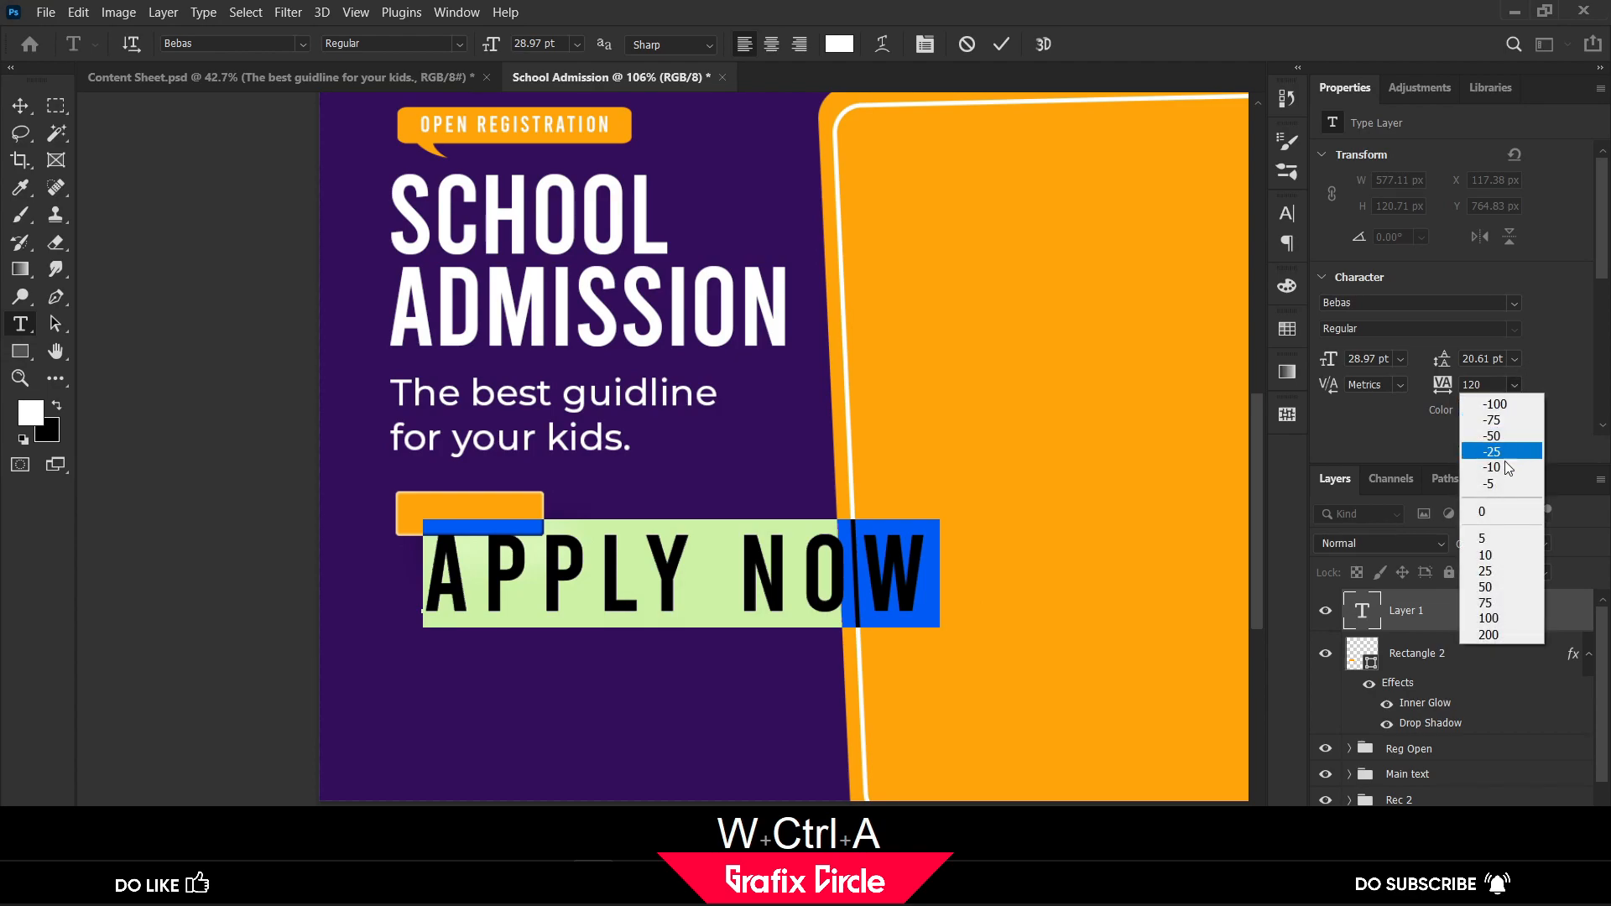
click(1501, 514)
click(20, 106)
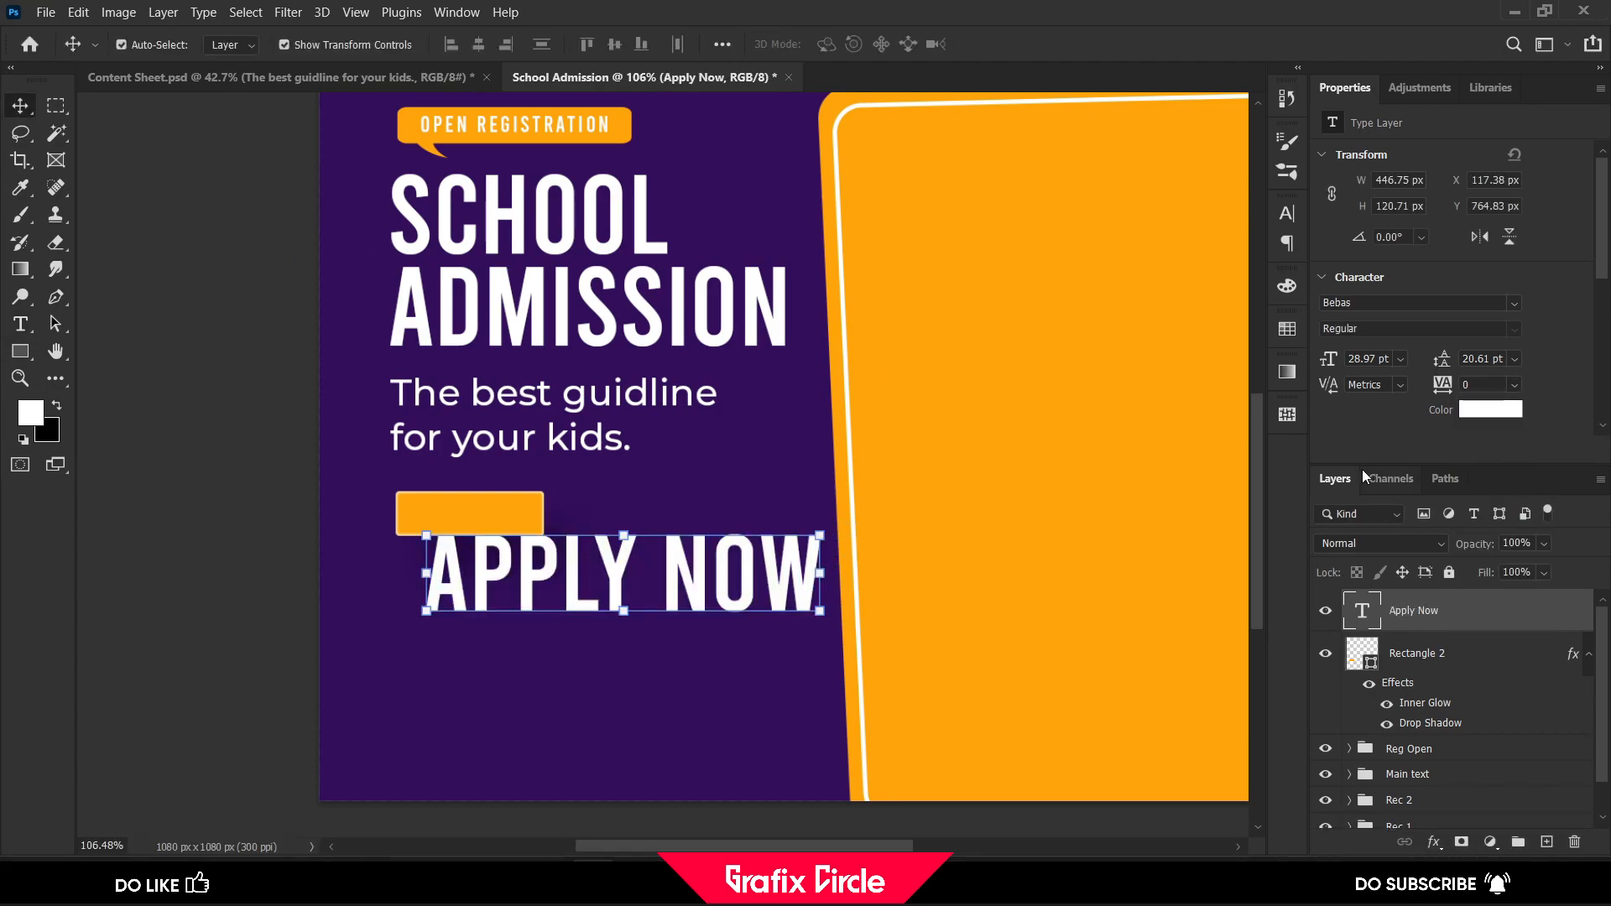
Set the Apply Now text to 8 pt and move it onto the orange rectangle
click(1398, 359)
click(1399, 466)
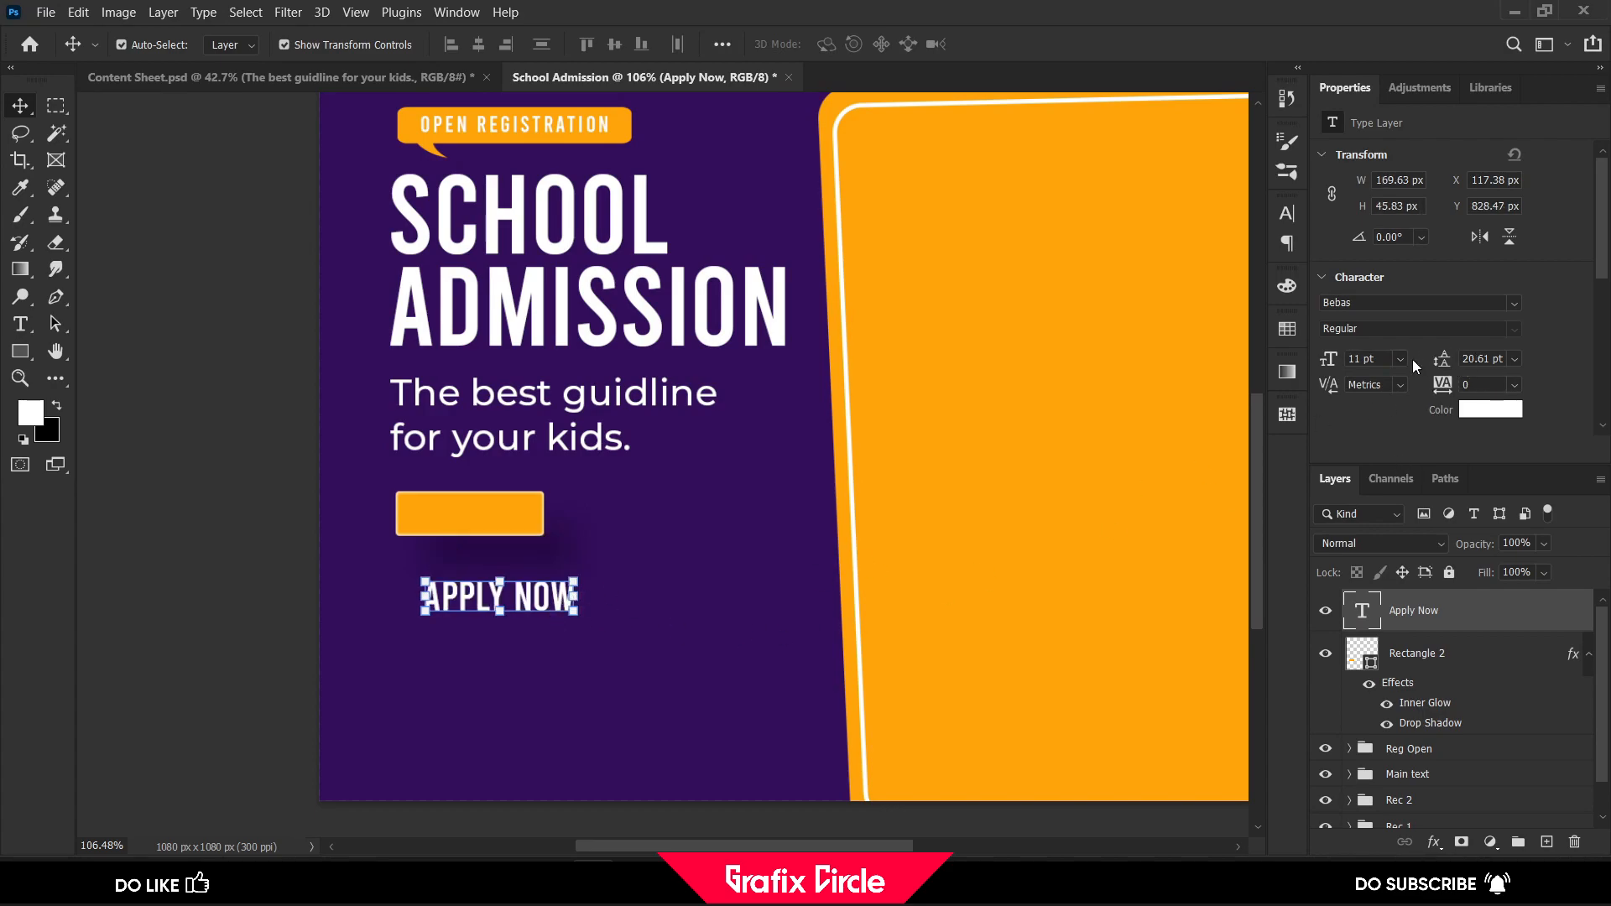
click(1398, 359)
click(1386, 426)
drag(525, 599, 496, 521)
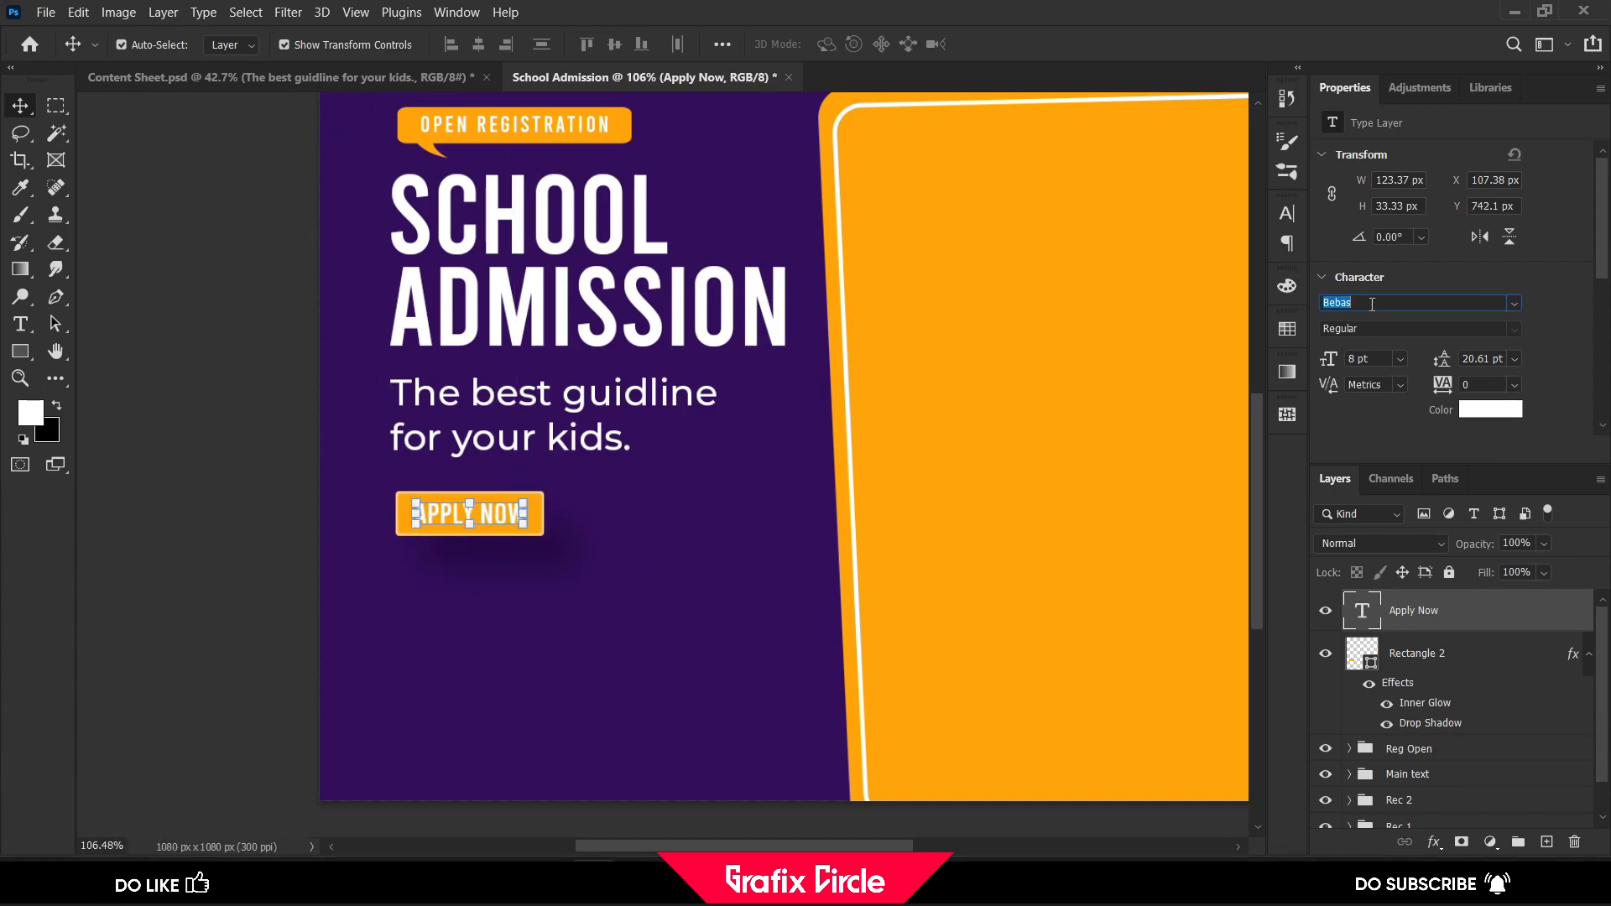
Change the Apply Now text's font to Montserrat Medium
text(mon)
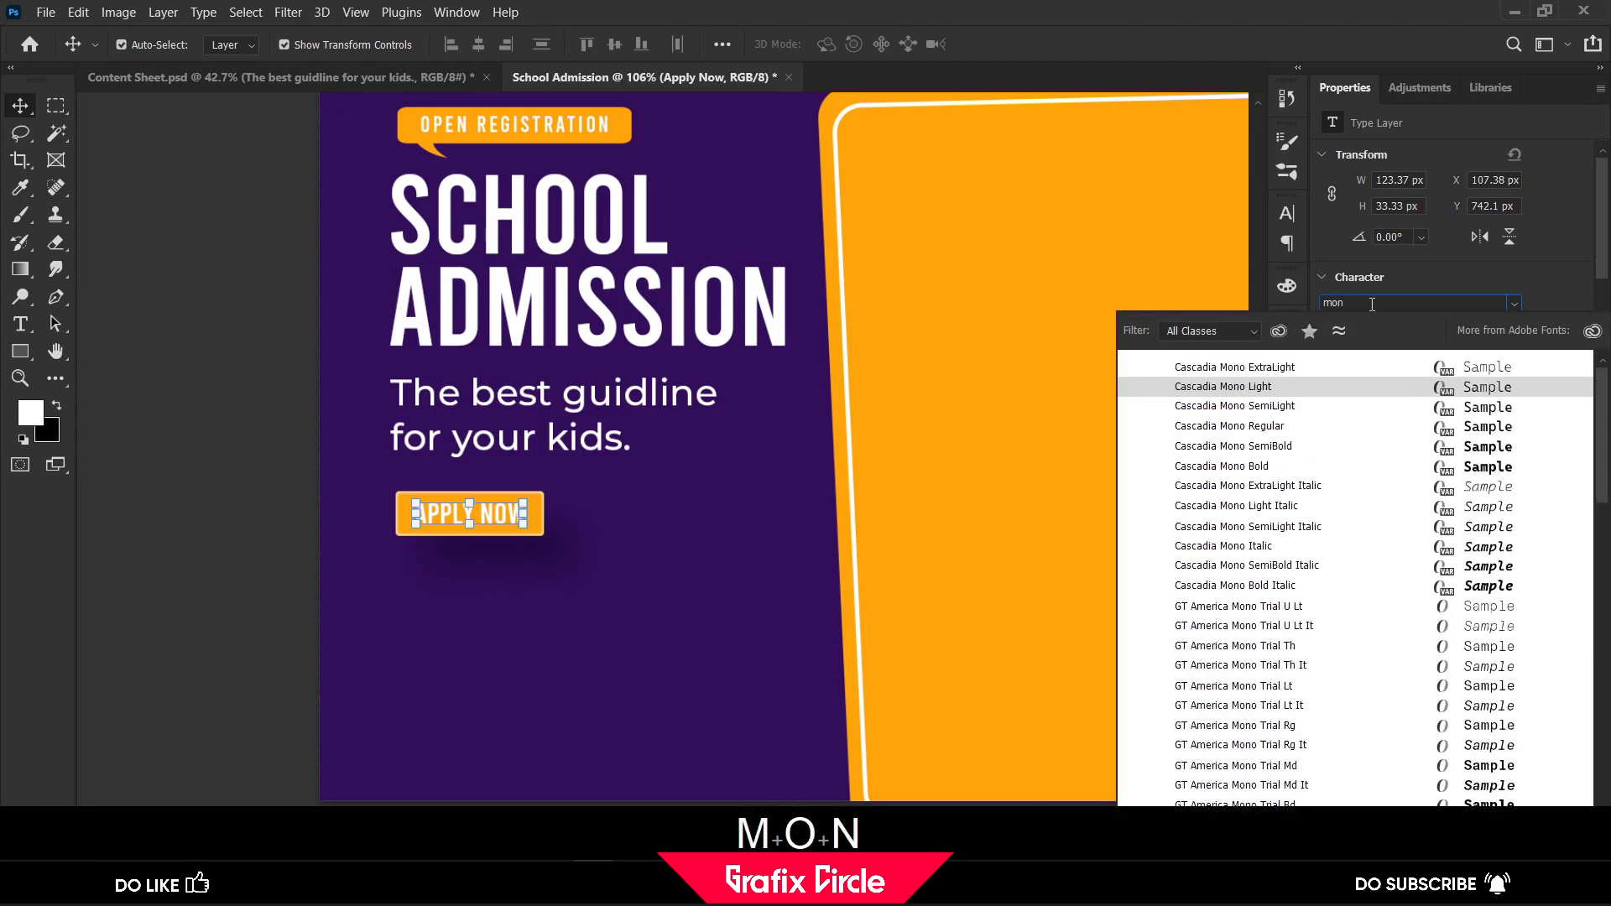
text(tserrat)
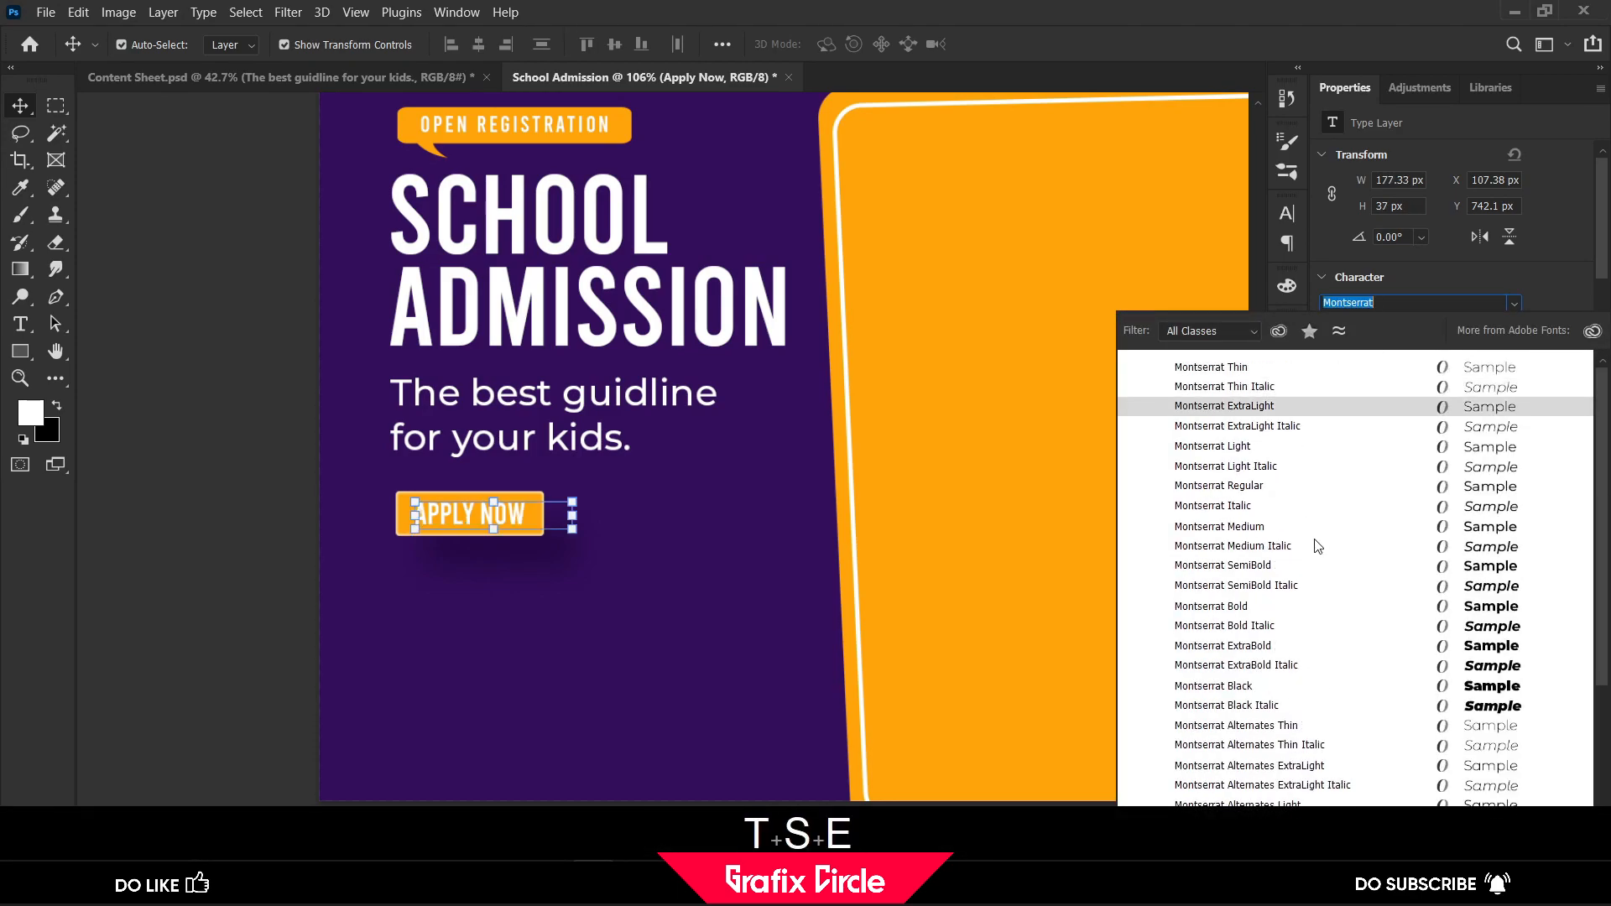
click(1311, 527)
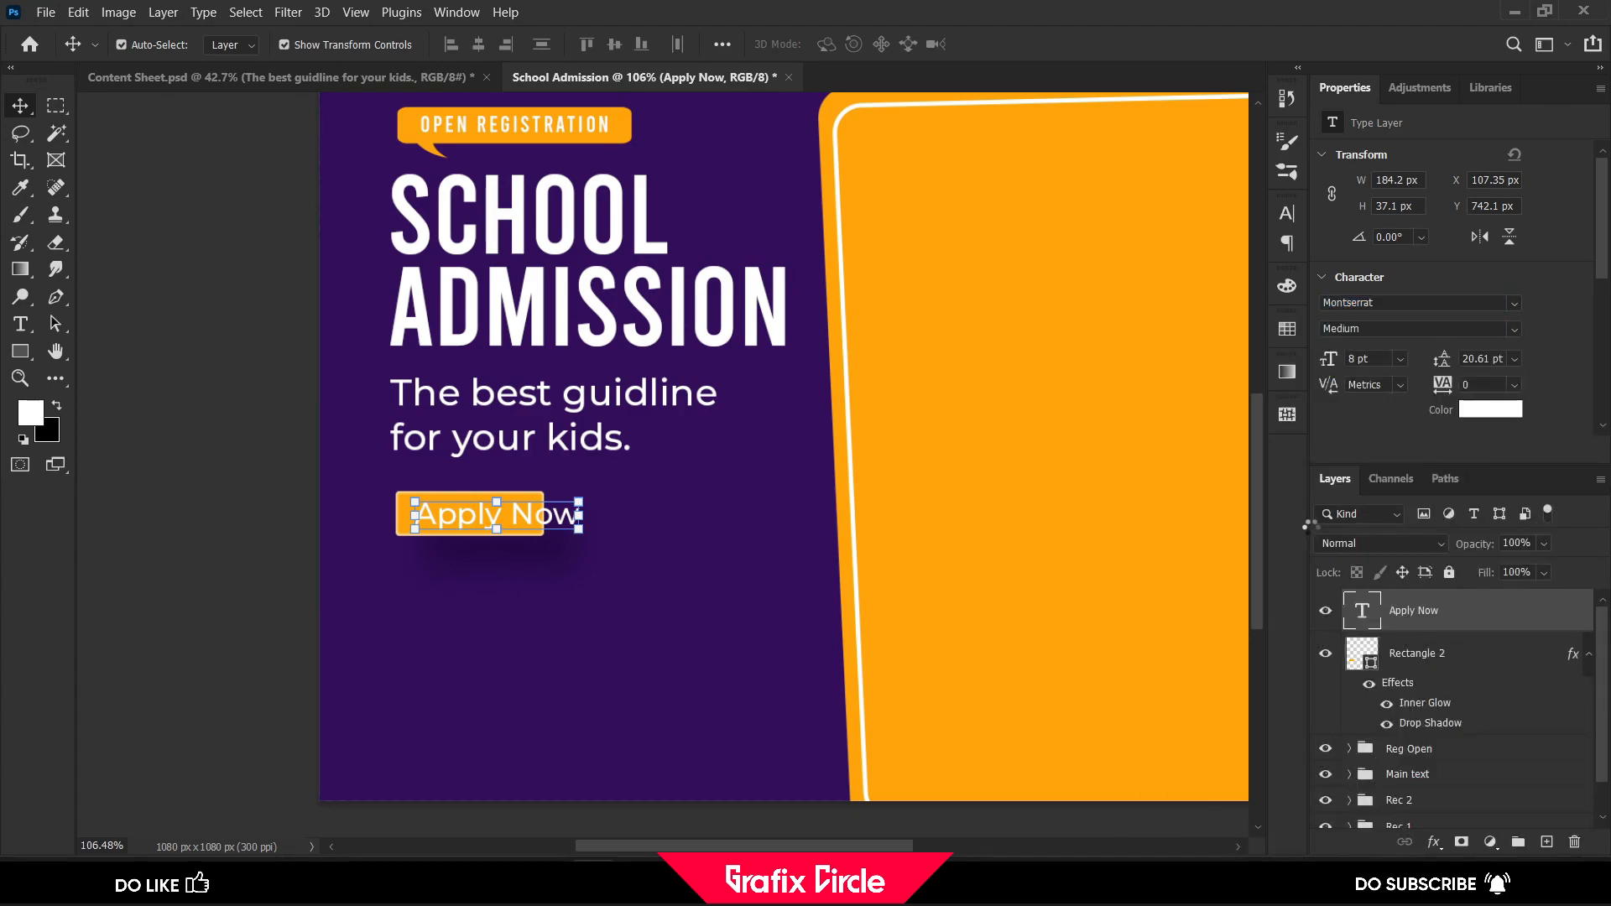
Scale the Apply Now text down to about 67.85% and centre it inside the orange rectangle
drag(580, 516, 504, 515)
scroll(513, 523, up, 5)
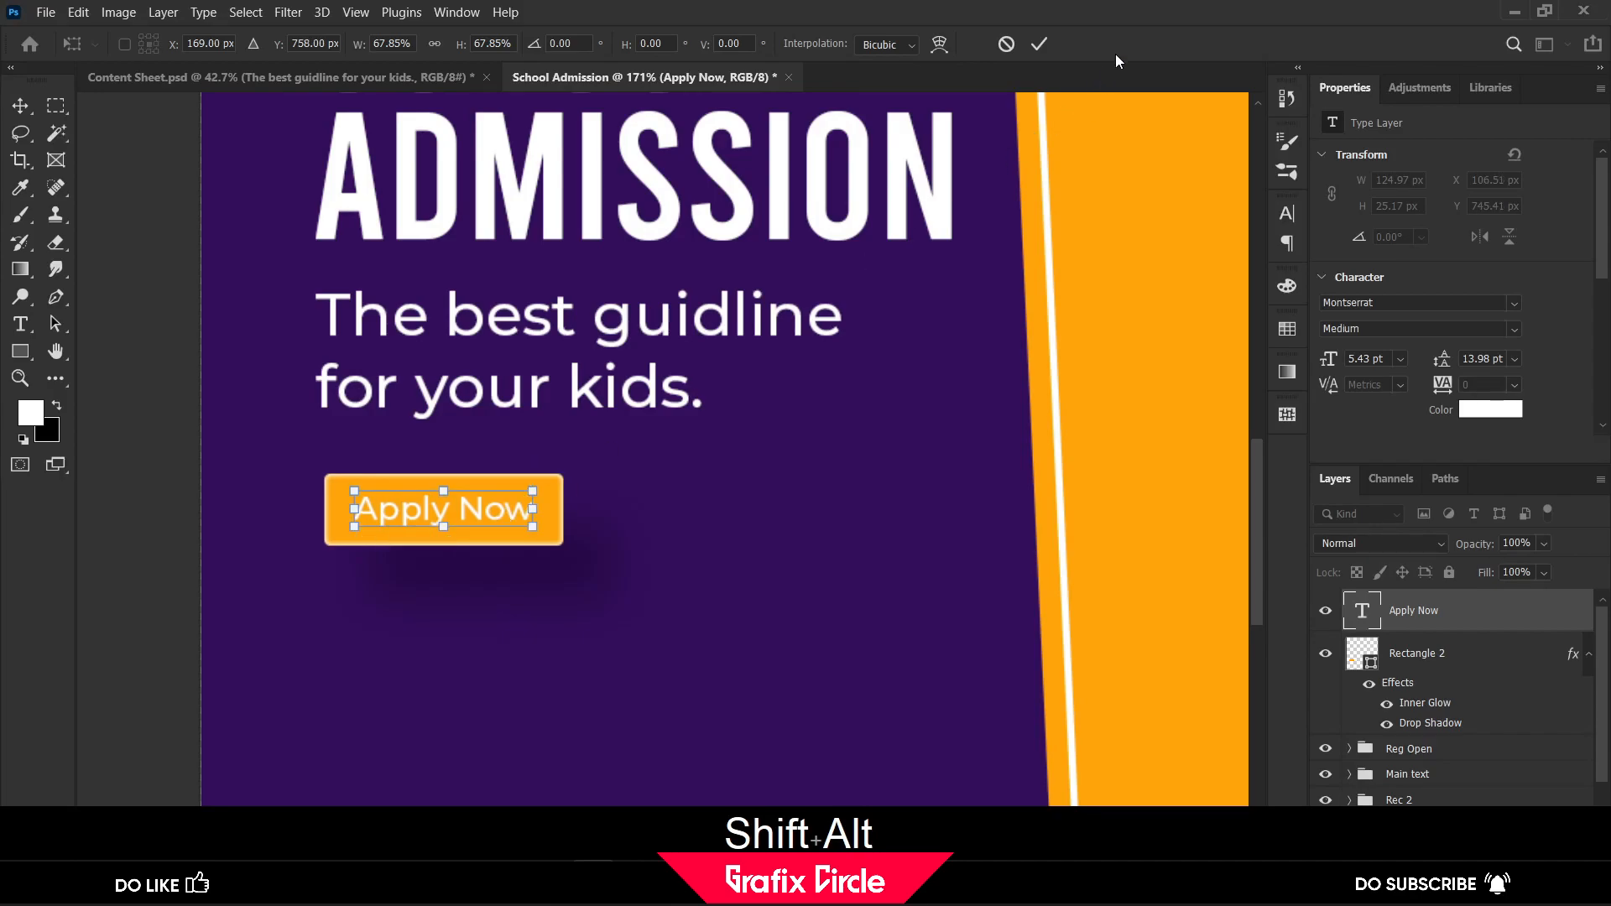
key(Return)
click(179, 367)
Group the Apply Now text with its orange rectangle and name the group "Apply Now Button"
scroll(234, 395, down, 4)
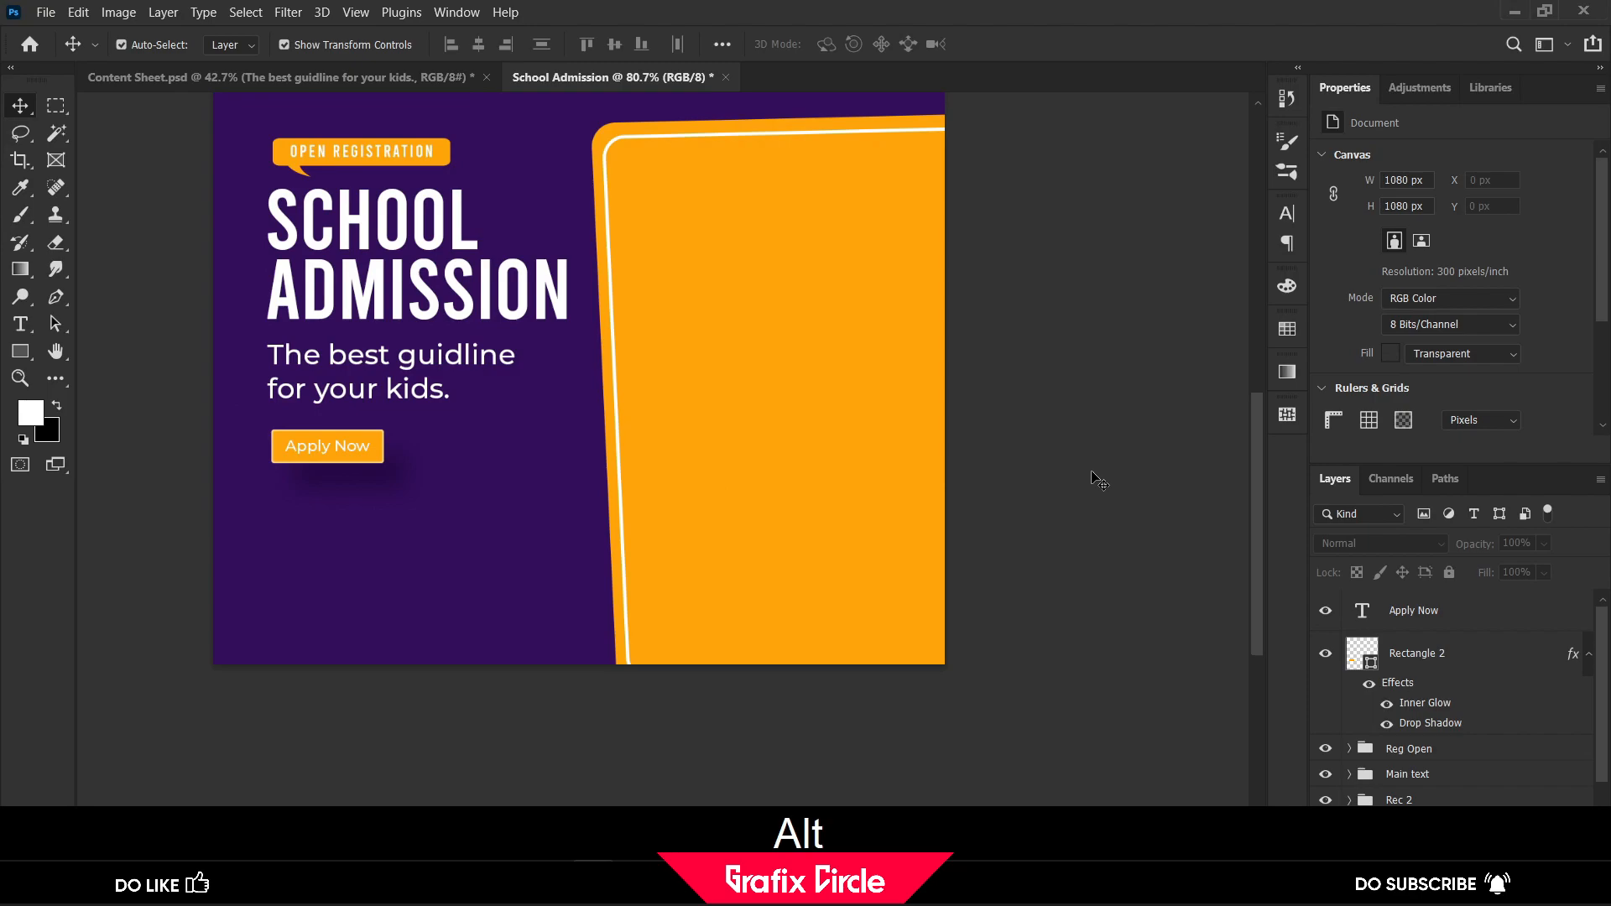
click(1443, 618)
shift+click(1489, 663)
key(ctrl+shift+g)
double_click(1406, 602)
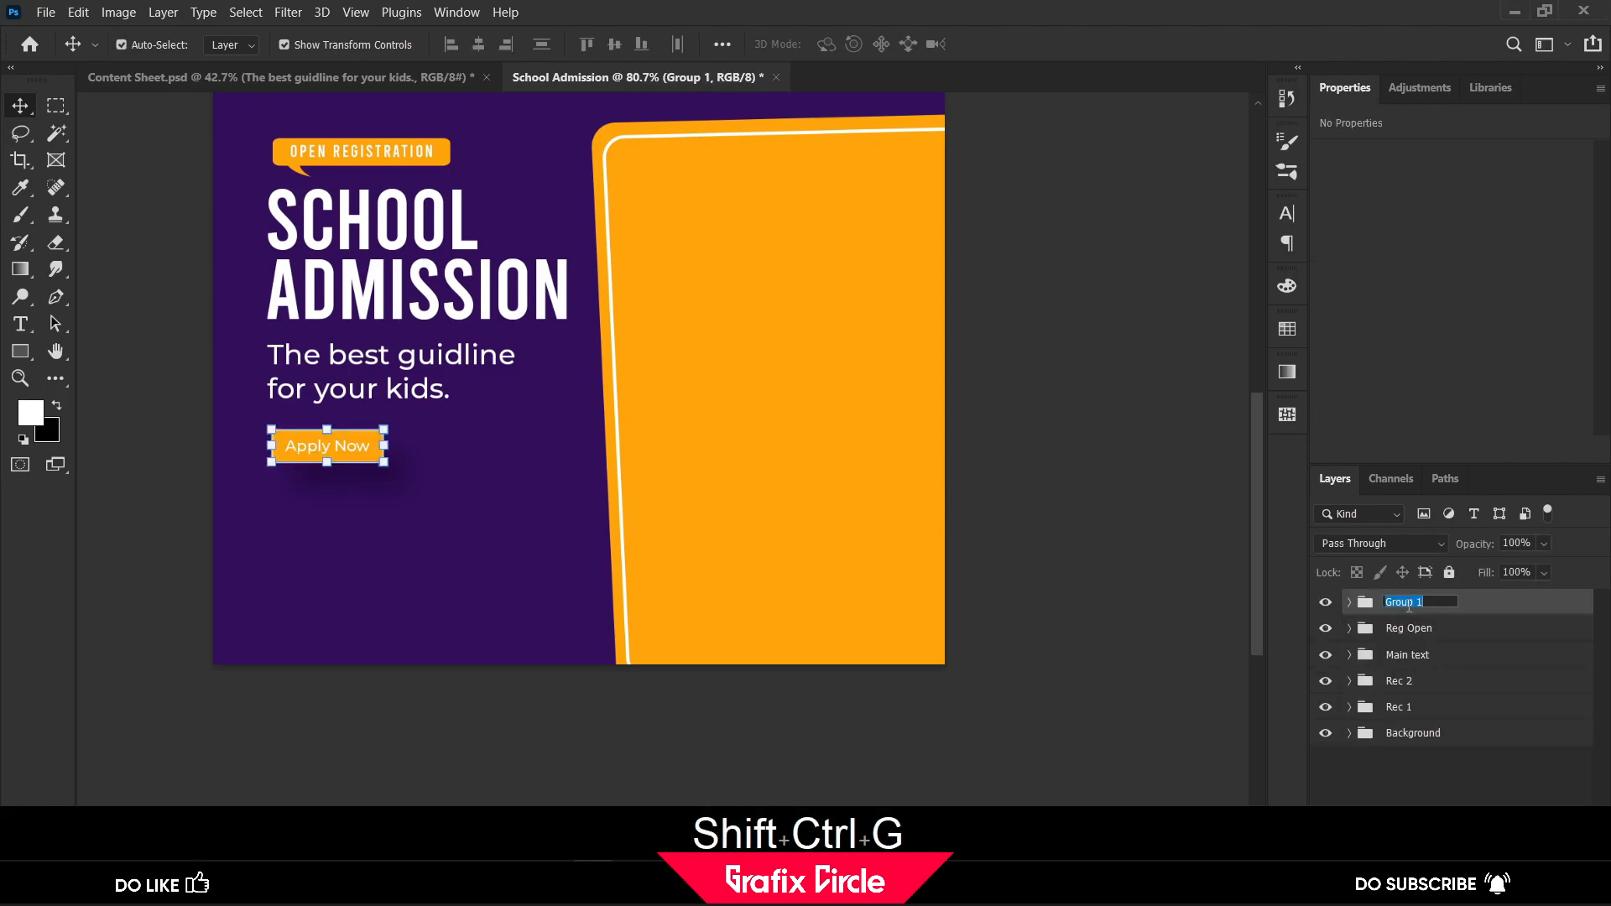
text(Apply)
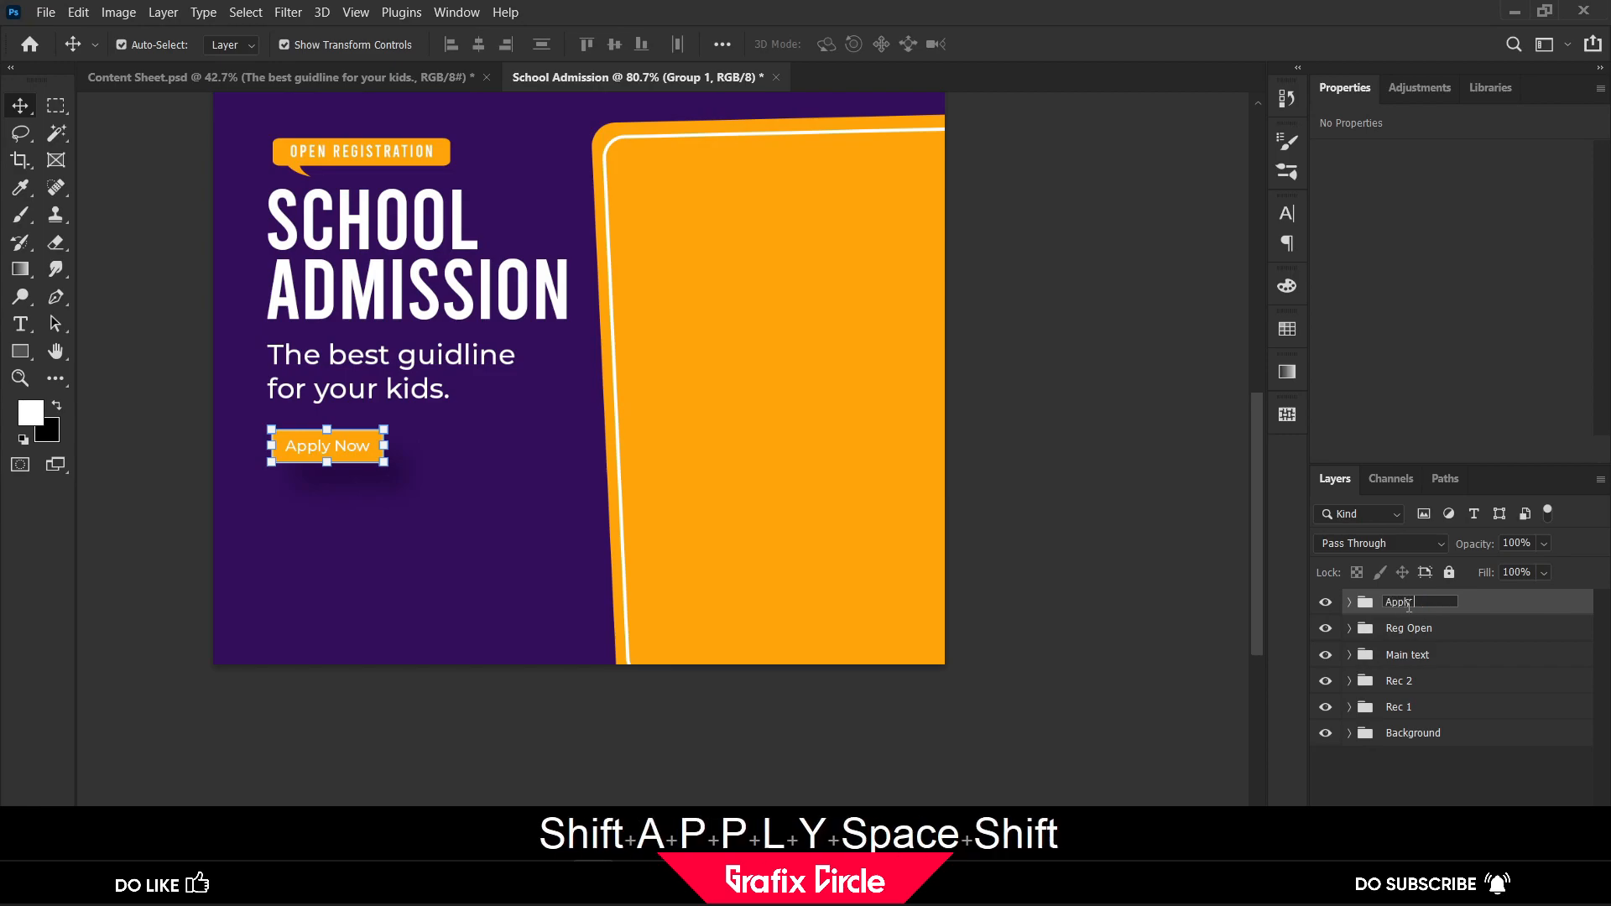
text( Now Button)
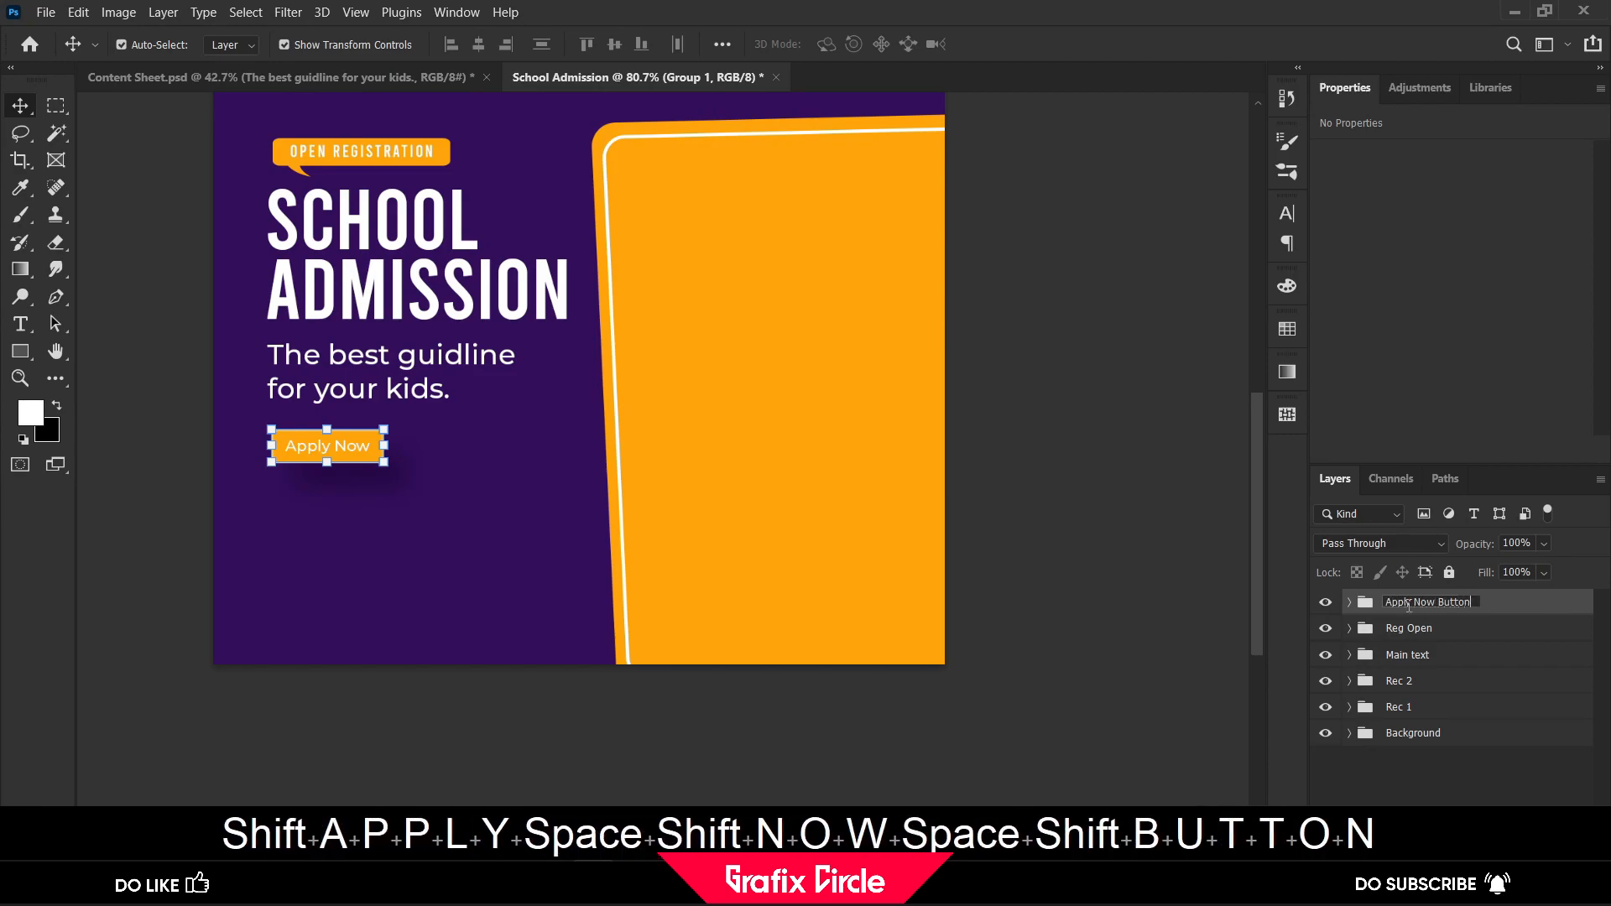
key(Return)
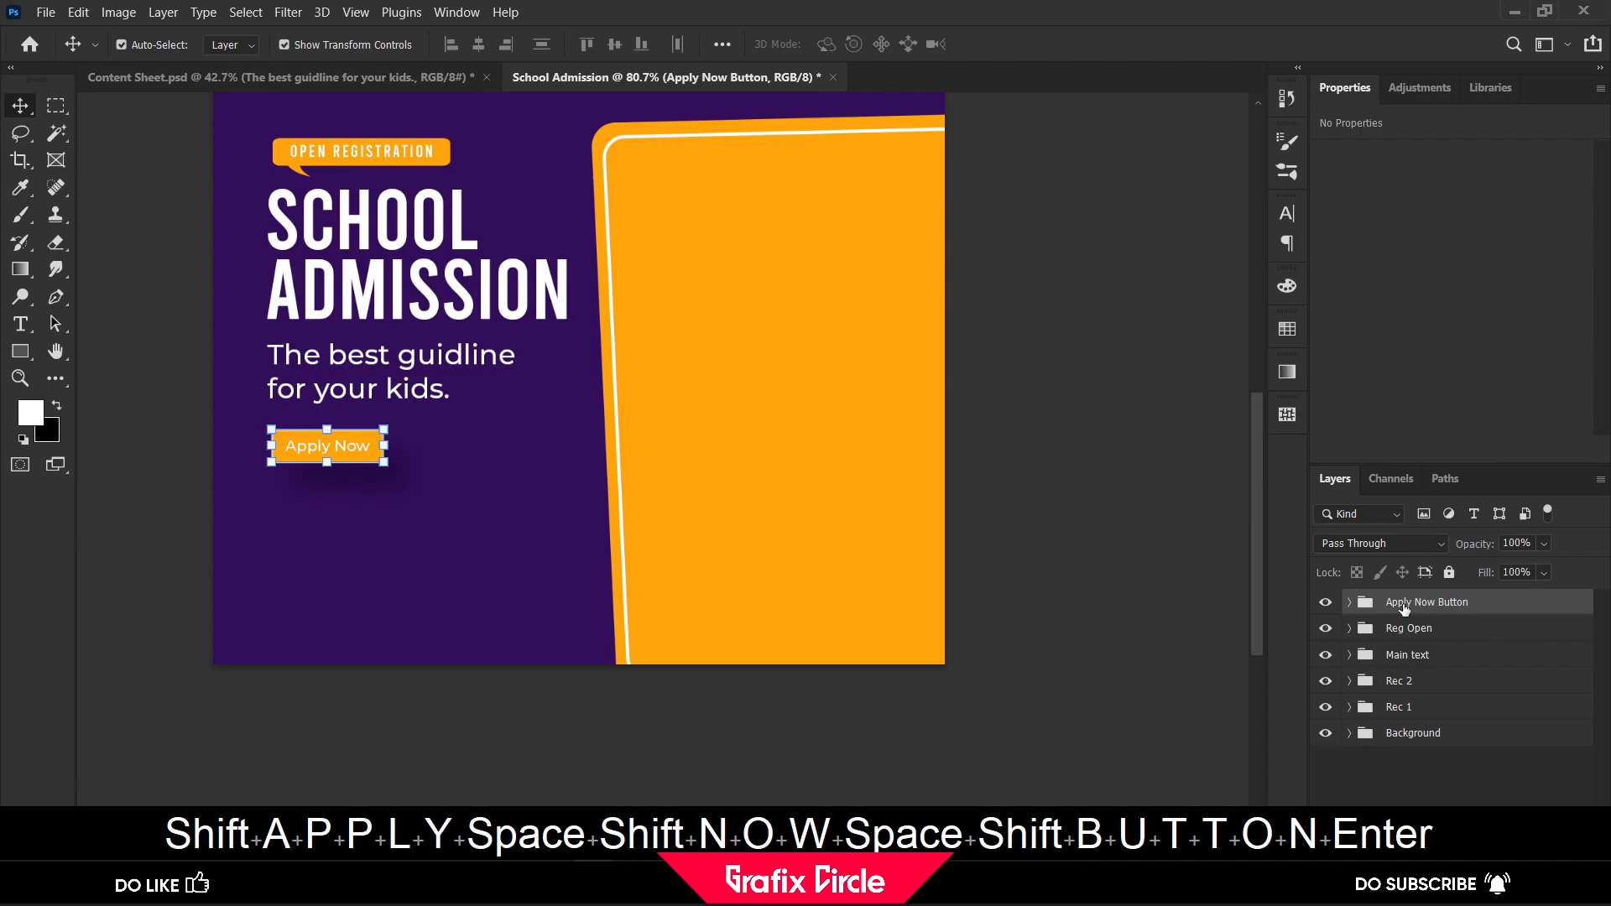
click(1049, 535)
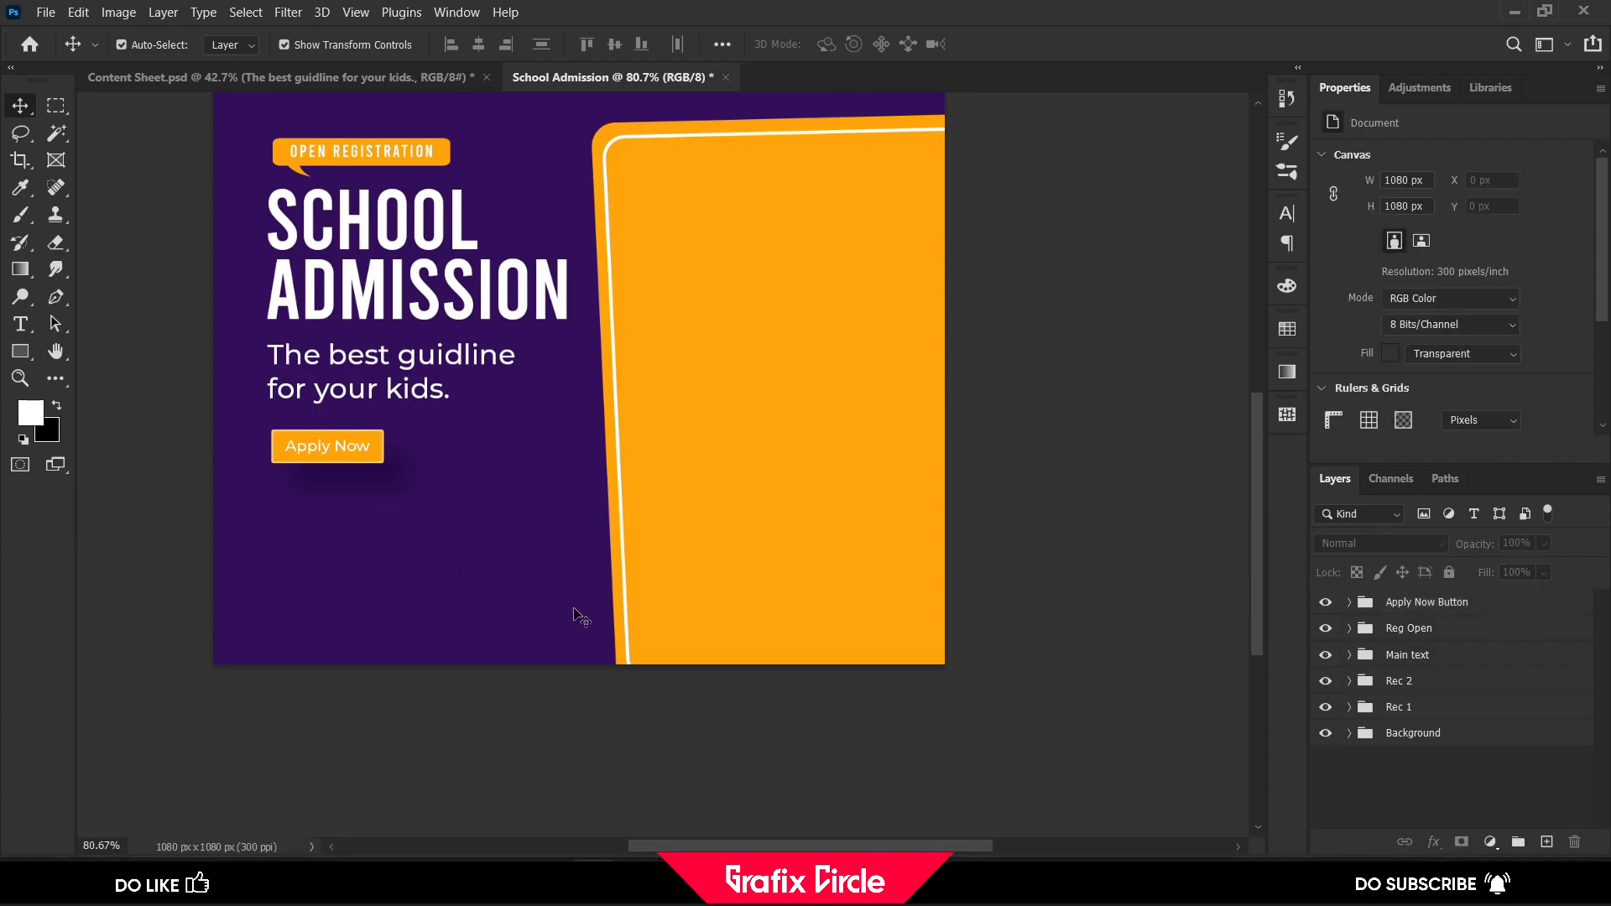
Add the text "BEFORE 20 JULY" below the Apply Now button, leaving a wide gap between BEFORE and the date, and set it to 6 pt
click(20, 324)
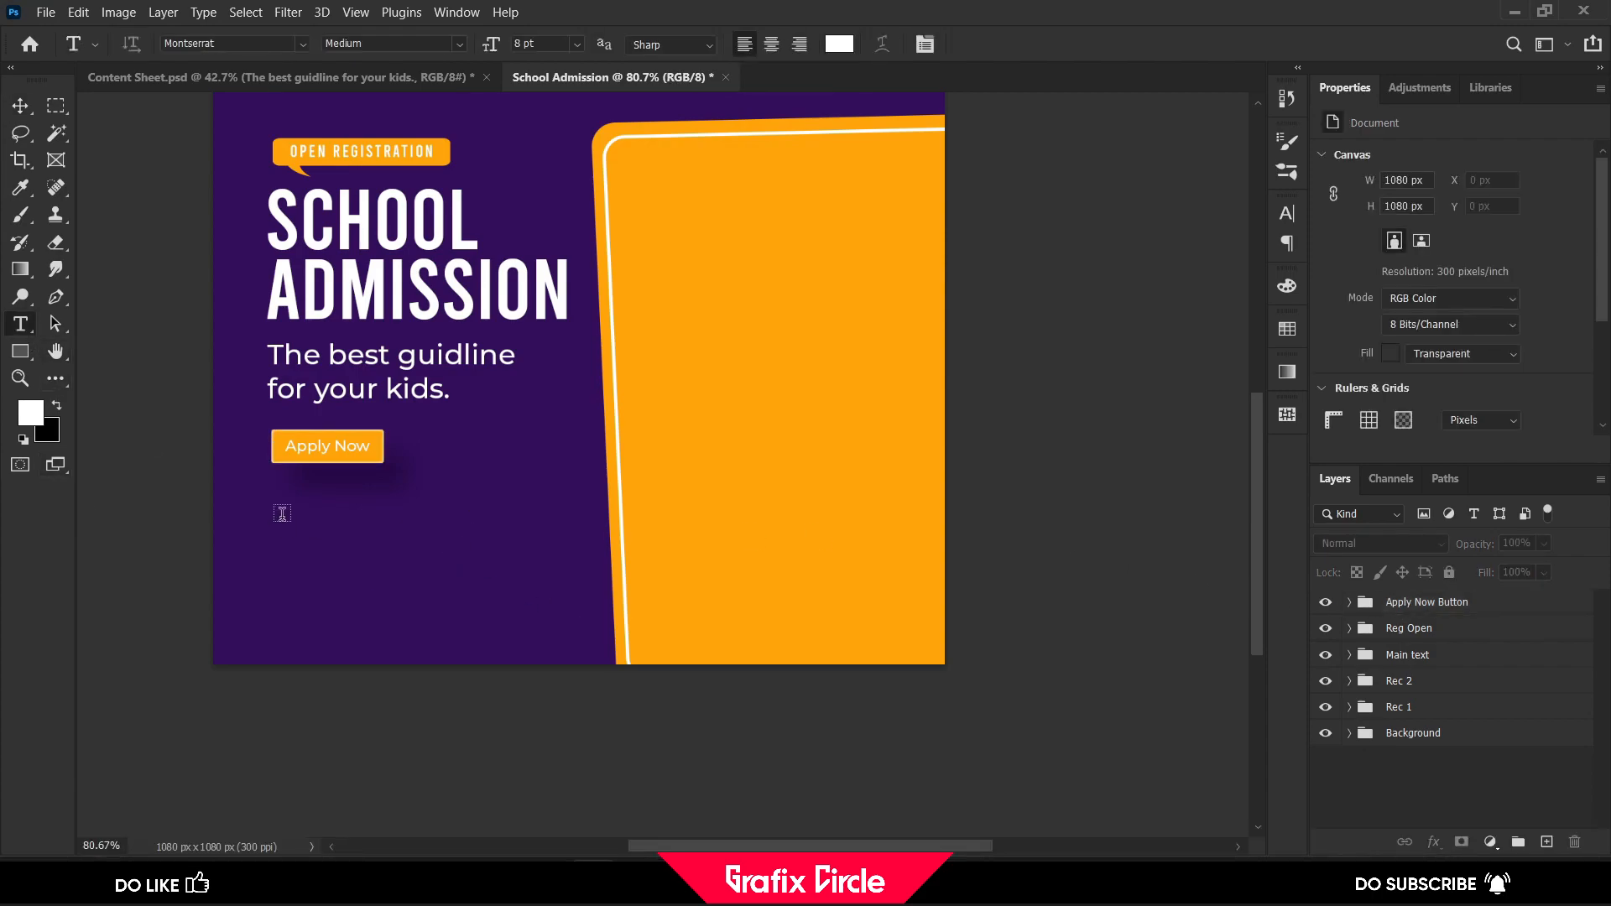
click(282, 514)
key(Caps_Lock)
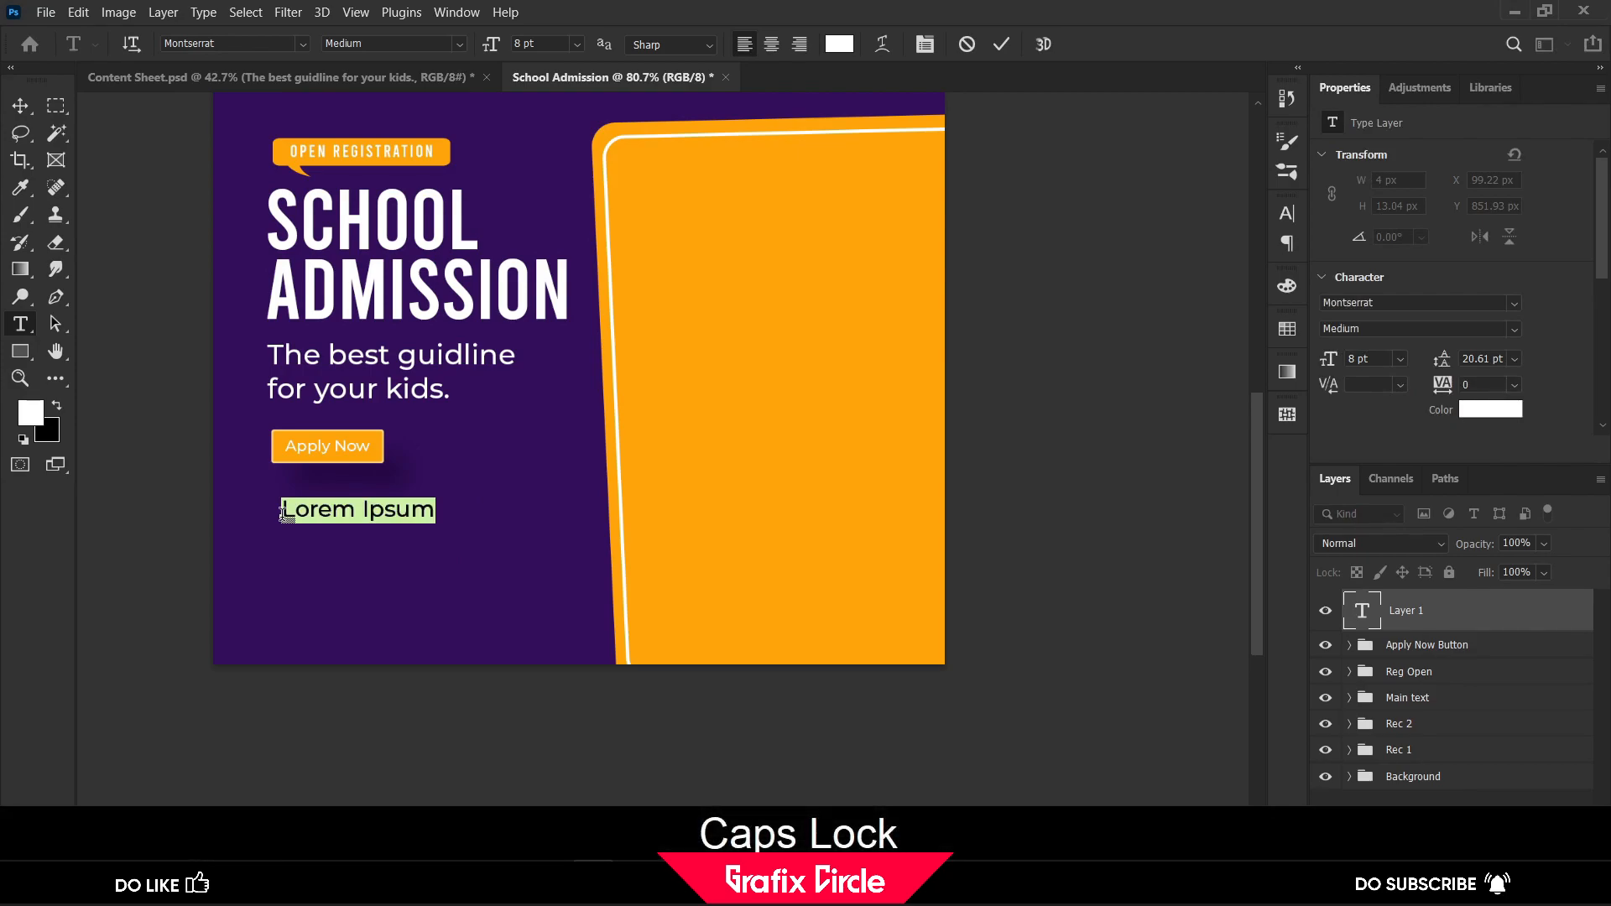
text(BEFOR)
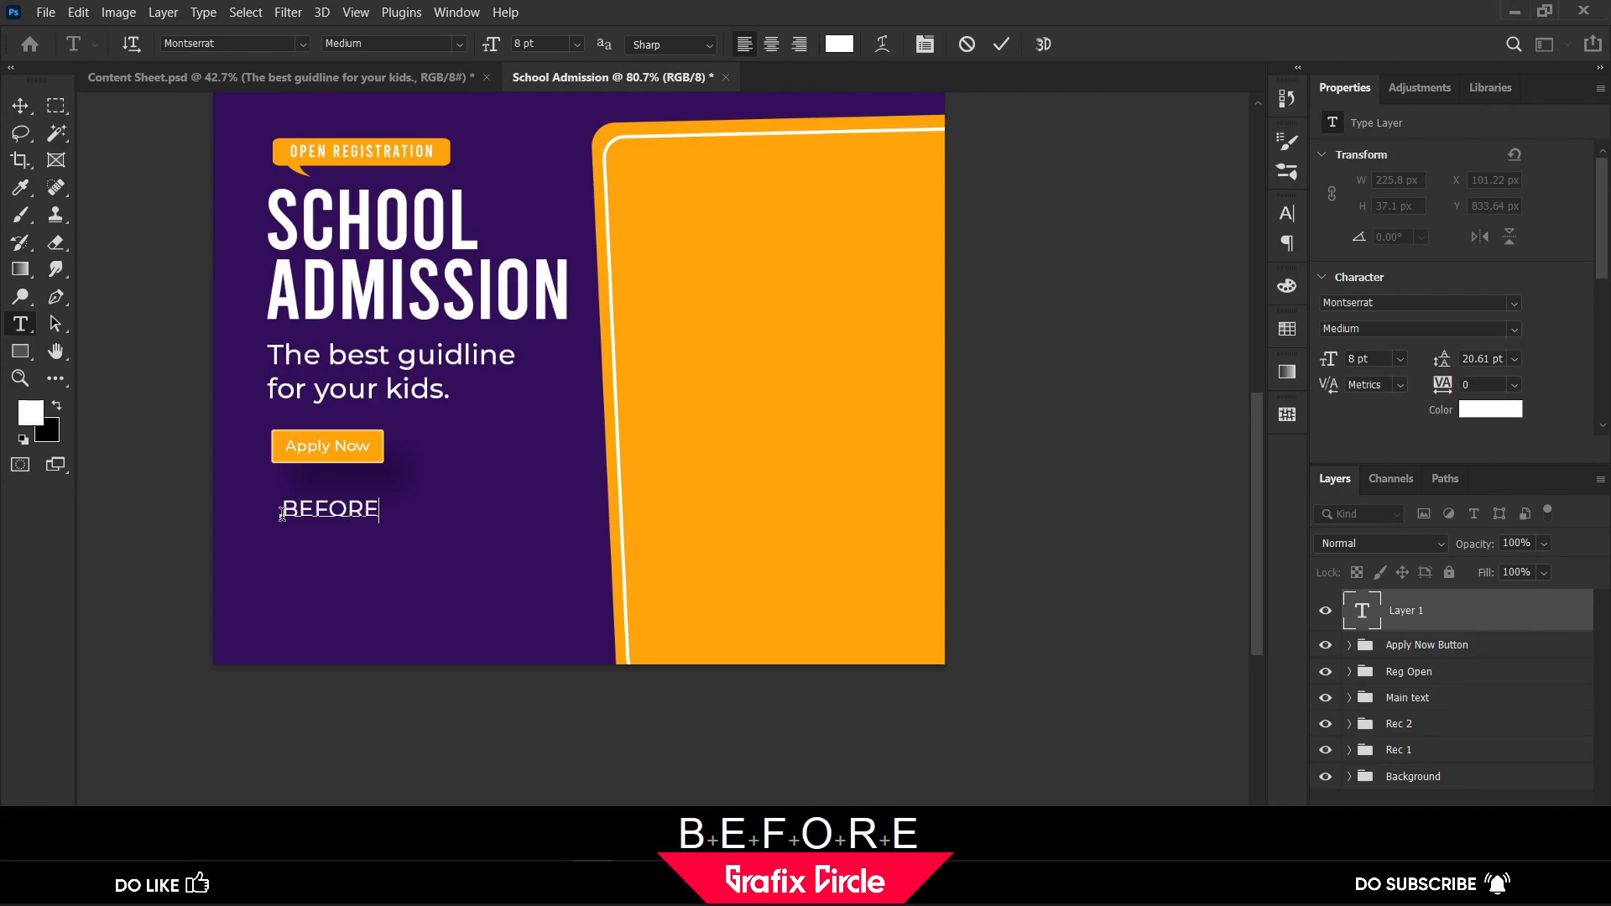
text(E   )
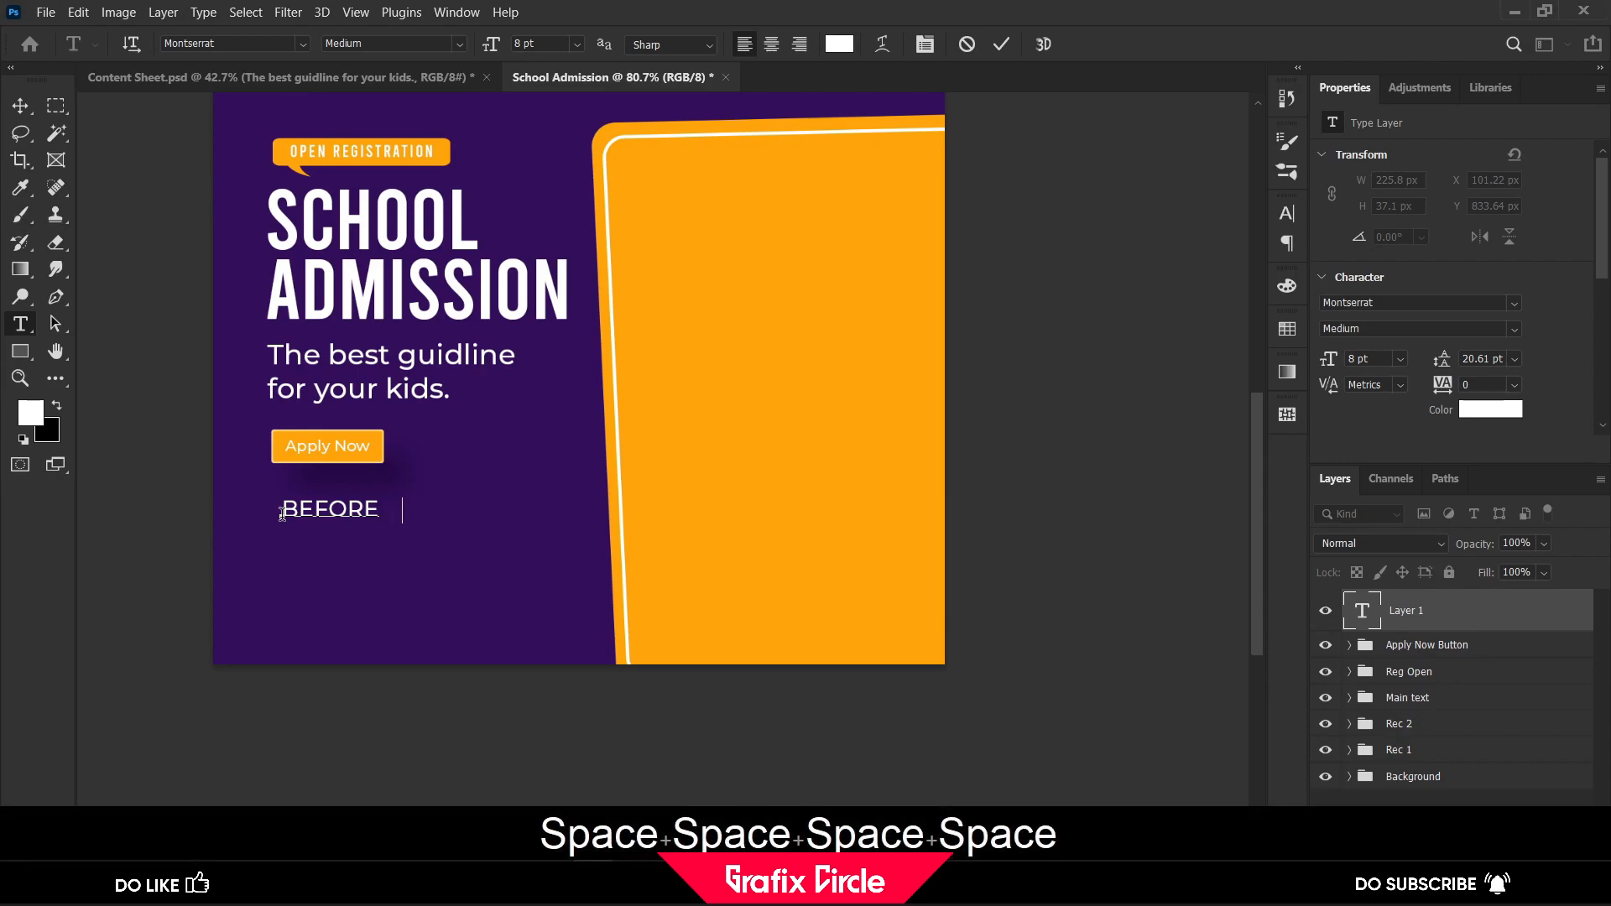
text( 20 JULY)
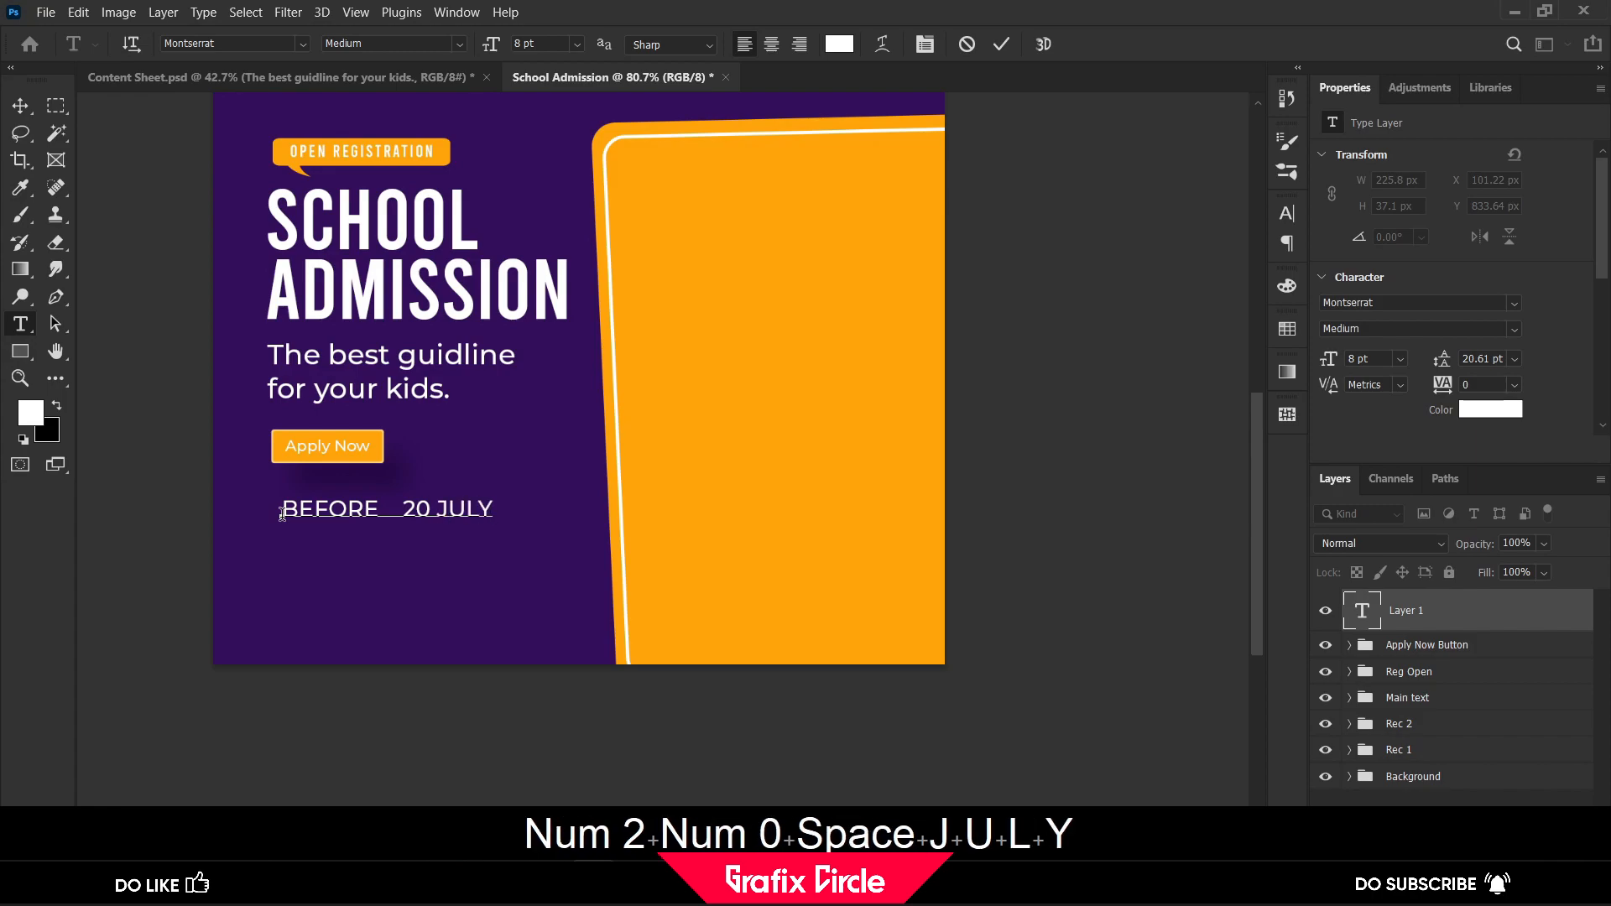
click(20, 107)
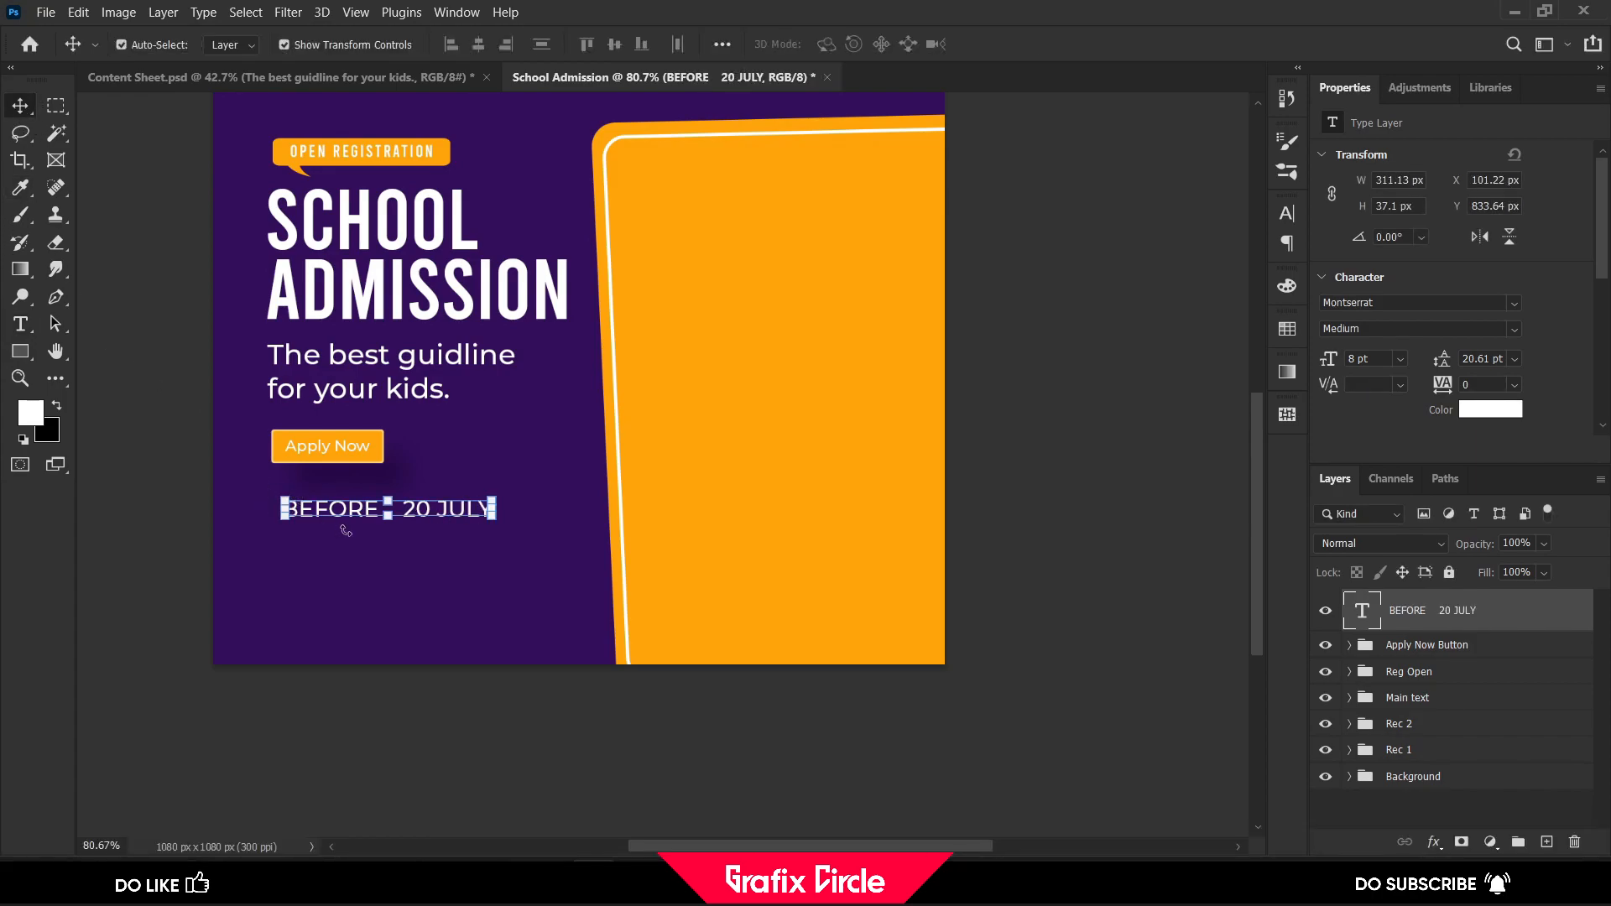
key(shift)
drag(1327, 361, 1326, 358)
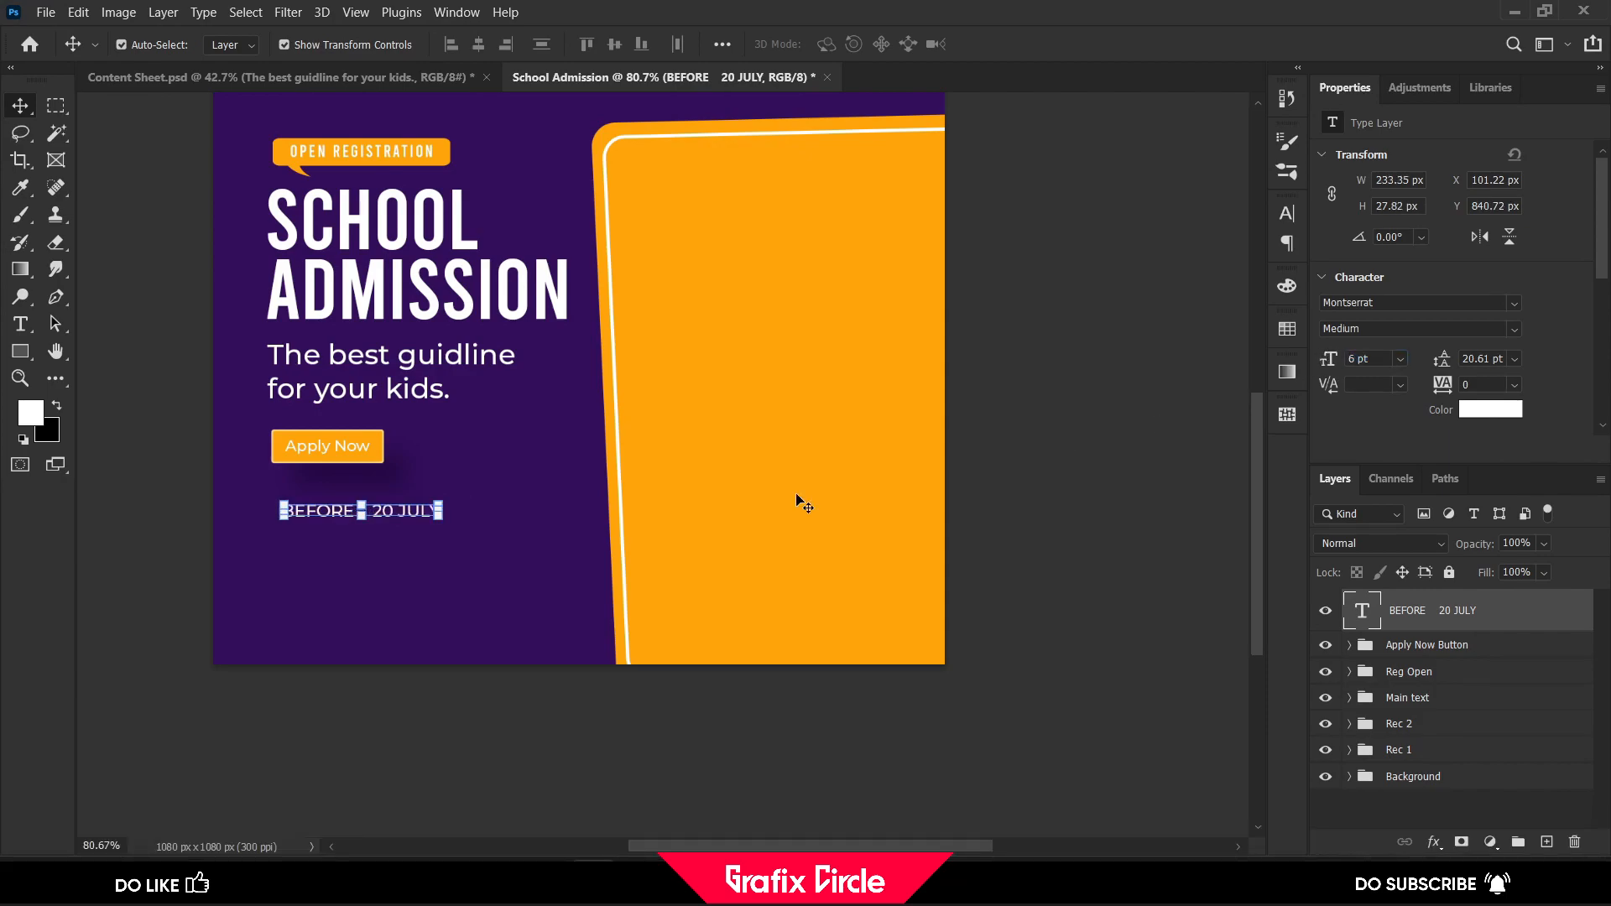
Scale the Apply Now Button group up to about 113.90%, keeping its upper-left corner in place
click(1435, 651)
key(shift)
drag(389, 466, 402, 474)
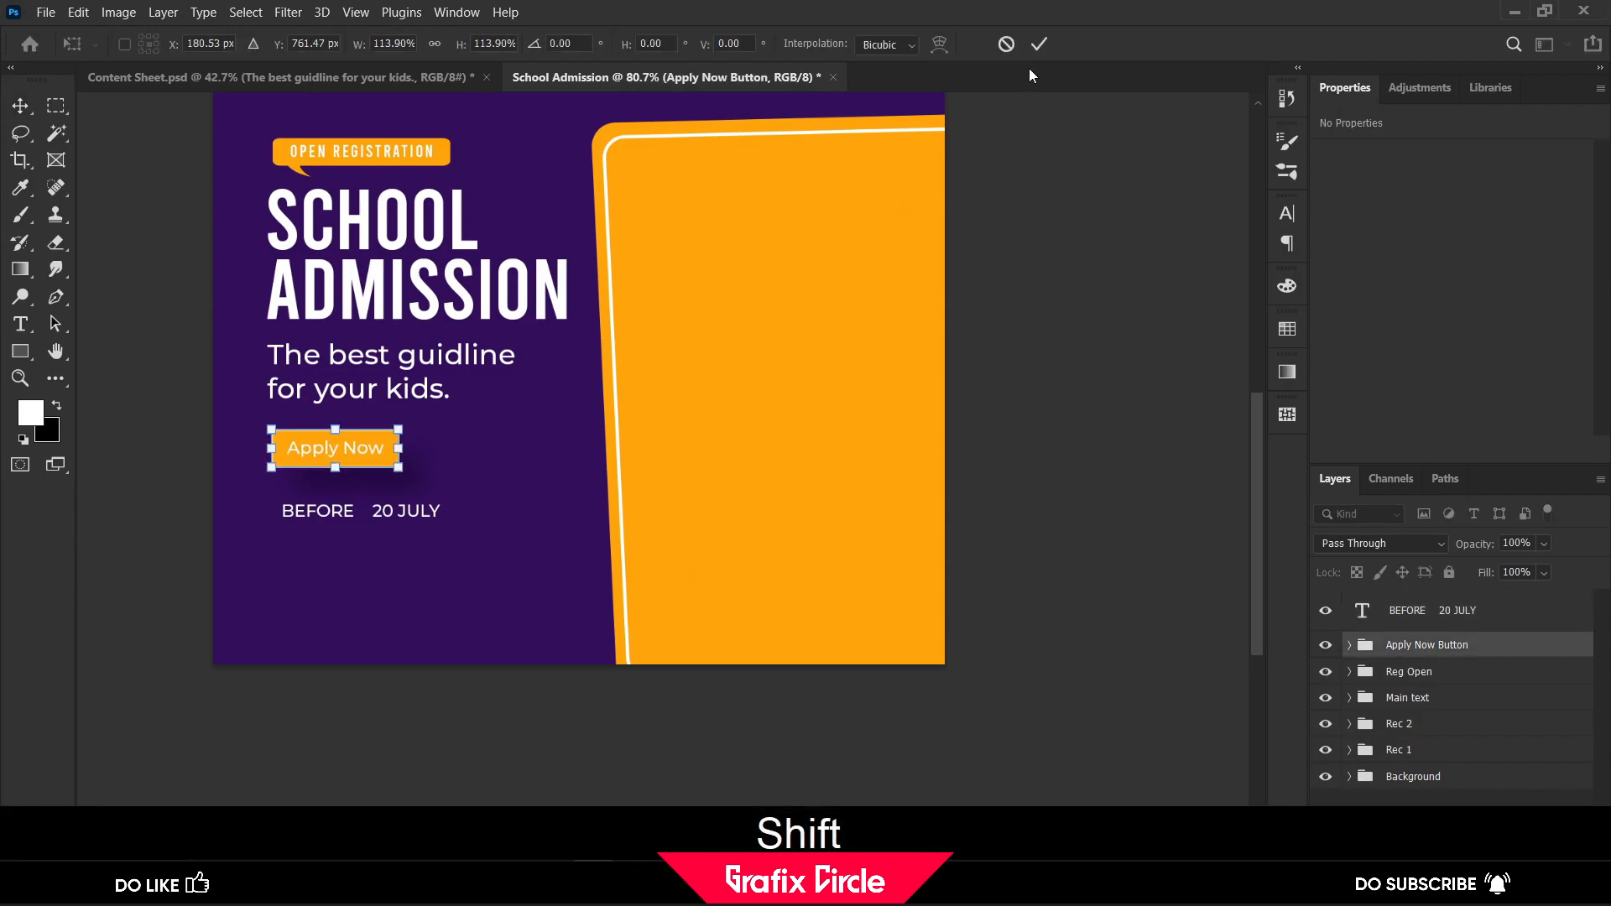
click(1038, 43)
Move the date text so it lines up with the left edge of the Apply Now button
alt+scroll(288, 511, up, 2)
click(312, 518)
drag(312, 519, 298, 520)
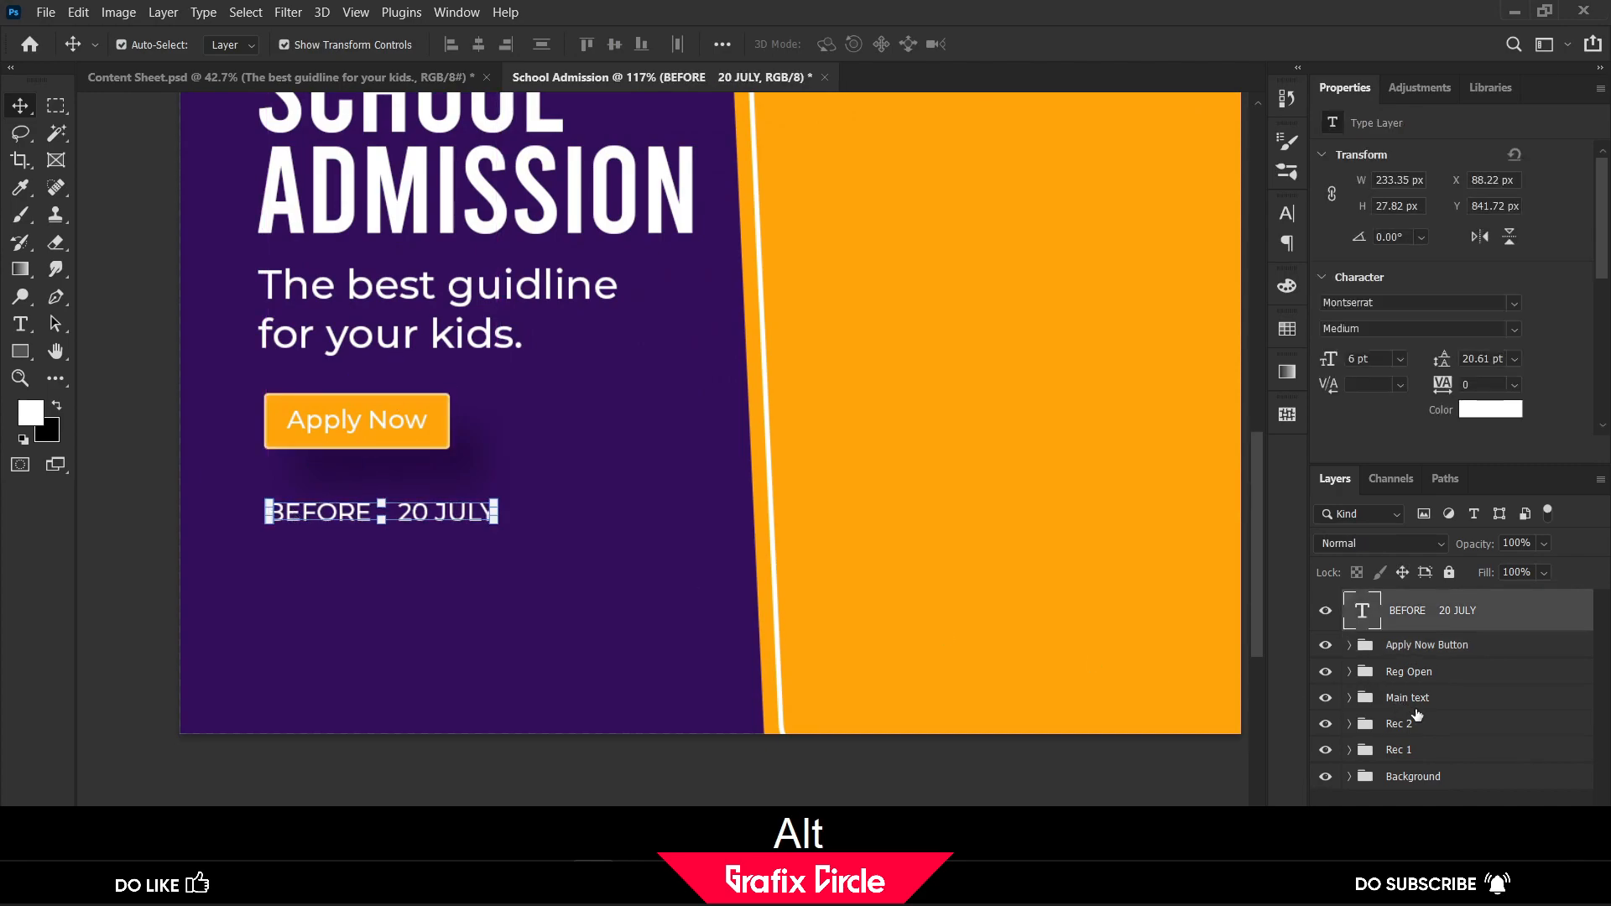
Draw a vertical line about 45 px long in the gap between BEFORE and 20 JULY with the Line tool
click(21, 351)
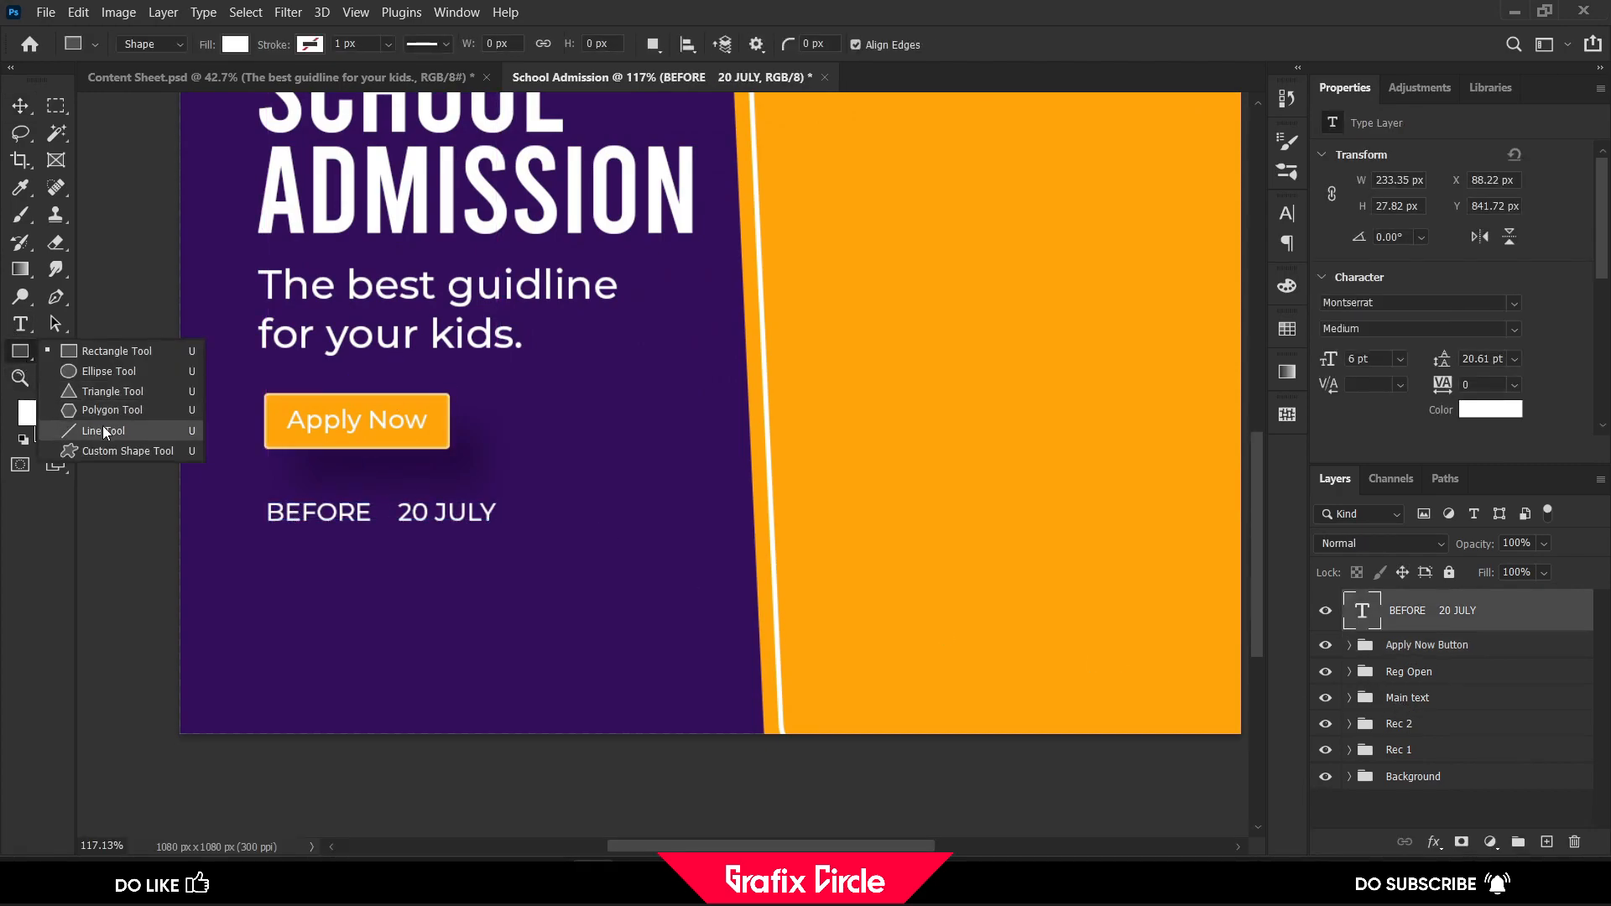
click(104, 430)
drag(384, 492, 384, 536)
Give the vertical divider line an orange 3 px stroke and no fill
click(1386, 338)
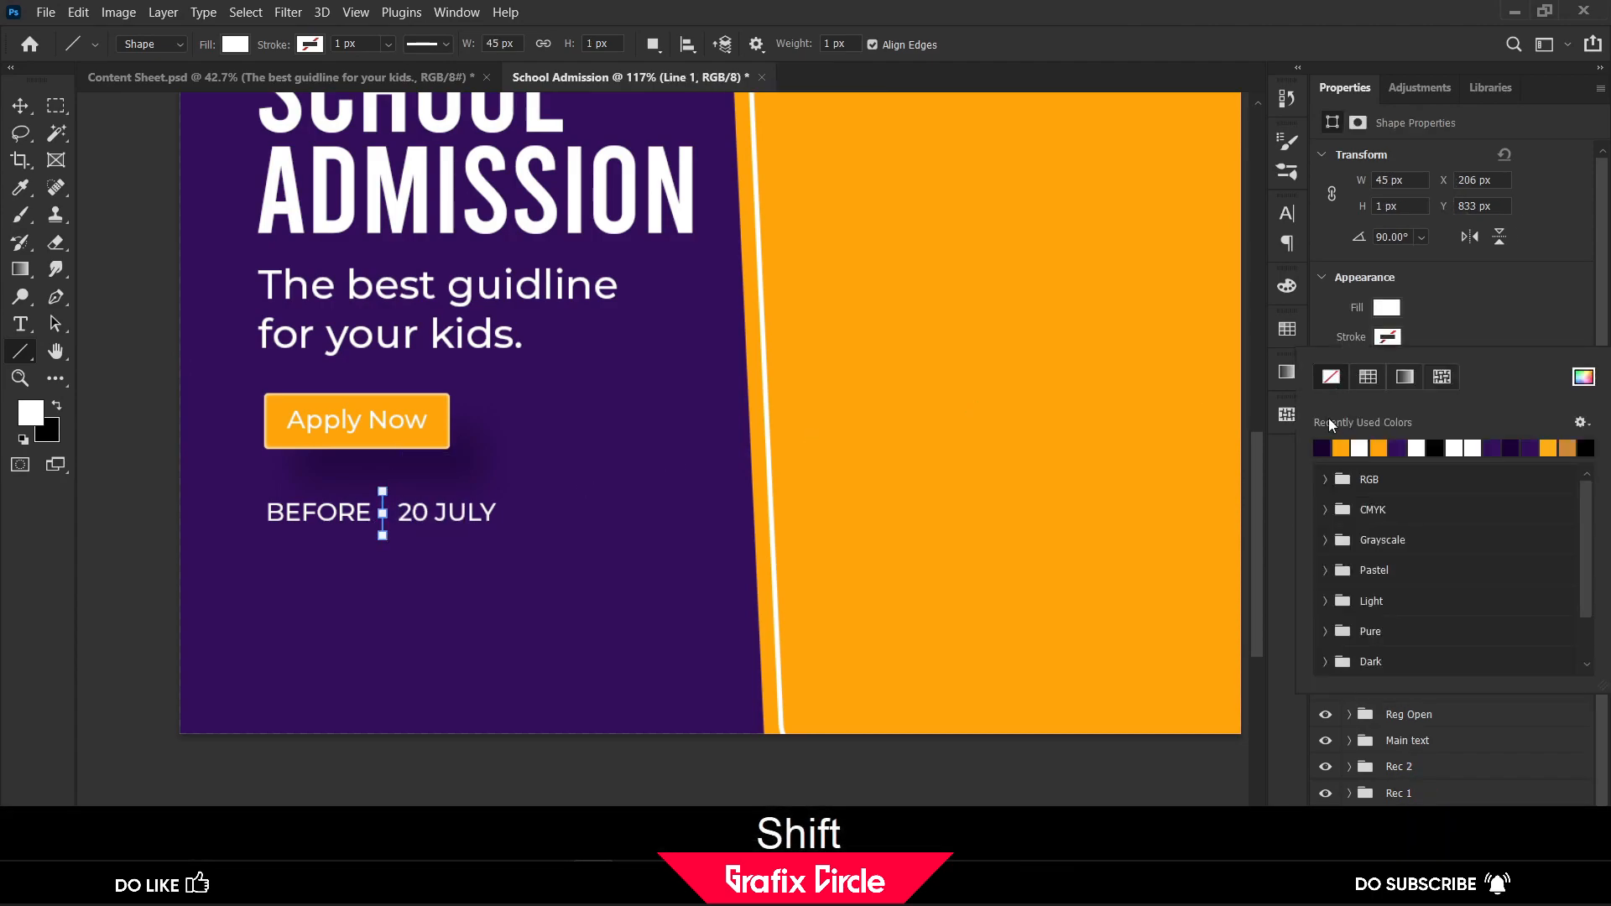
click(1347, 451)
click(1388, 309)
click(1332, 348)
click(1394, 311)
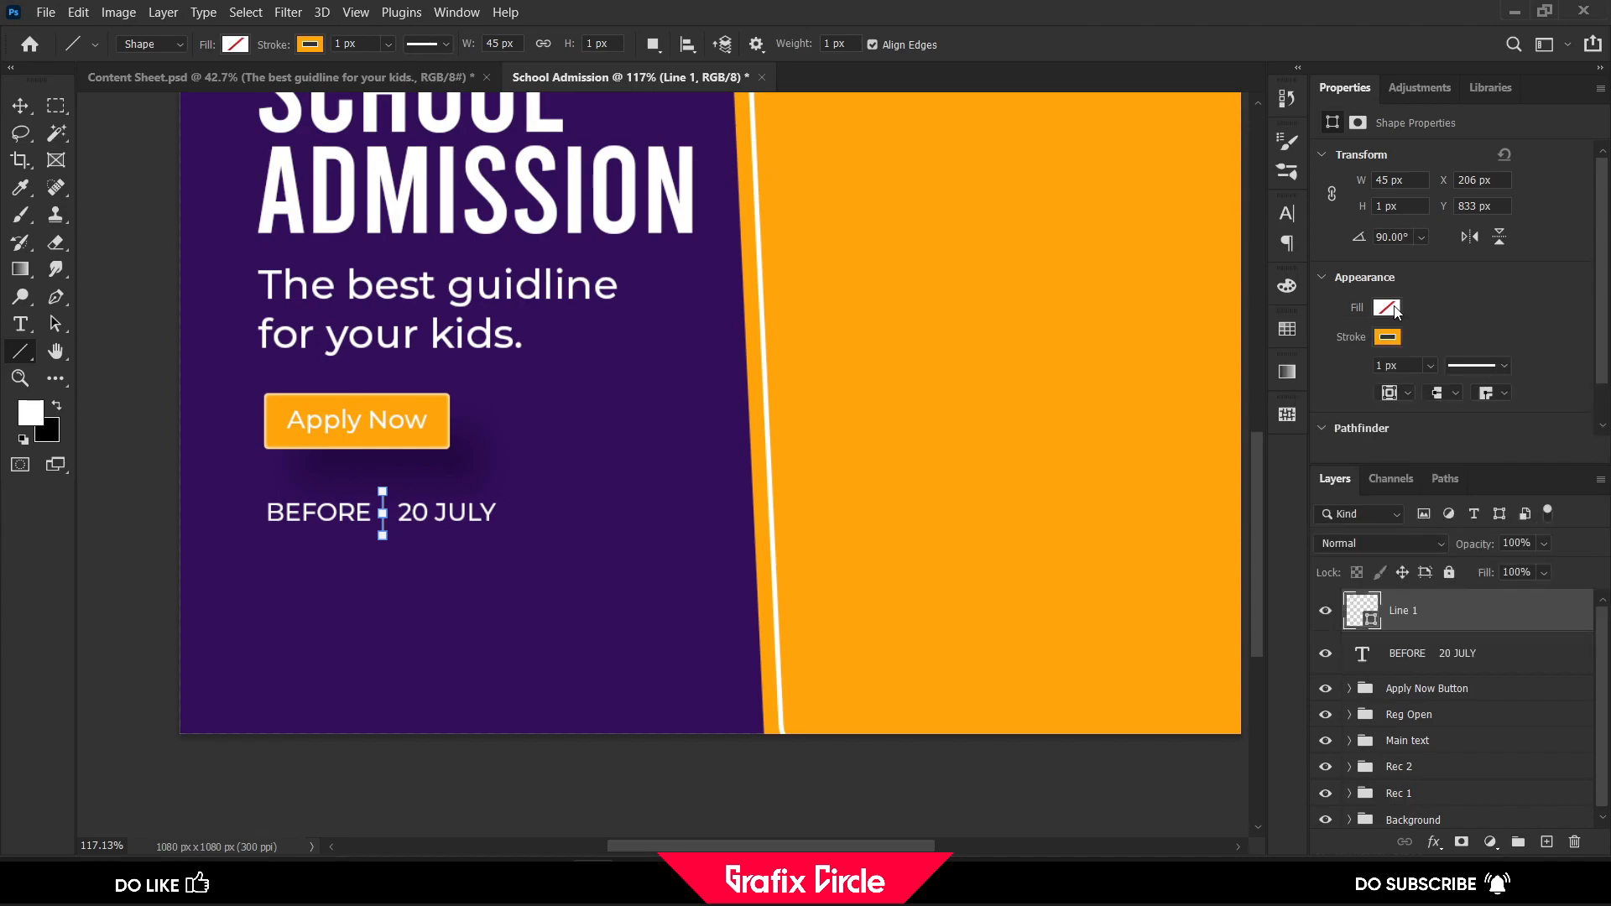
text(3)
key(Return)
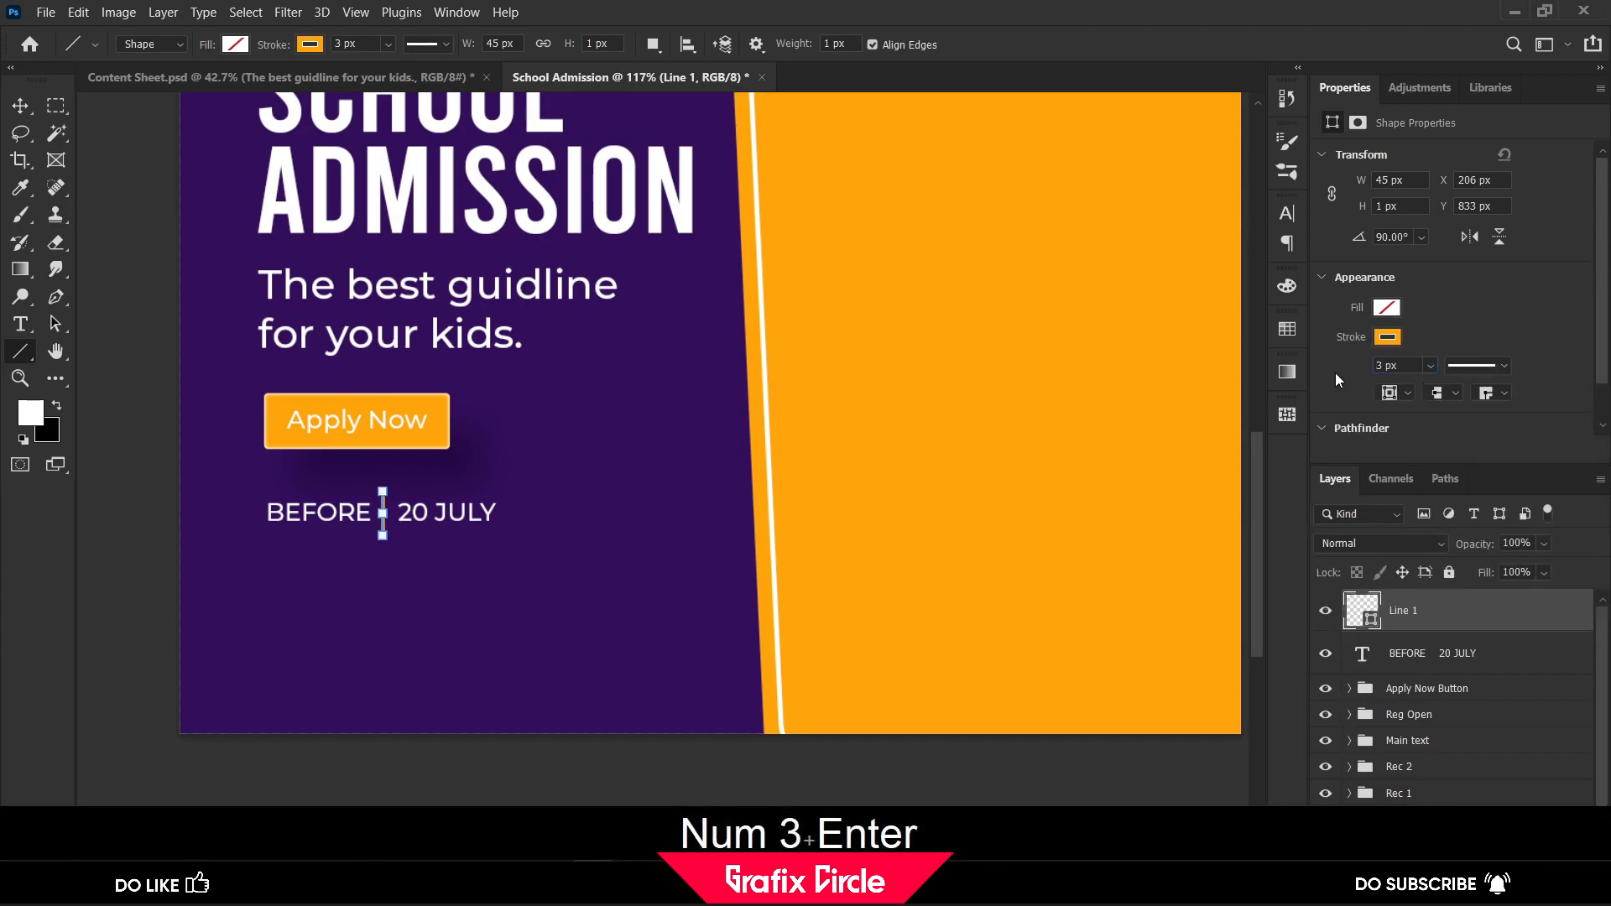
click(27, 106)
click(149, 174)
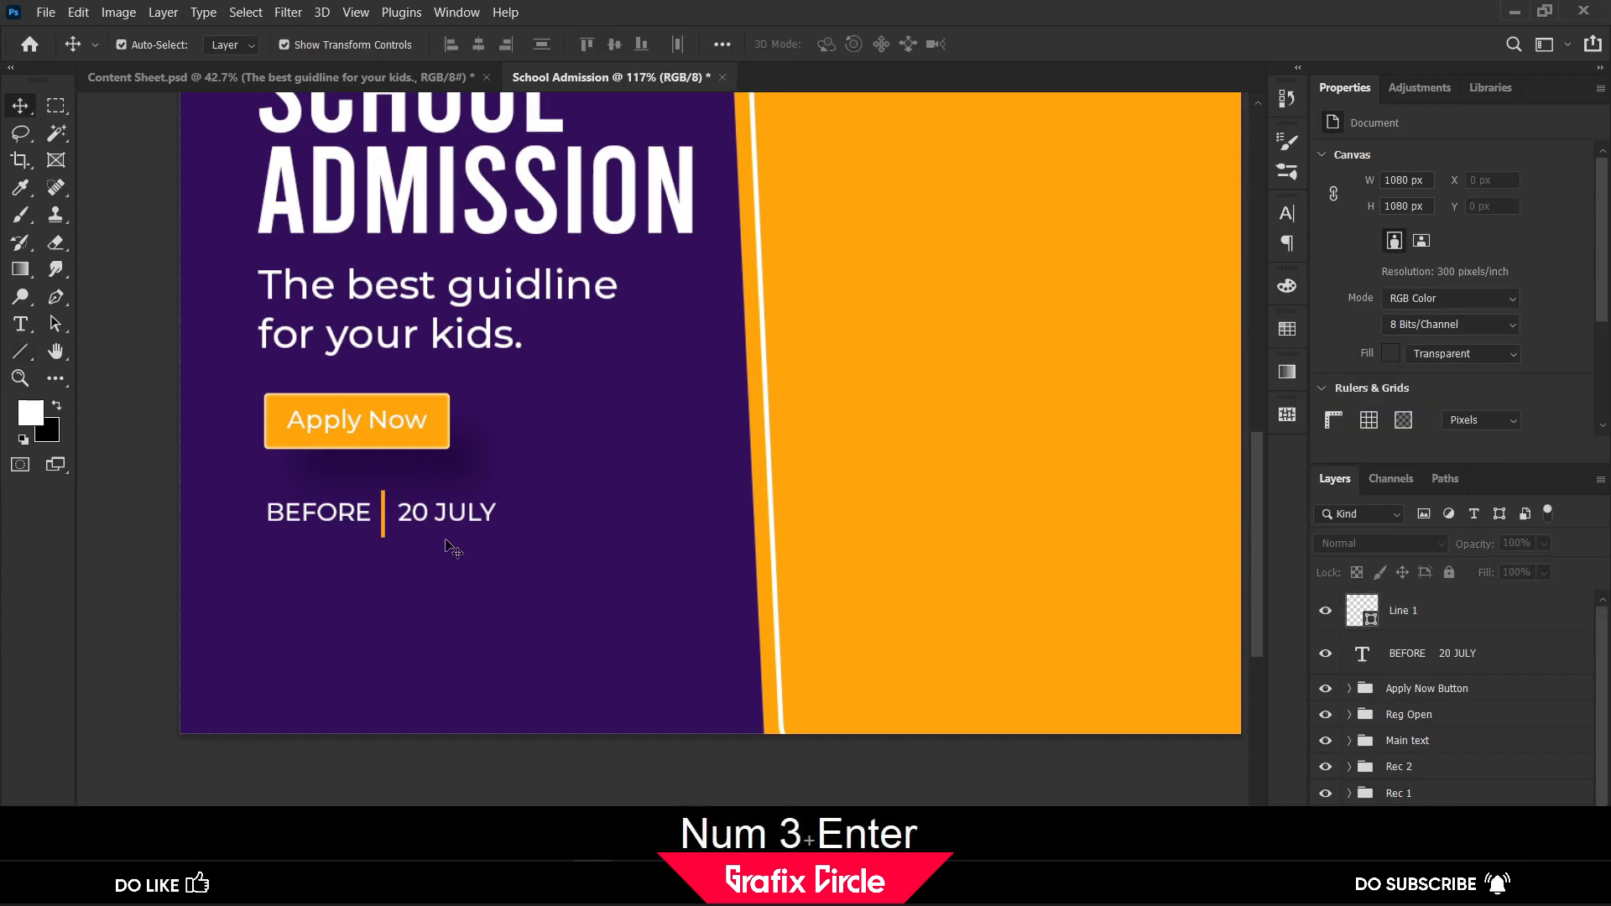
Shift the orange divider 2 px right and 1 px up to centre it between BEFORE and 20 JULY
scroll(398, 524, up, 5)
scroll(399, 529, up, 3)
click(364, 508)
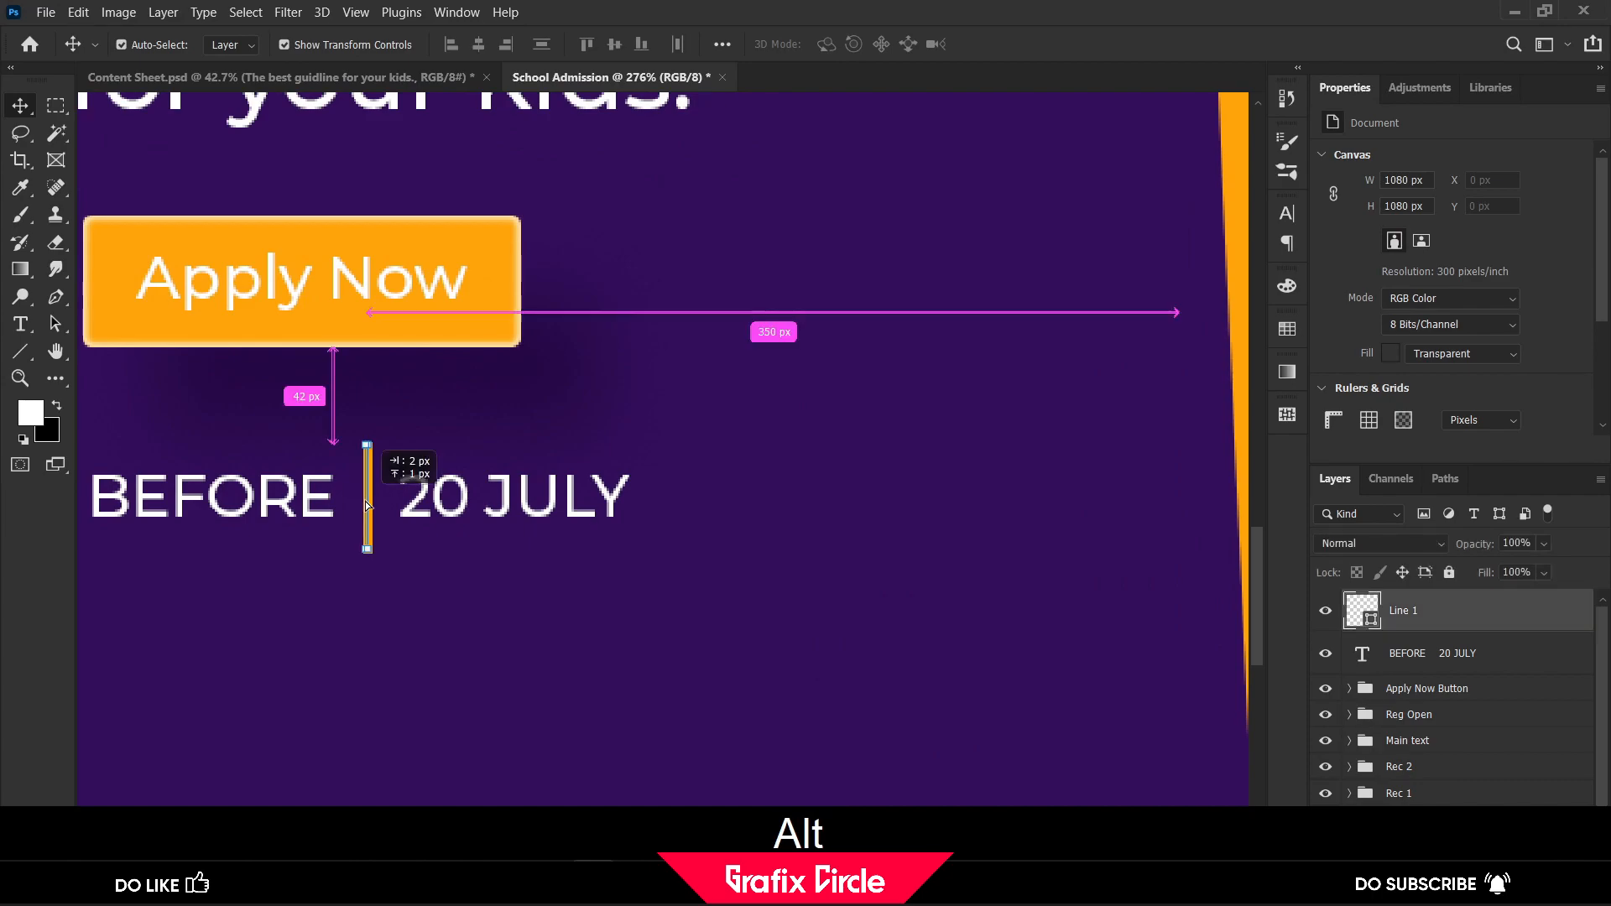
scroll(371, 505, down, 3)
scroll(371, 503, down, 1)
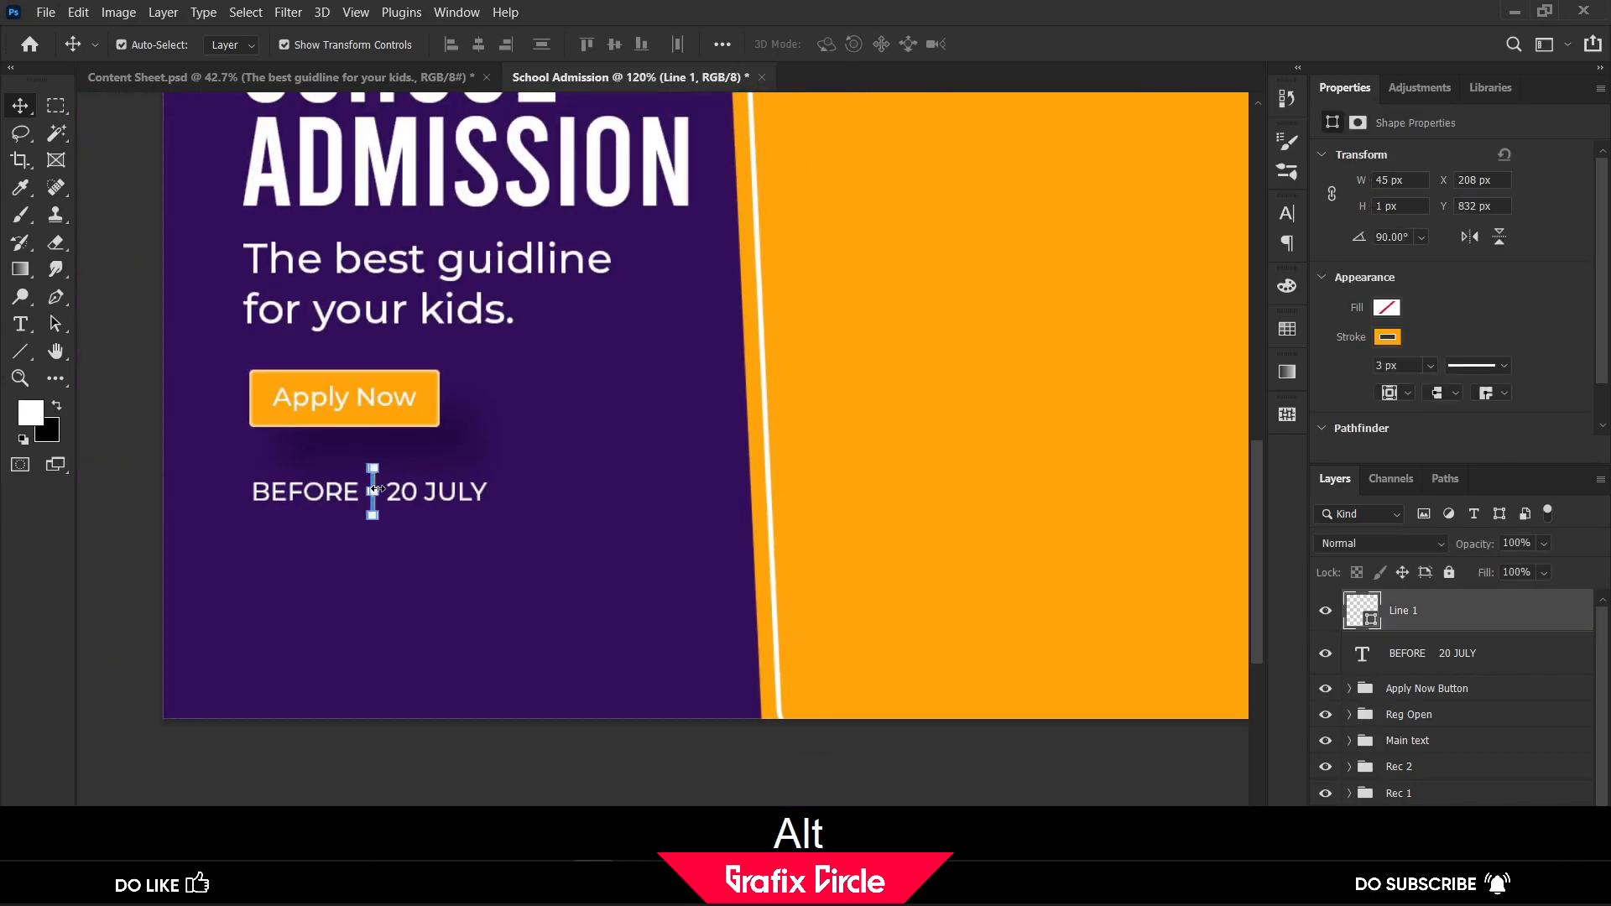
Shorten the orange divider line evenly from both ends to about 35 px
scroll(372, 480, up, 10)
scroll(372, 480, up, 6)
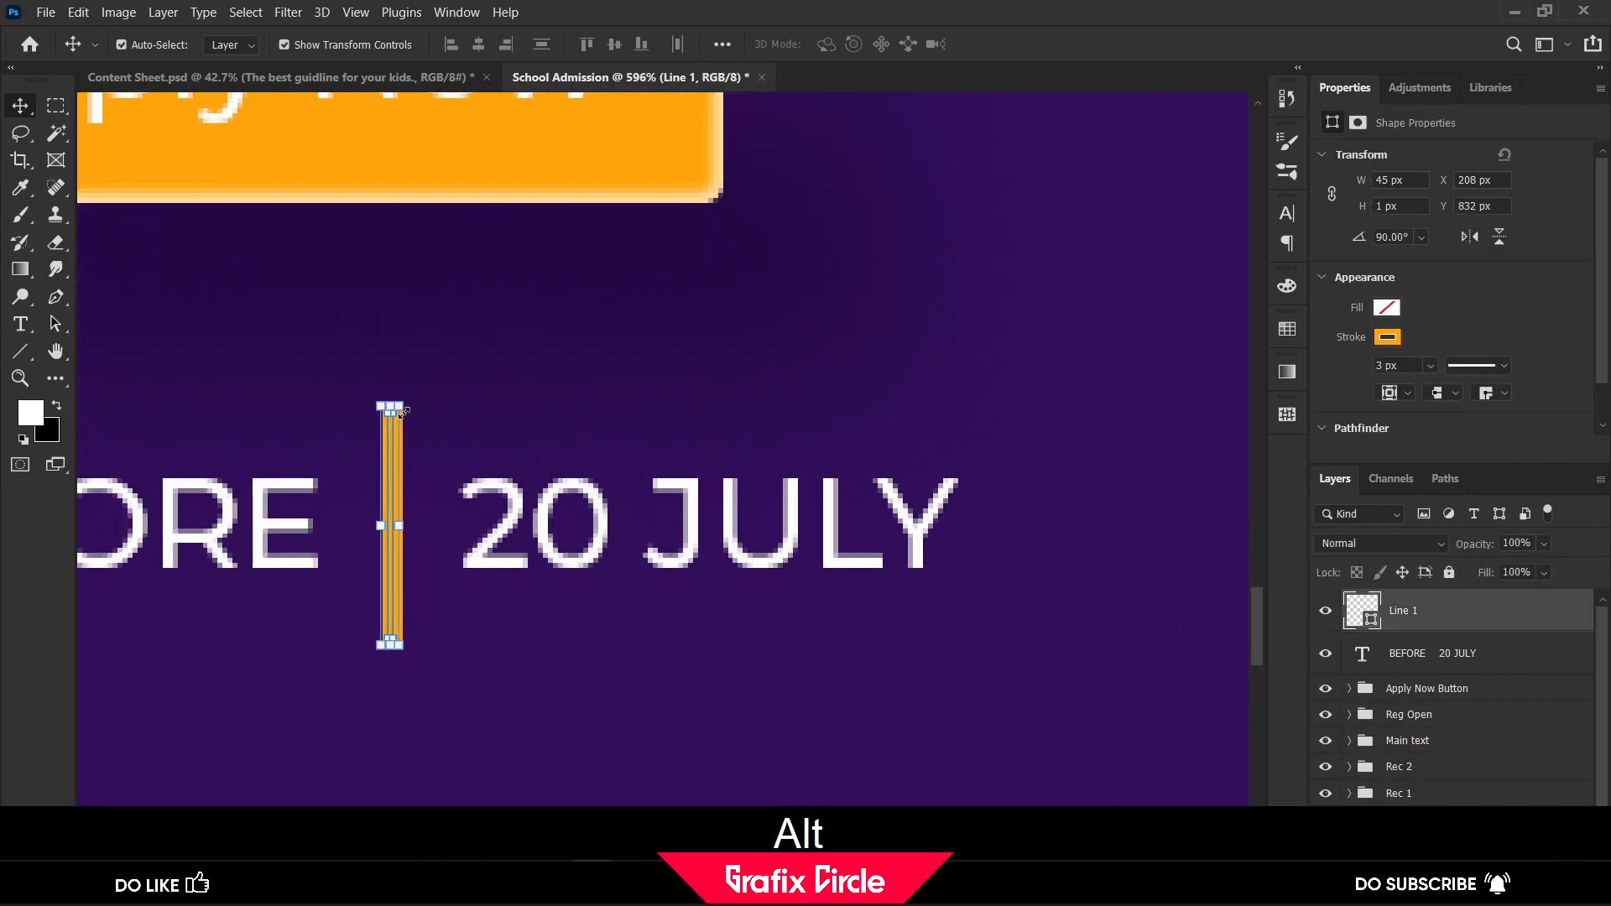
drag(392, 408, 392, 436)
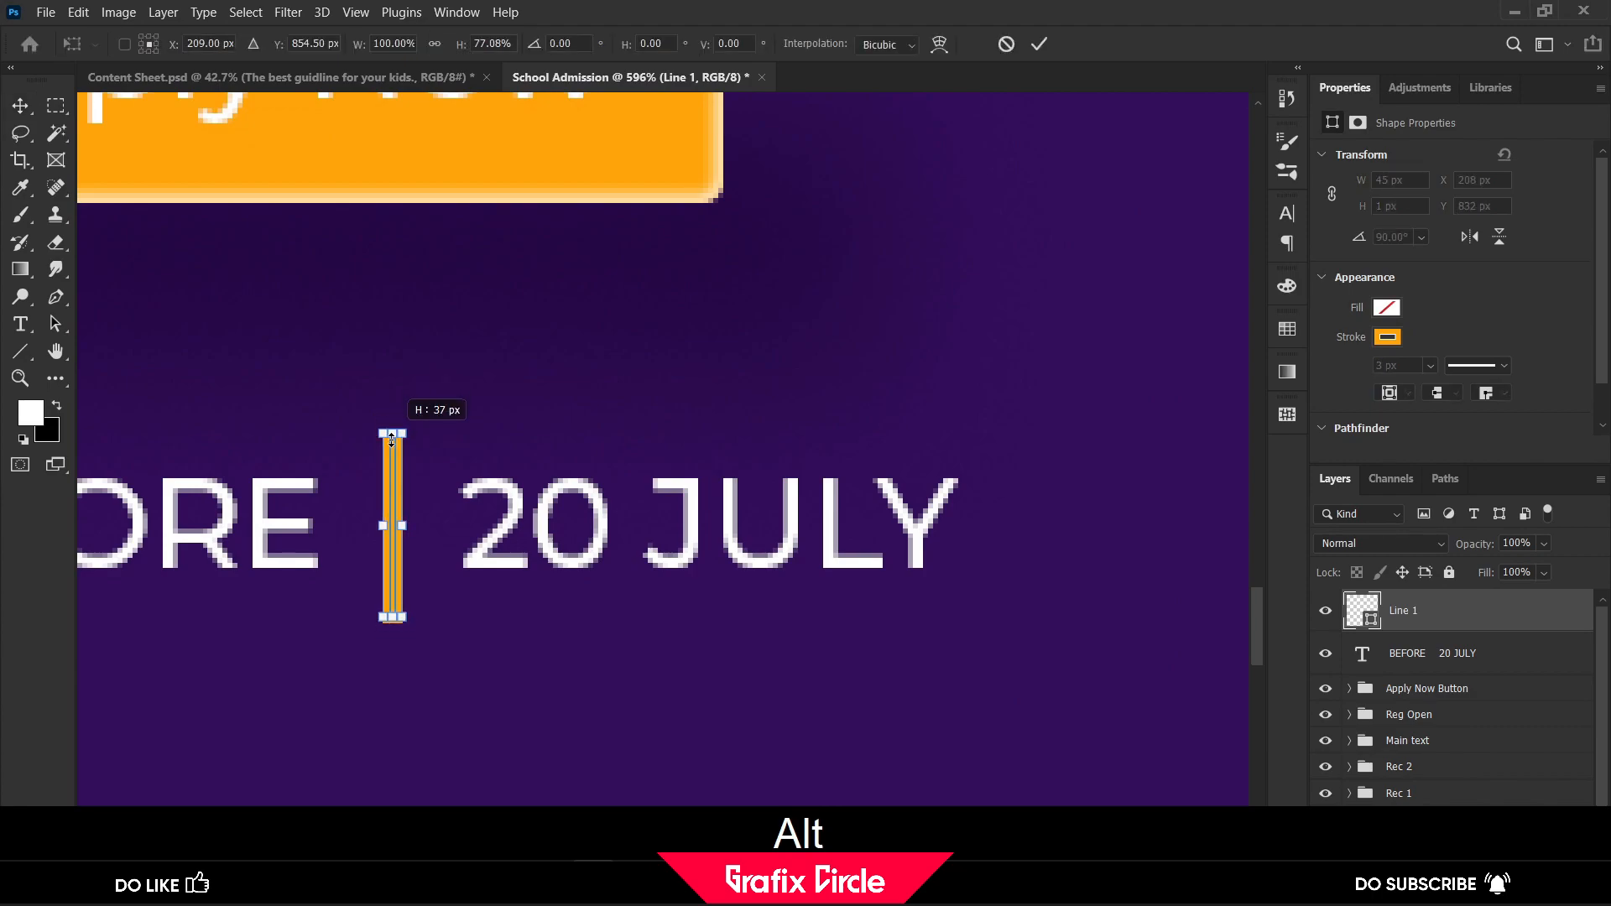
scroll(394, 437, down, 5)
scroll(410, 437, down, 3)
click(1039, 44)
scroll(507, 325, down, 5)
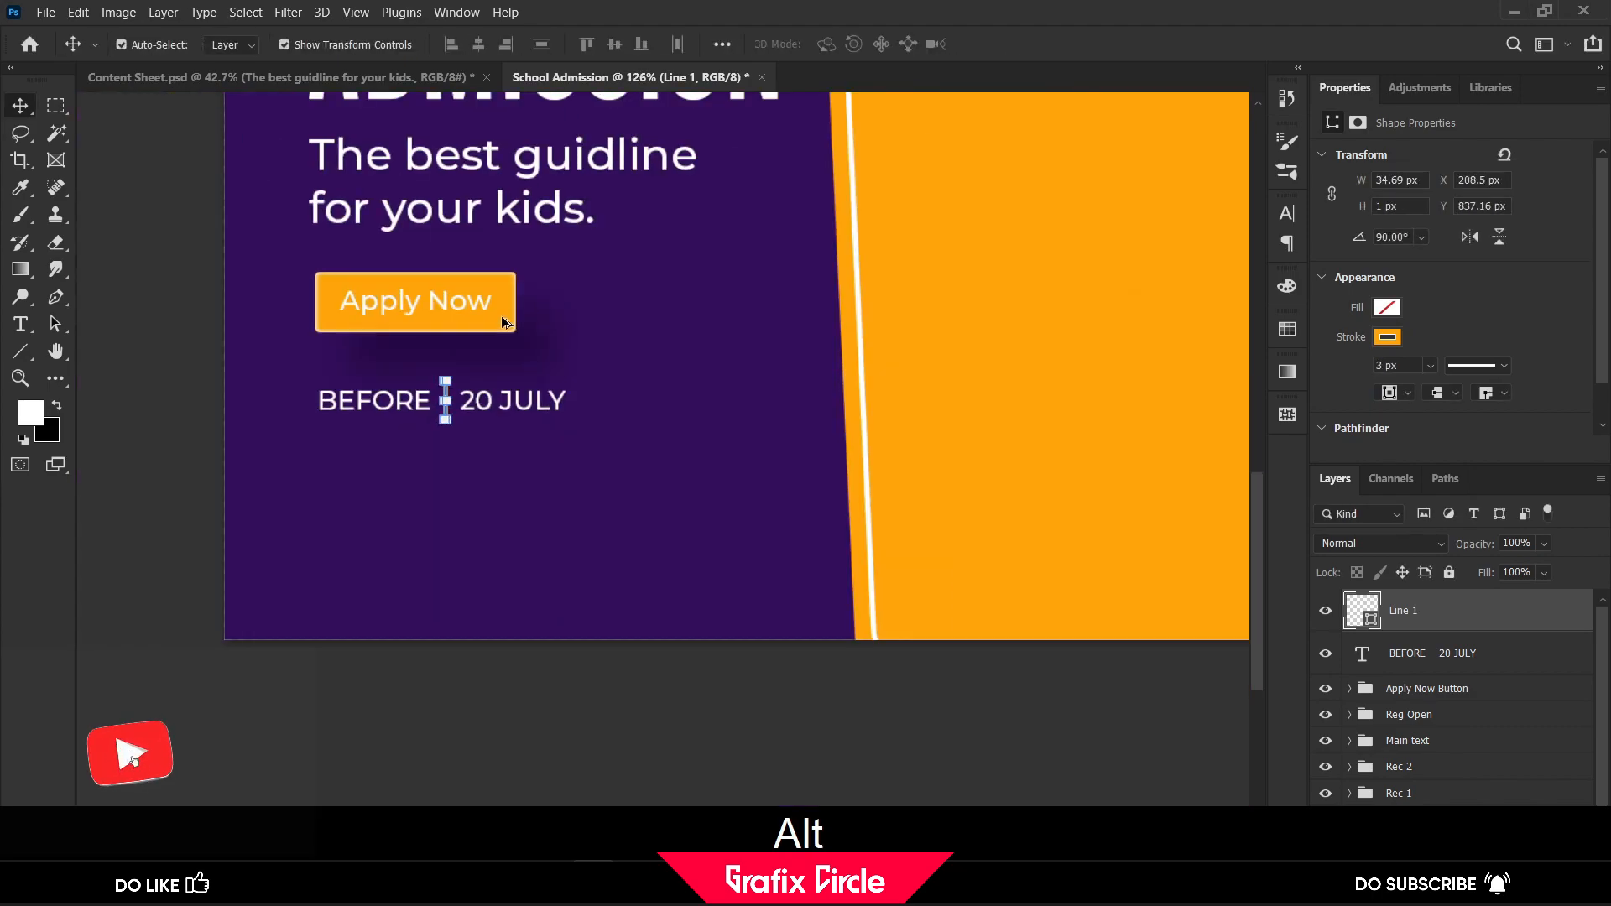
click(763, 689)
Group the orange divider line with the BEFORE 20 JULY text layer
scroll(992, 681, up, 4)
key(space)
drag(1108, 518, 1055, 563)
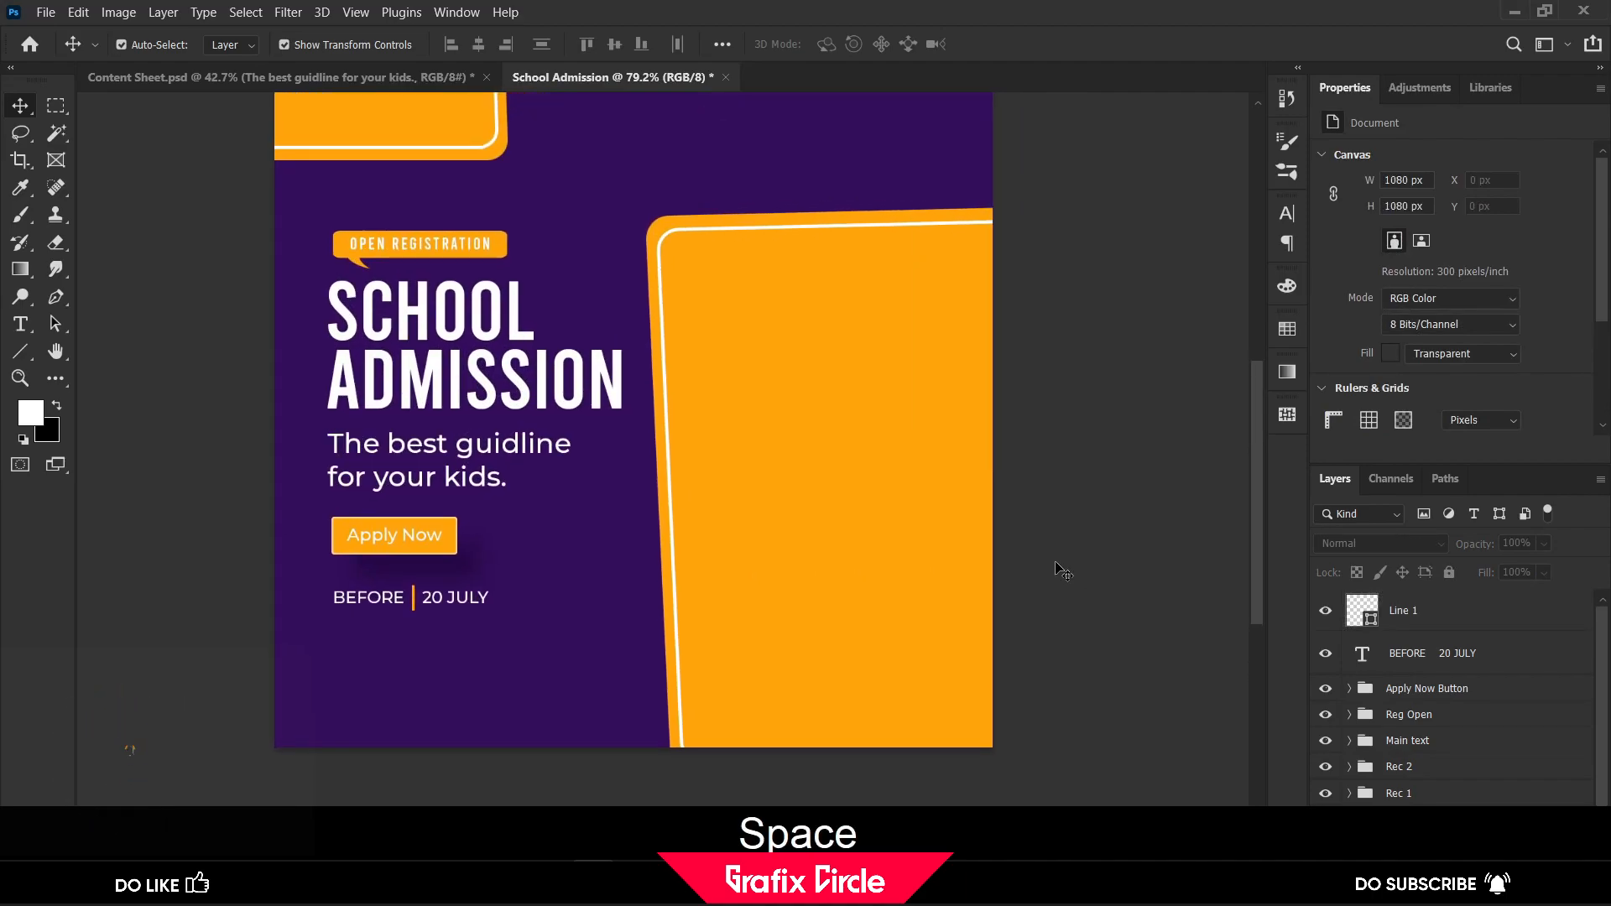
click(1410, 621)
shift+click(1429, 658)
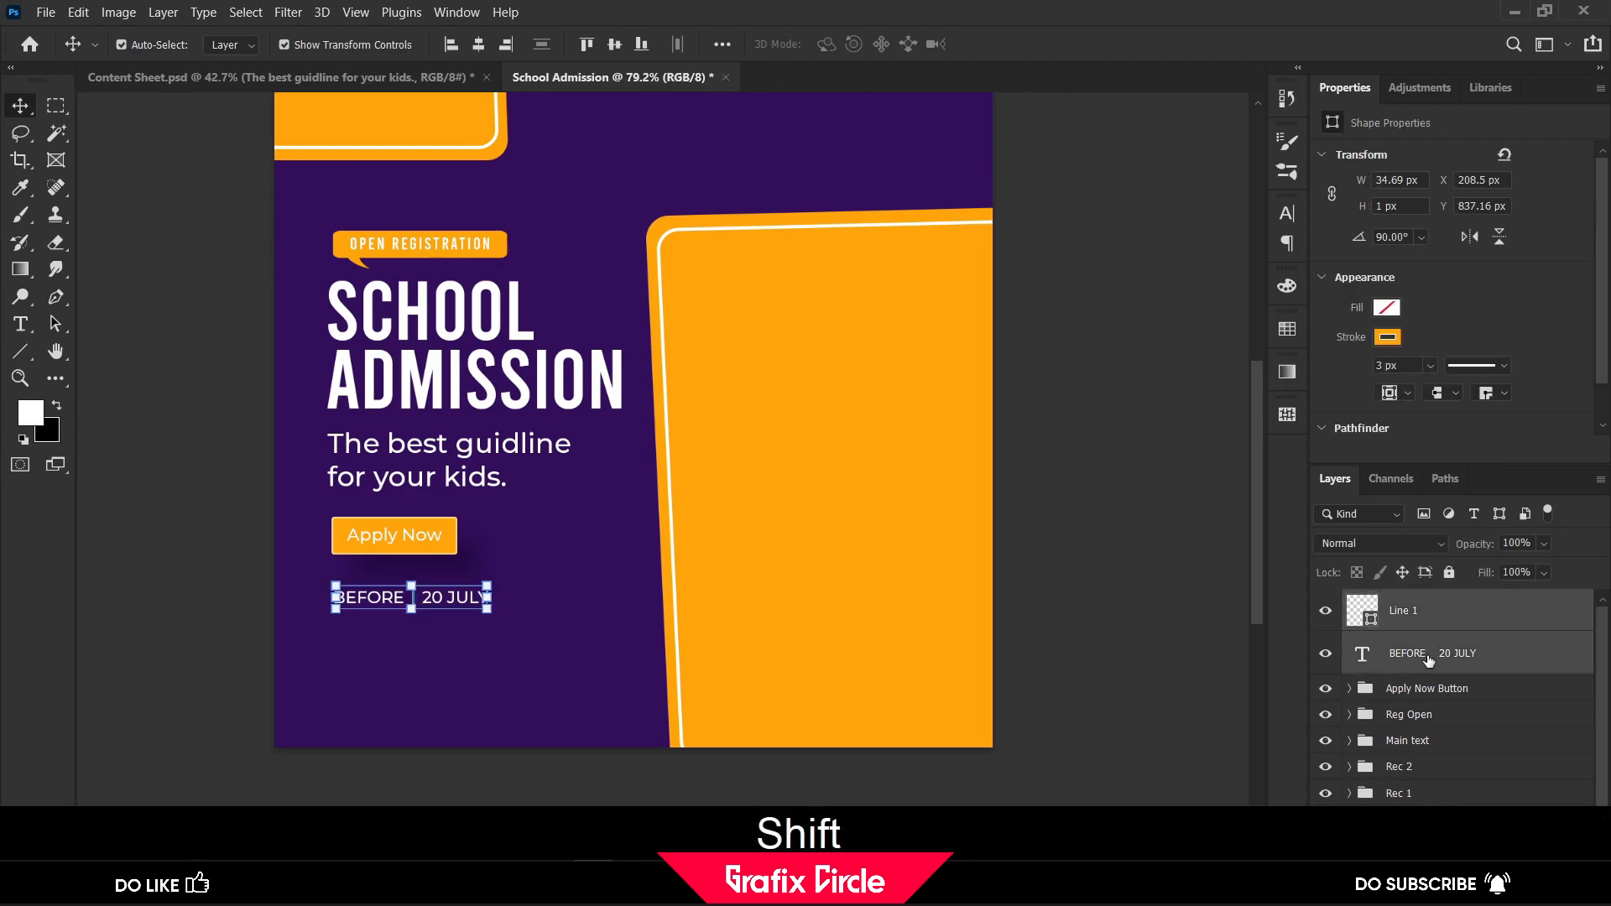
key(ctrl+g)
Rename the new group of date text and divider as "Date"
key(shift+d)
key(a)
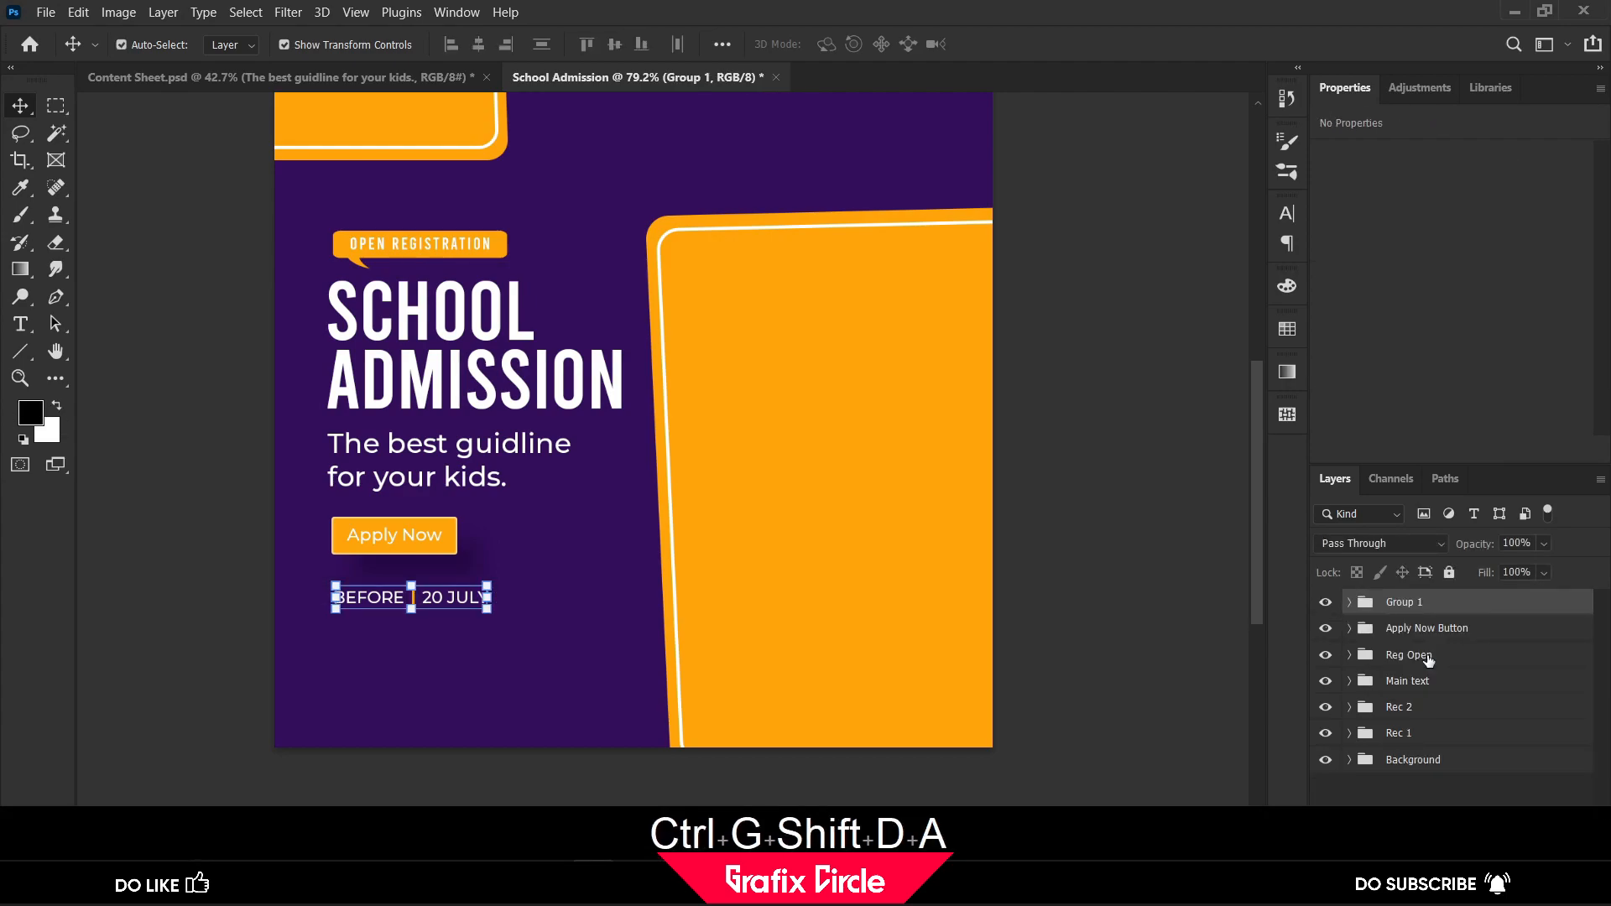
key(t)
key(e)
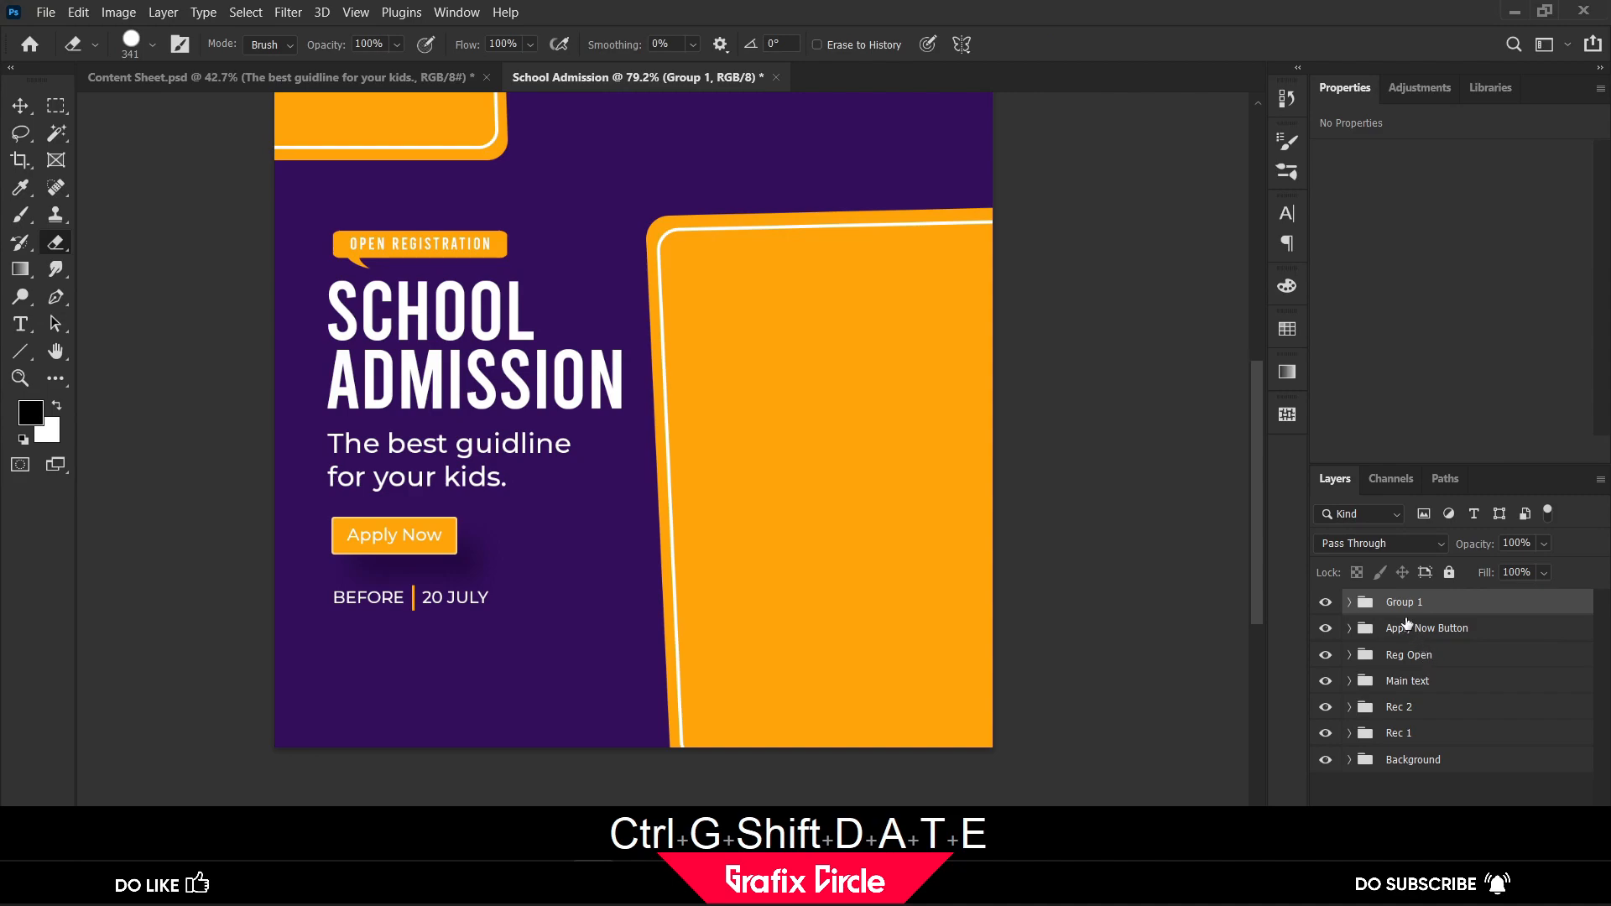
double_click(1403, 602)
key(Caps_Lock)
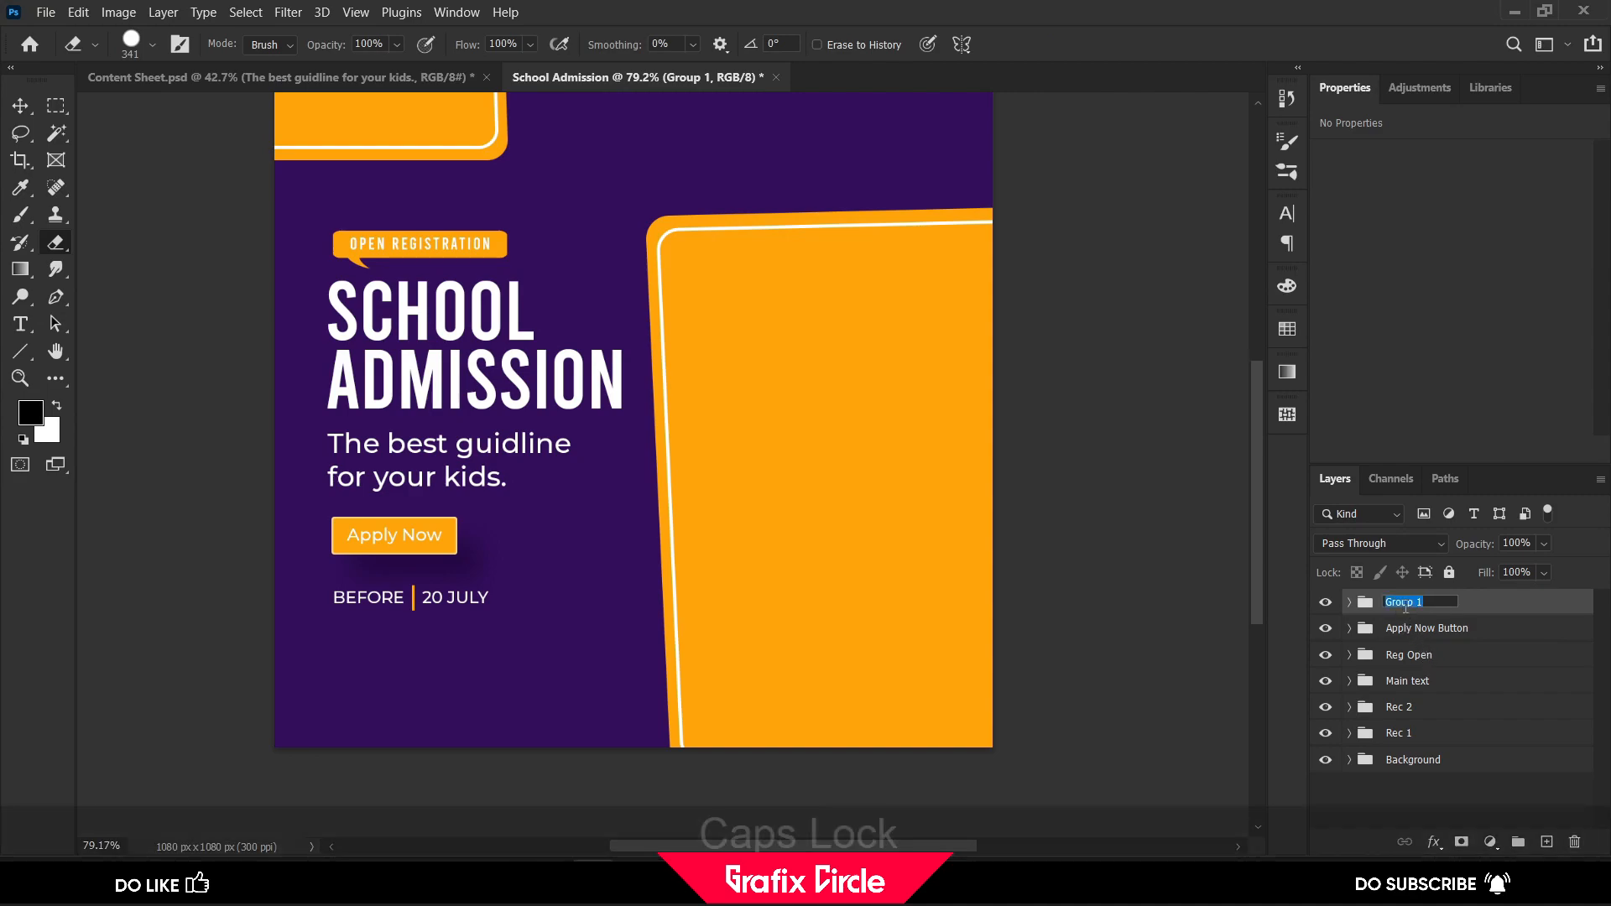
text(Date)
key(Return)
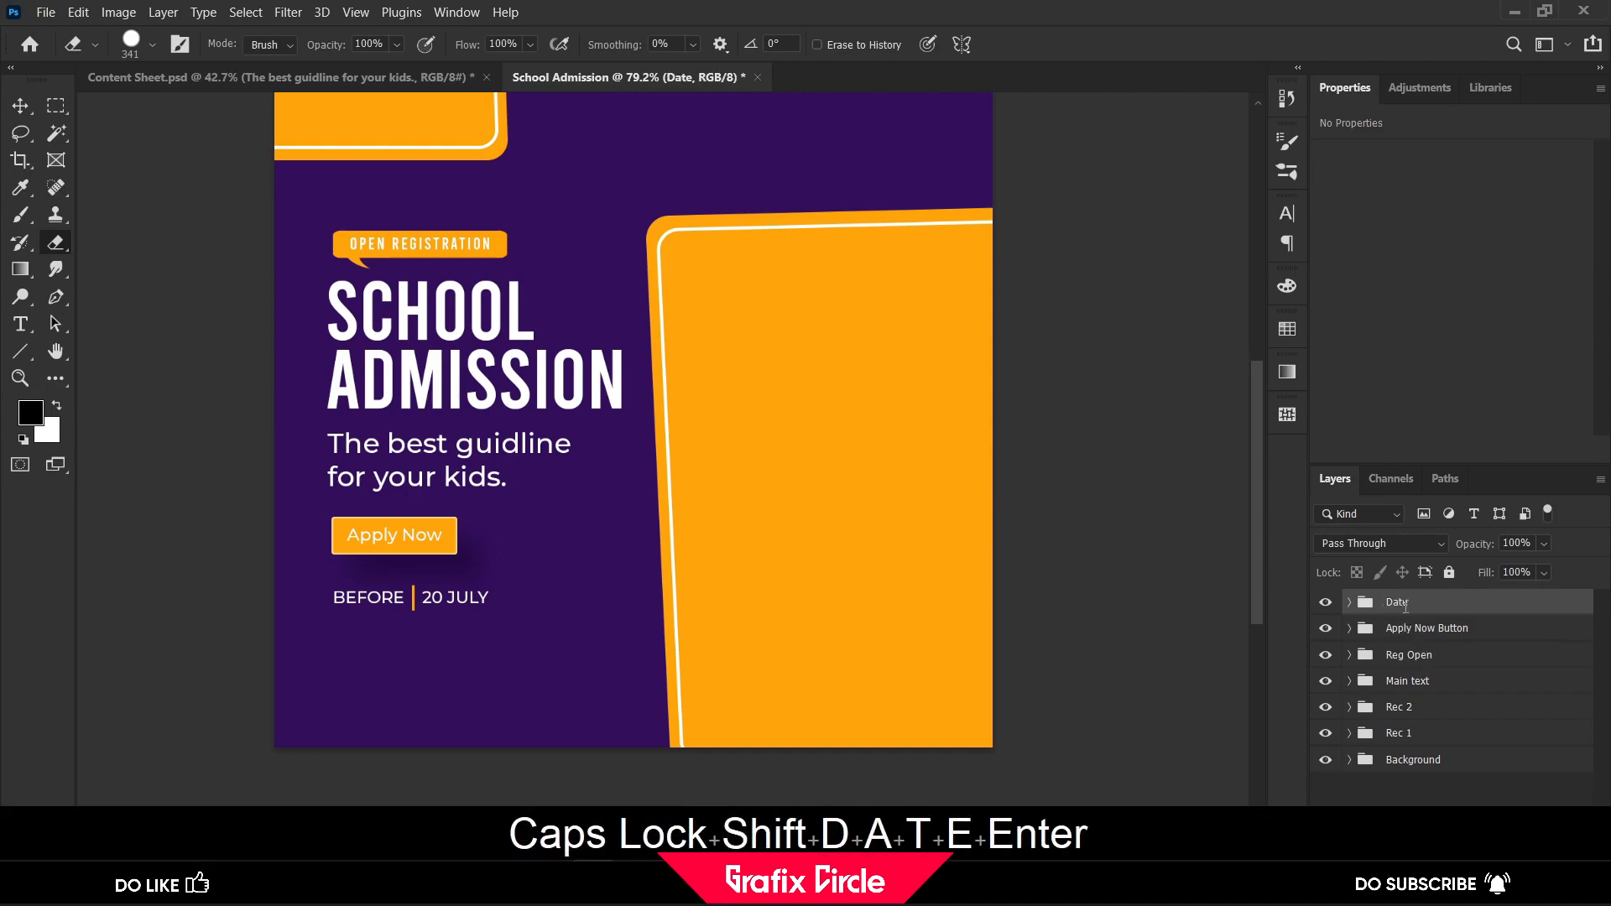
Dismiss the eraser message, return to the Move tool and deselect the Date group
click(1180, 547)
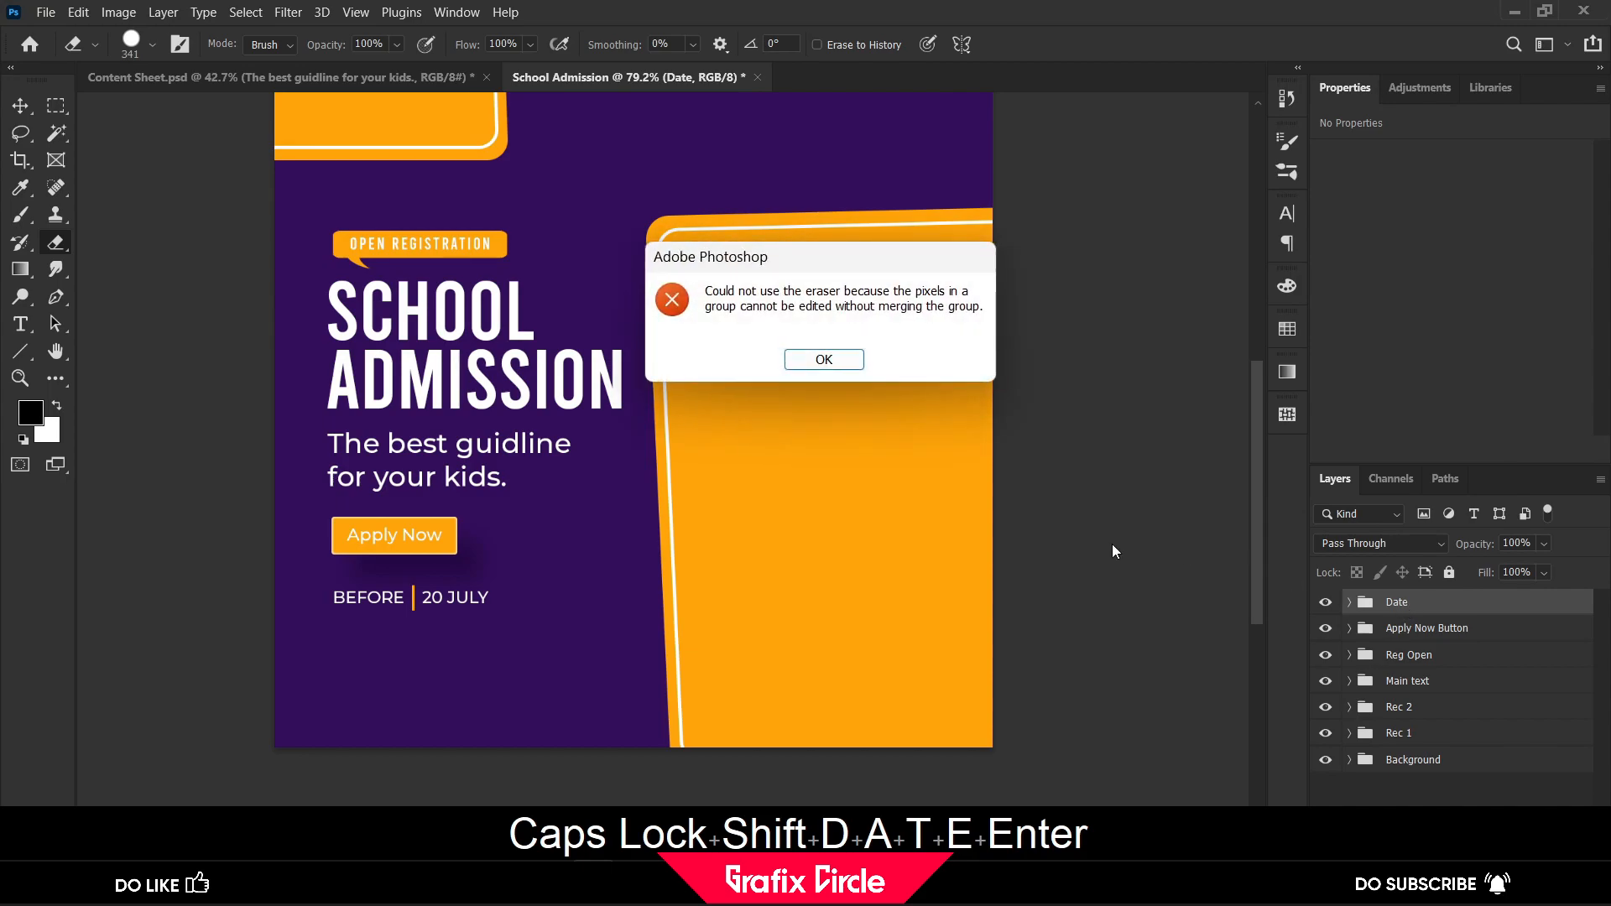
click(854, 366)
key(v)
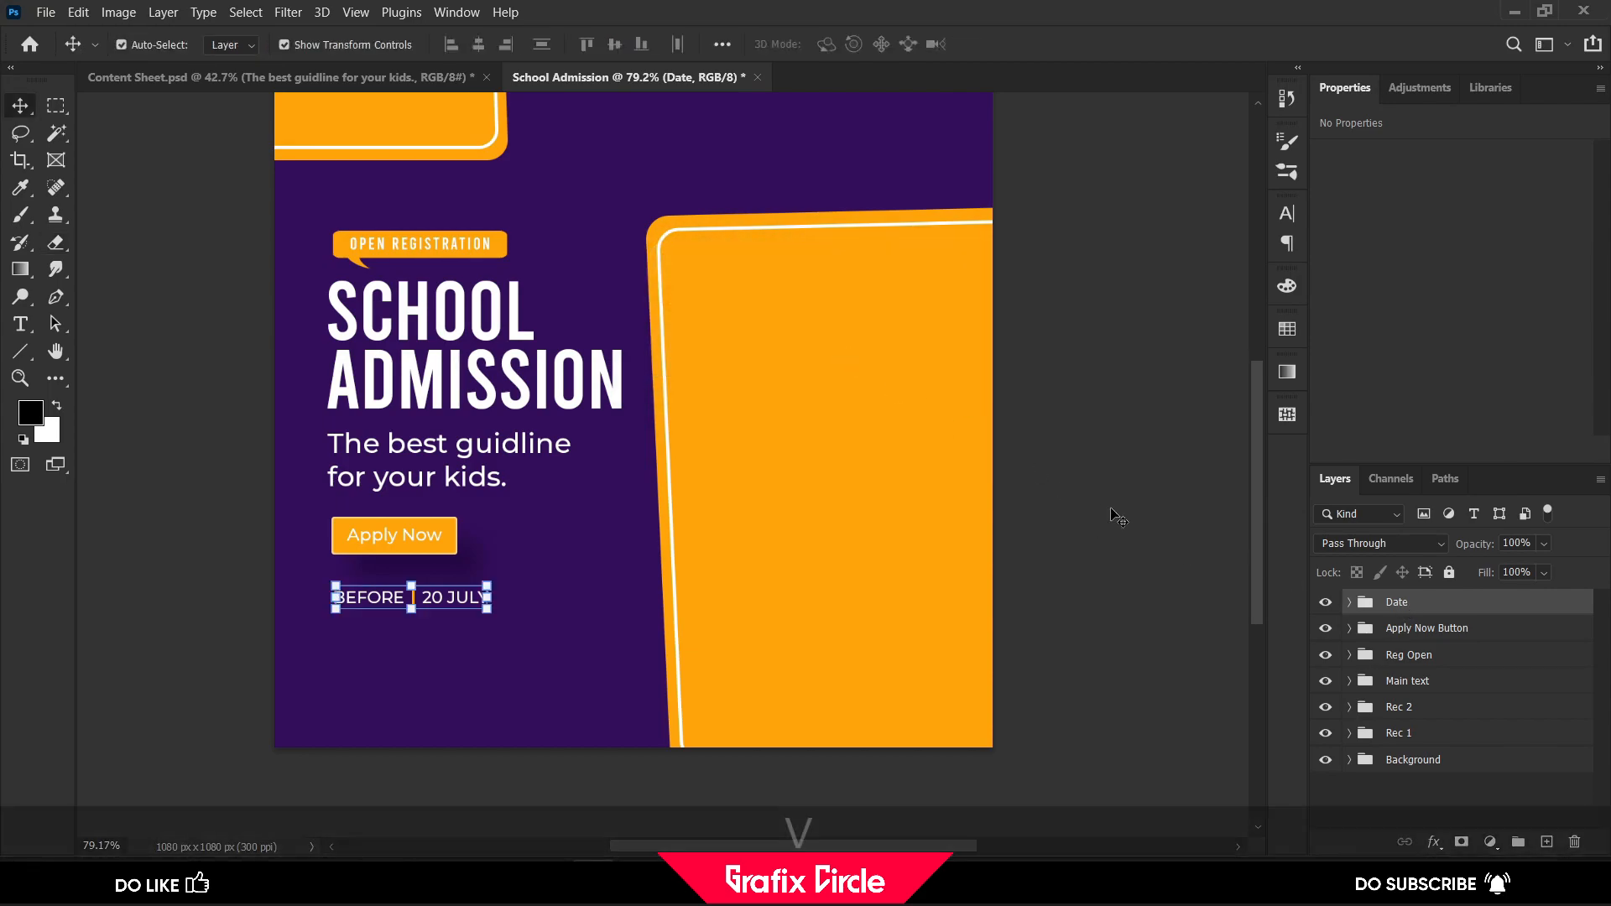
click(1111, 509)
scroll(1089, 512, down, 1)
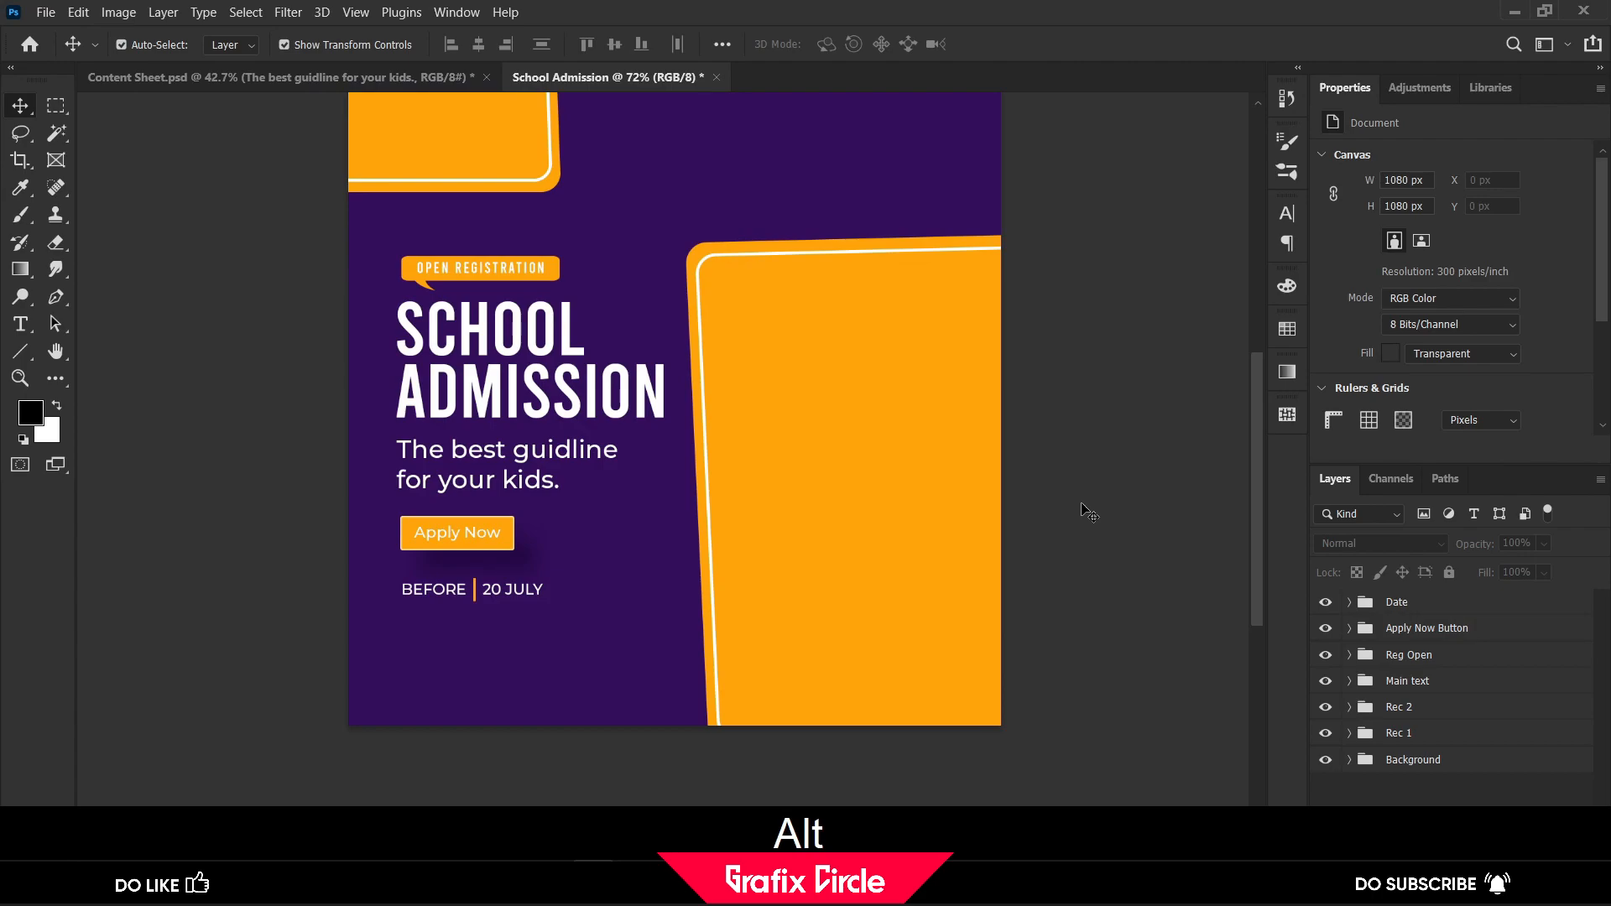
scroll(403, 340, down, 1)
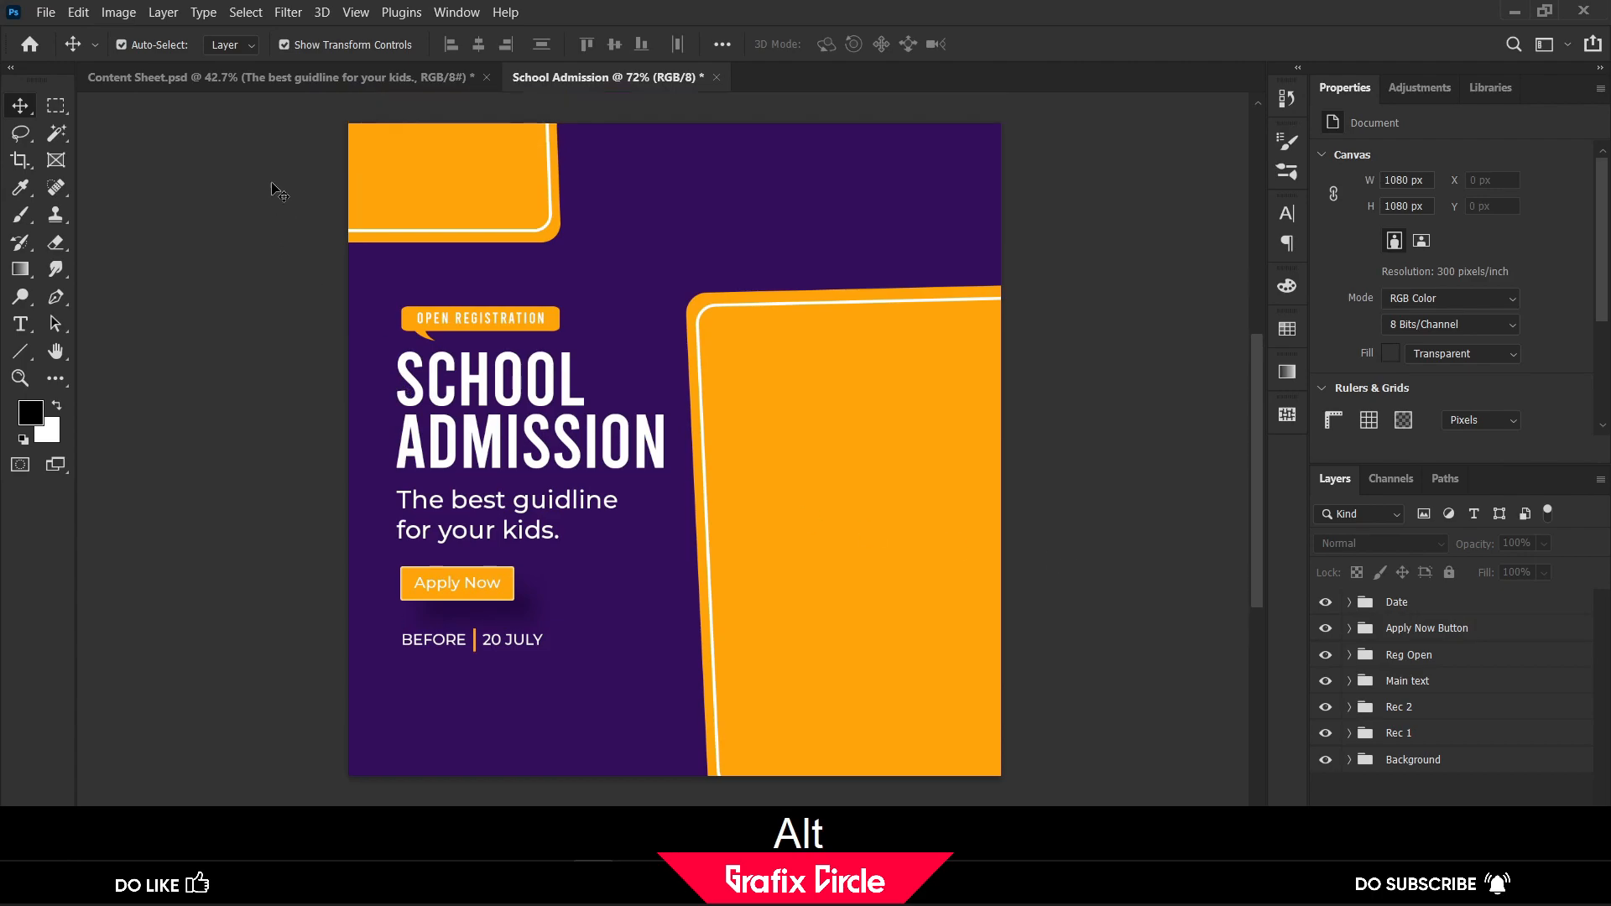
Copy the Website group from Content Sheet.psd into the School Admission post and scale it to about 49% beneath the date line
click(227, 77)
drag(1432, 658, 493, 707)
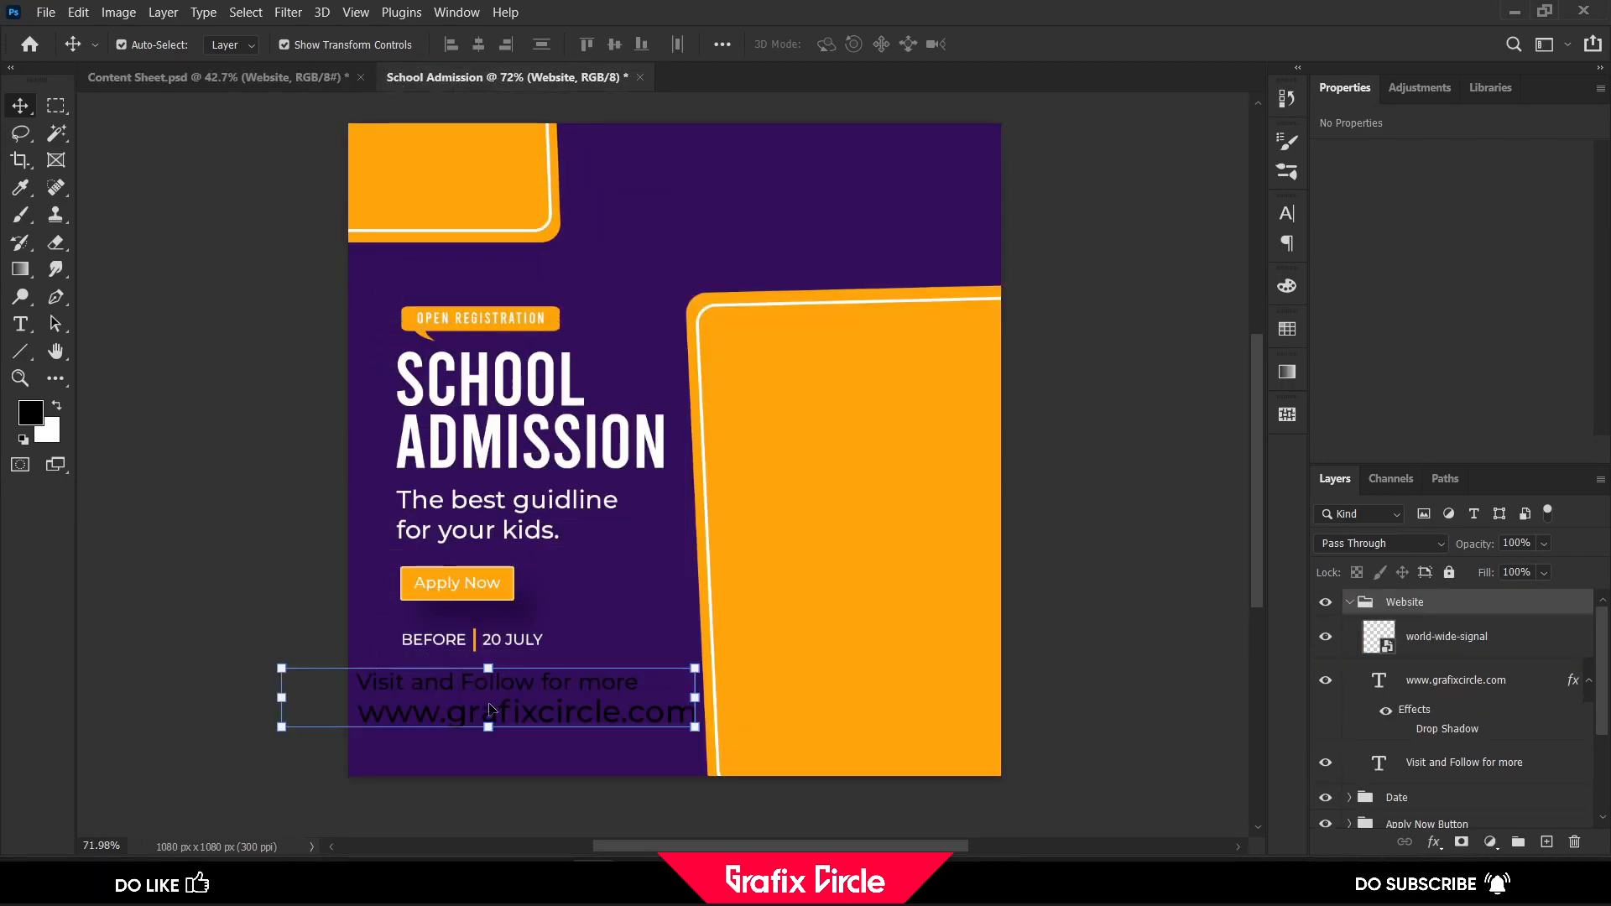
click(1350, 602)
key(ctrl+t)
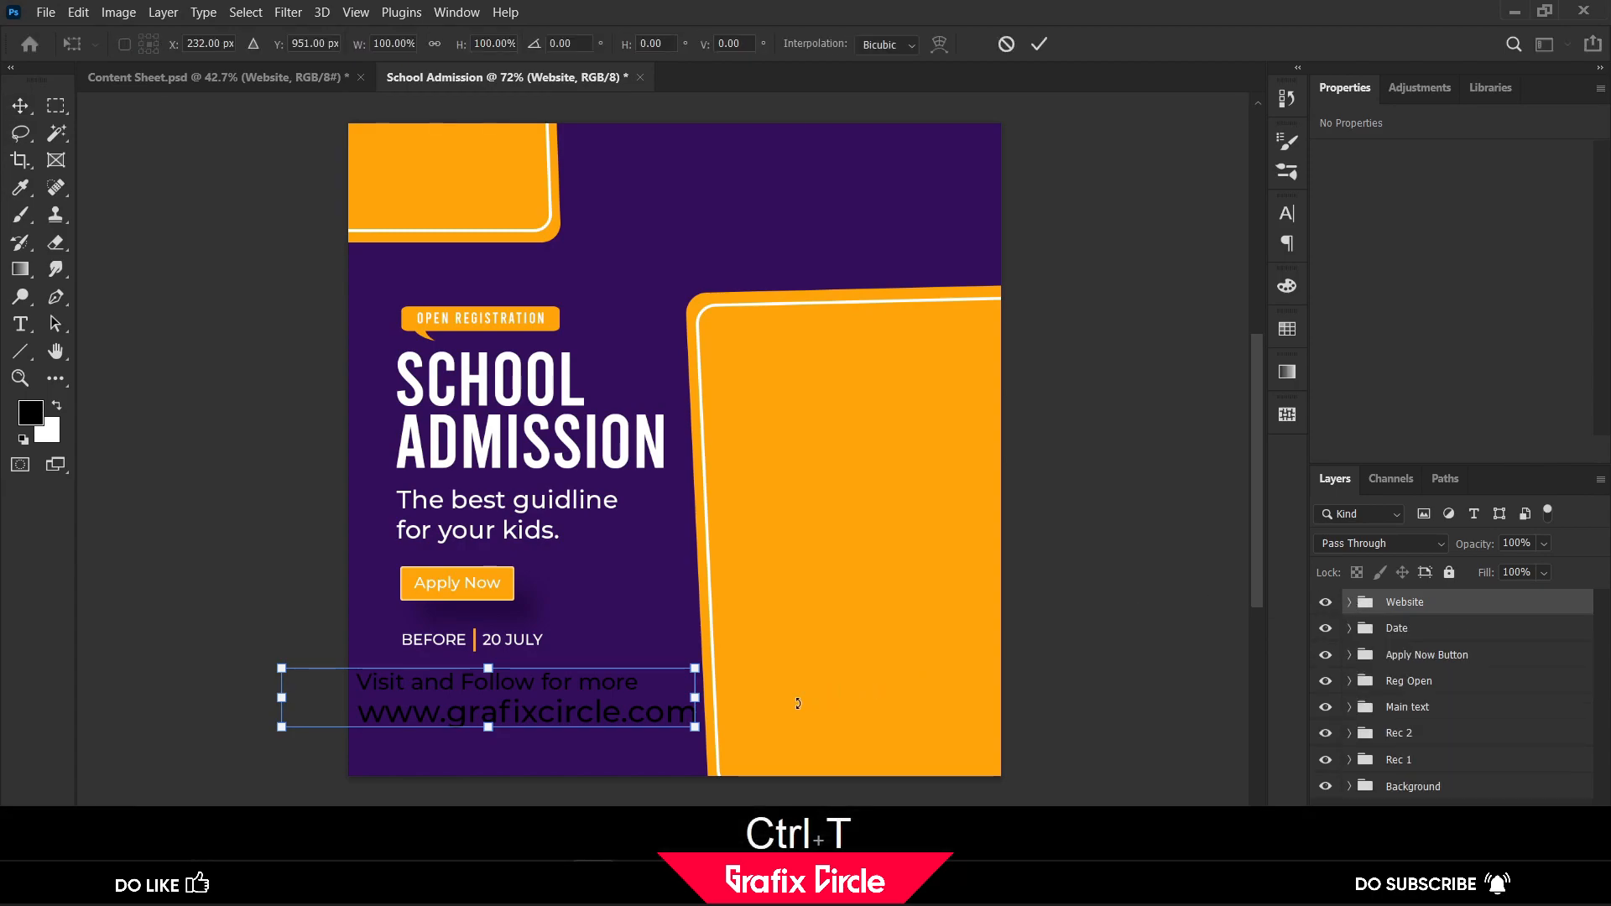
drag(695, 726, 568, 695)
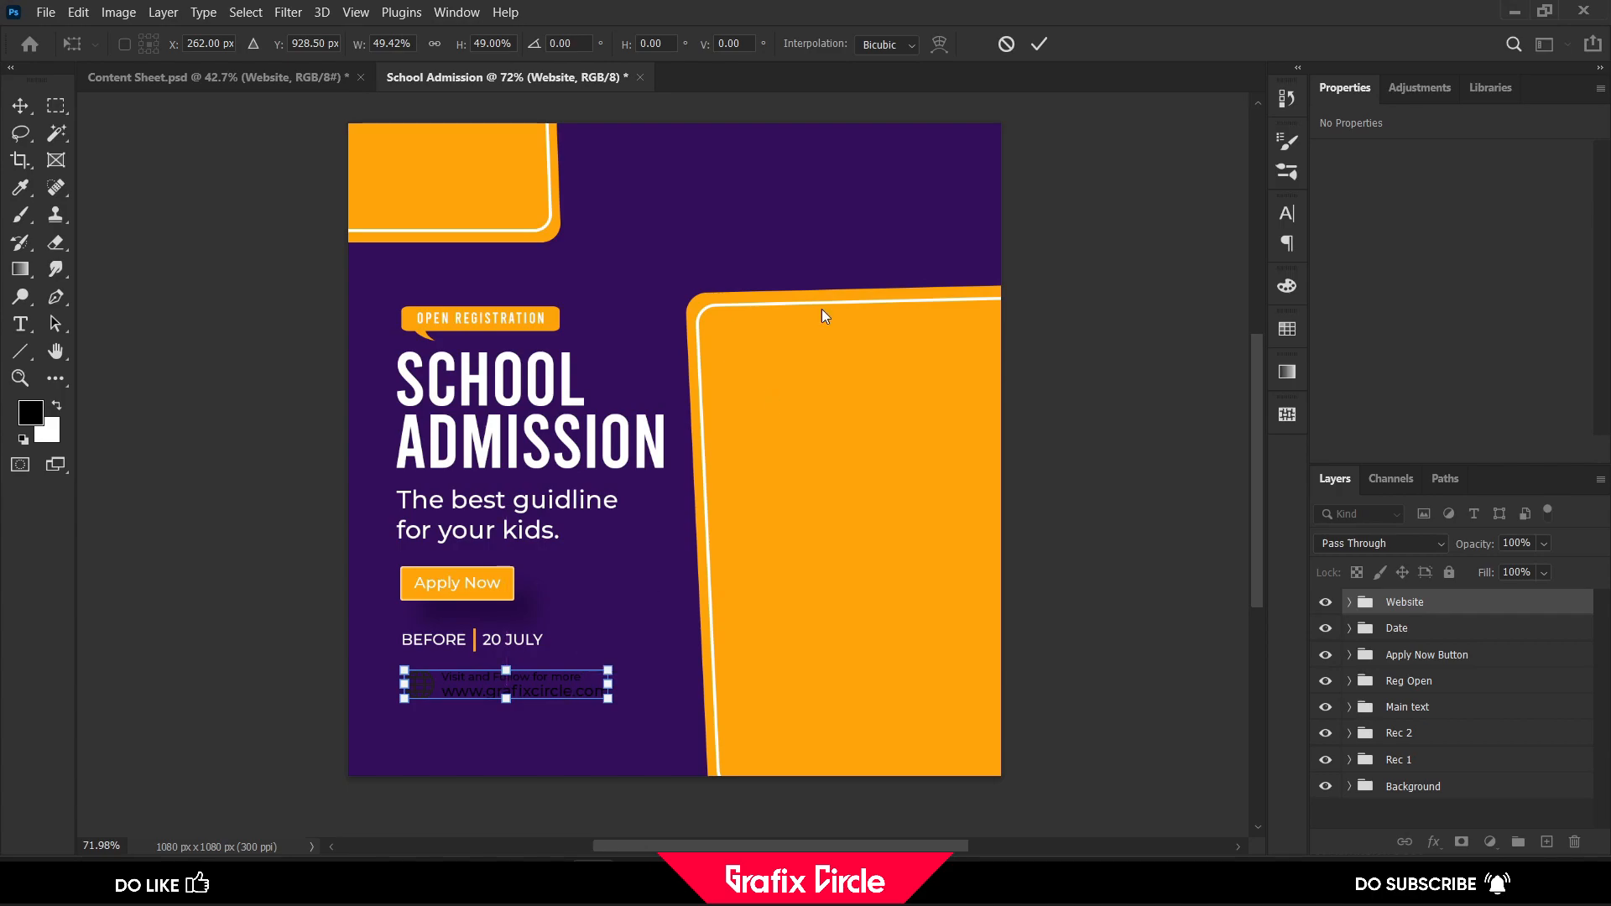
click(1037, 45)
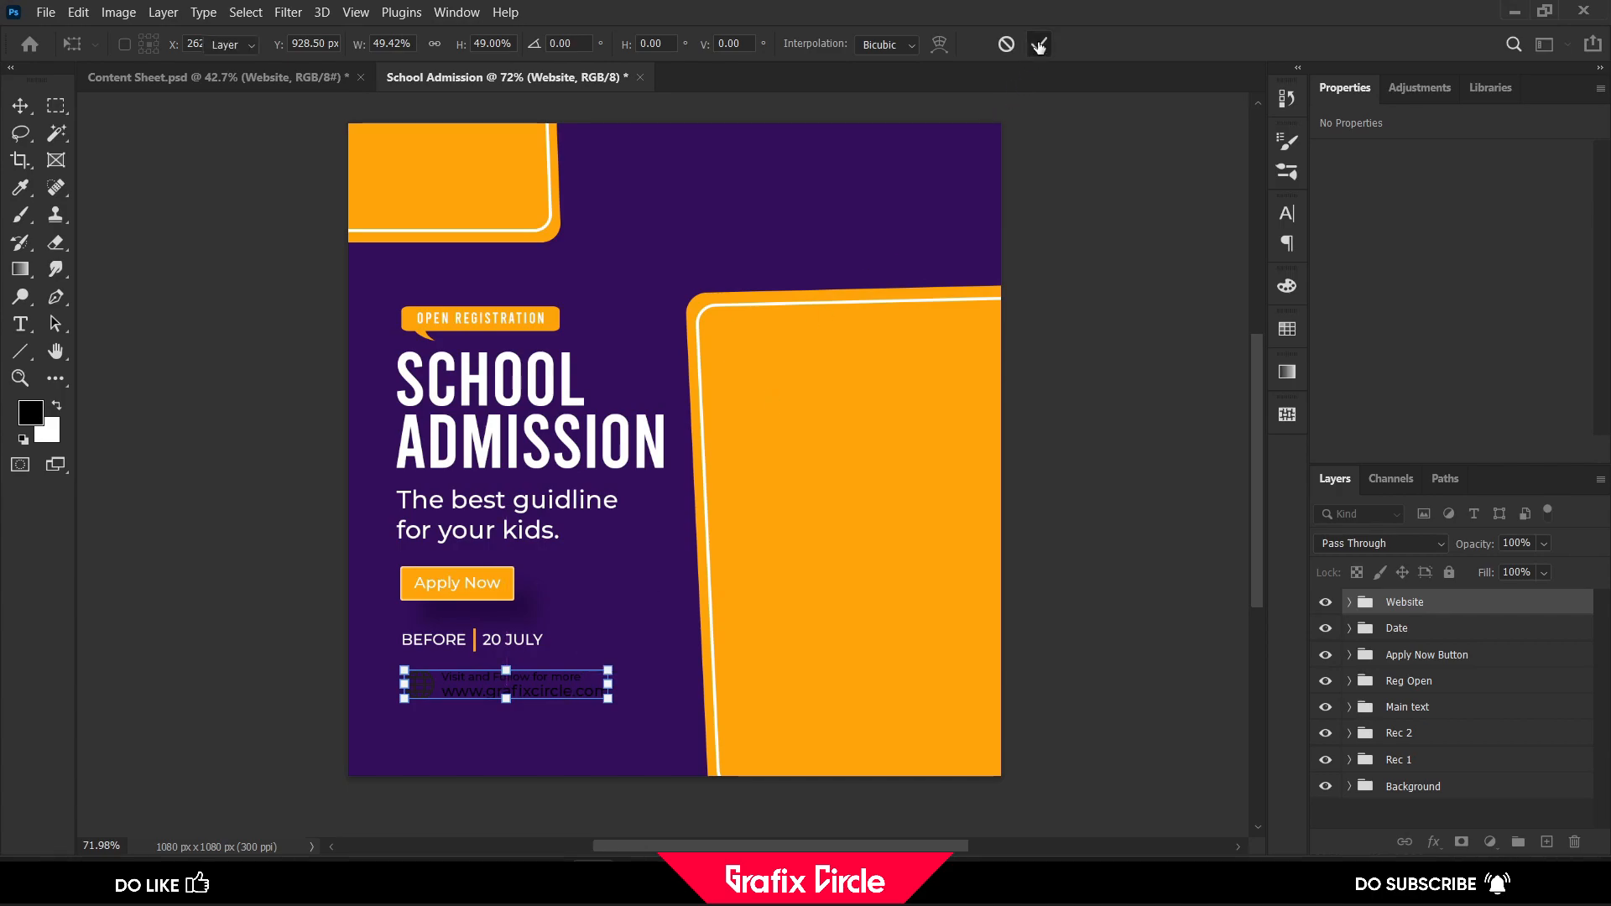
Apply a white (ffffff) Color Overlay to the Website group
click(1437, 845)
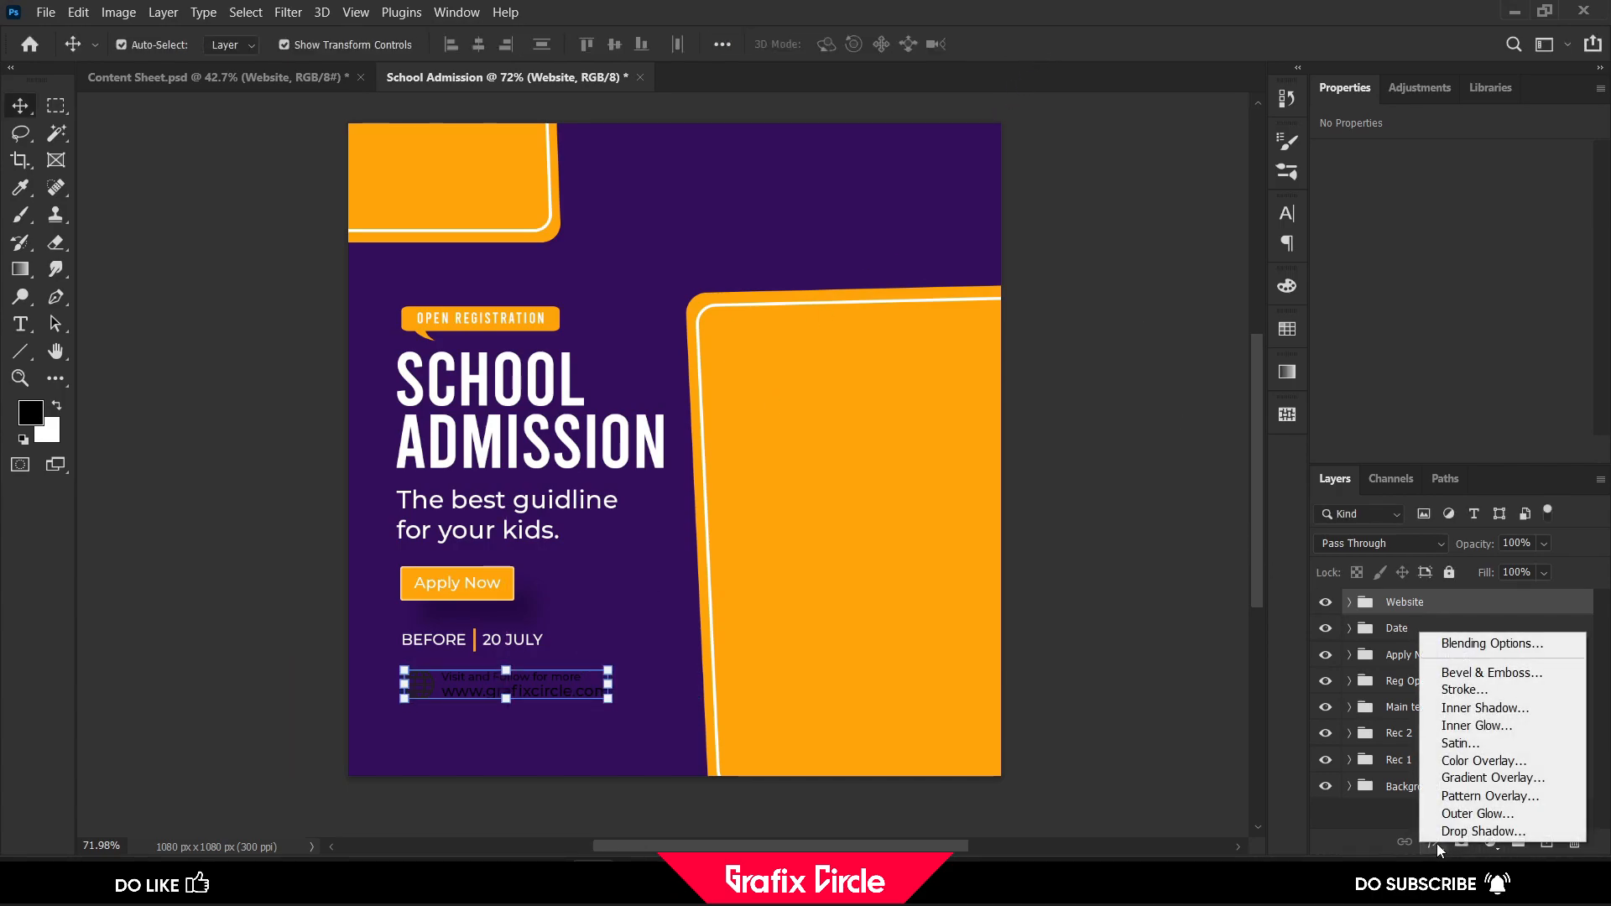
click(1467, 772)
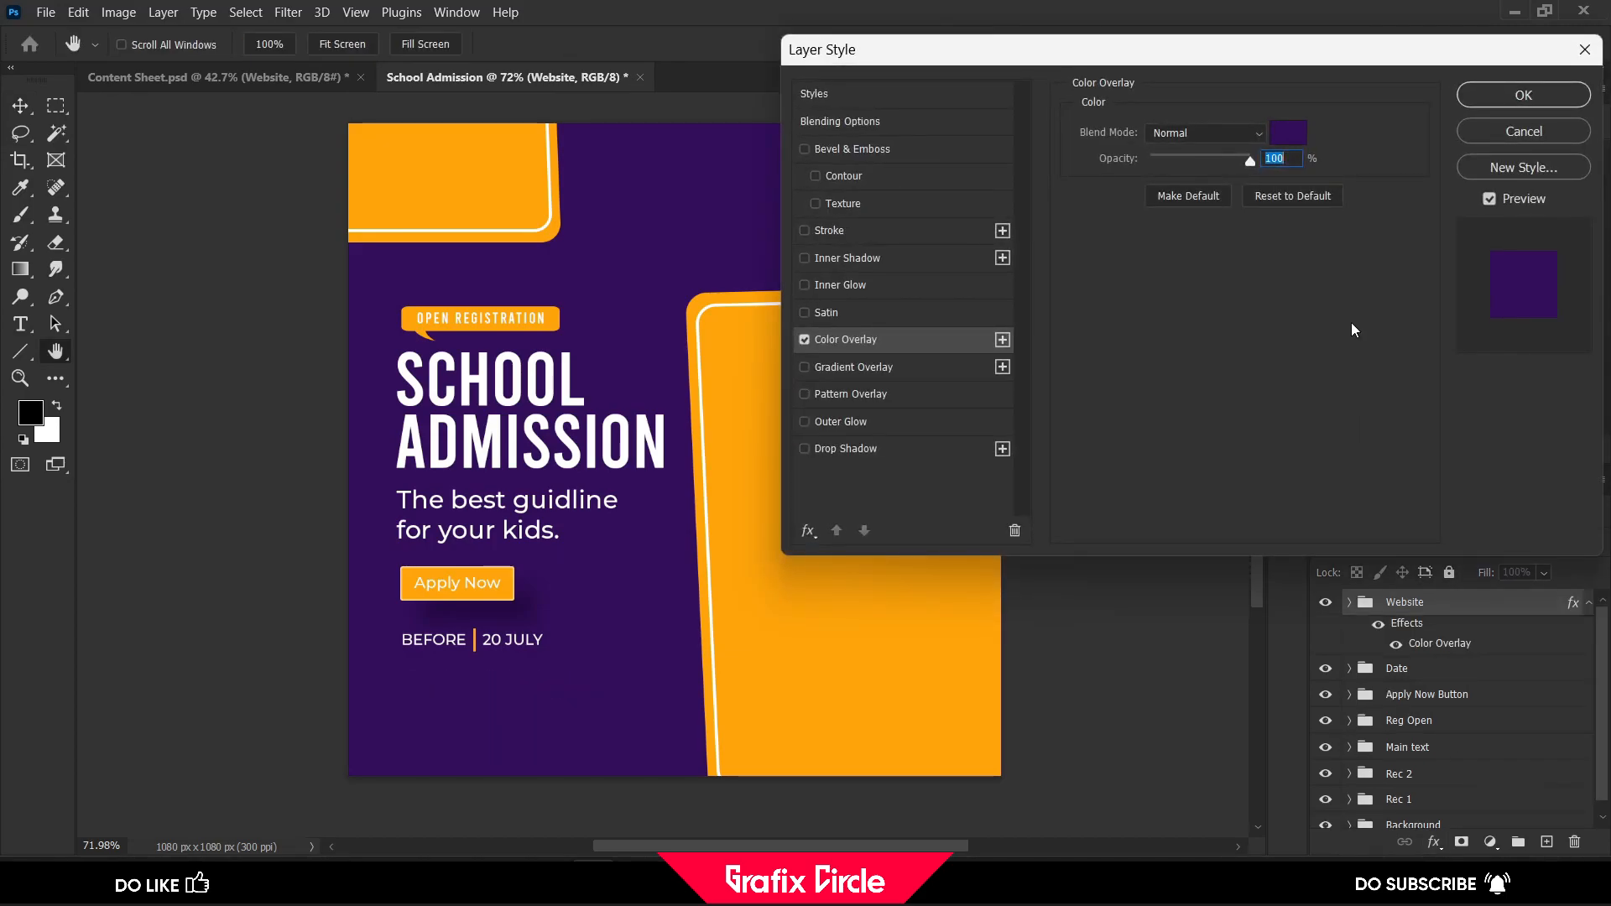
click(1288, 133)
click(1055, 333)
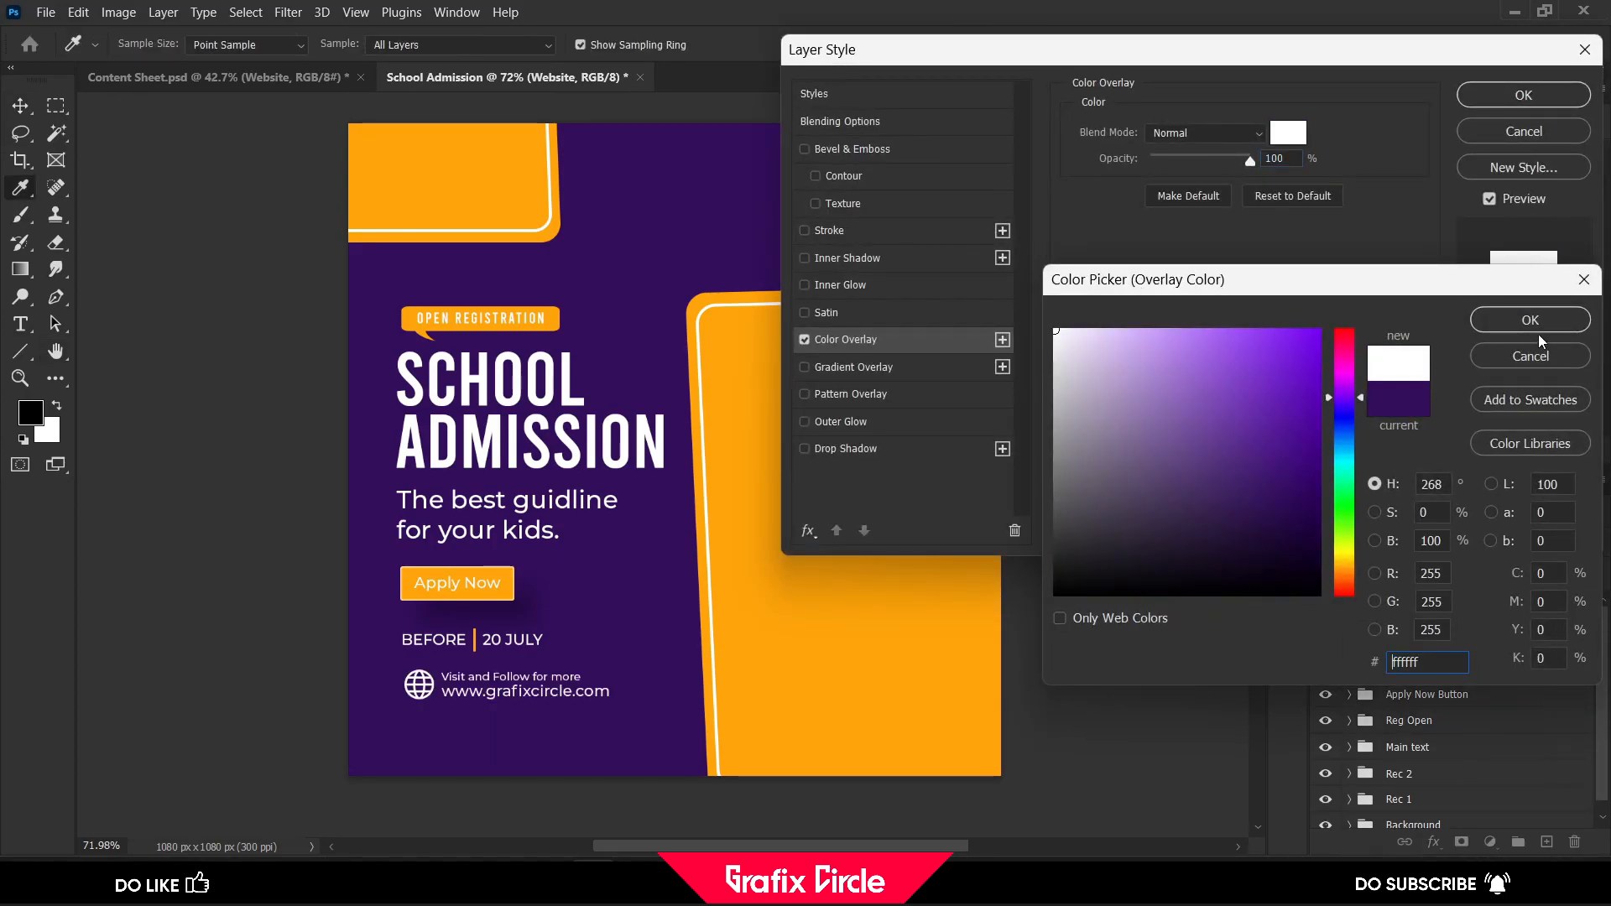
click(1535, 316)
click(1517, 100)
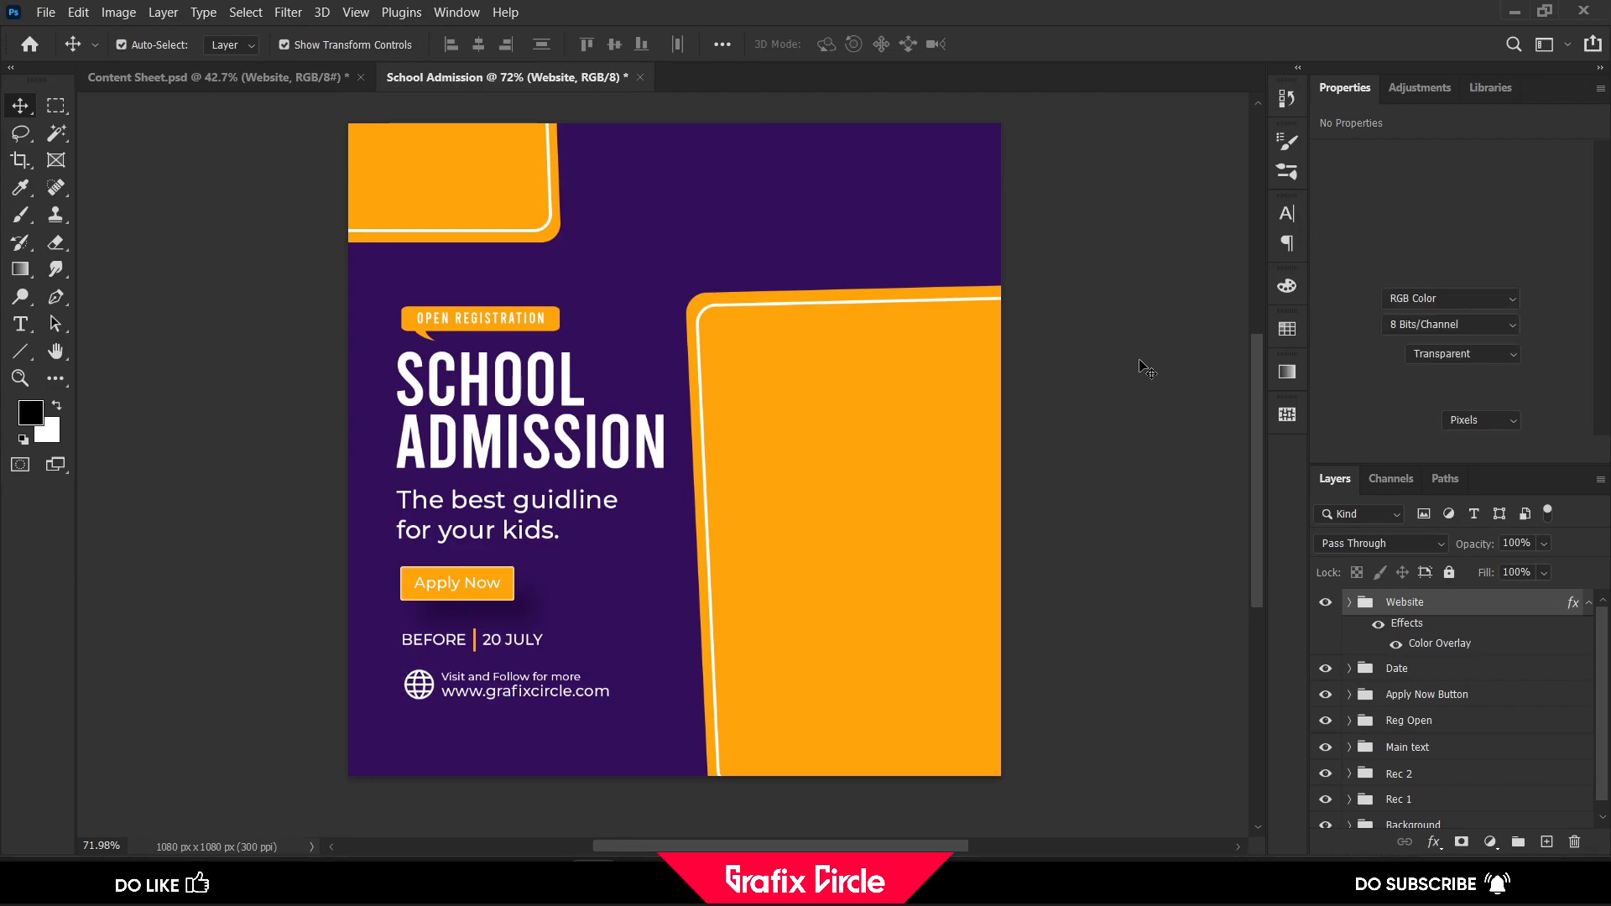
Copy the Contact group from Content Sheet.psd into the post and shrink it to about half size in the upper-right corner
click(178, 82)
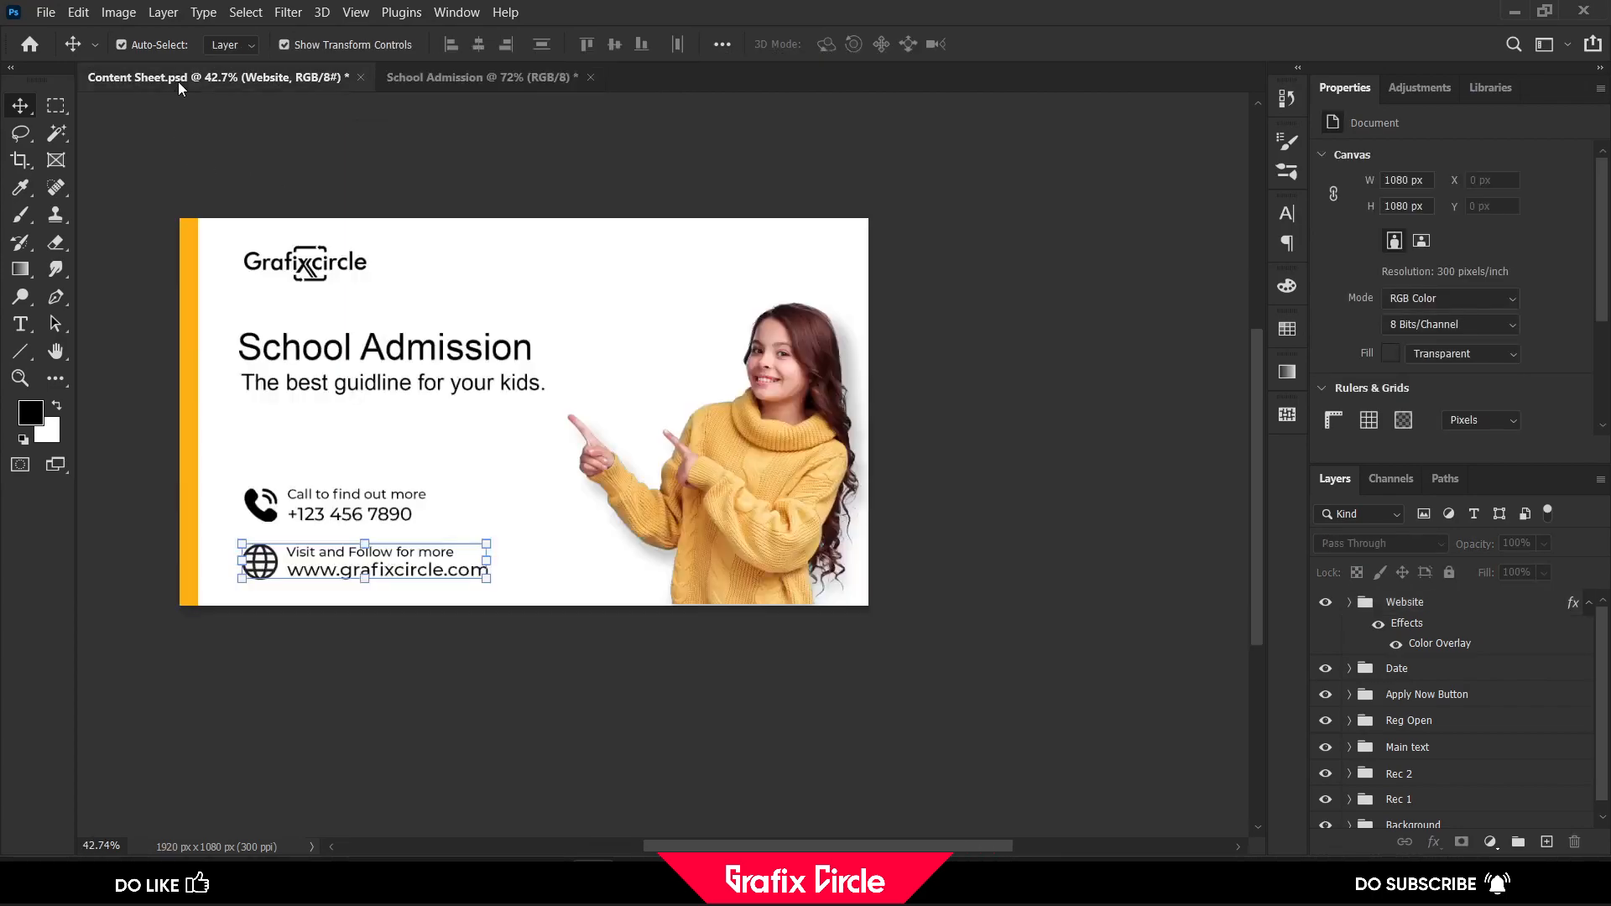
click(1454, 641)
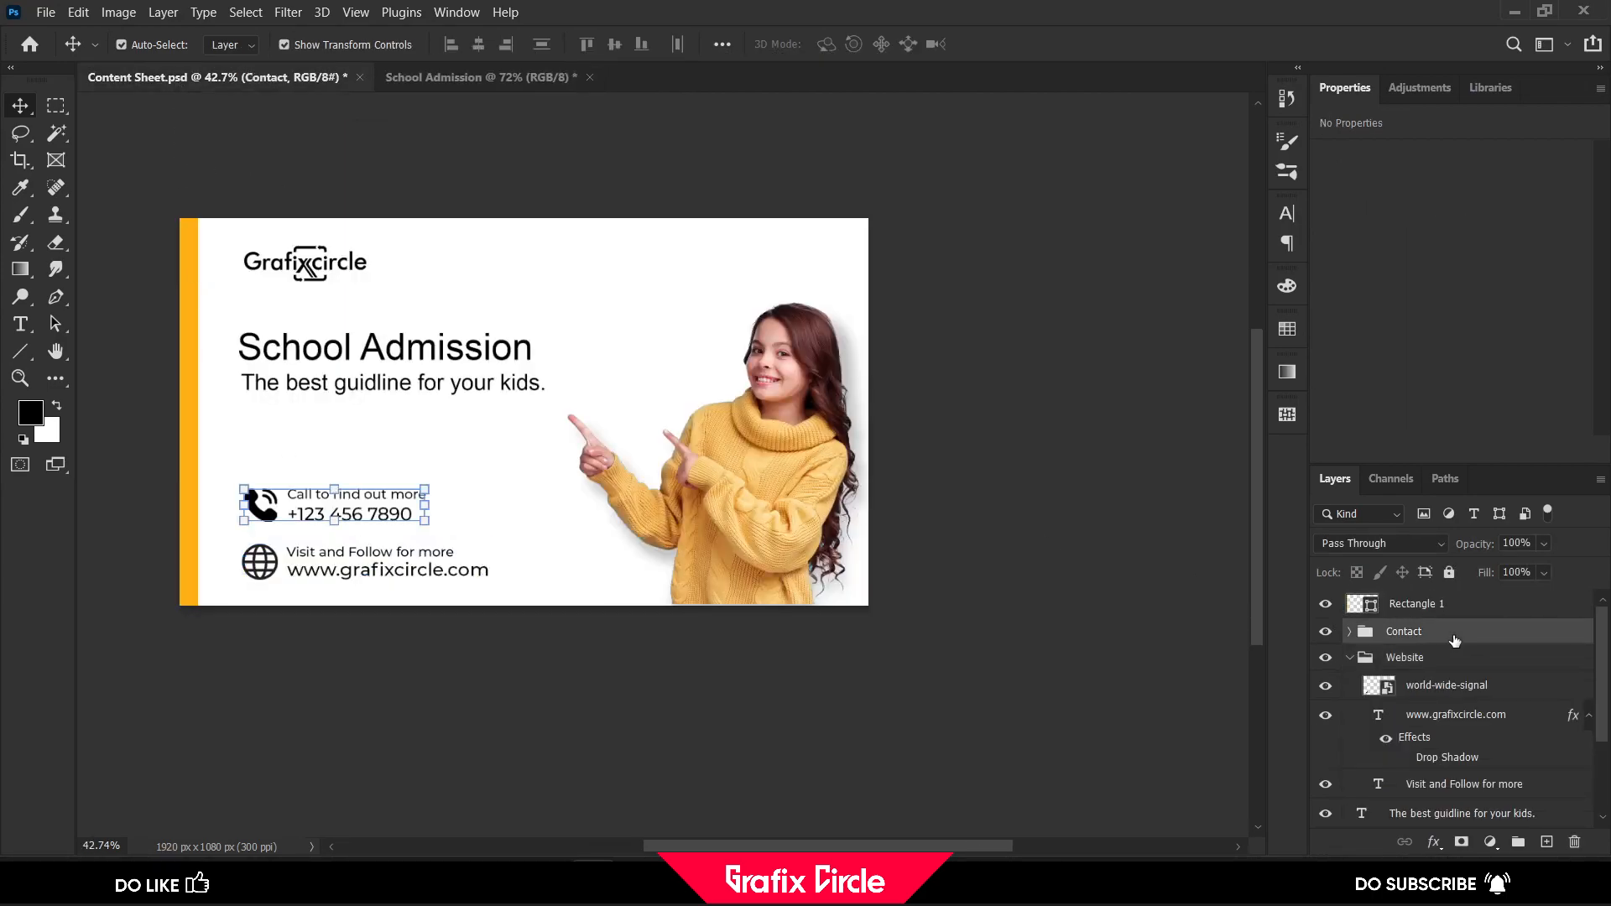
drag(1454, 641, 904, 177)
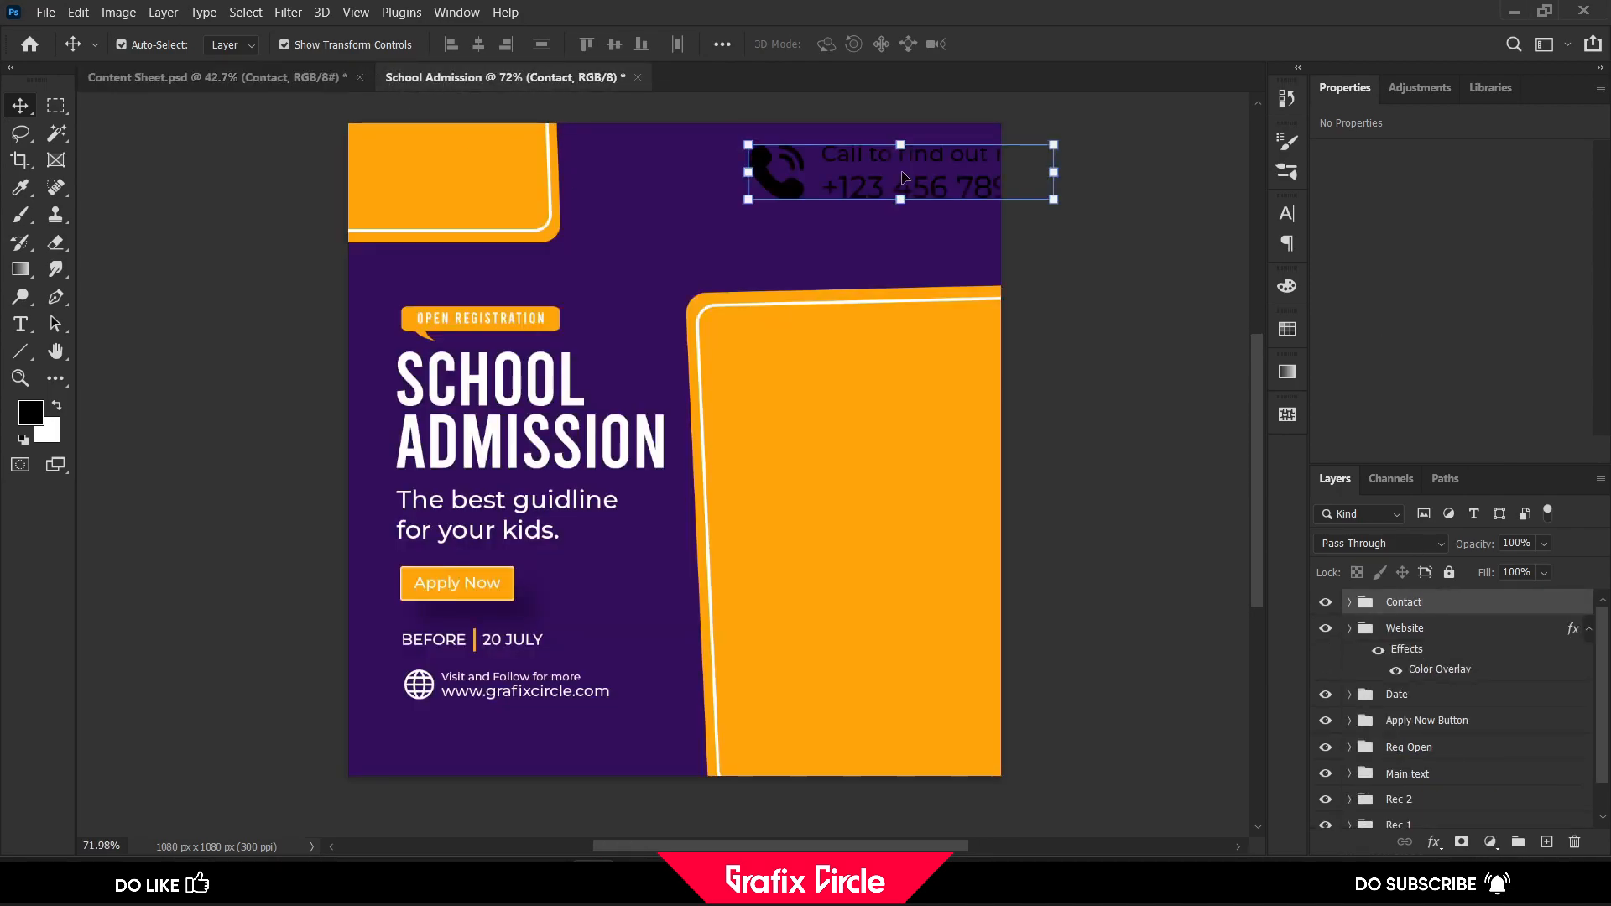
key(ctrl+t)
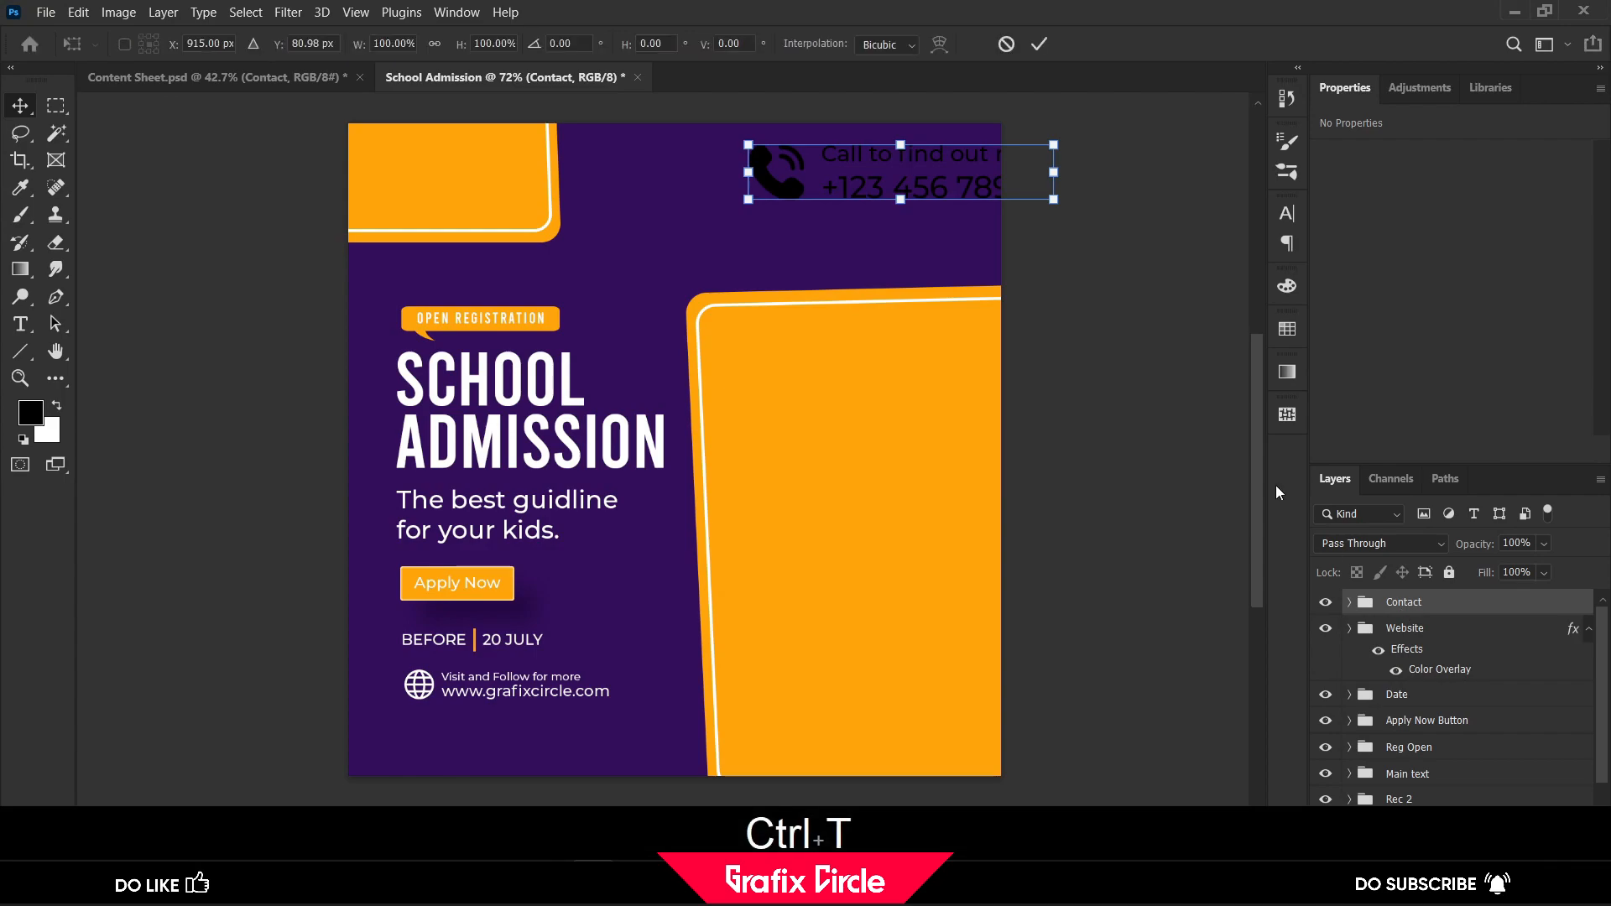
drag(1057, 199, 949, 174)
click(1038, 43)
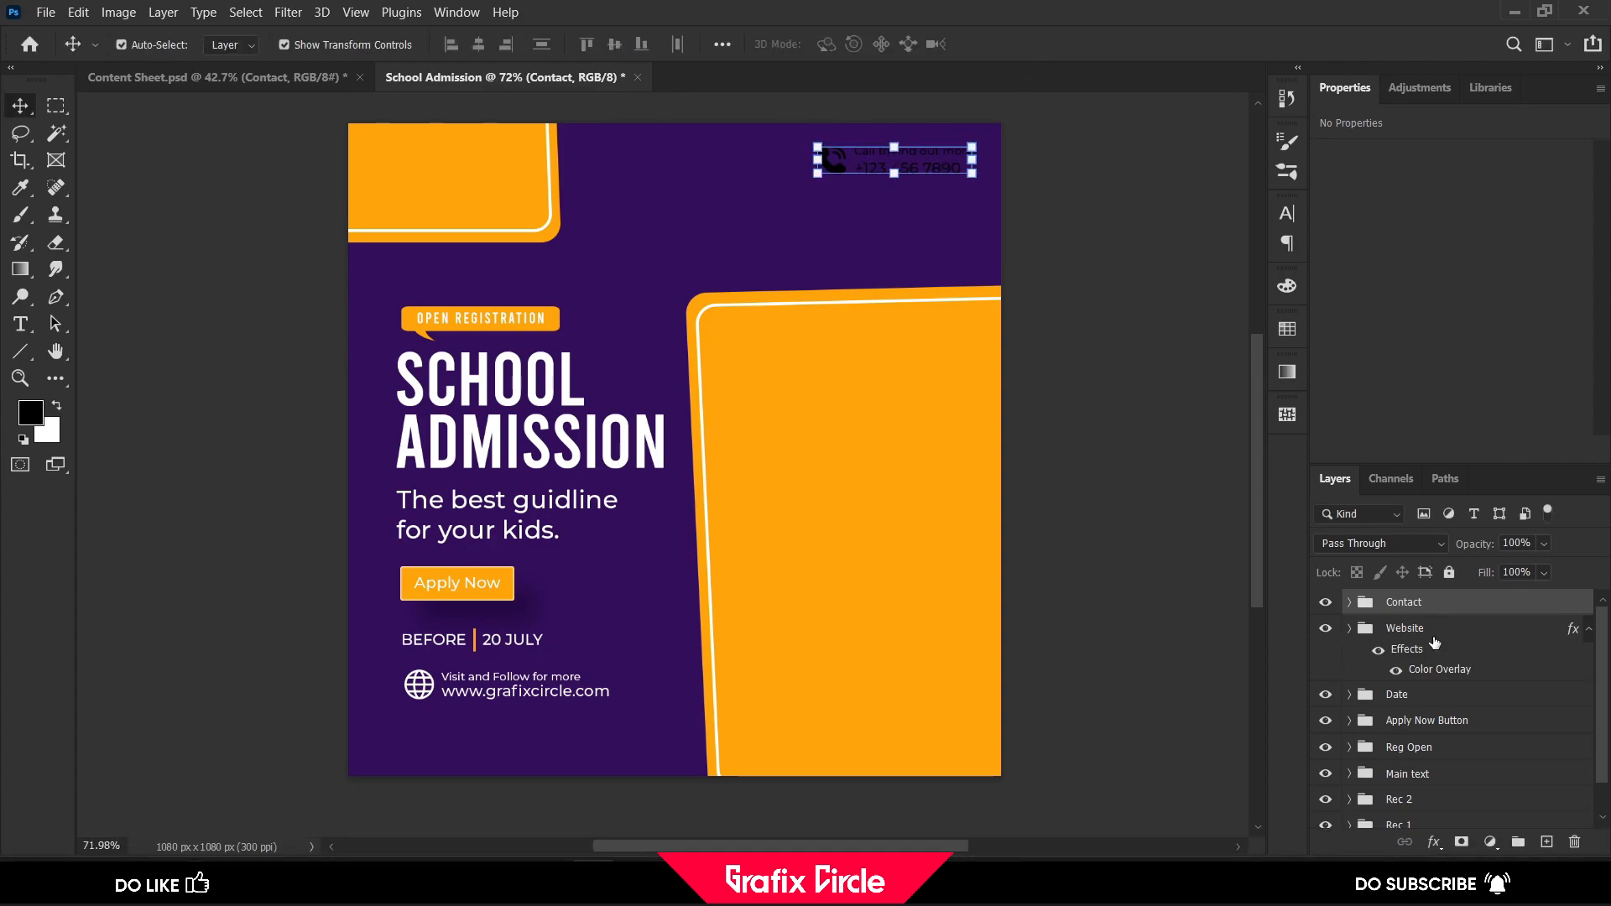
Apply a white Color Overlay to the Contact group and deselect it
click(1435, 841)
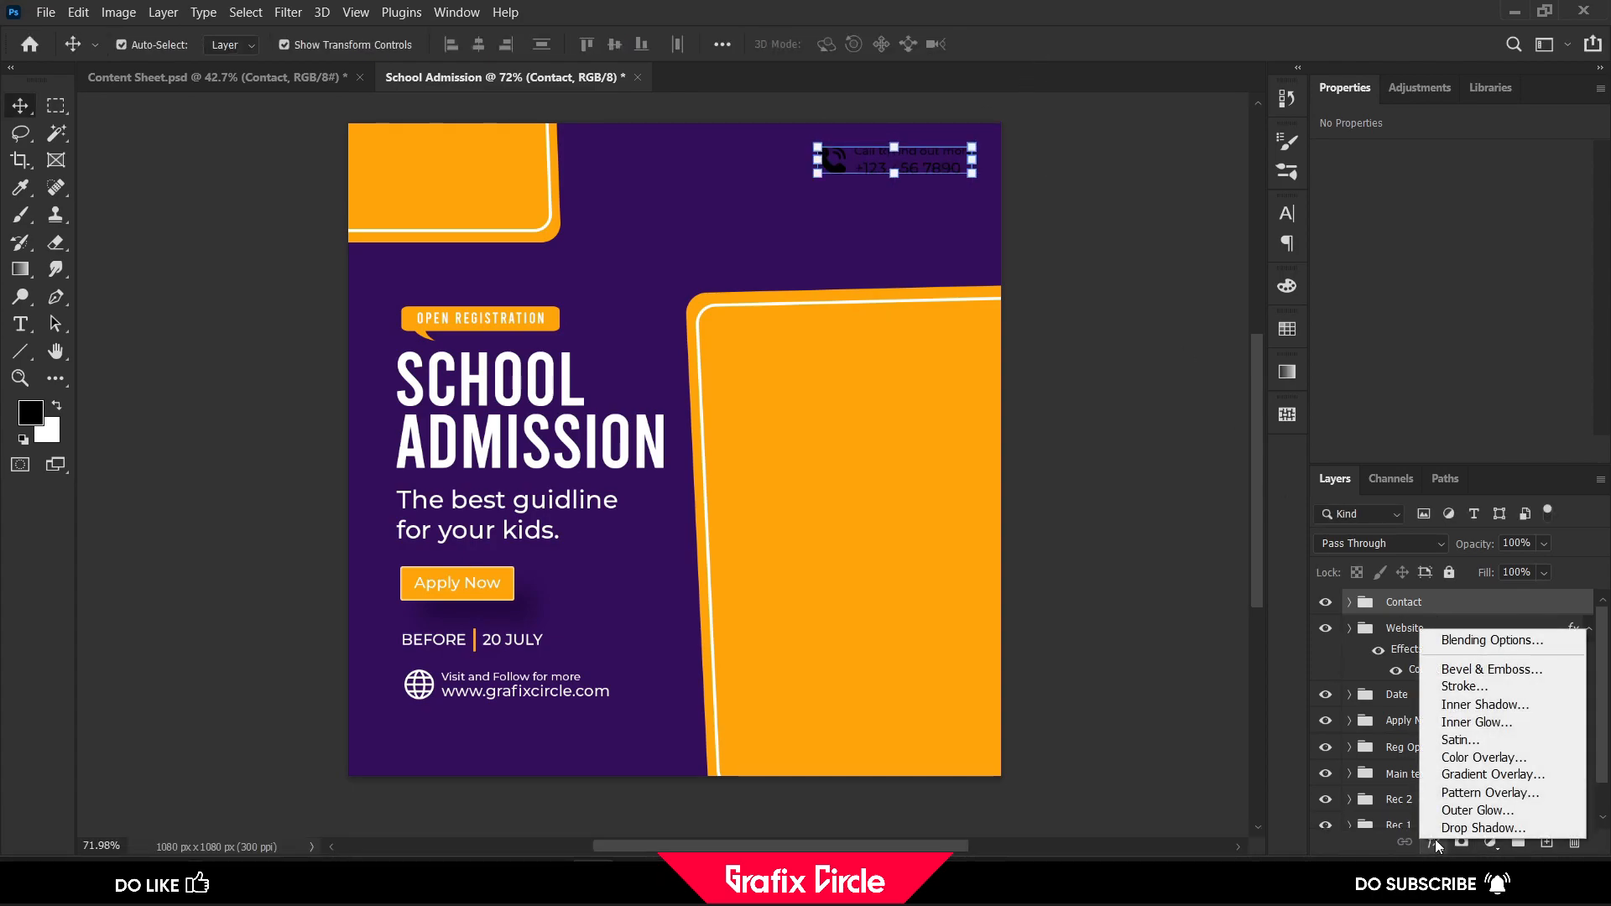
click(1474, 757)
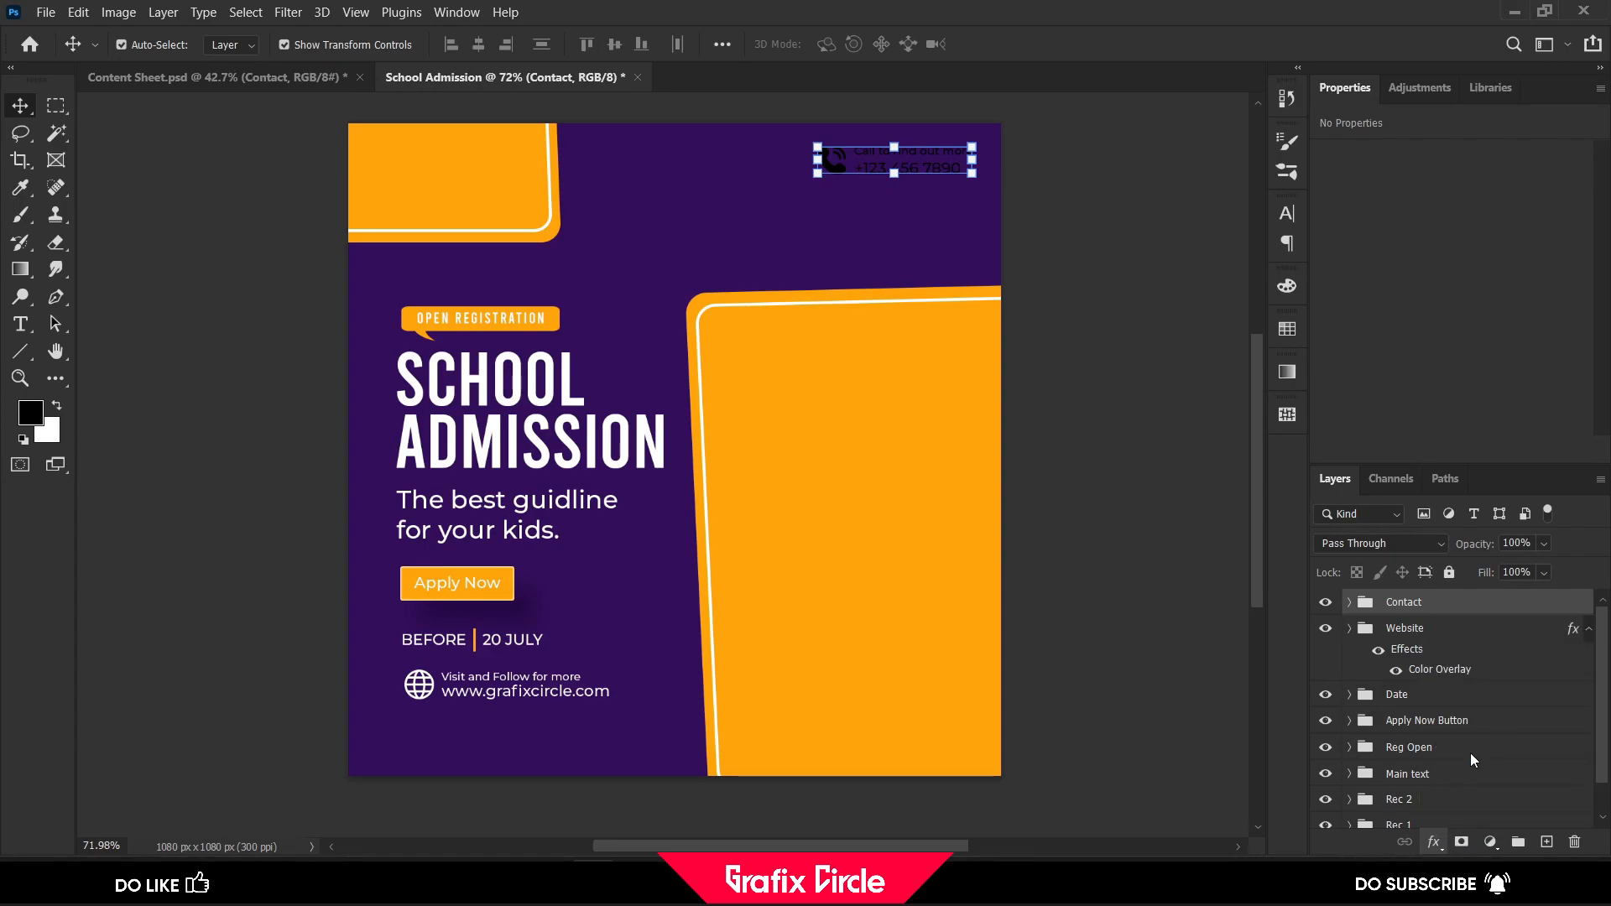
click(1472, 100)
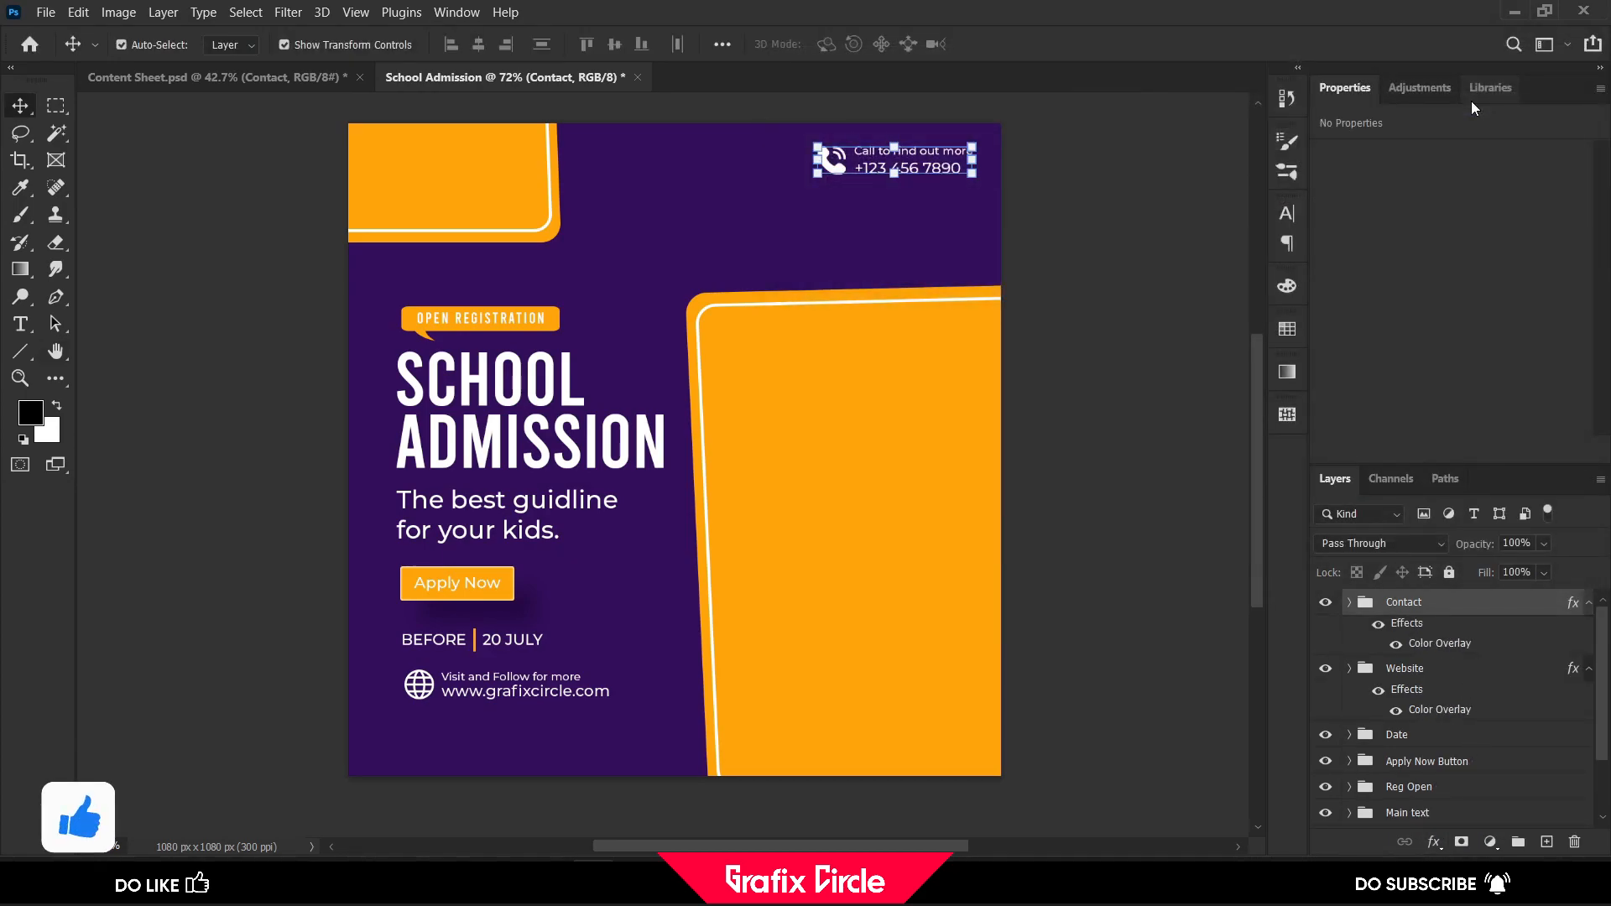
click(1087, 234)
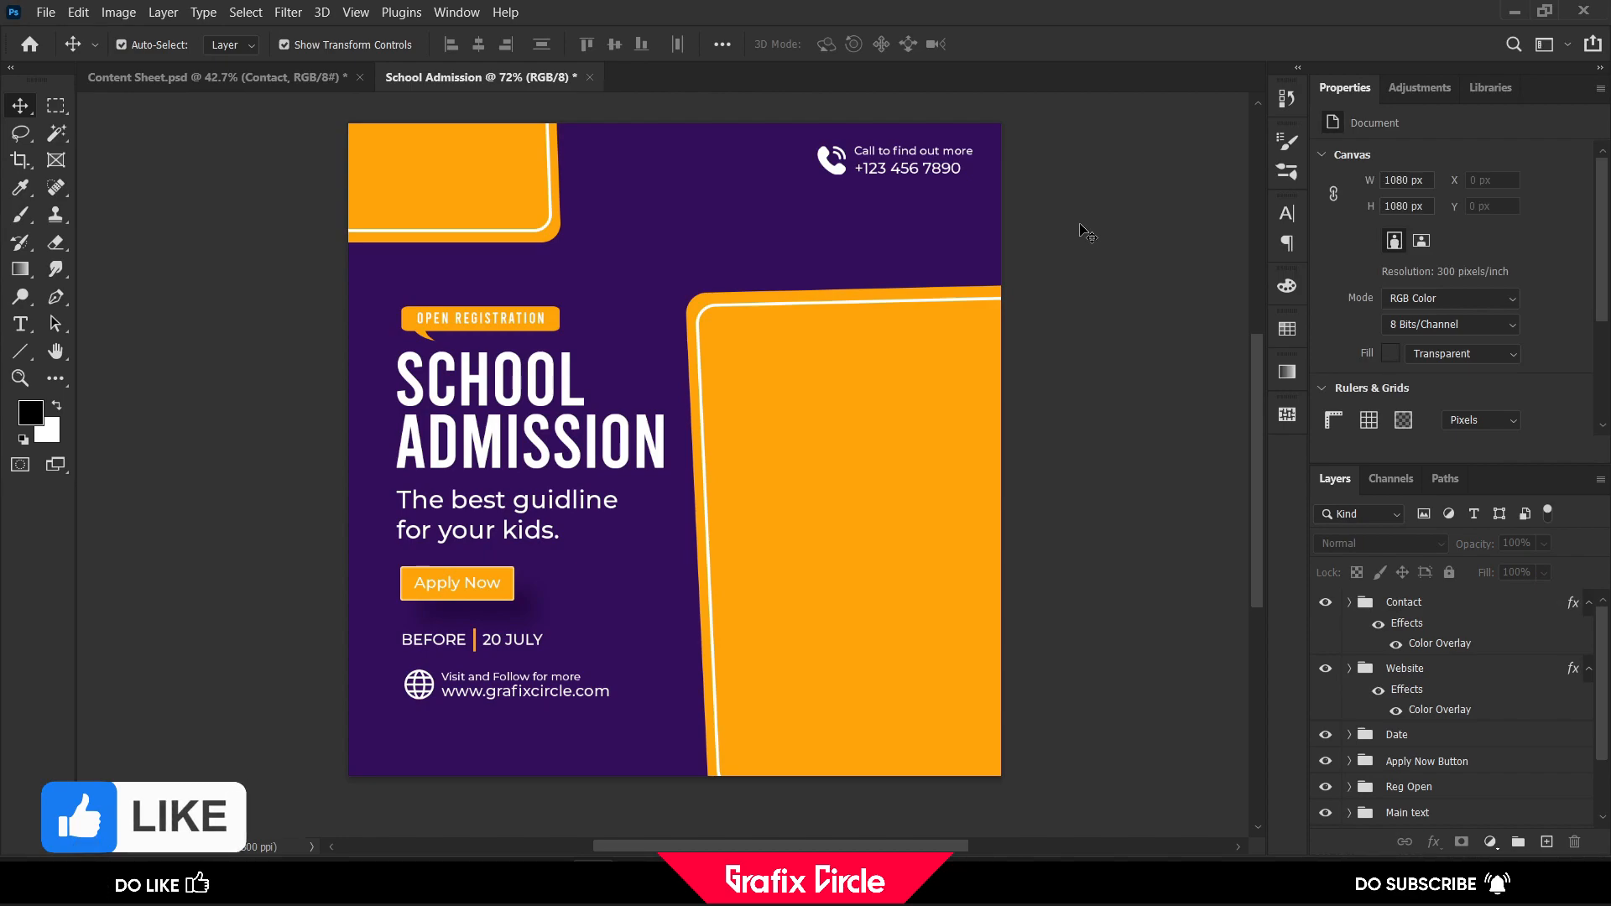
Copy the girl's photo from Content Sheet.psd into the post, scaled to about 53% over the large orange card, reaching the bottom edge
click(239, 72)
drag(755, 424, 828, 539)
key(shift)
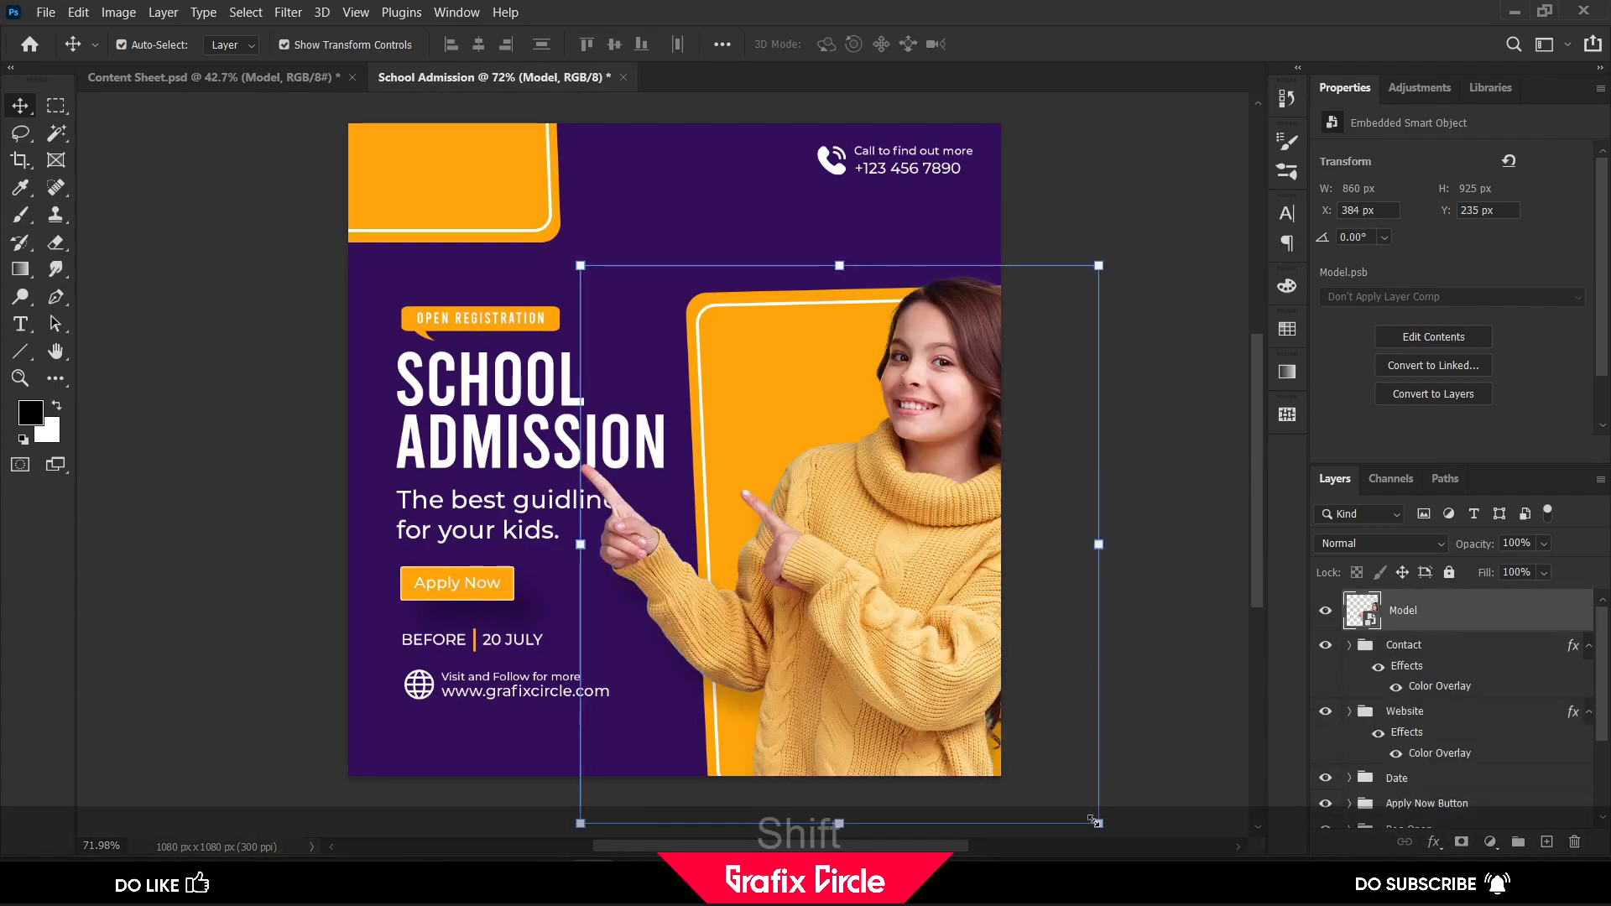
key(ctrl+t)
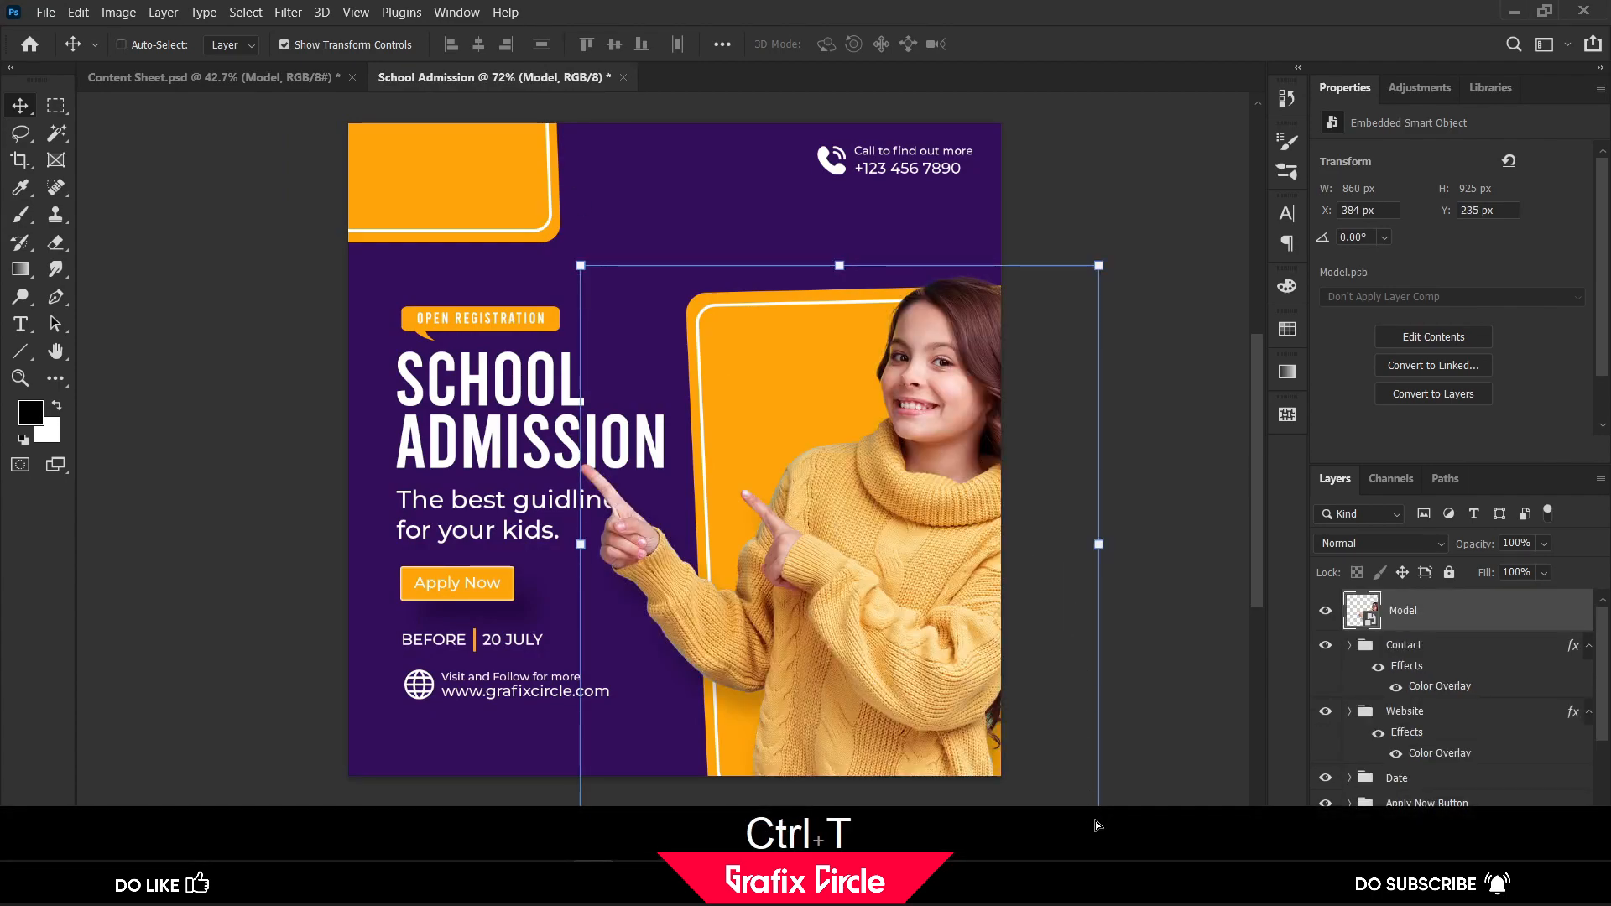
drag(528, 264, 622, 340)
drag(898, 599, 874, 654)
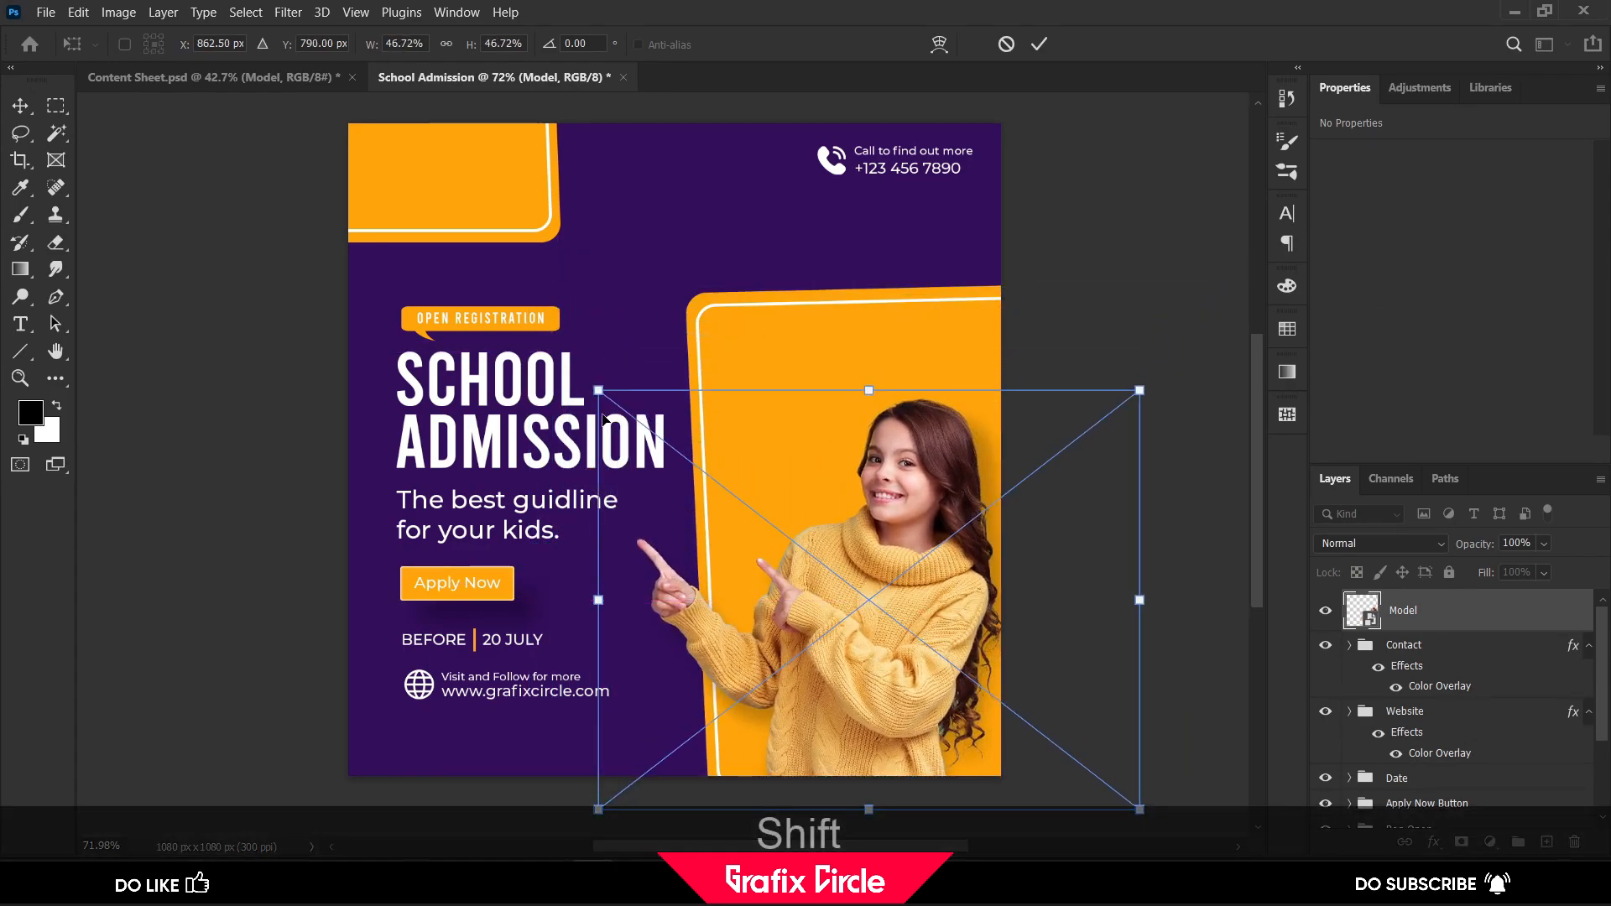
drag(598, 389, 532, 322)
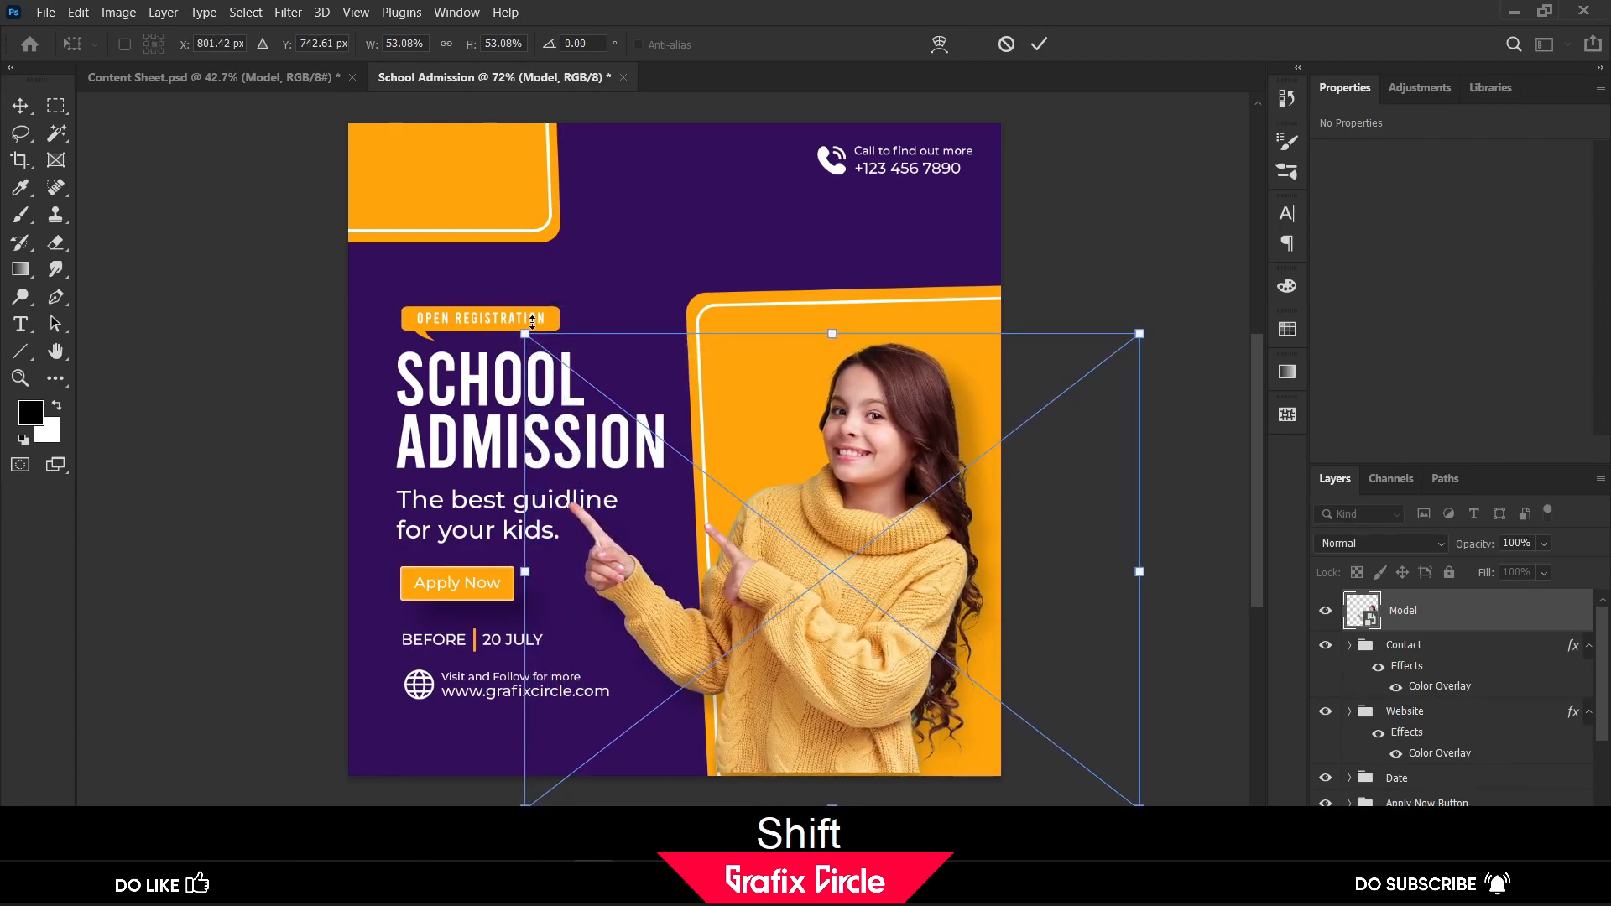
click(1039, 43)
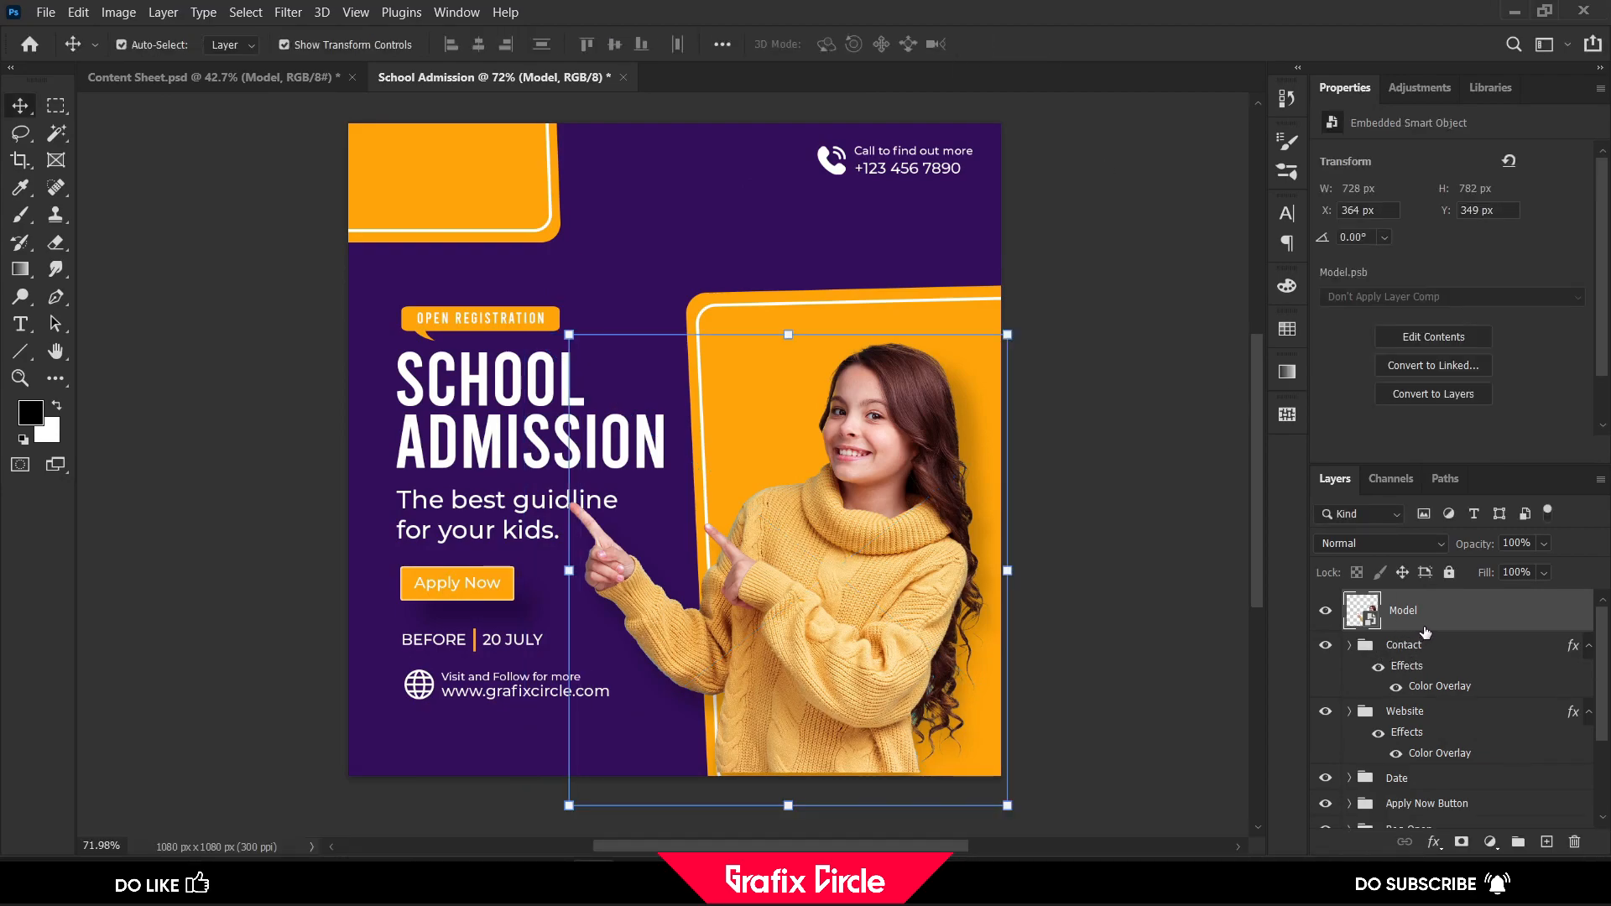
Group the Model layer, name the group "Model" and collapse it
key(ctrl+g)
text(Model)
key(Return)
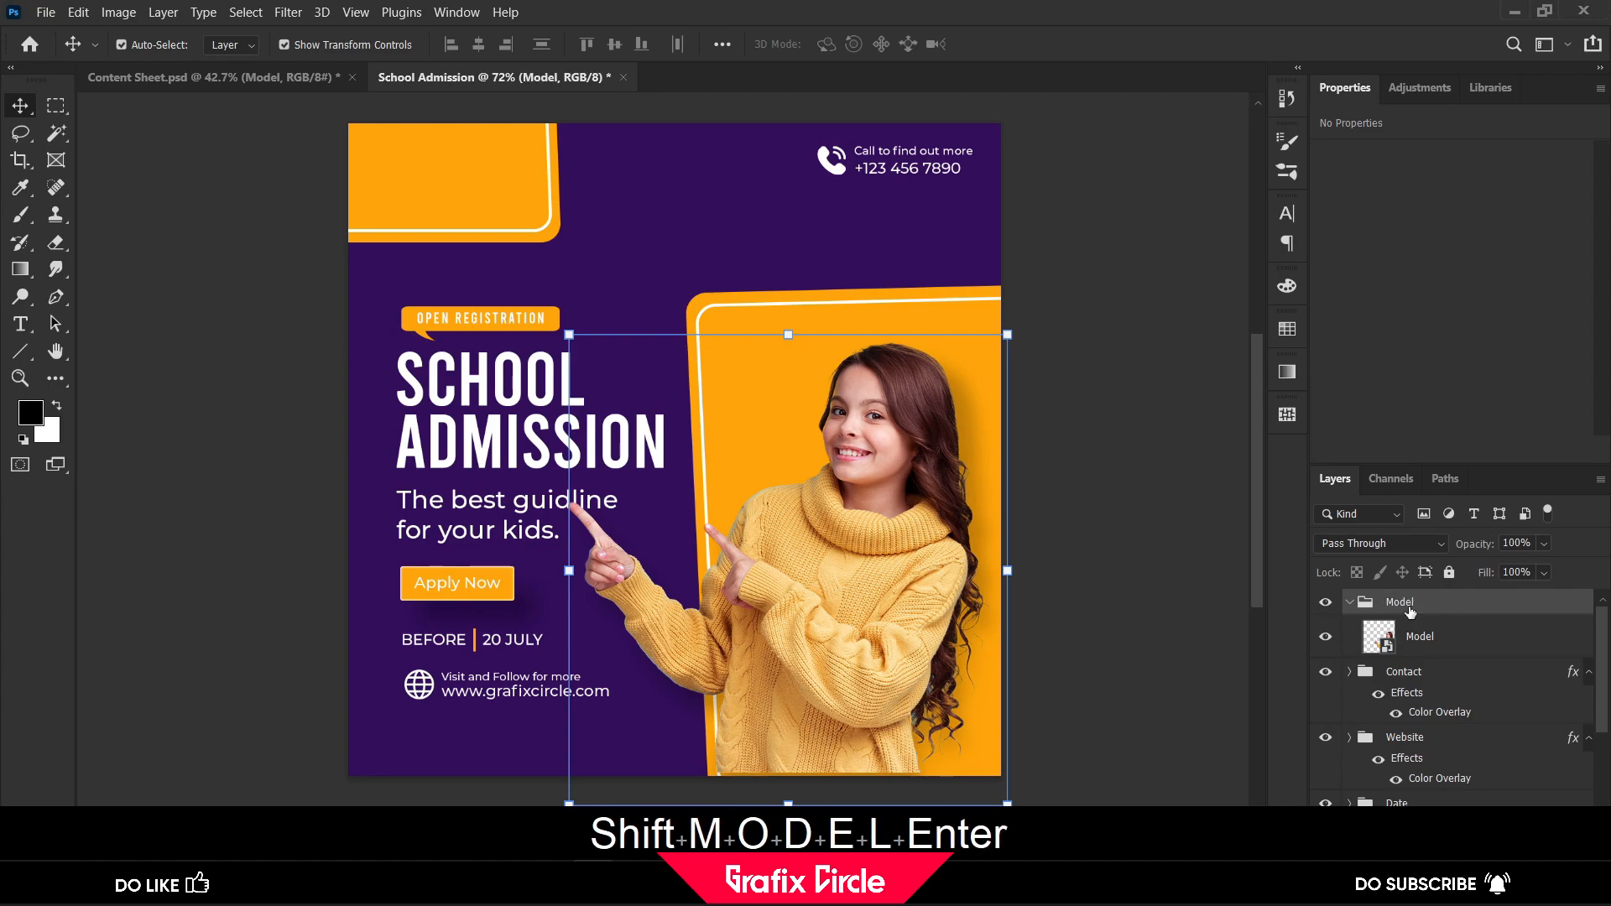
click(1349, 602)
Nudge the Date, Apply Now Button, Reg Open, Main text and Website groups together about 40 px up and slightly left, then deselect them
scroll(1381, 642, down, 1)
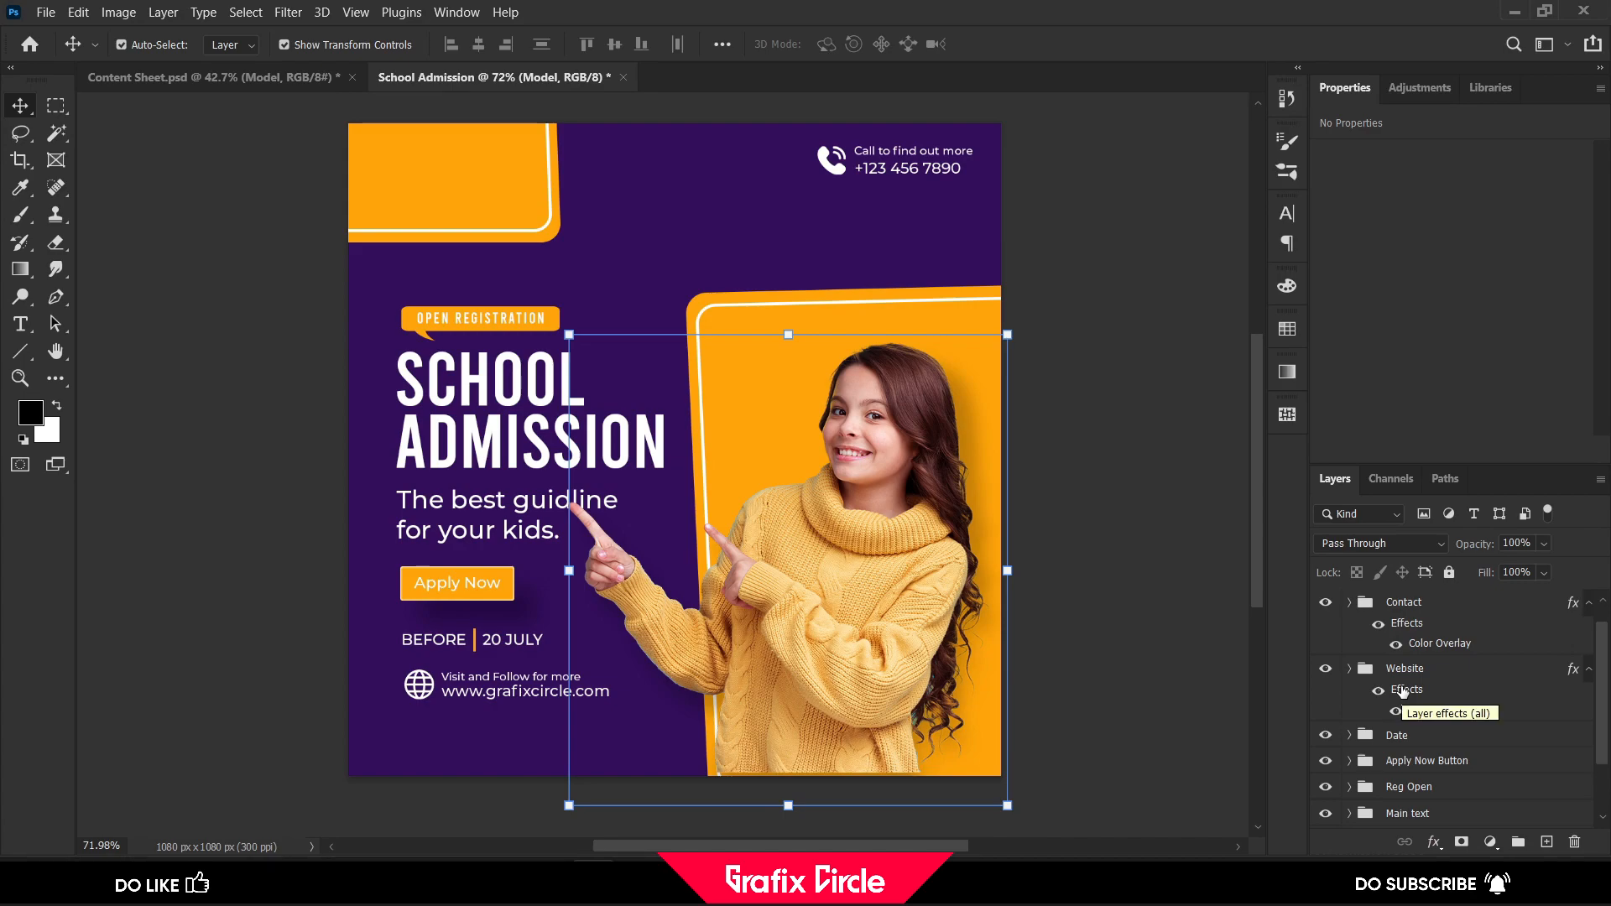
click(1420, 738)
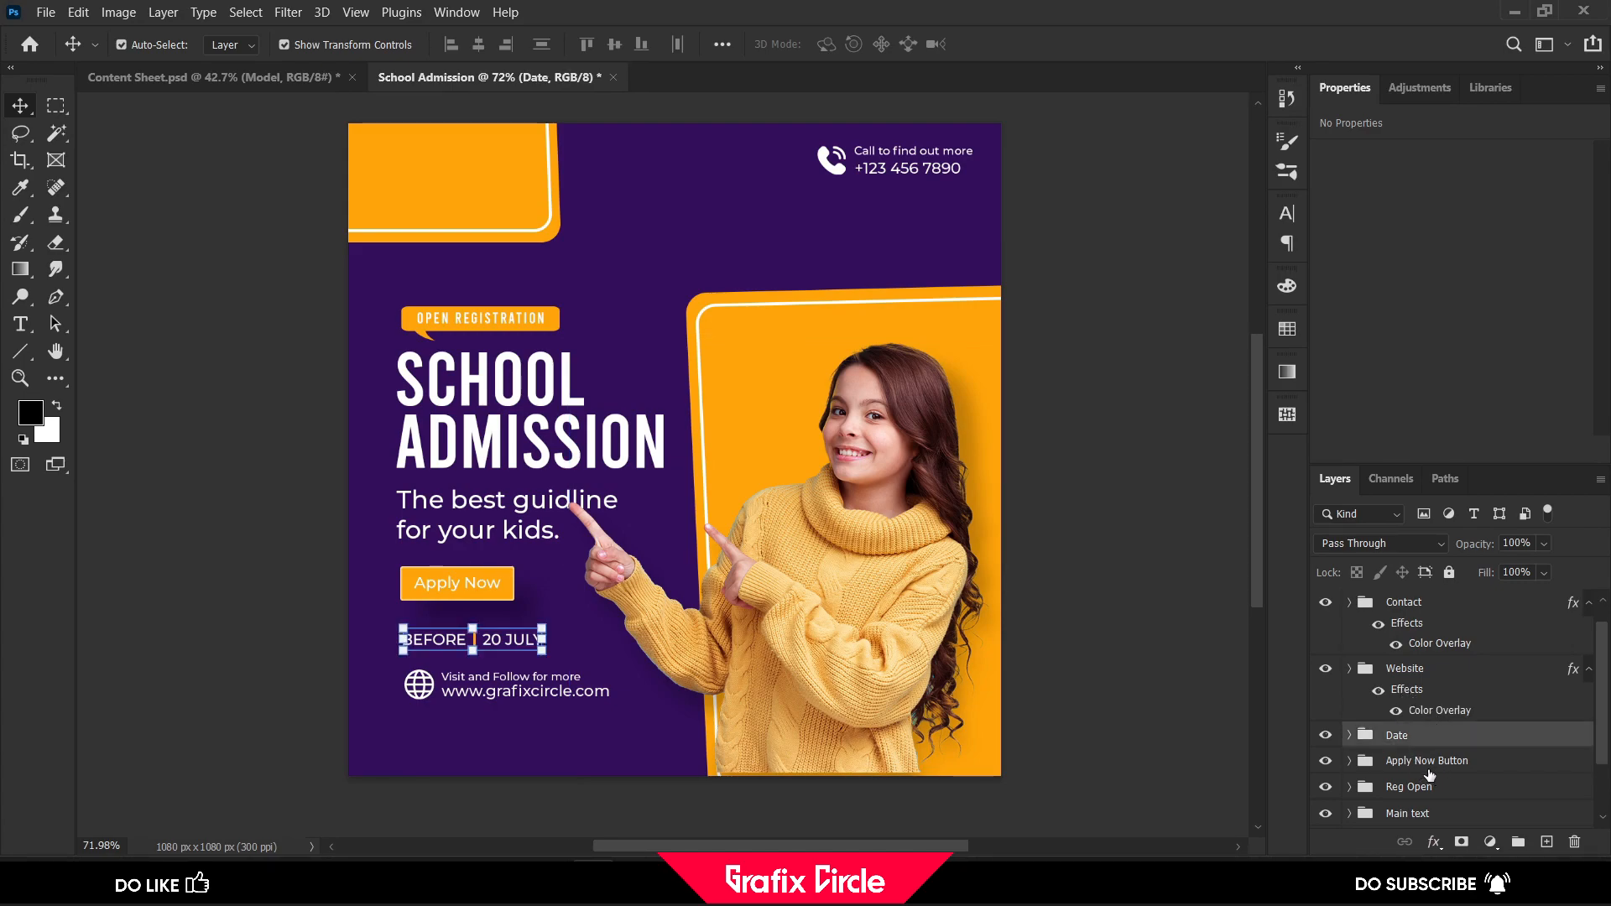
ctrl+click(1428, 761)
ctrl+click(1429, 787)
scroll(1447, 768, down, 1)
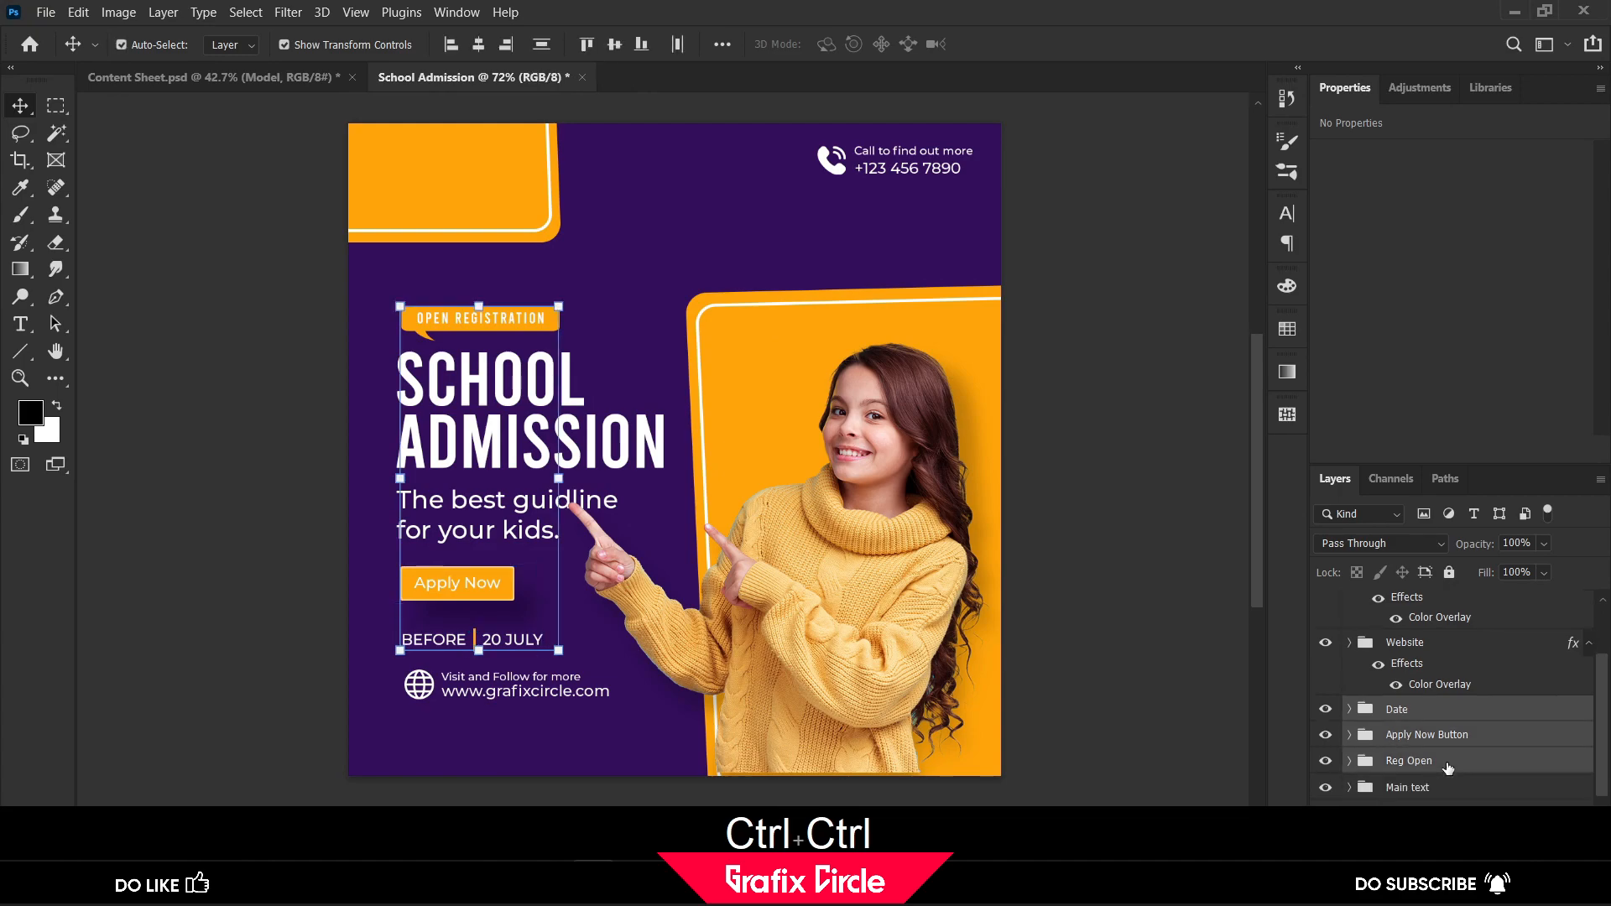
scroll(1447, 767, down, 1)
ctrl+click(1431, 737)
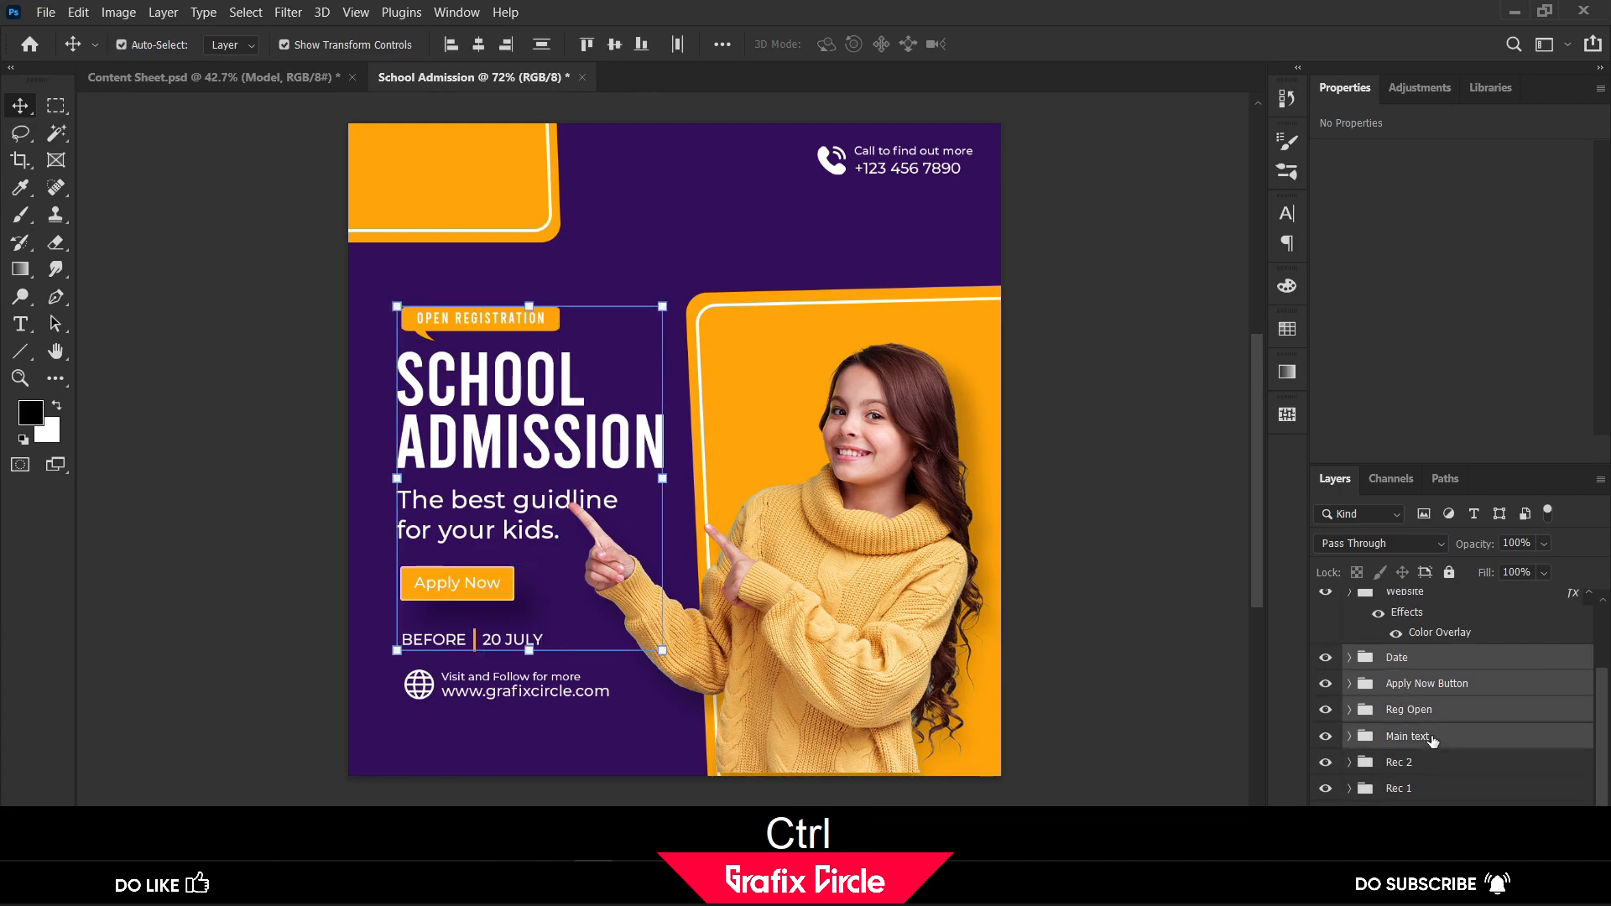
scroll(1431, 738, up, 2)
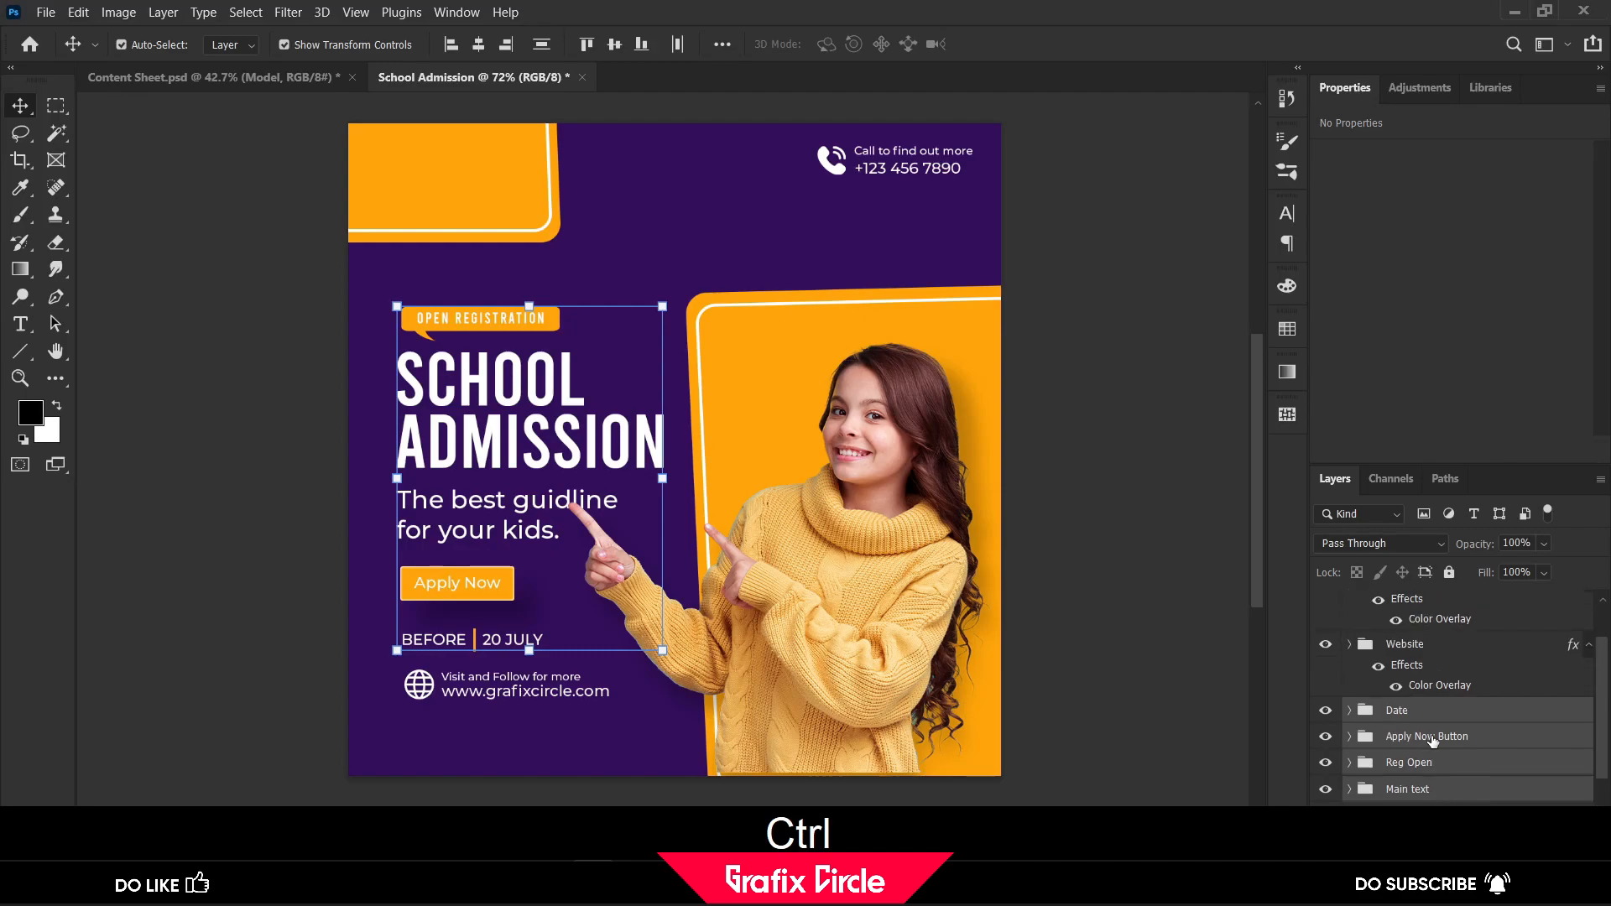
ctrl+click(1420, 651)
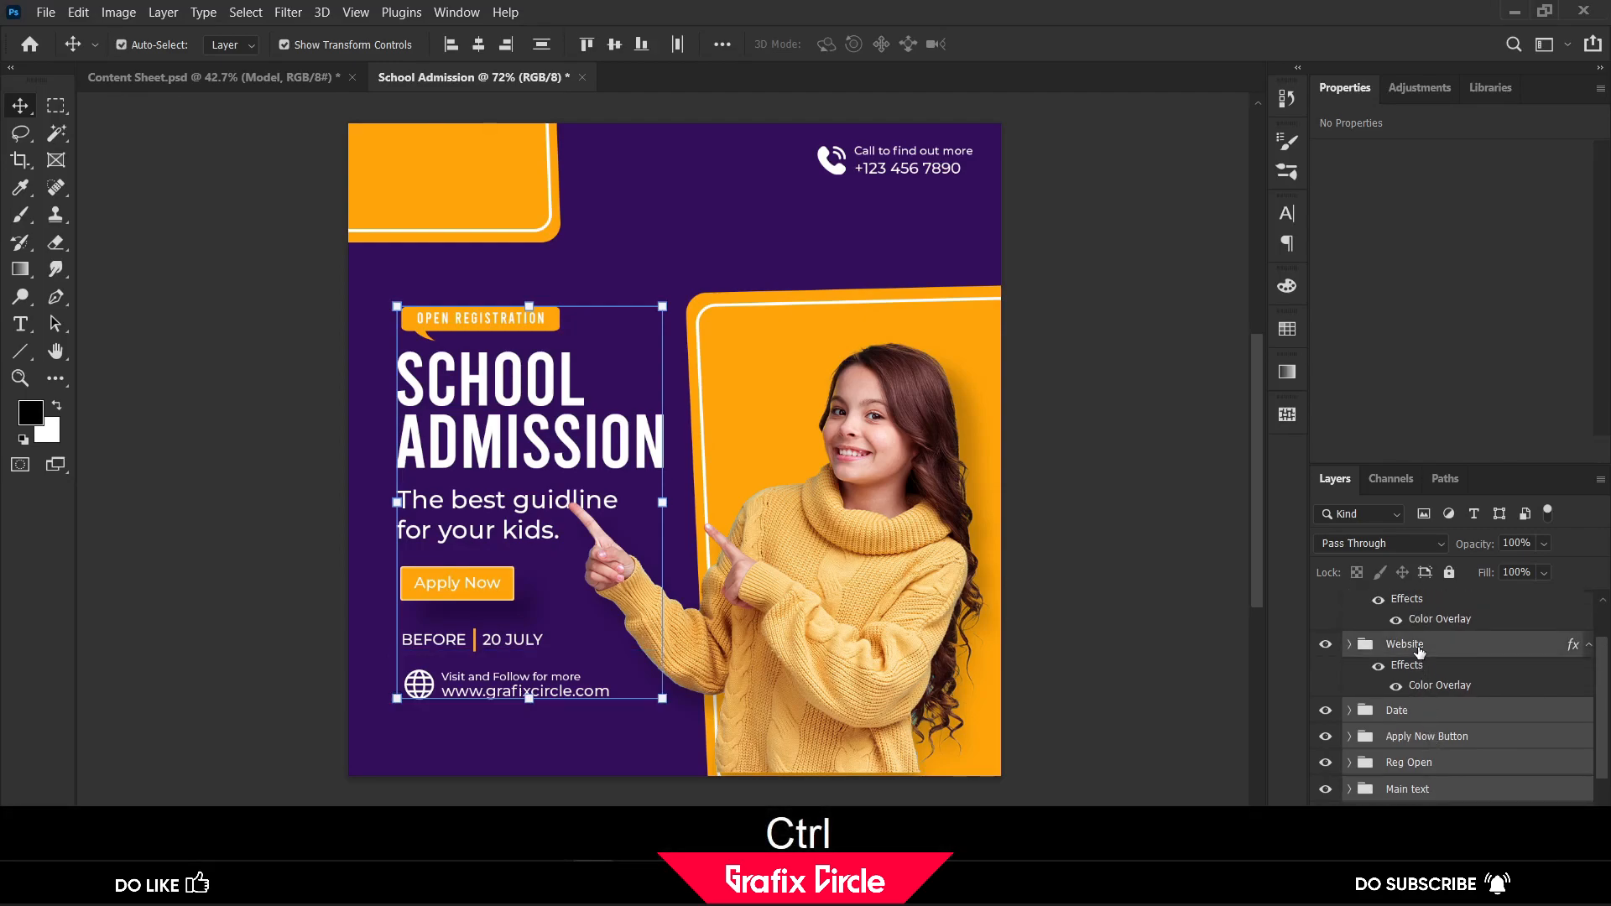
key(shift+Left)
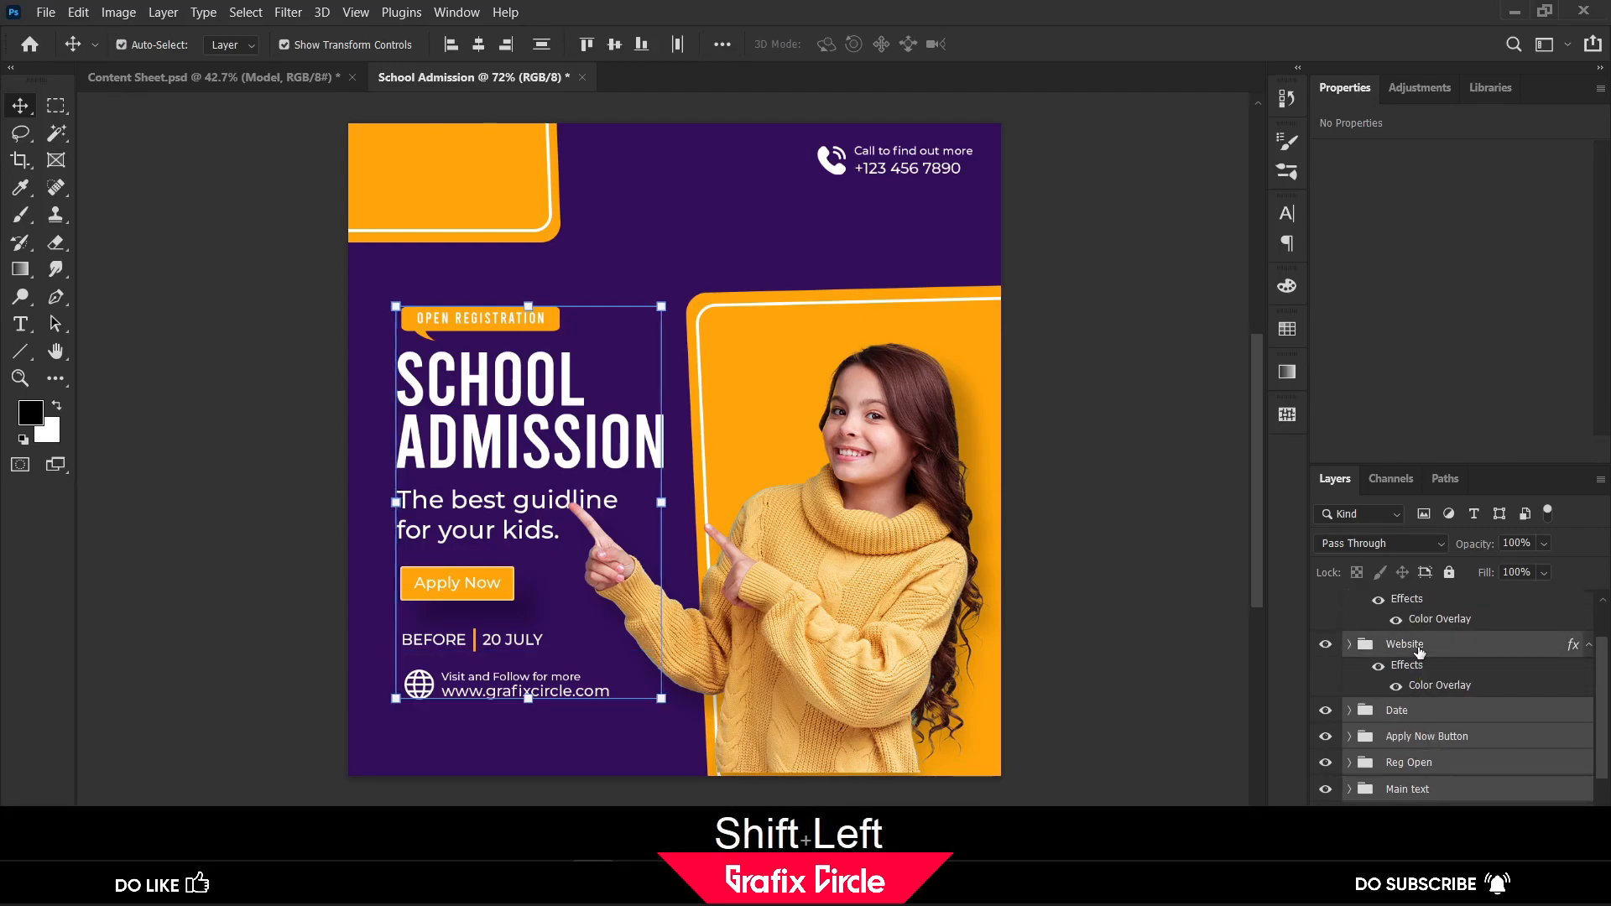
key(shift+Left)
key(shift+Up)
key(shift+Up)
key(shift+Up)
key(shift+Up)
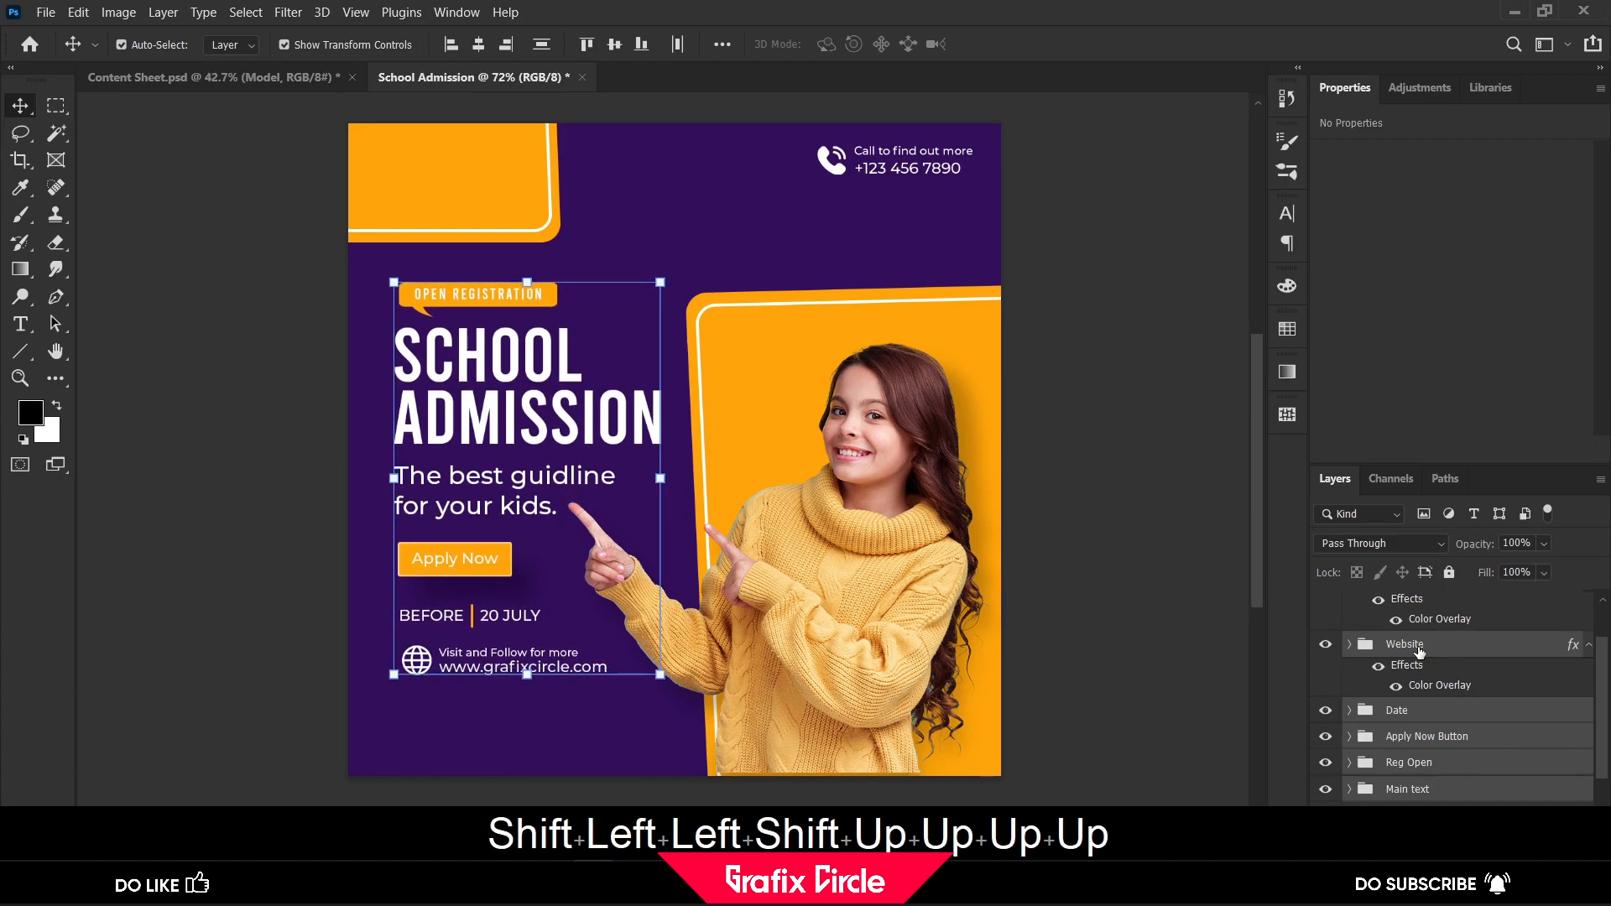
click(1129, 519)
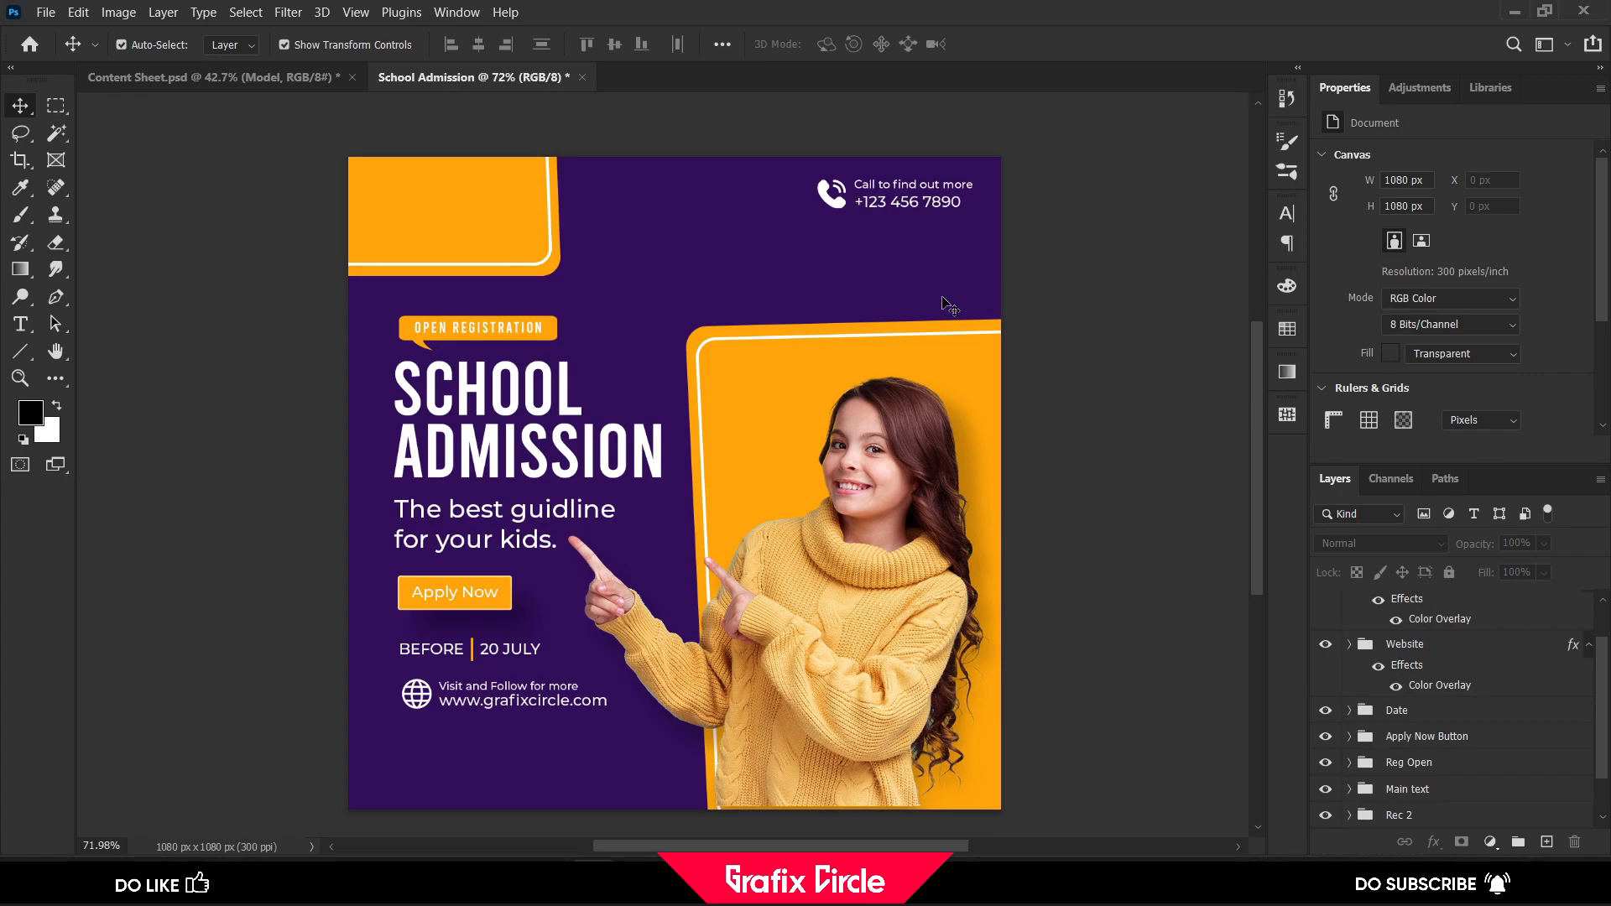
Copy the black Grafixcircle logo from Content Sheet.psd into the post, scaled to about 247 × 75 px inside the upper-left orange card
click(299, 79)
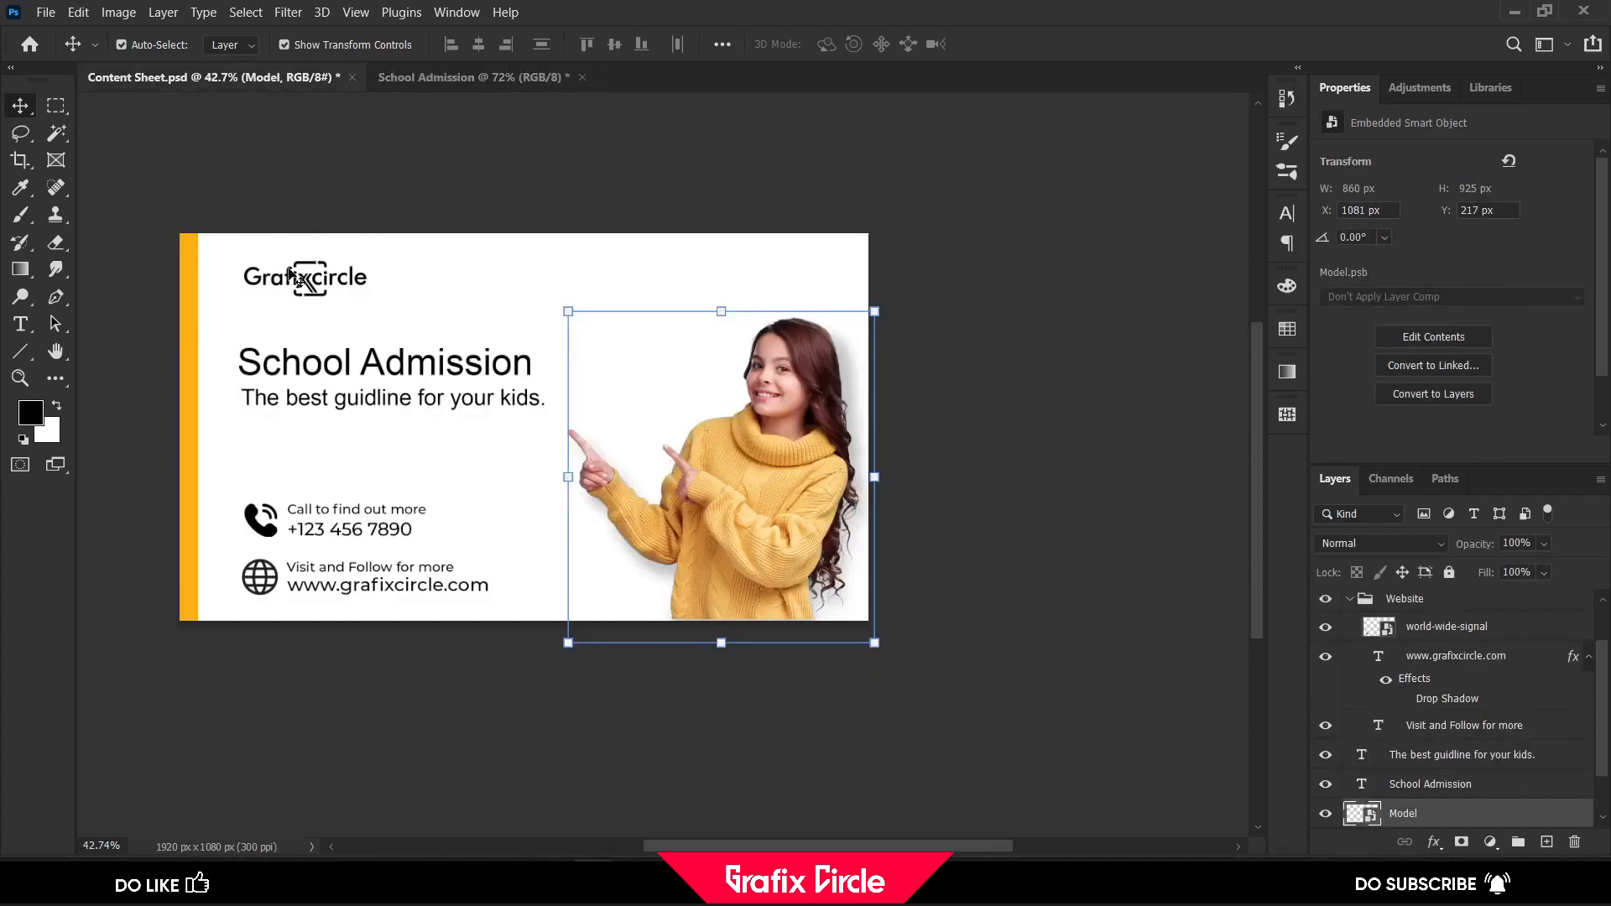
drag(311, 285, 471, 218)
drag(579, 250, 515, 229)
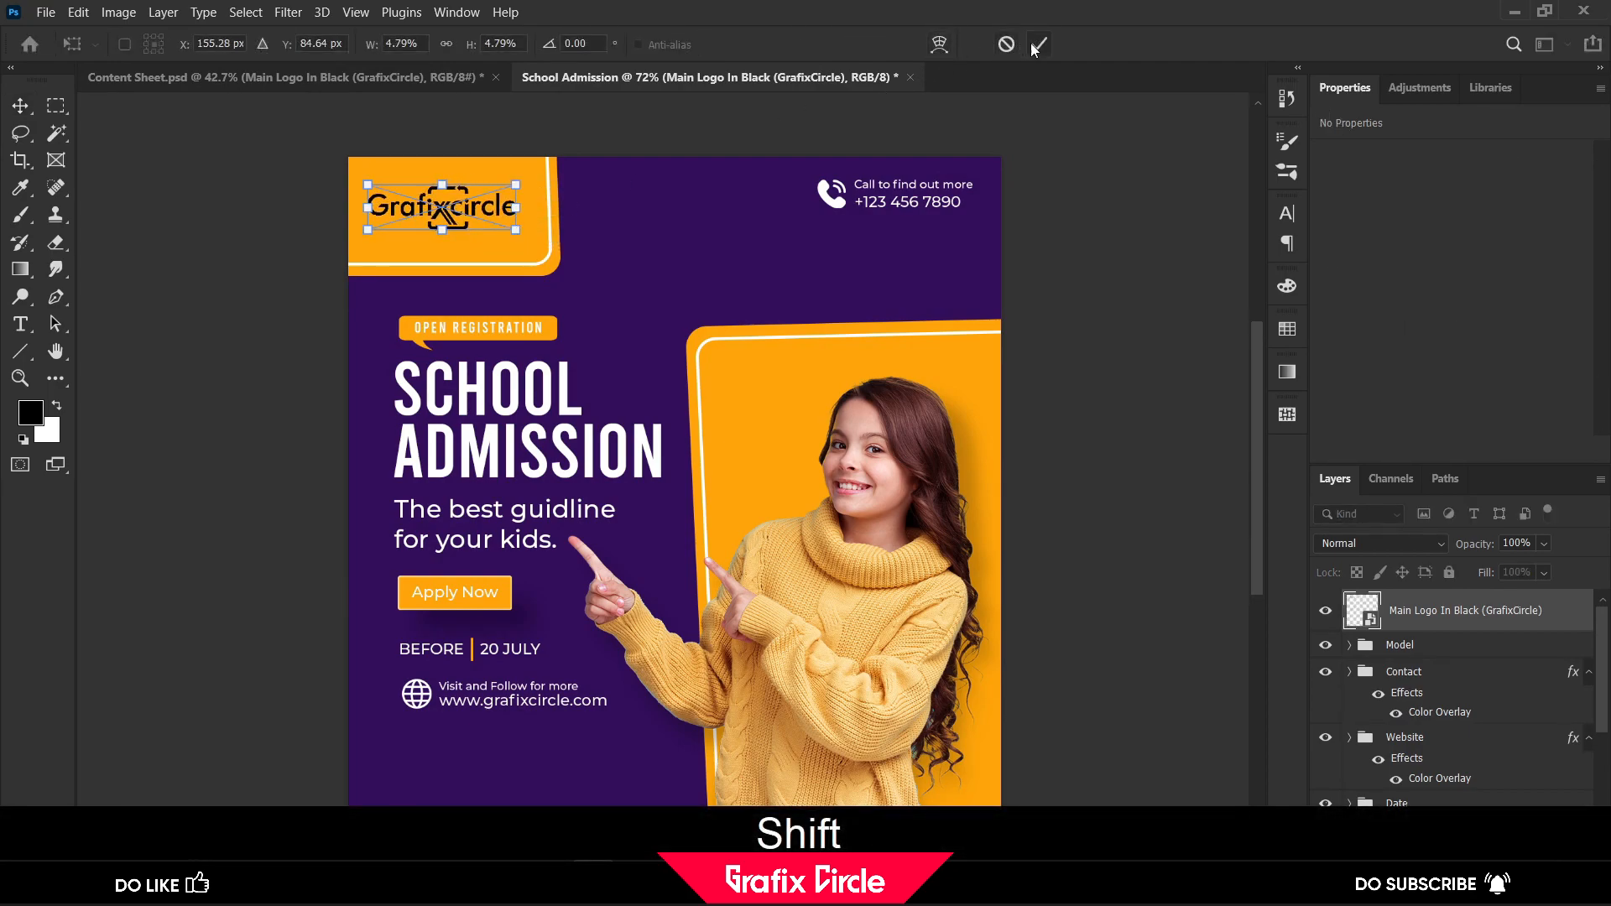
key(Return)
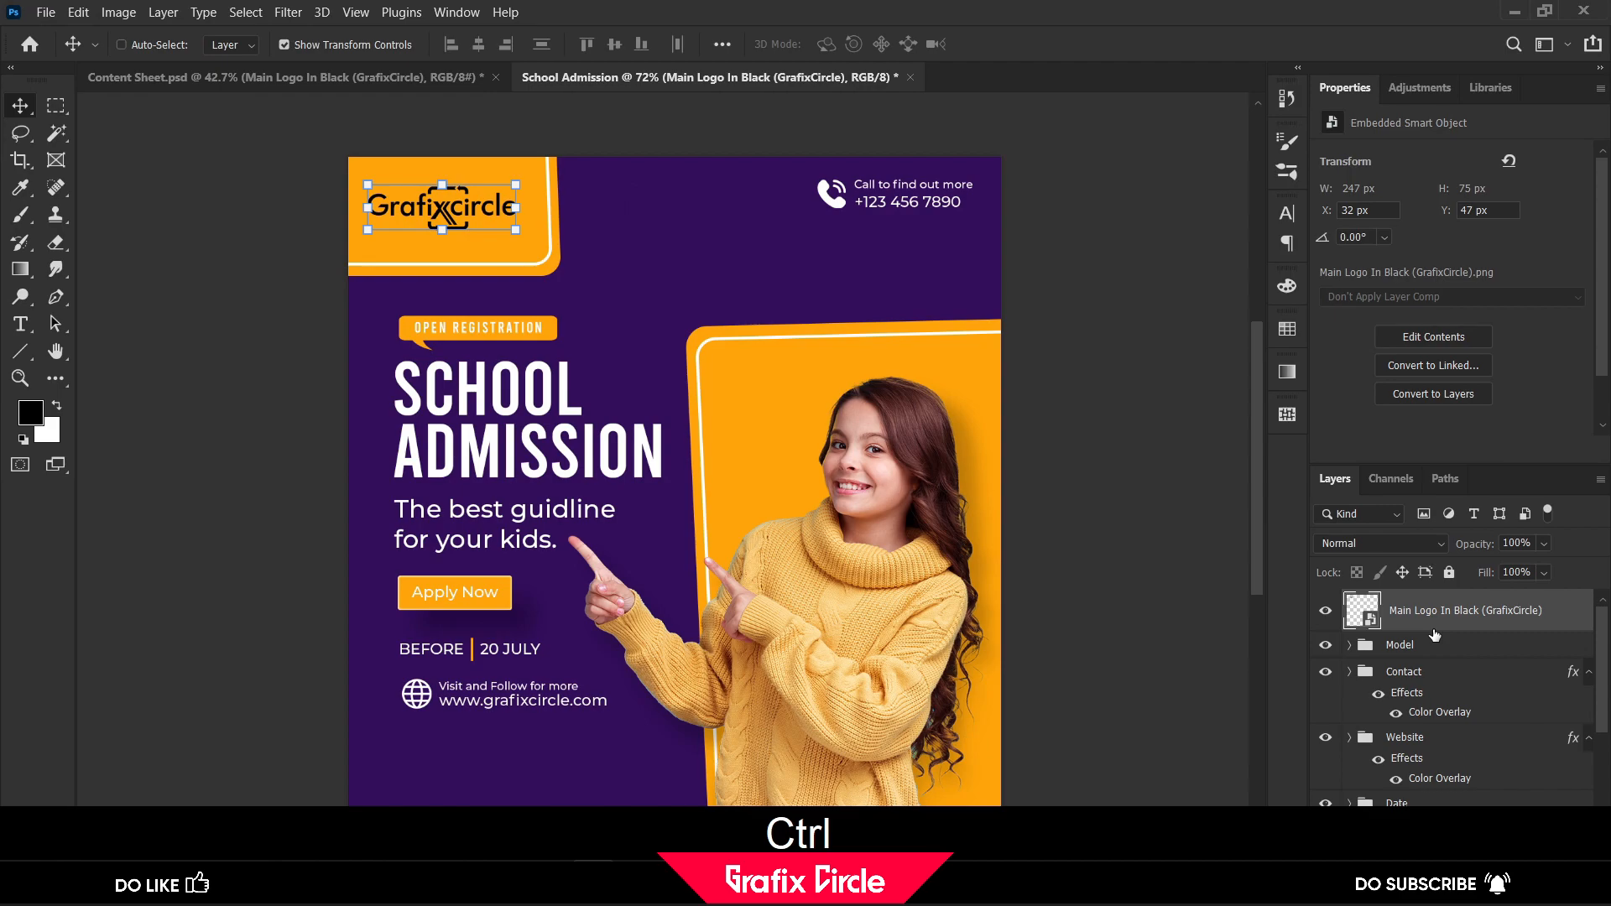
Group the Grafixcircle logo layer, name the group "Logo" and collapse it
key(ctrl+g)
double_click(1418, 603)
text(Lofo)
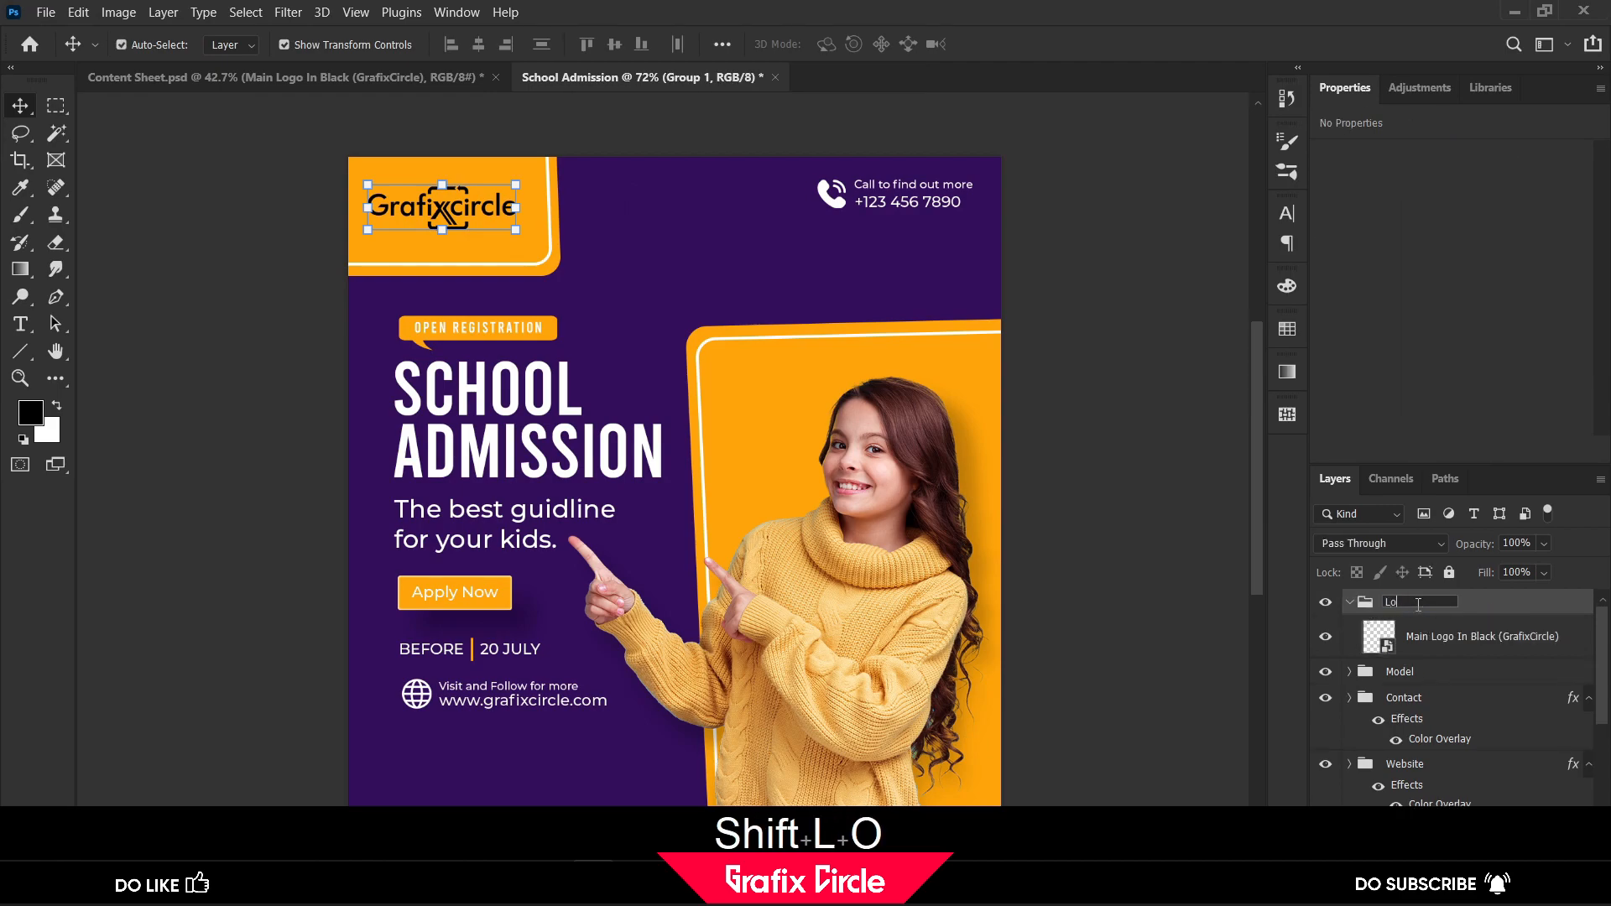
key(BackSpace)
key(BackSpace)
text(go)
key(Return)
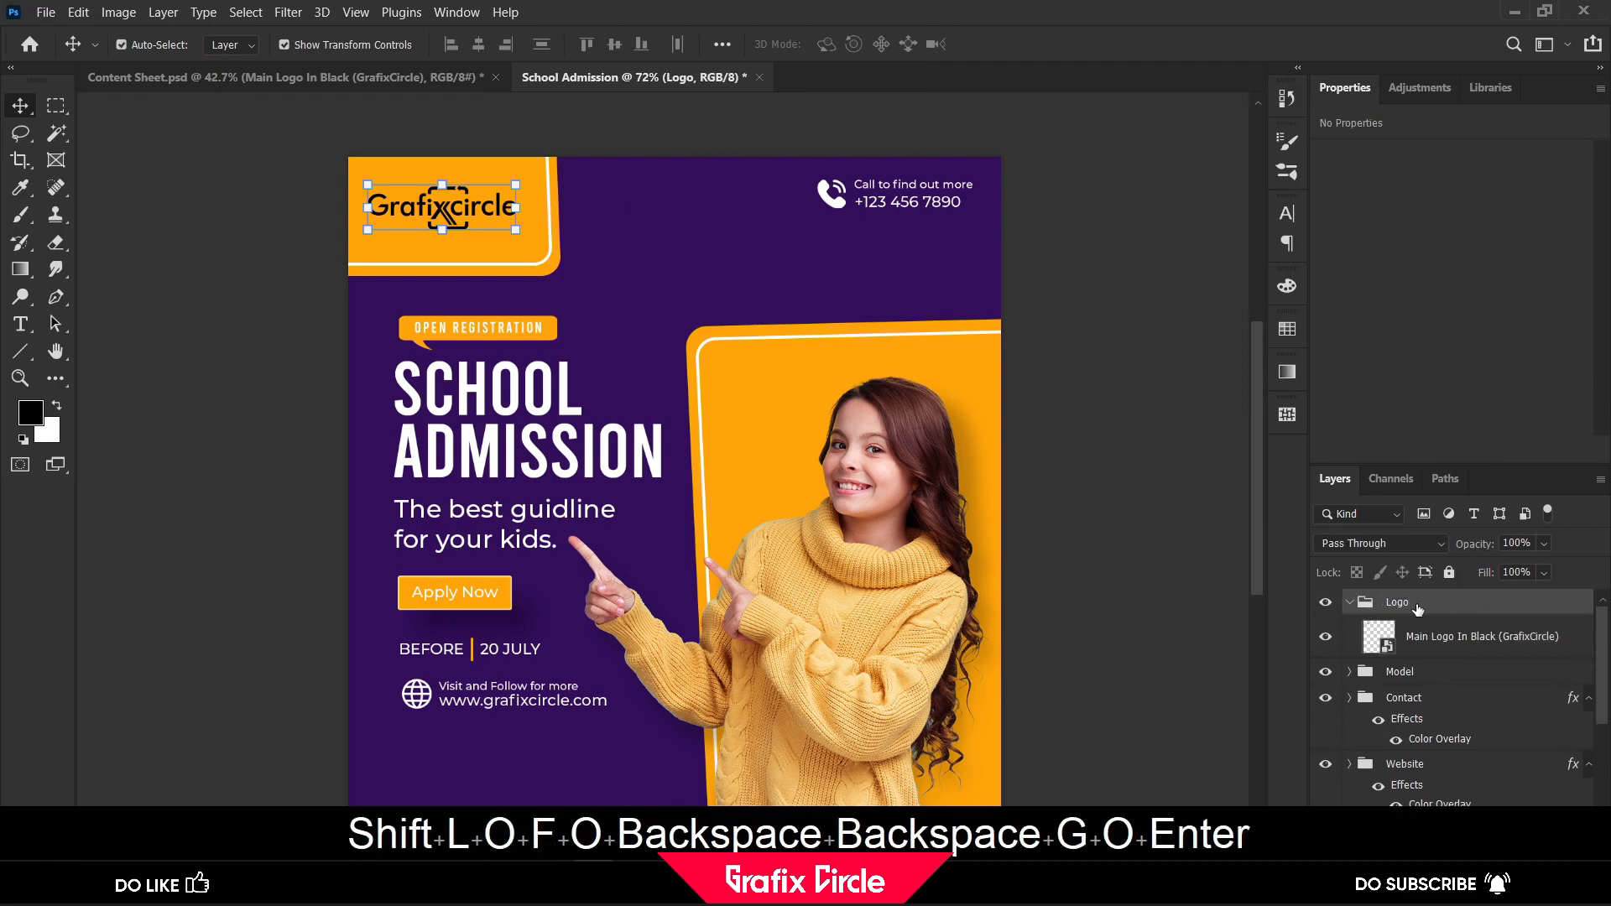
click(1351, 603)
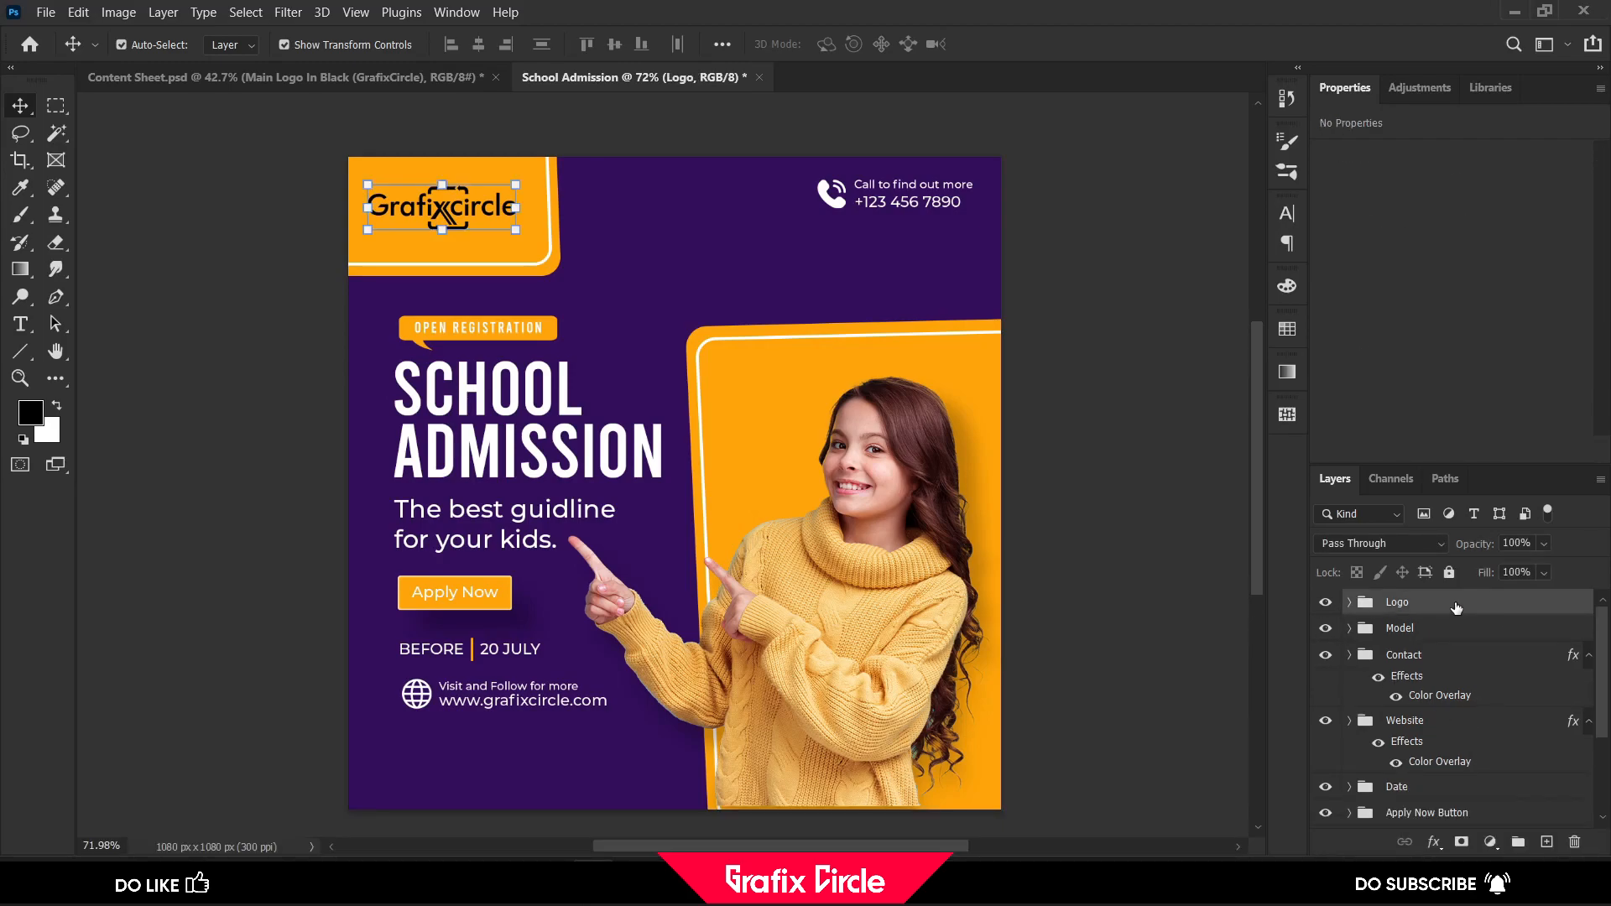
Apply a white Color Overlay to the logo layer inside the Logo group and collapse the group
click(1350, 603)
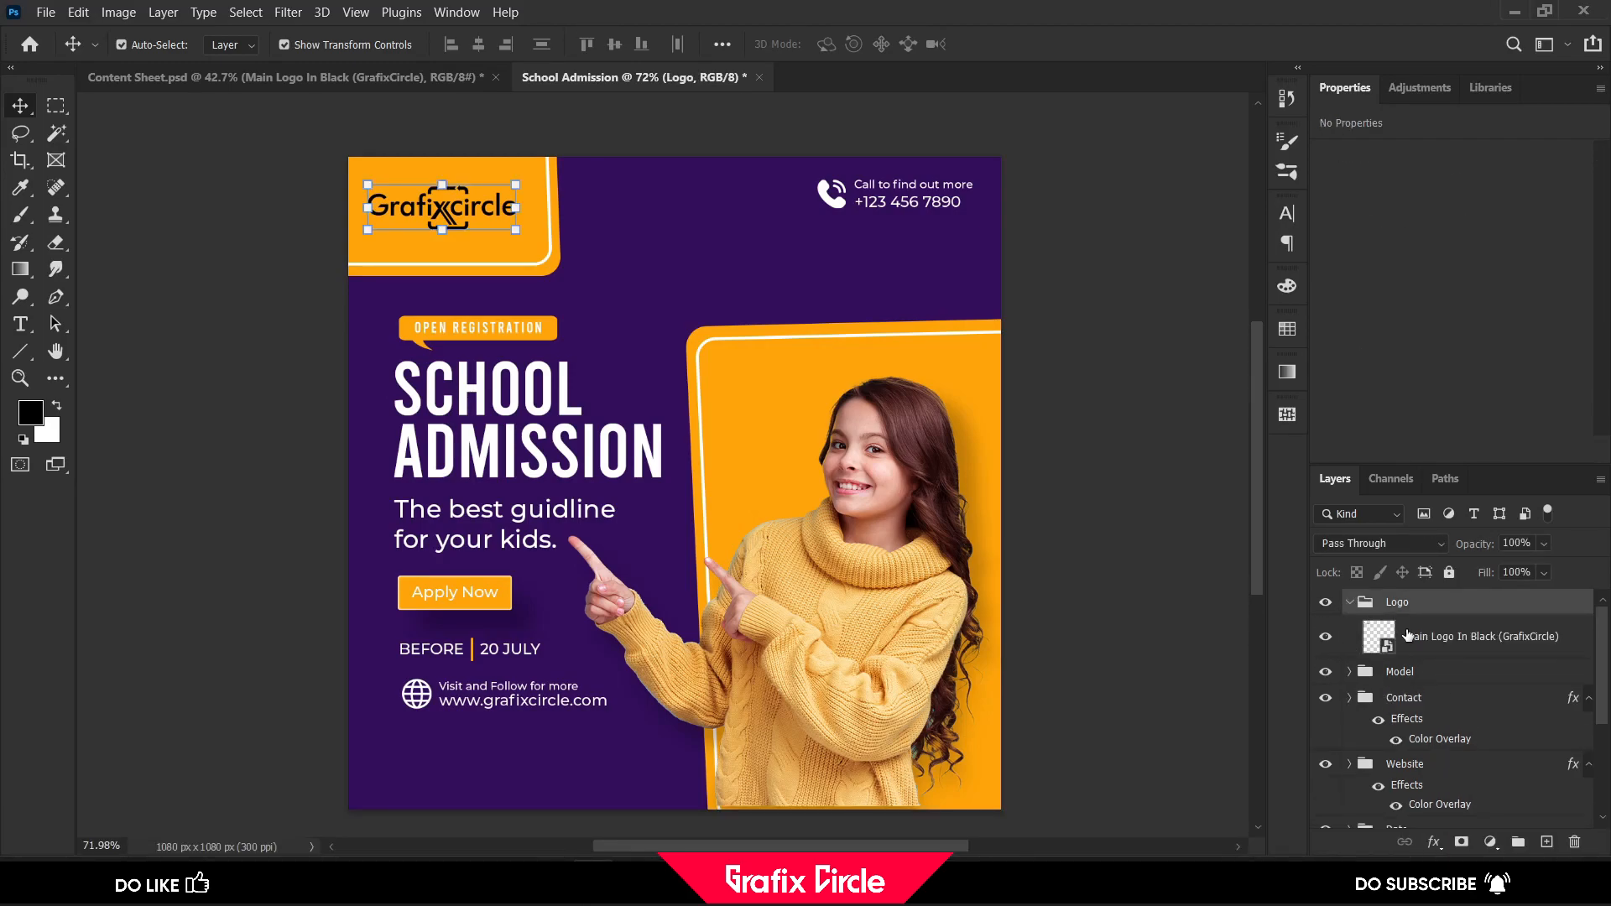
click(1406, 636)
click(1436, 842)
click(1486, 750)
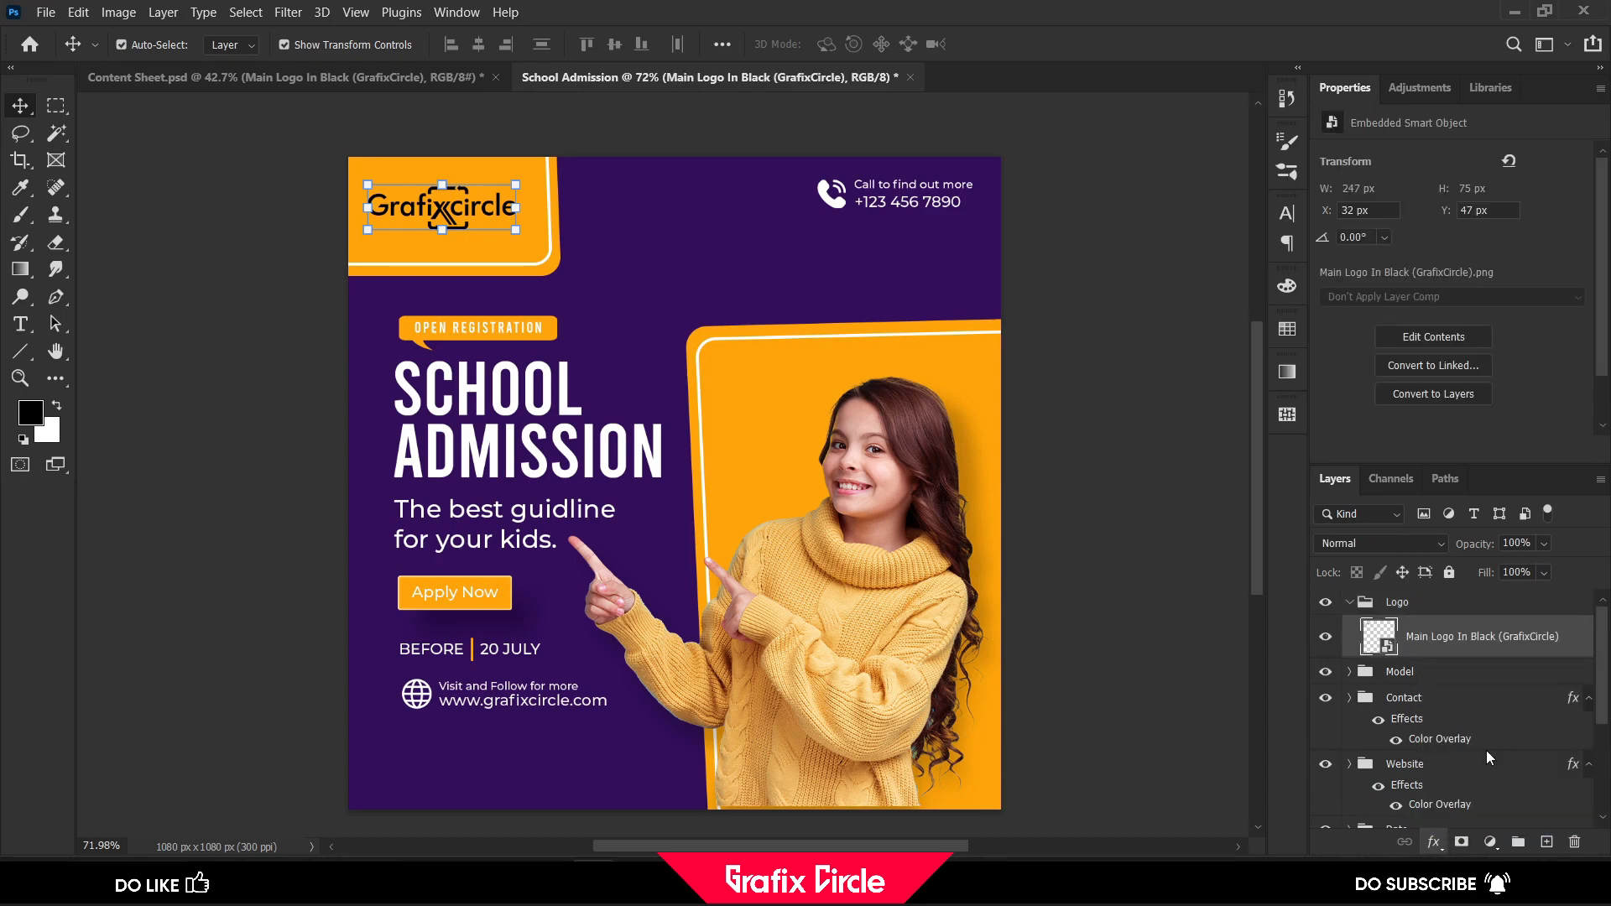
click(1460, 102)
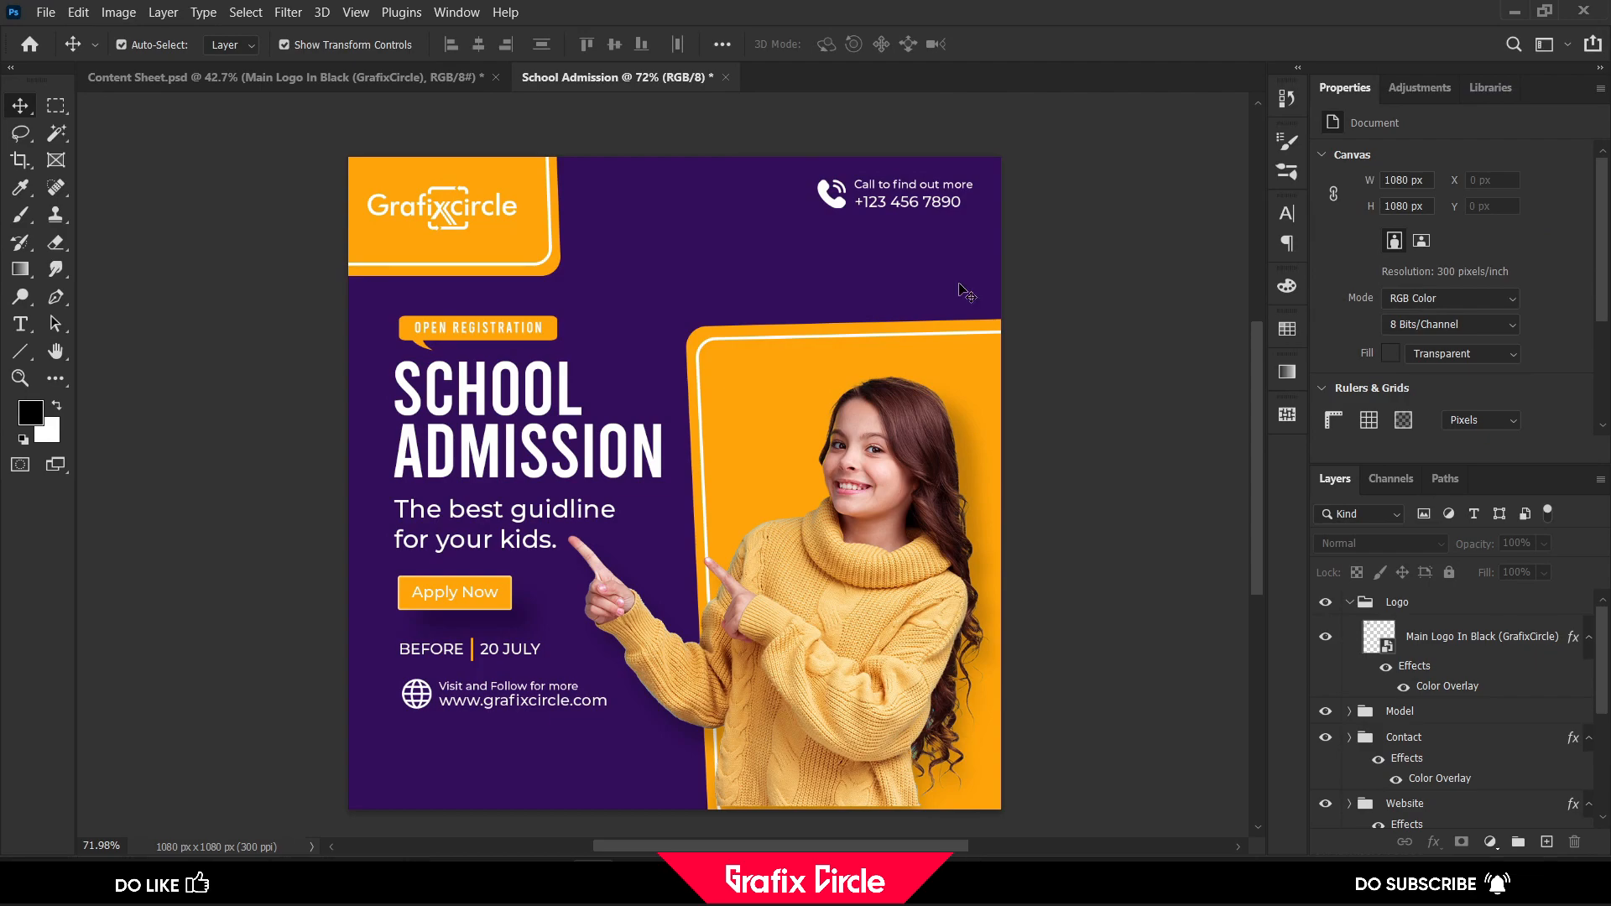
click(1350, 602)
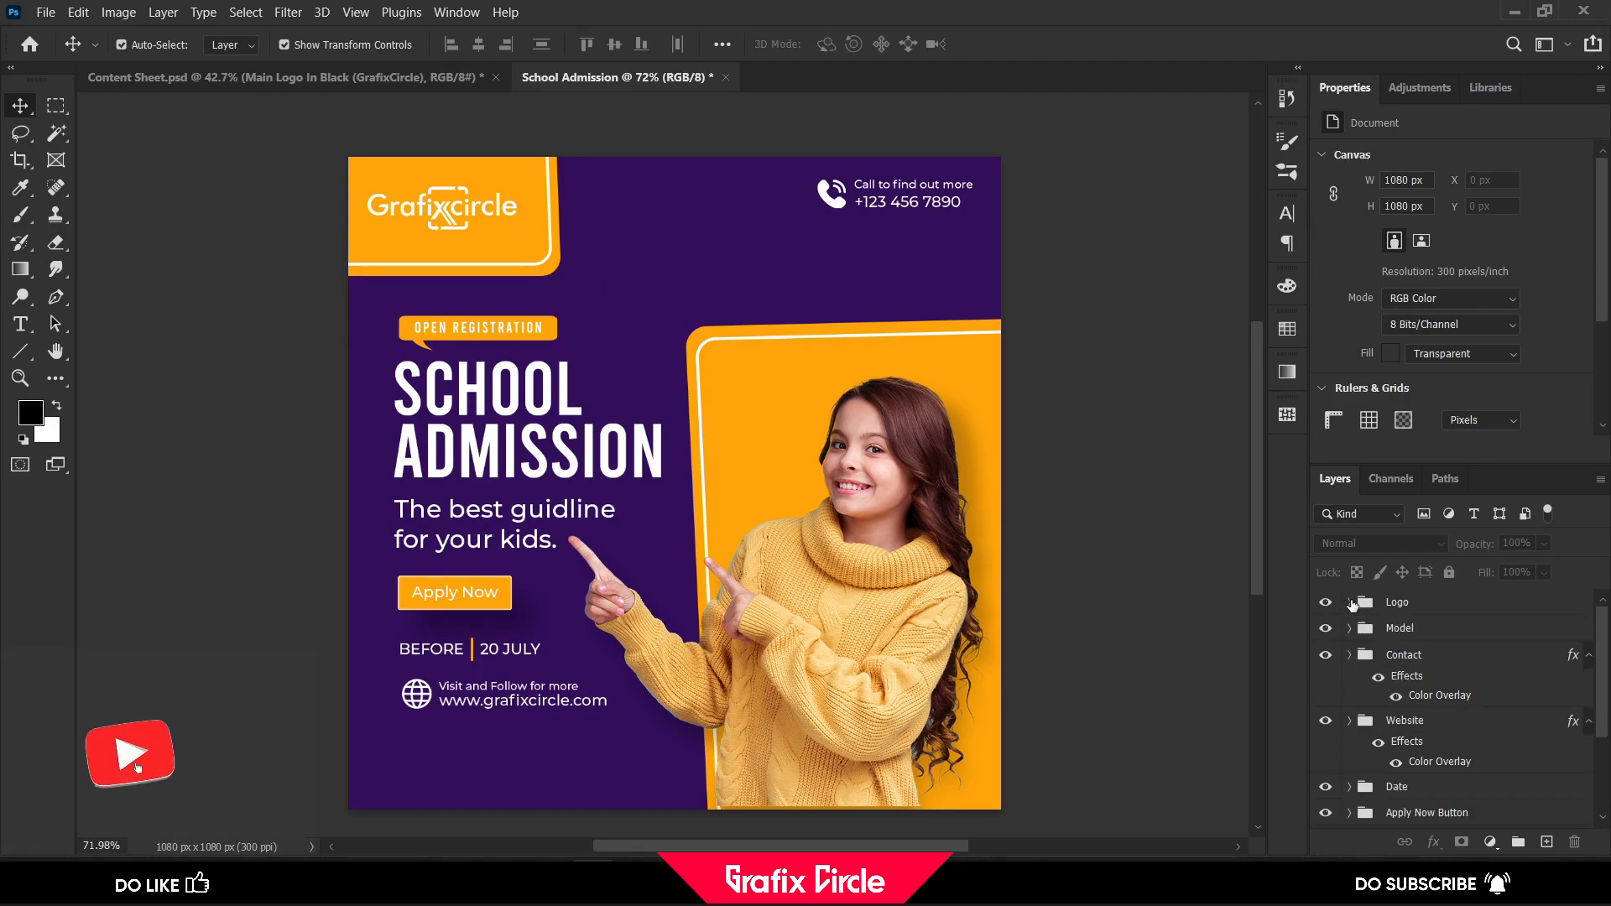
Add a new empty layer directly above the Background group
scroll(1418, 730, down, 3)
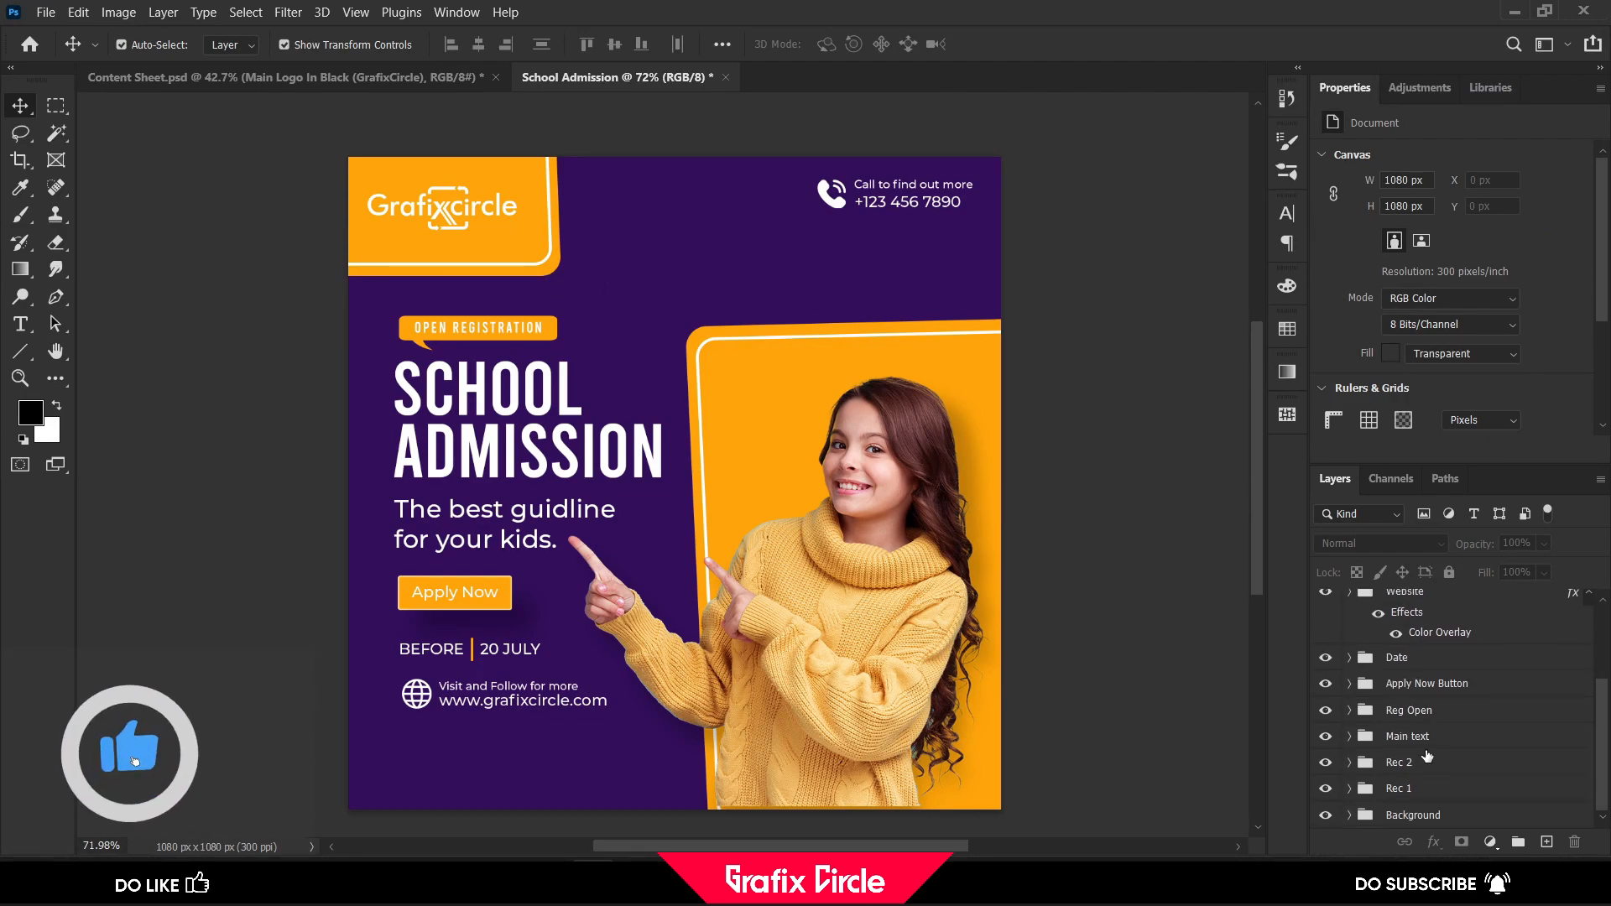
click(1432, 815)
click(1546, 842)
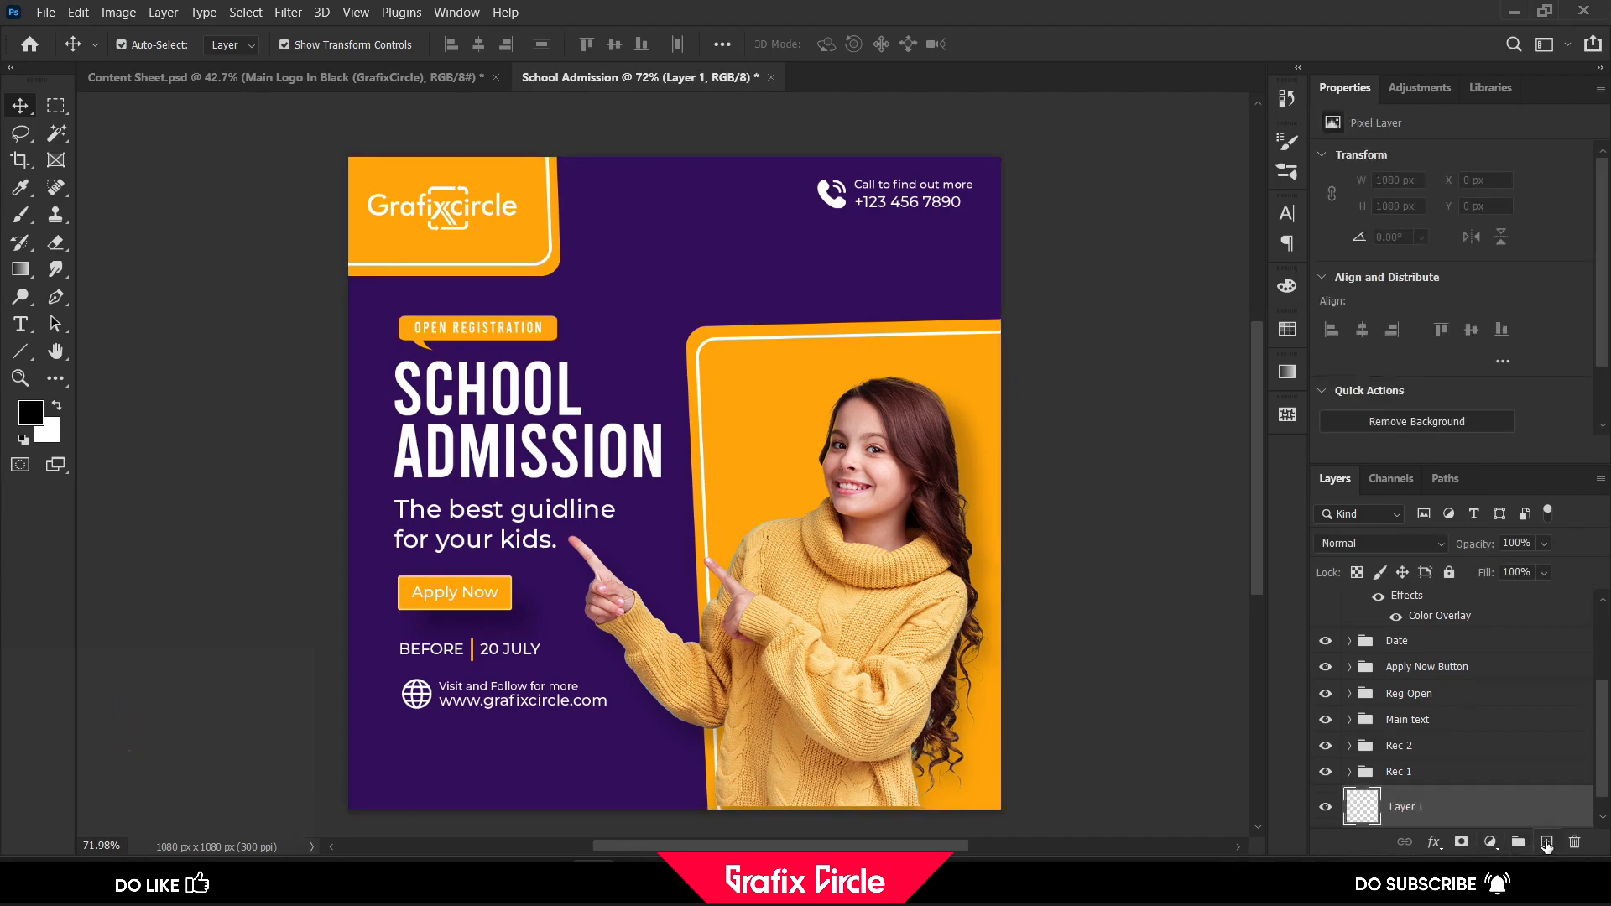
Set up the Brush tool with a tip of about 9 px, sampling the background purple as the foreground colour
click(21, 214)
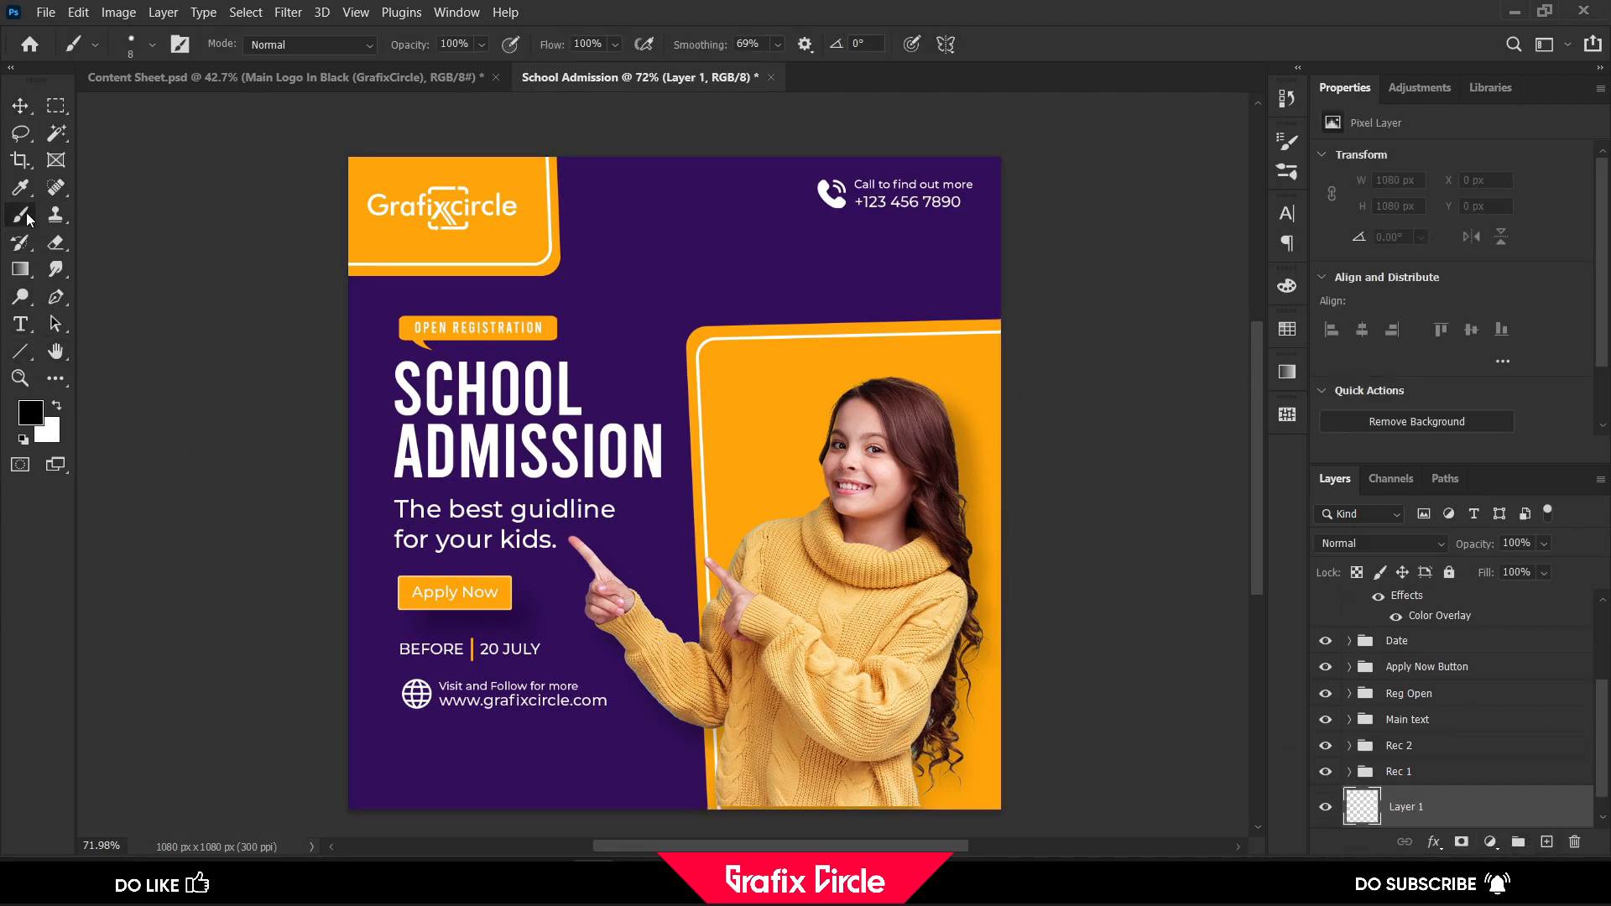
click(152, 44)
mouse_move(122, 109)
mouse_down()
mouse_move(176, 110)
mouse_move(139, 110)
mouse_up()
key(Return)
alt+click(618, 344)
ctrl+alt+right_click(618, 346)
click(26, 117)
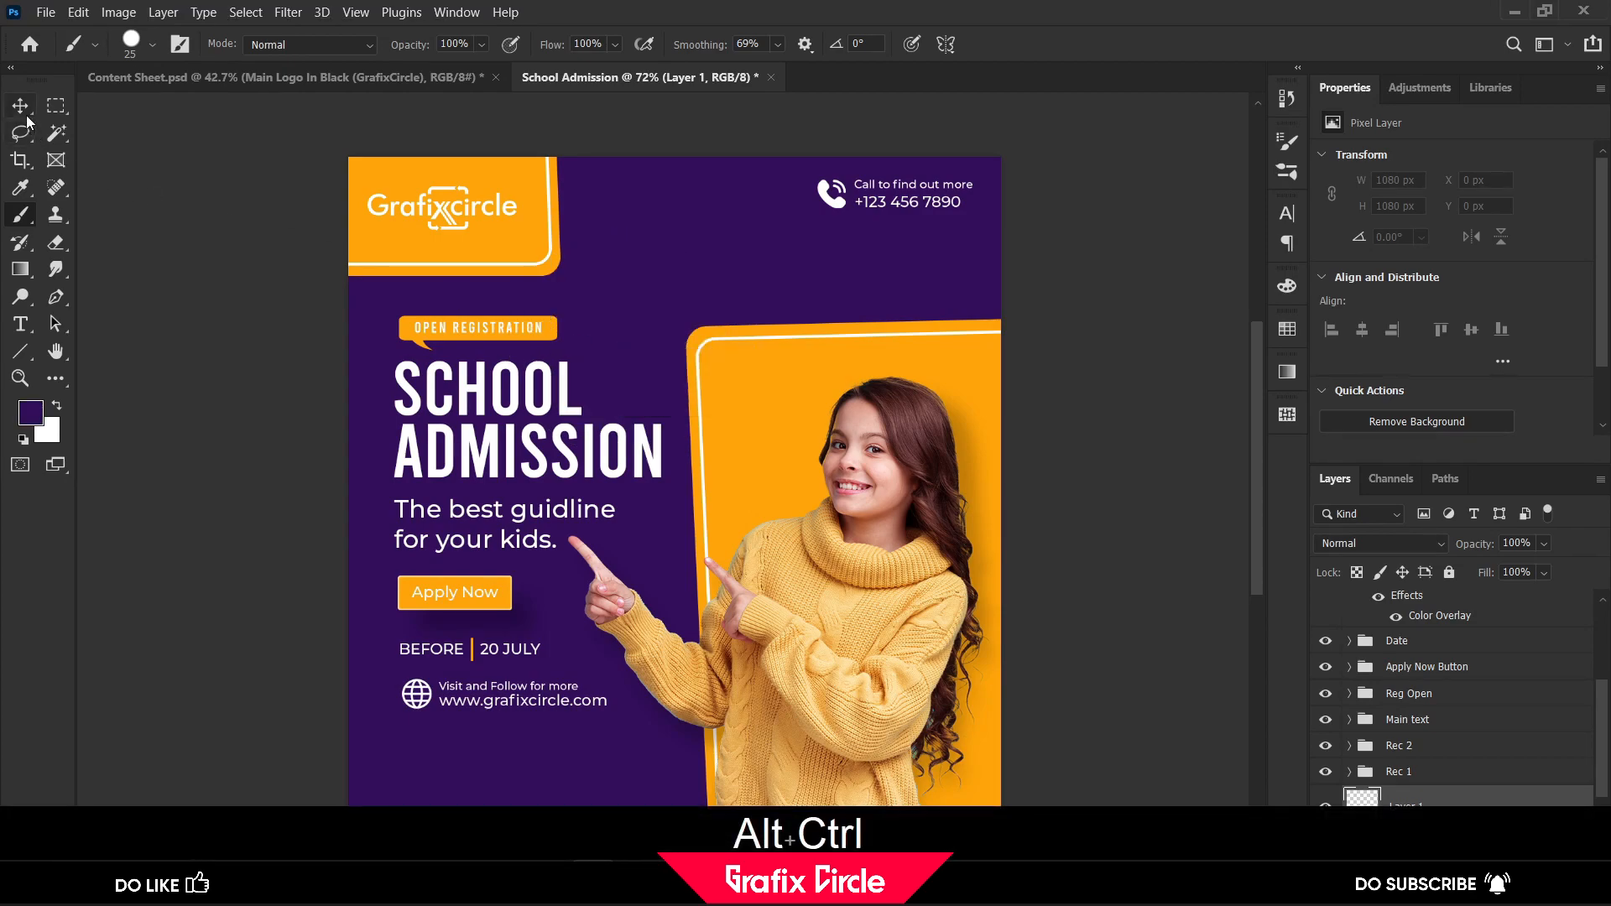
alt+right_click(634, 352)
drag(636, 359, 626, 359)
Try a brush stroke across the lower-left corner of the post and undo it
scroll(626, 359, down, 1)
scroll(626, 359, down, 1)
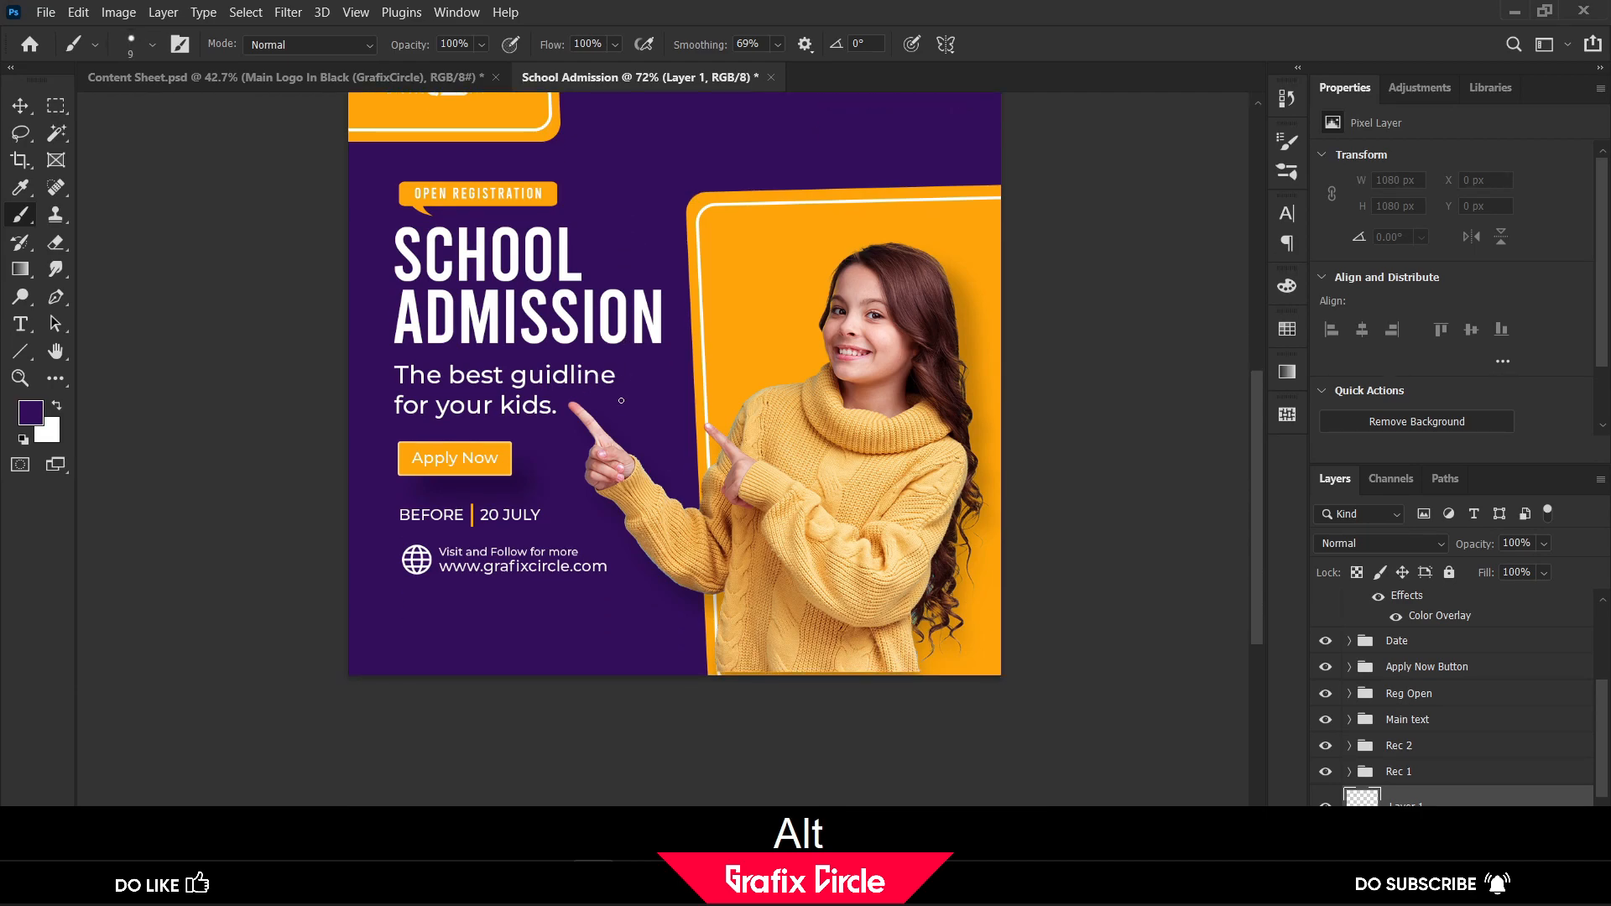
scroll(621, 403, up, 2)
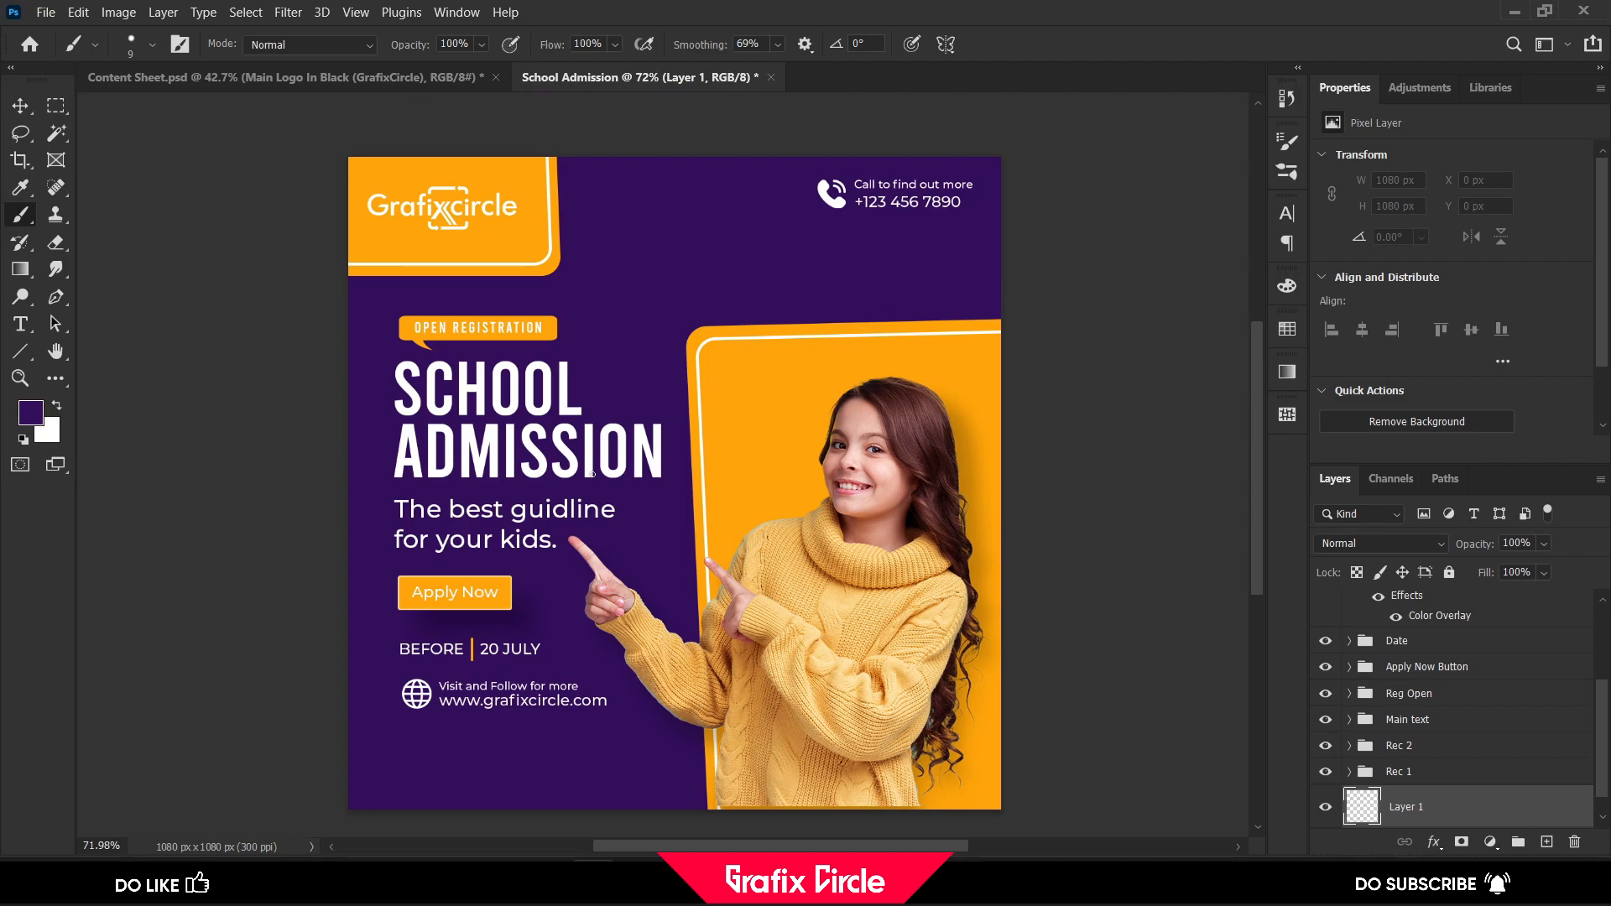
scroll(598, 475, down, 1)
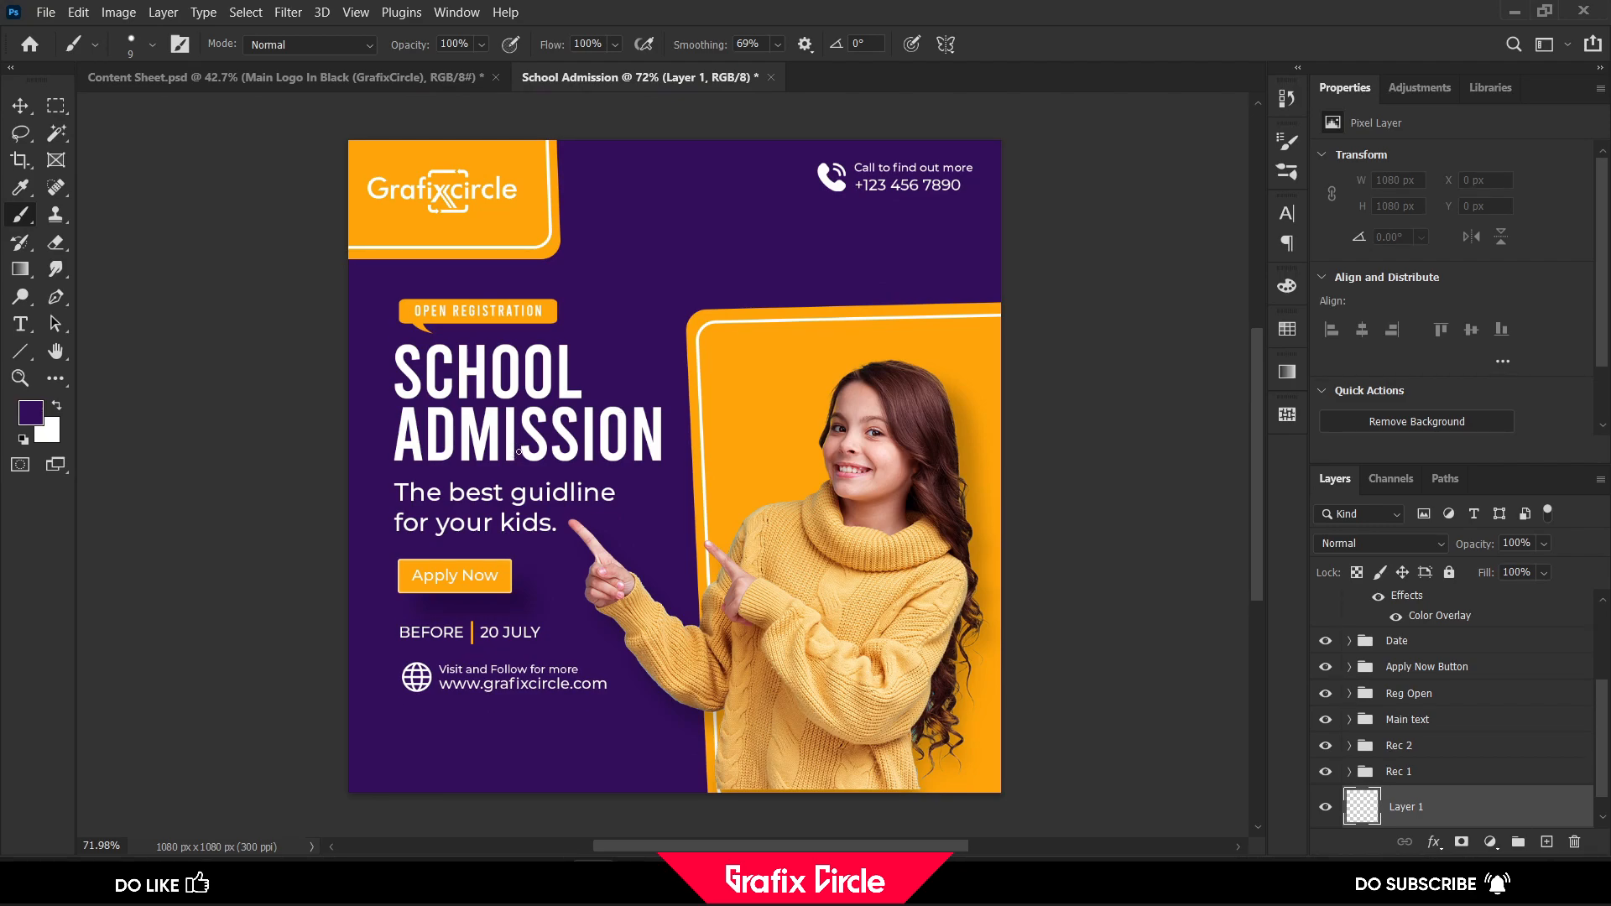
scroll(519, 451, down, 1)
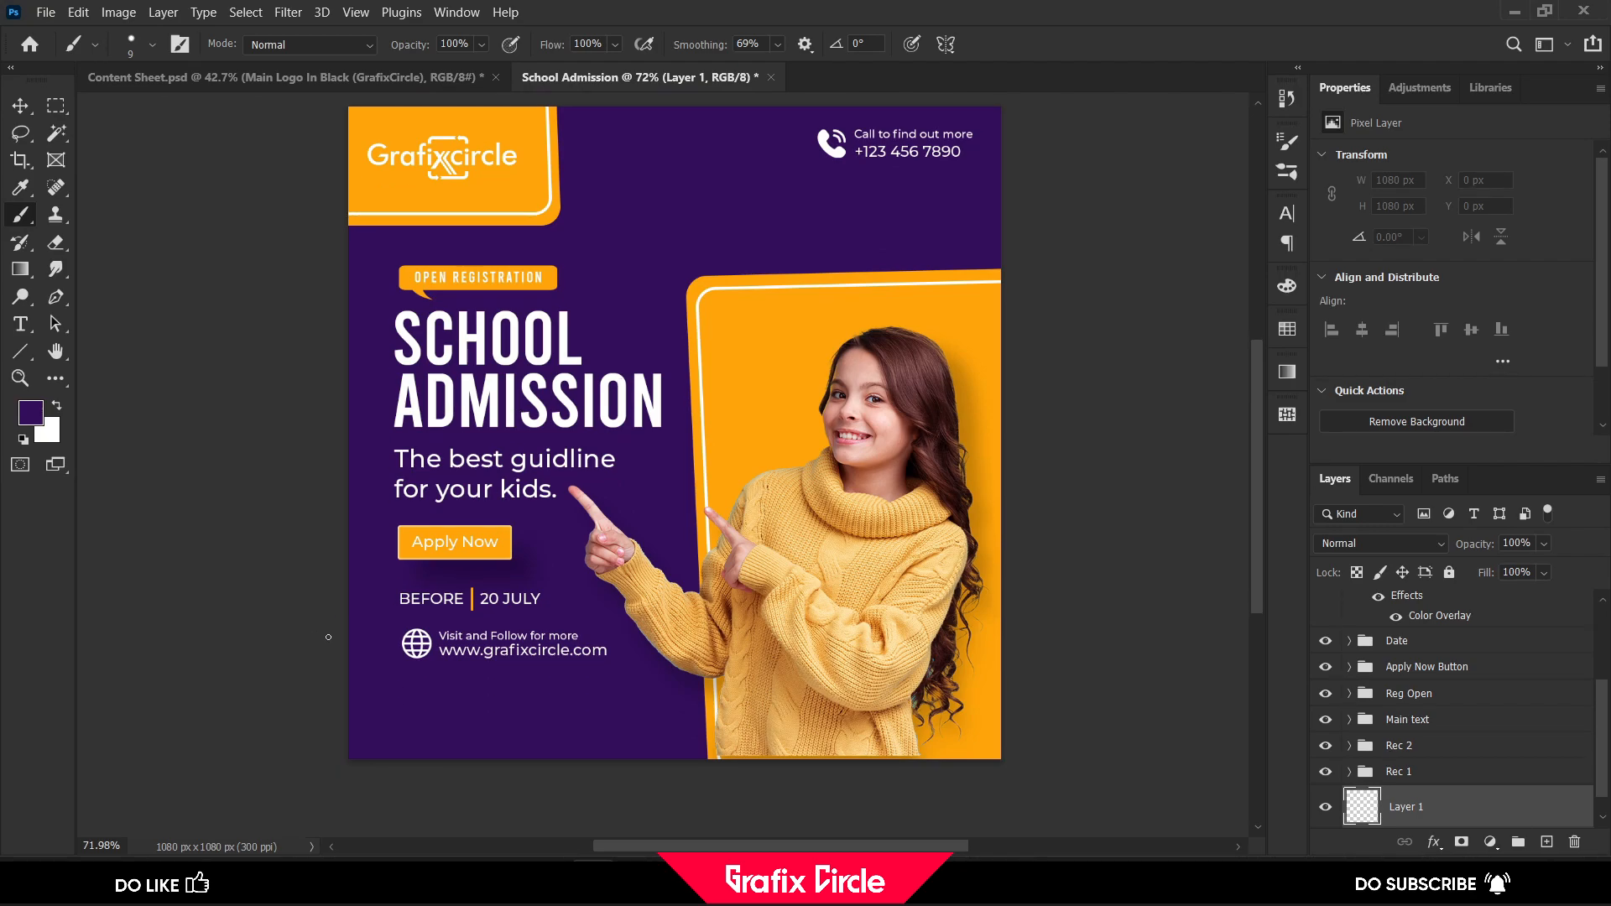
drag(393, 687, 440, 693)
key(ctrl+z)
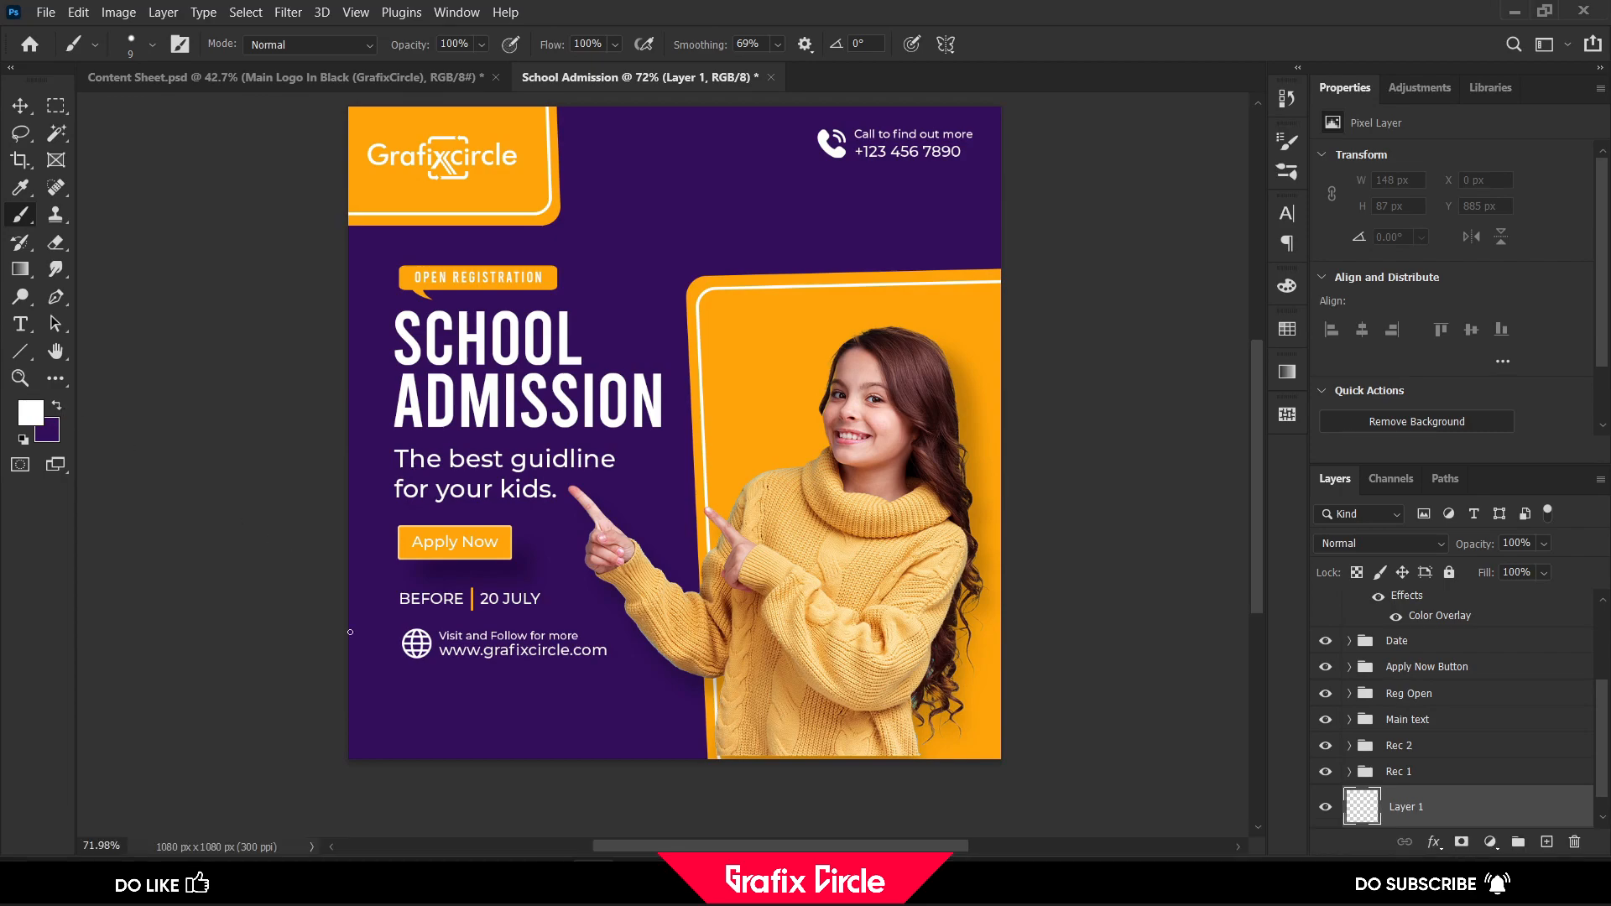
Paint a white wavy line with a 6 px brush across both the lower-left and upper-right corners, then deselect the layer
scroll(325, 600, down, 1)
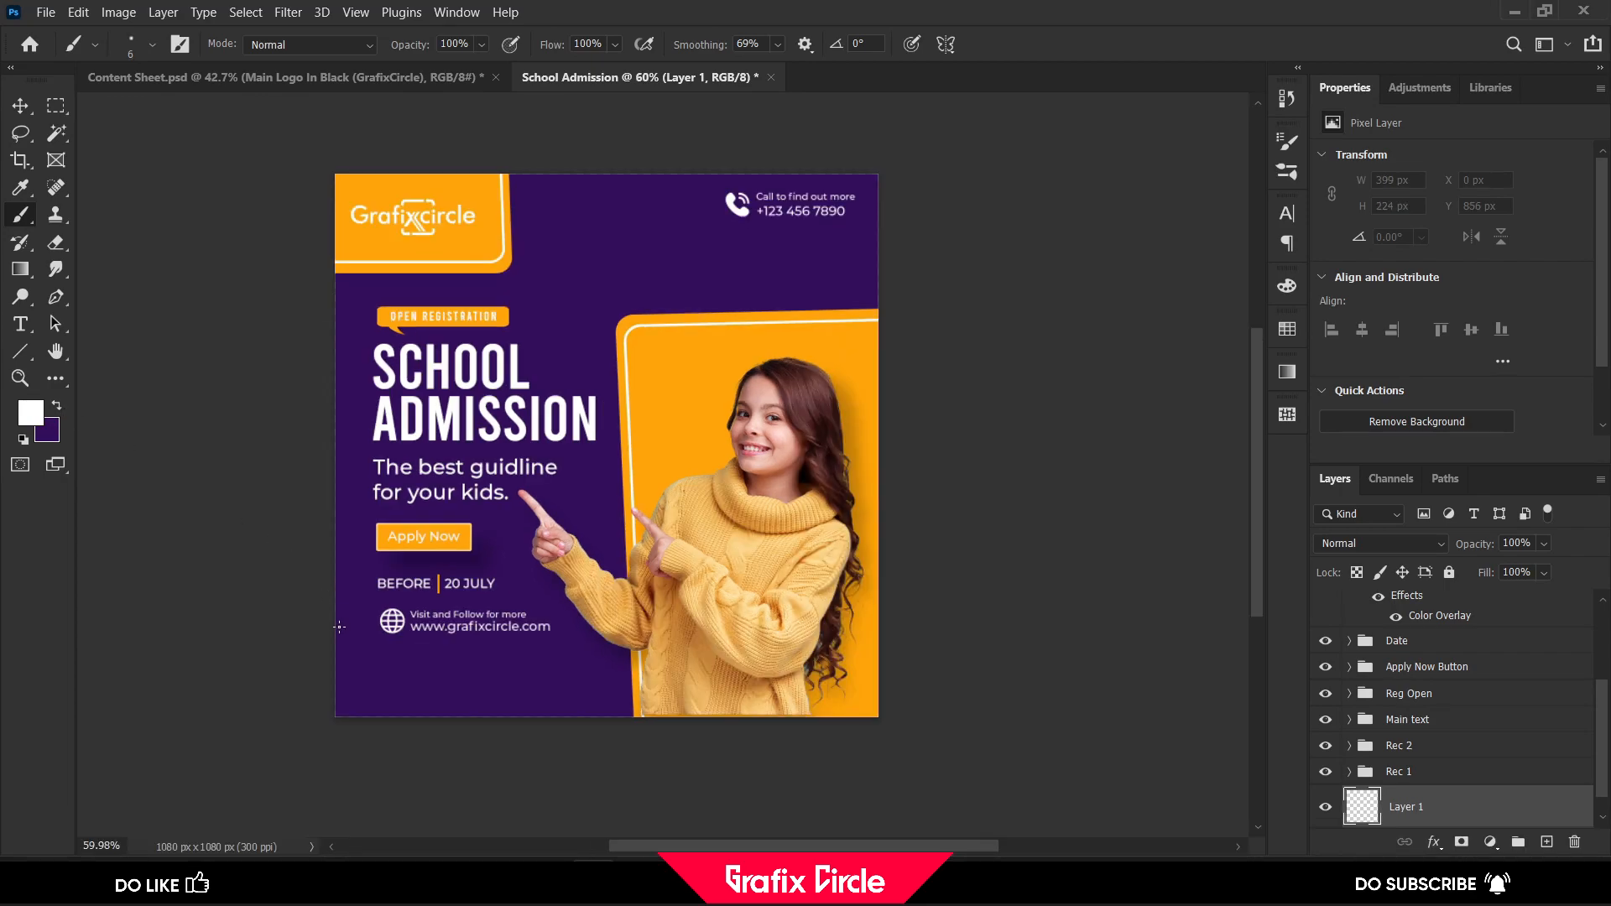
mouse_move(368, 661)
mouse_down()
mouse_move(470, 667)
mouse_move(512, 688)
mouse_move(553, 723)
mouse_move(574, 801)
mouse_up()
scroll(862, 376, up, 2)
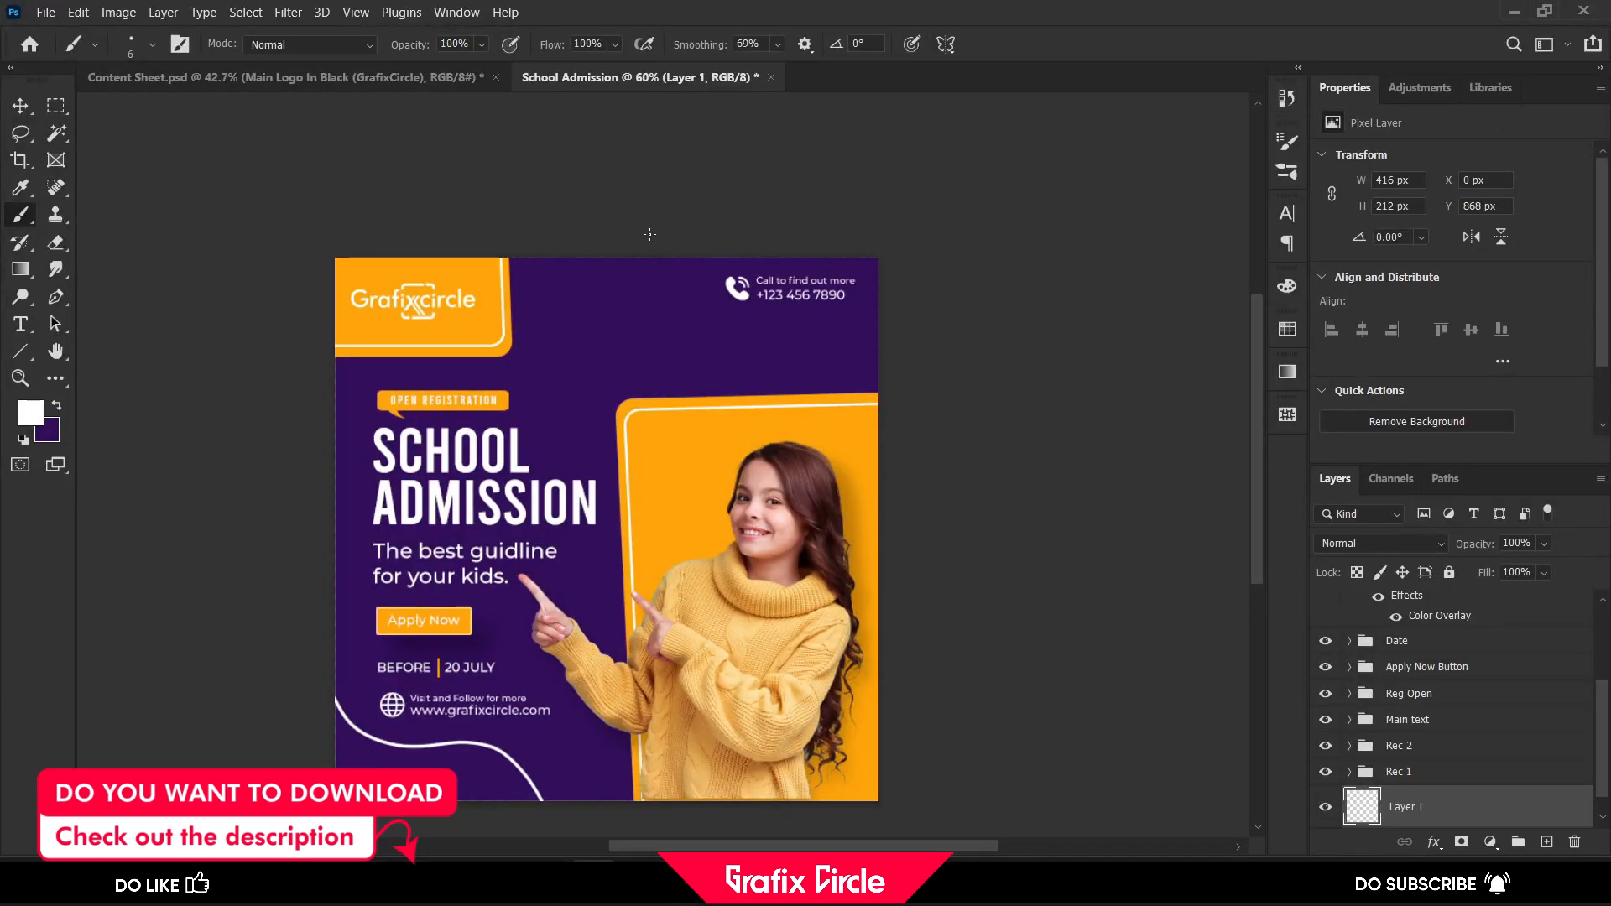
key(ctrl+z)
mouse_move(693, 324)
mouse_down()
mouse_move(730, 357)
mouse_move(793, 367)
mouse_move(837, 345)
mouse_up()
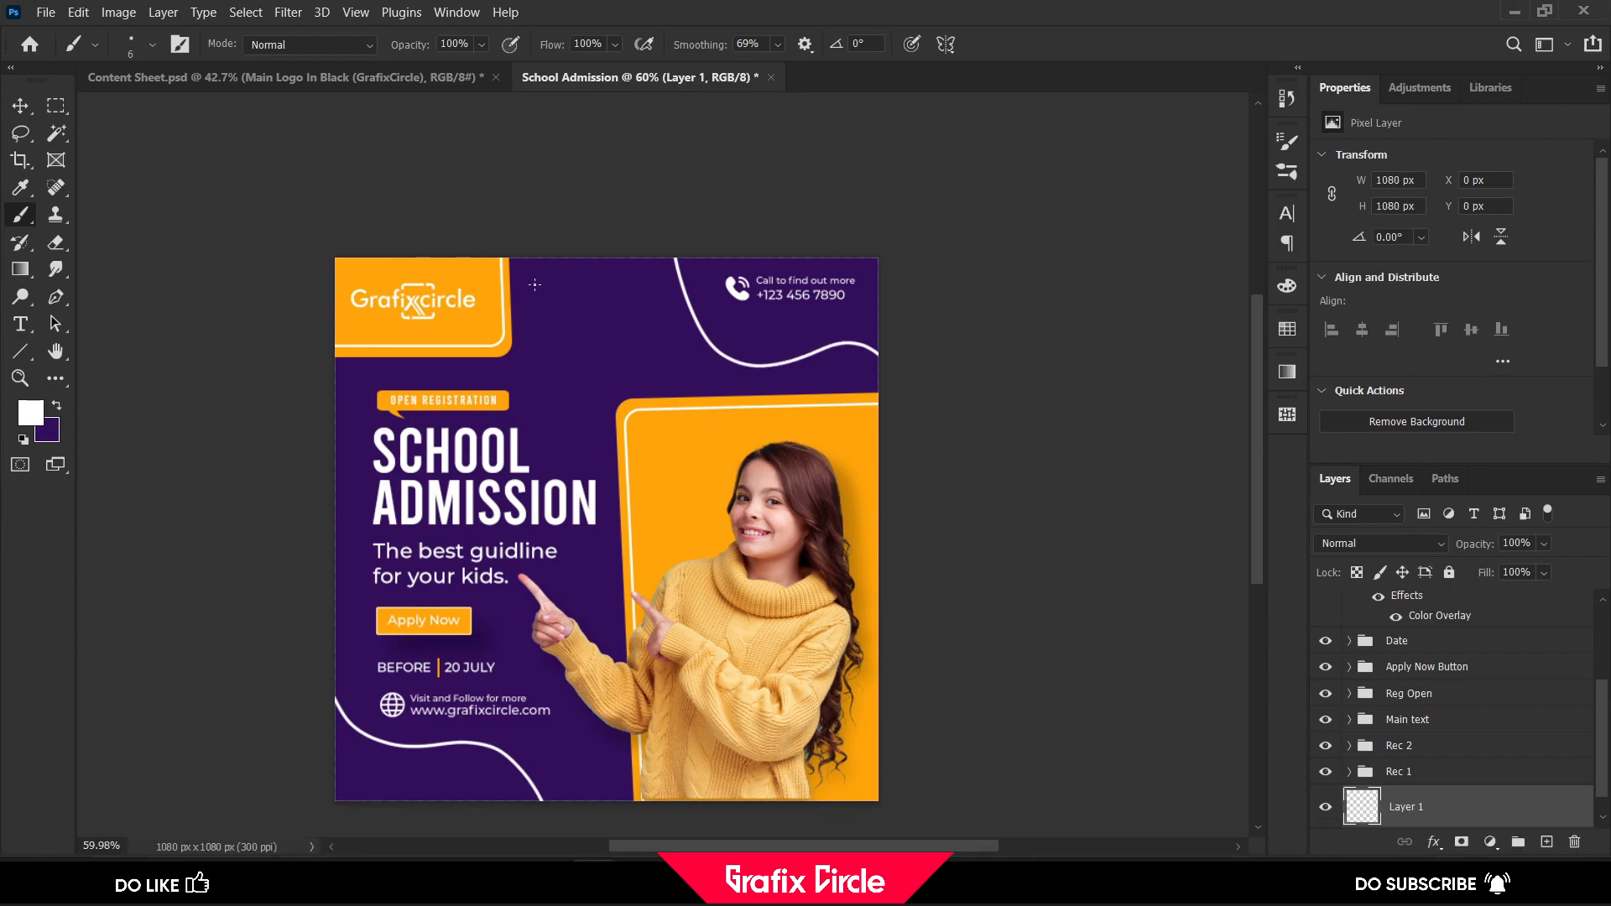
click(21, 107)
scroll(492, 251, down, 1)
click(565, 208)
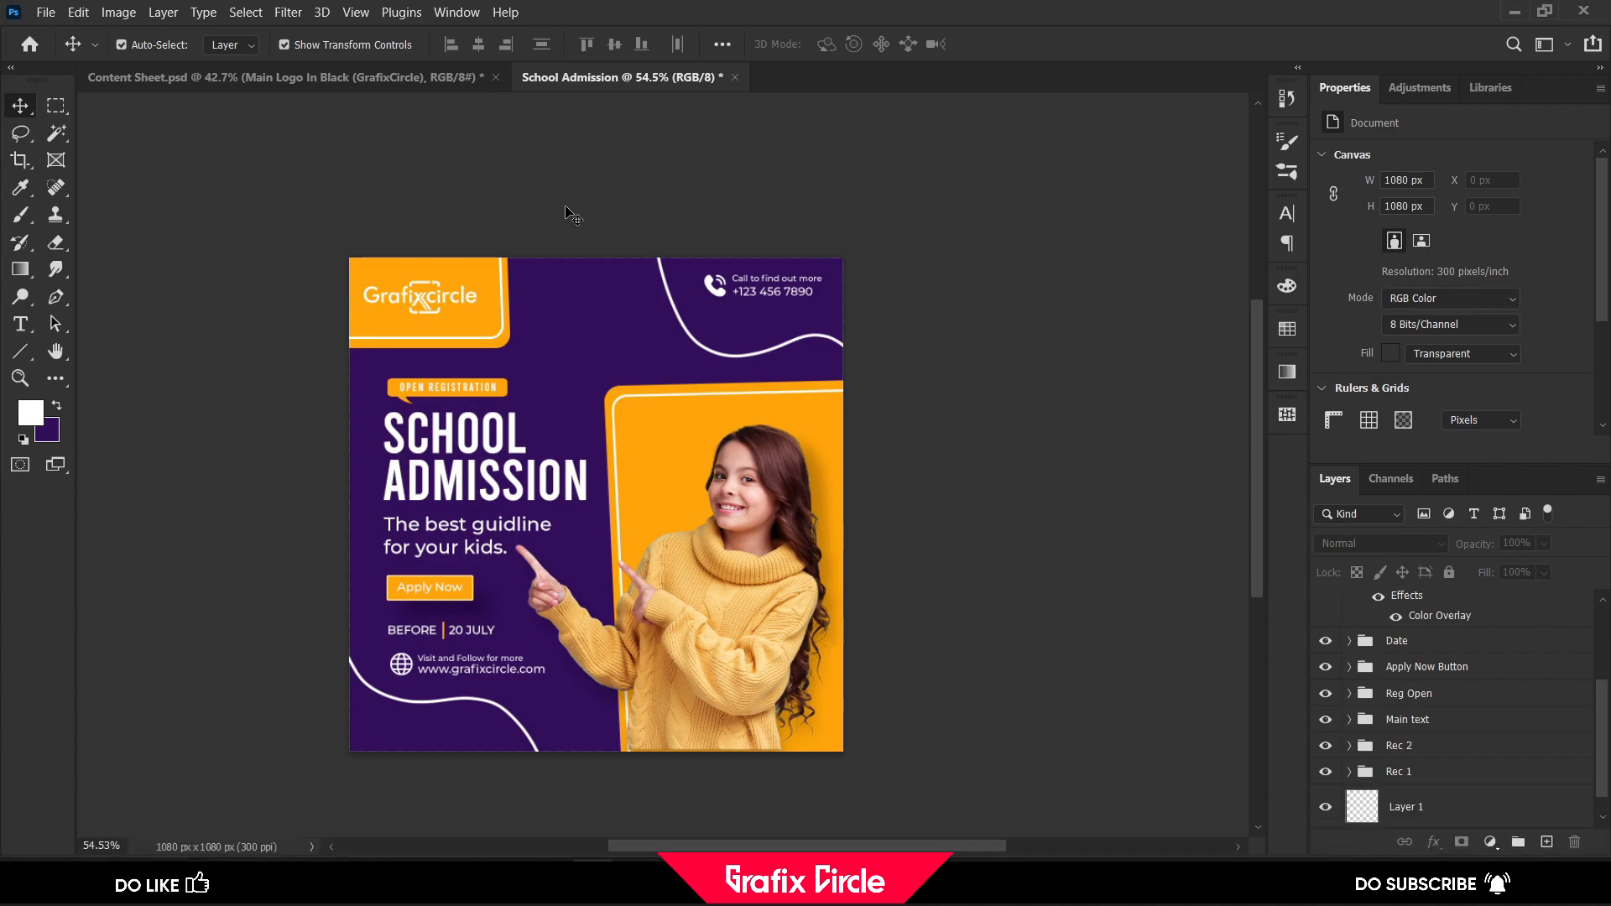
click(1422, 811)
scroll(1422, 811, down, 1)
click(1418, 818)
scroll(1401, 755, up, 5)
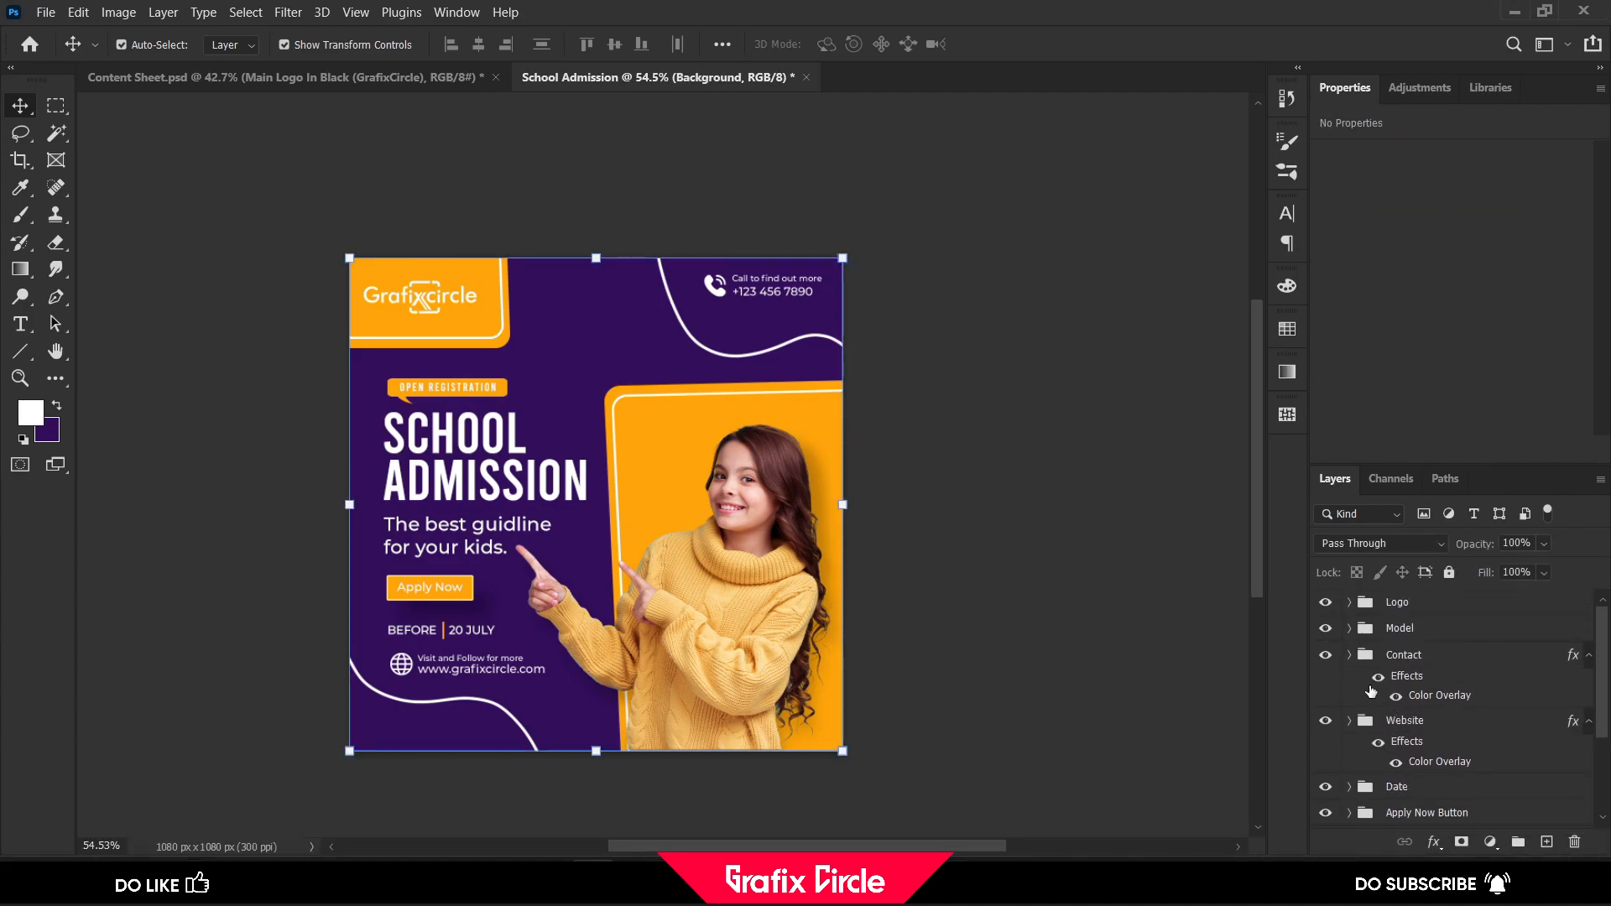
Add a Levels adjustment layer above the Logo group with the black input at 7 and the white input at 239
click(1395, 608)
click(1491, 841)
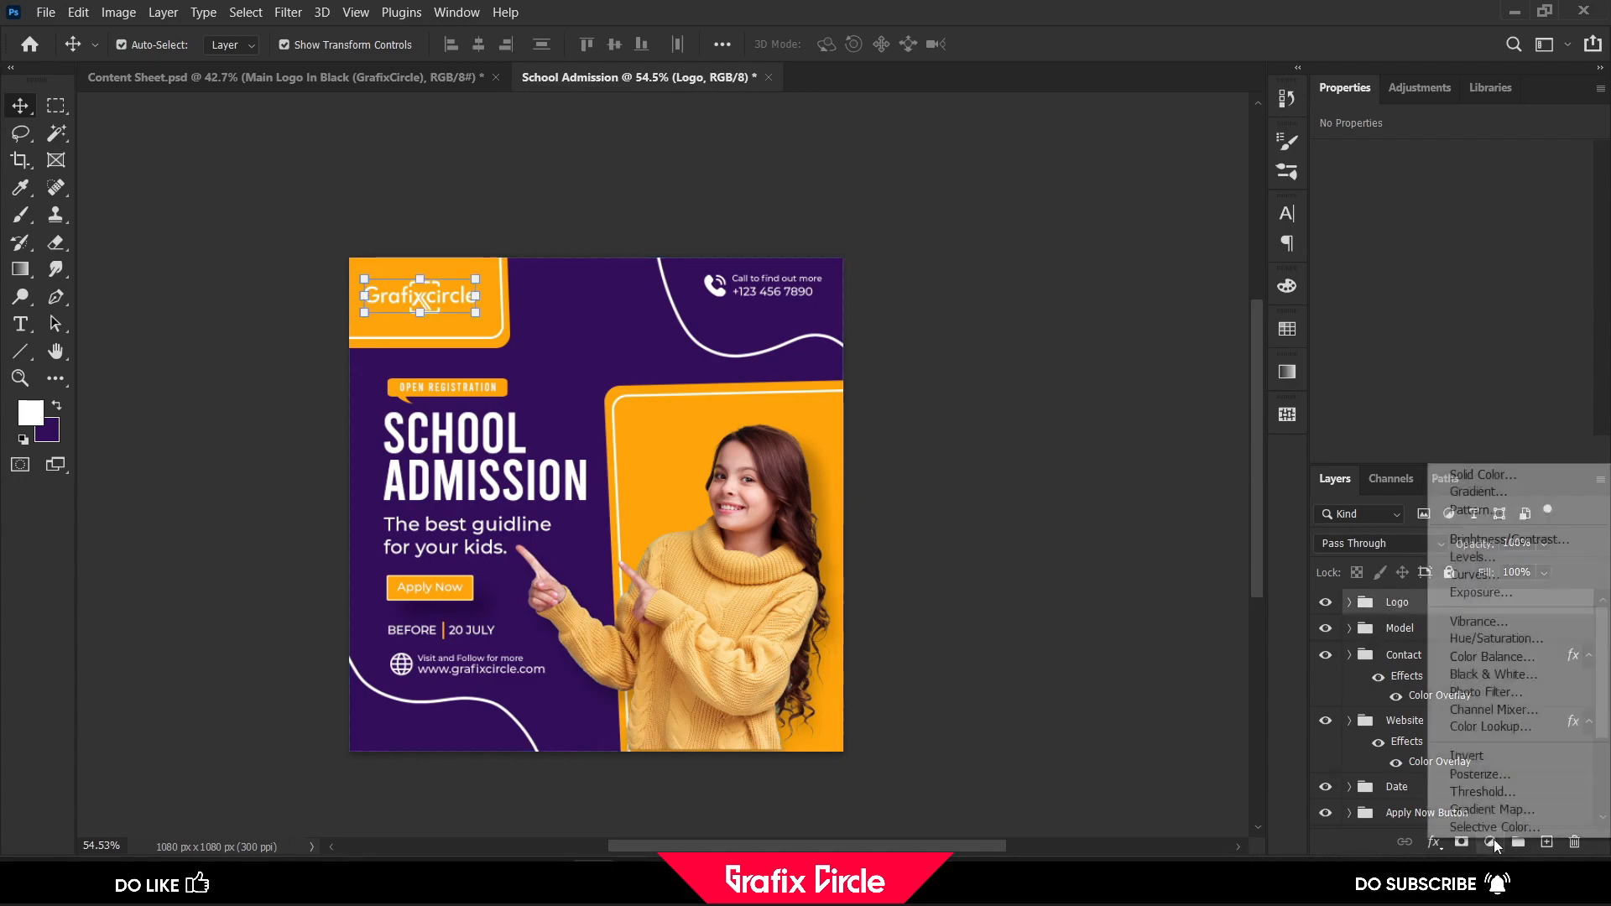
click(1507, 558)
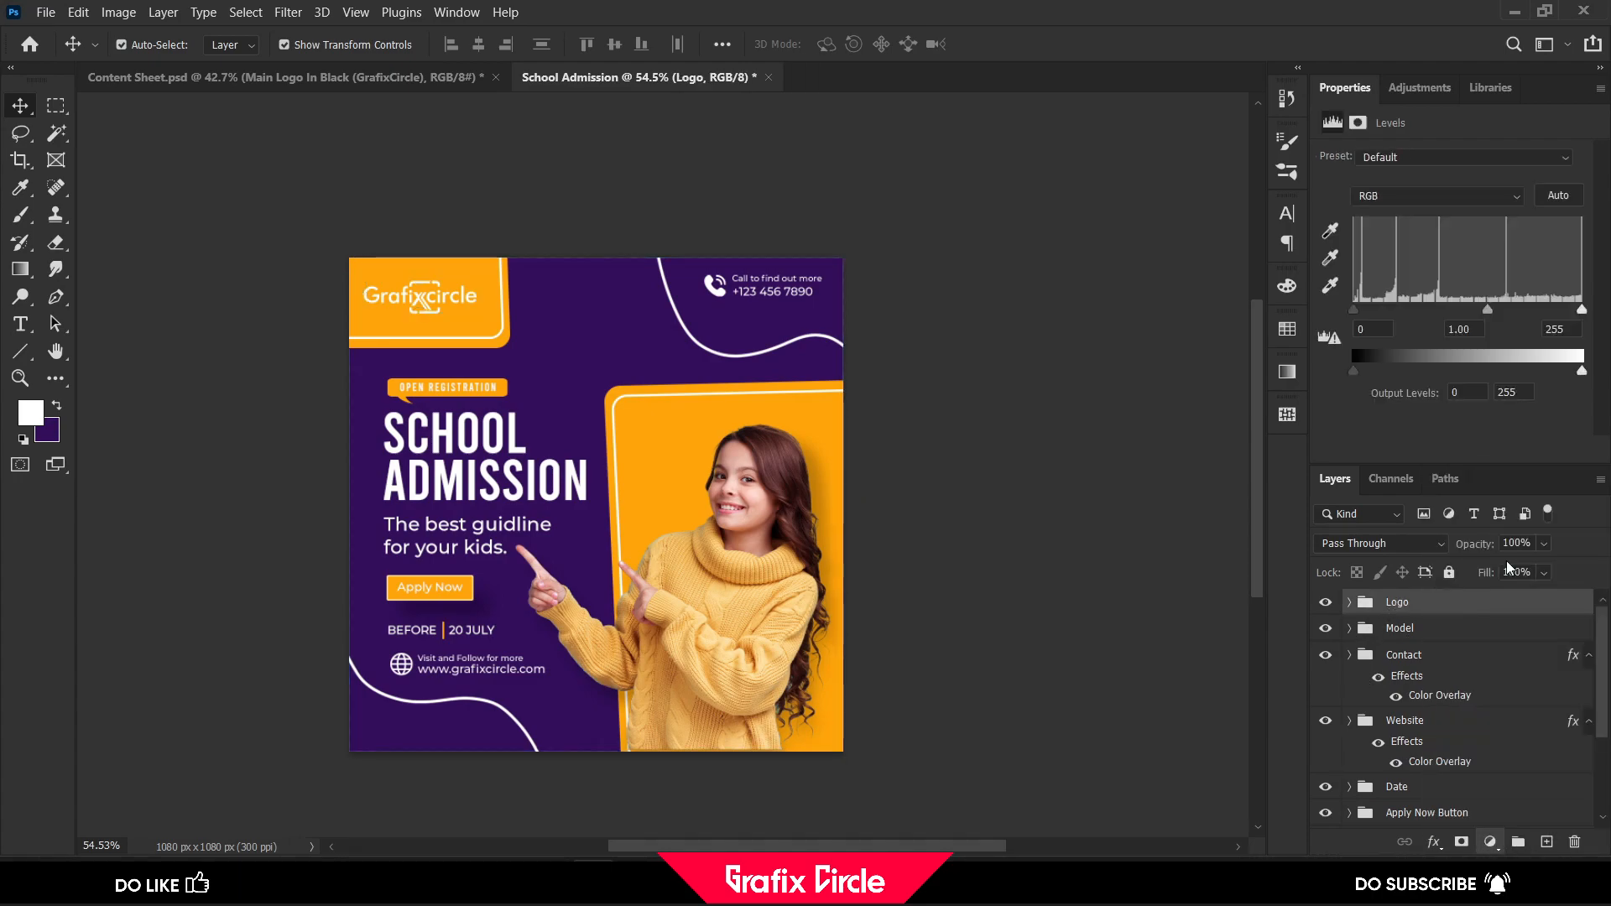
drag(1353, 309, 1359, 310)
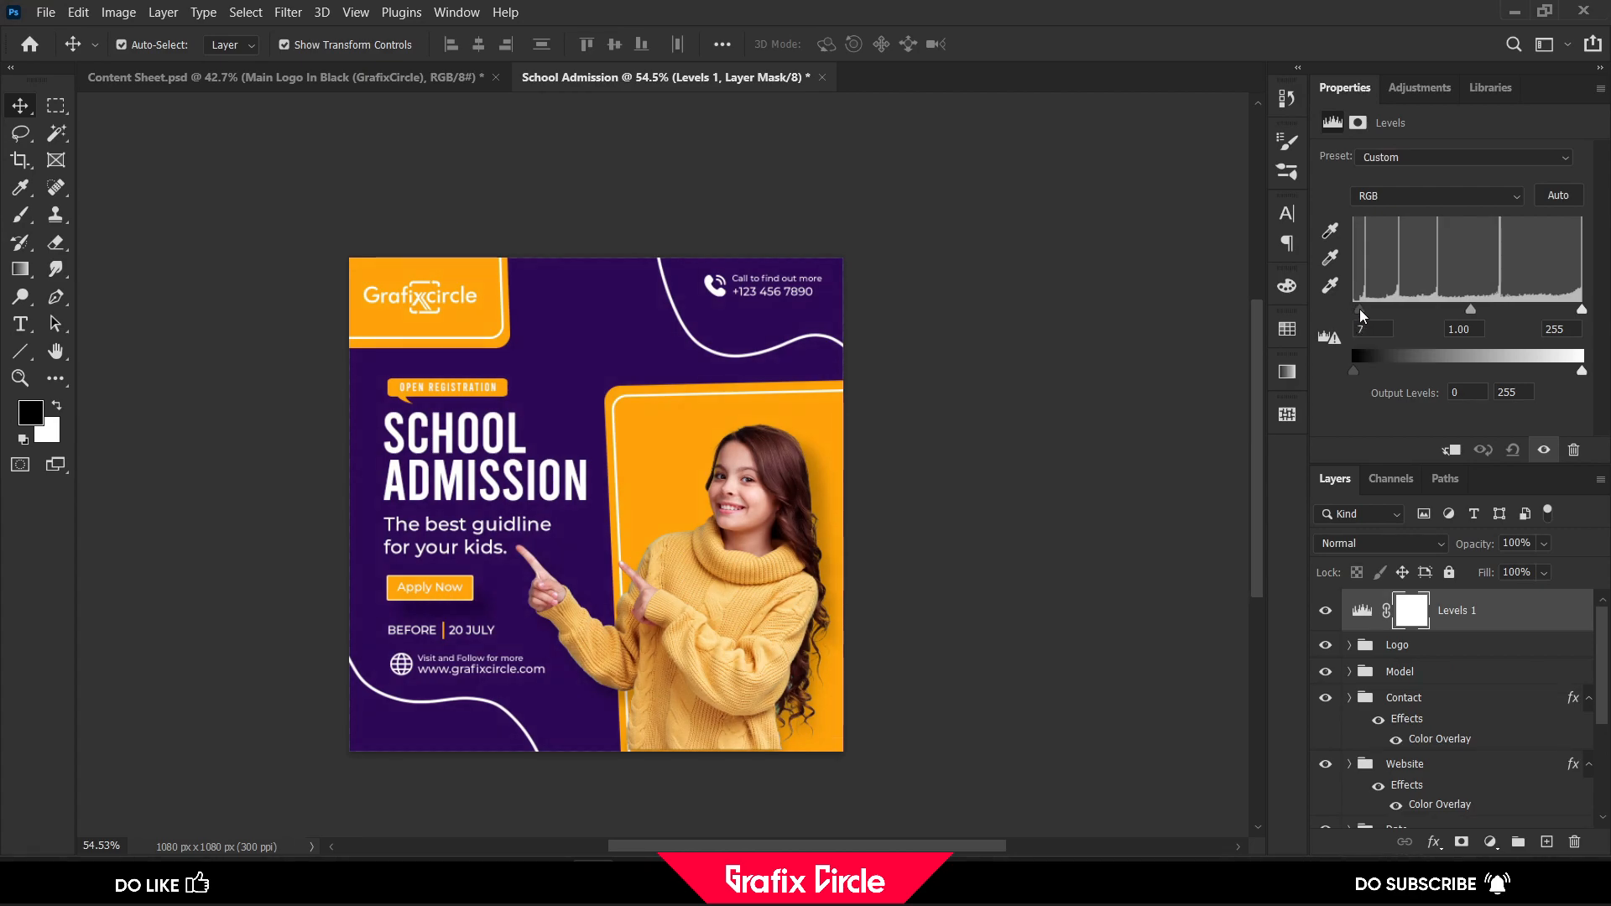
drag(1582, 310, 1569, 315)
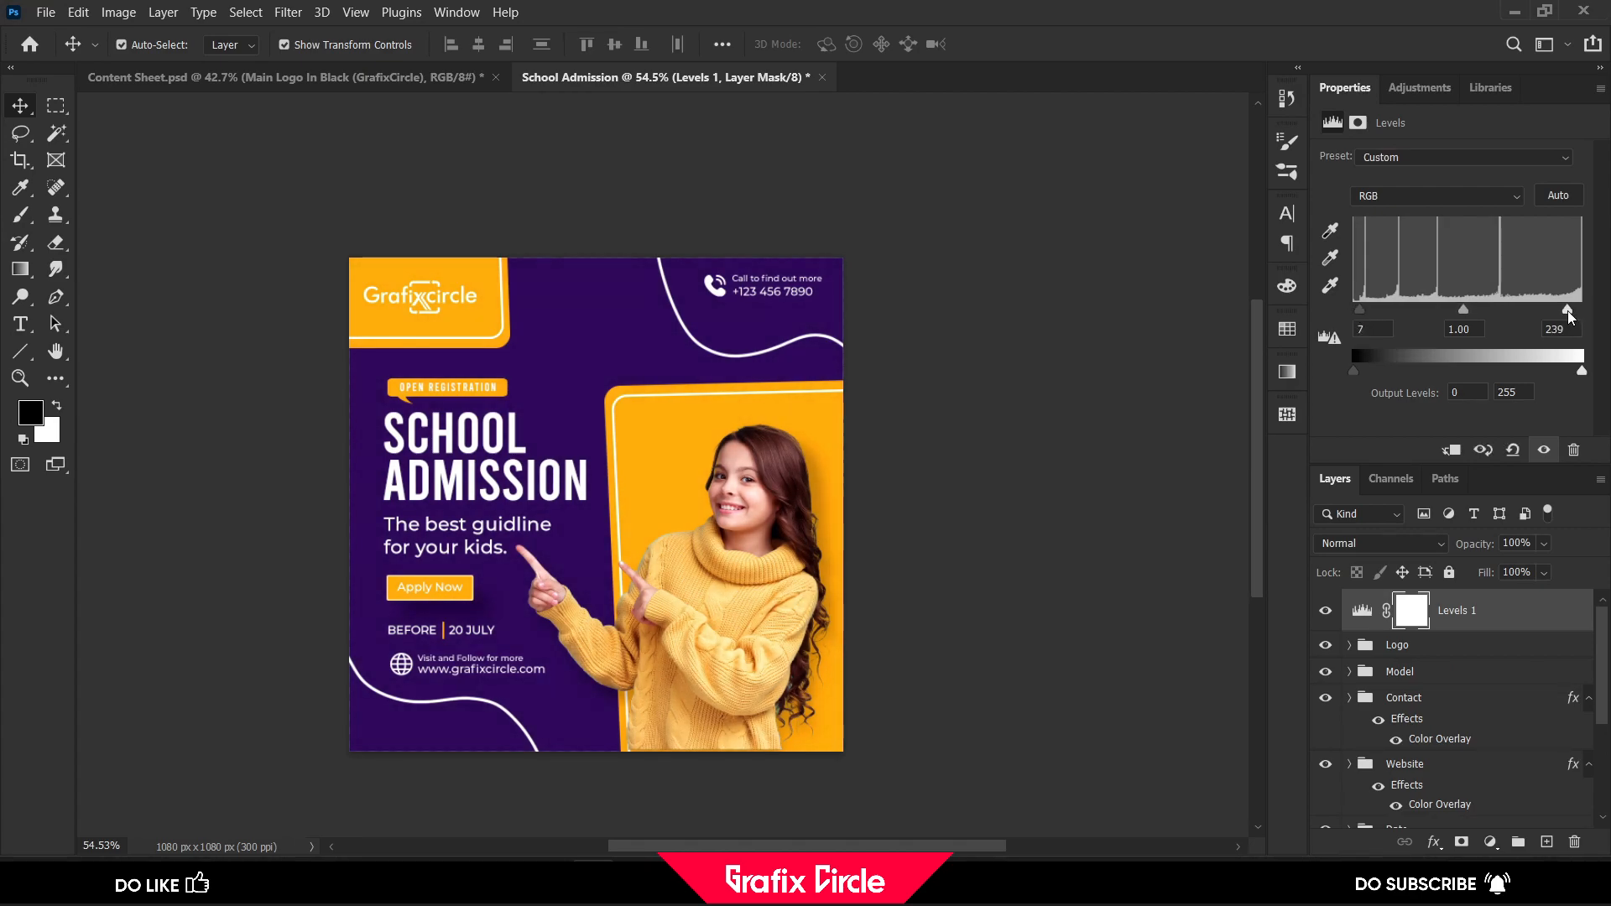
Add a Curves adjustment layer above the Levels layer, moving its black and white points slightly inward
click(1491, 844)
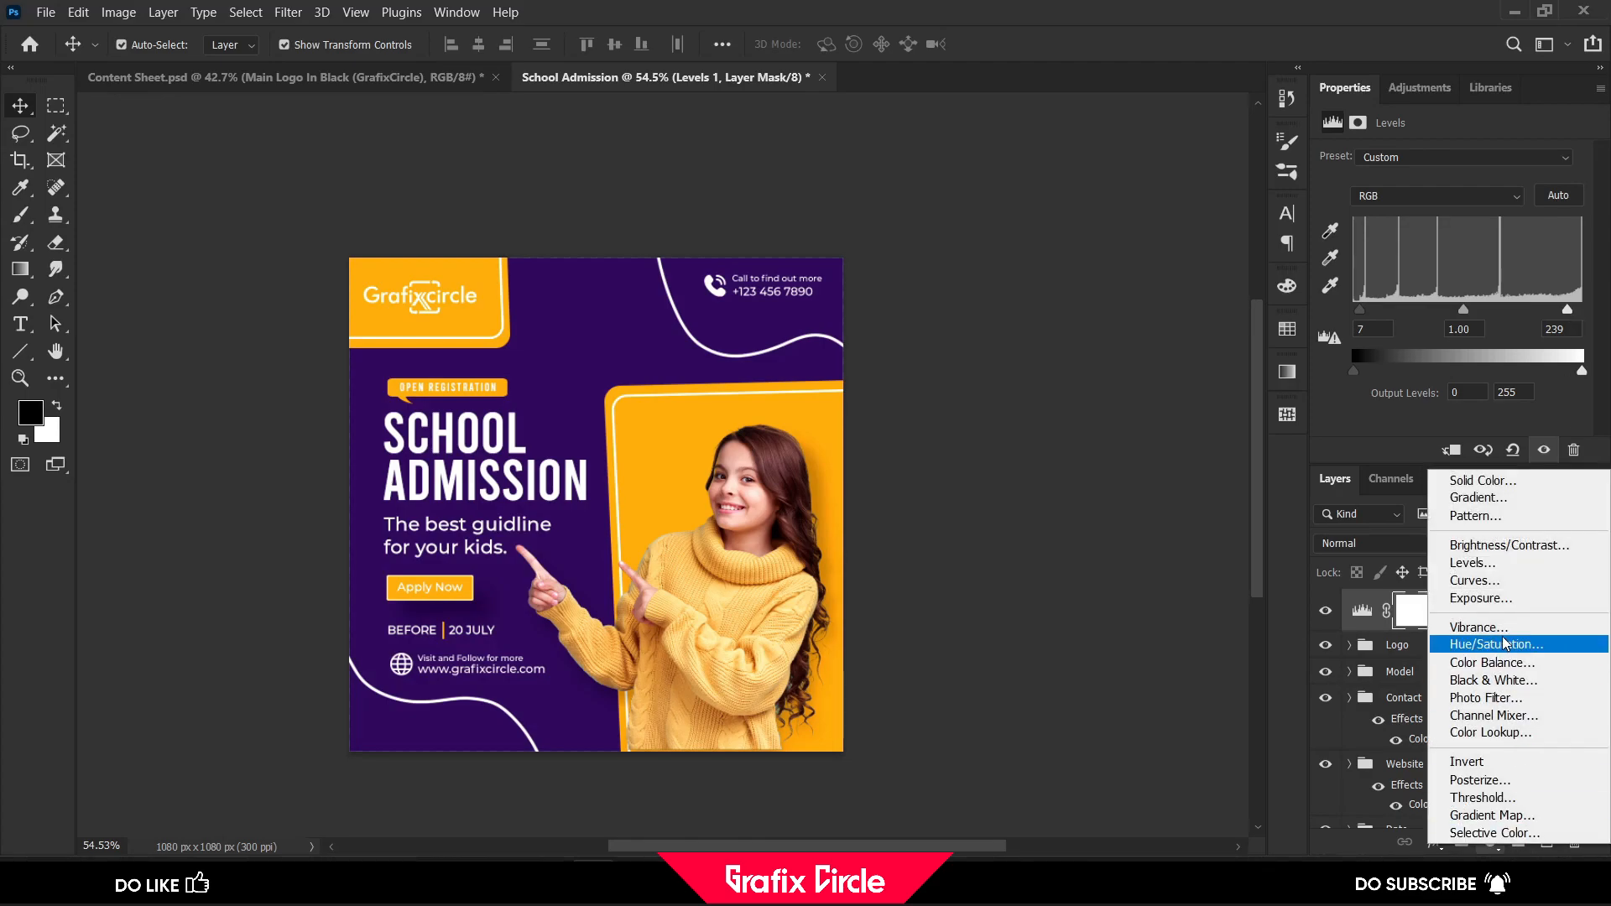
click(1502, 578)
drag(1371, 425, 1376, 426)
drag(1575, 428, 1570, 429)
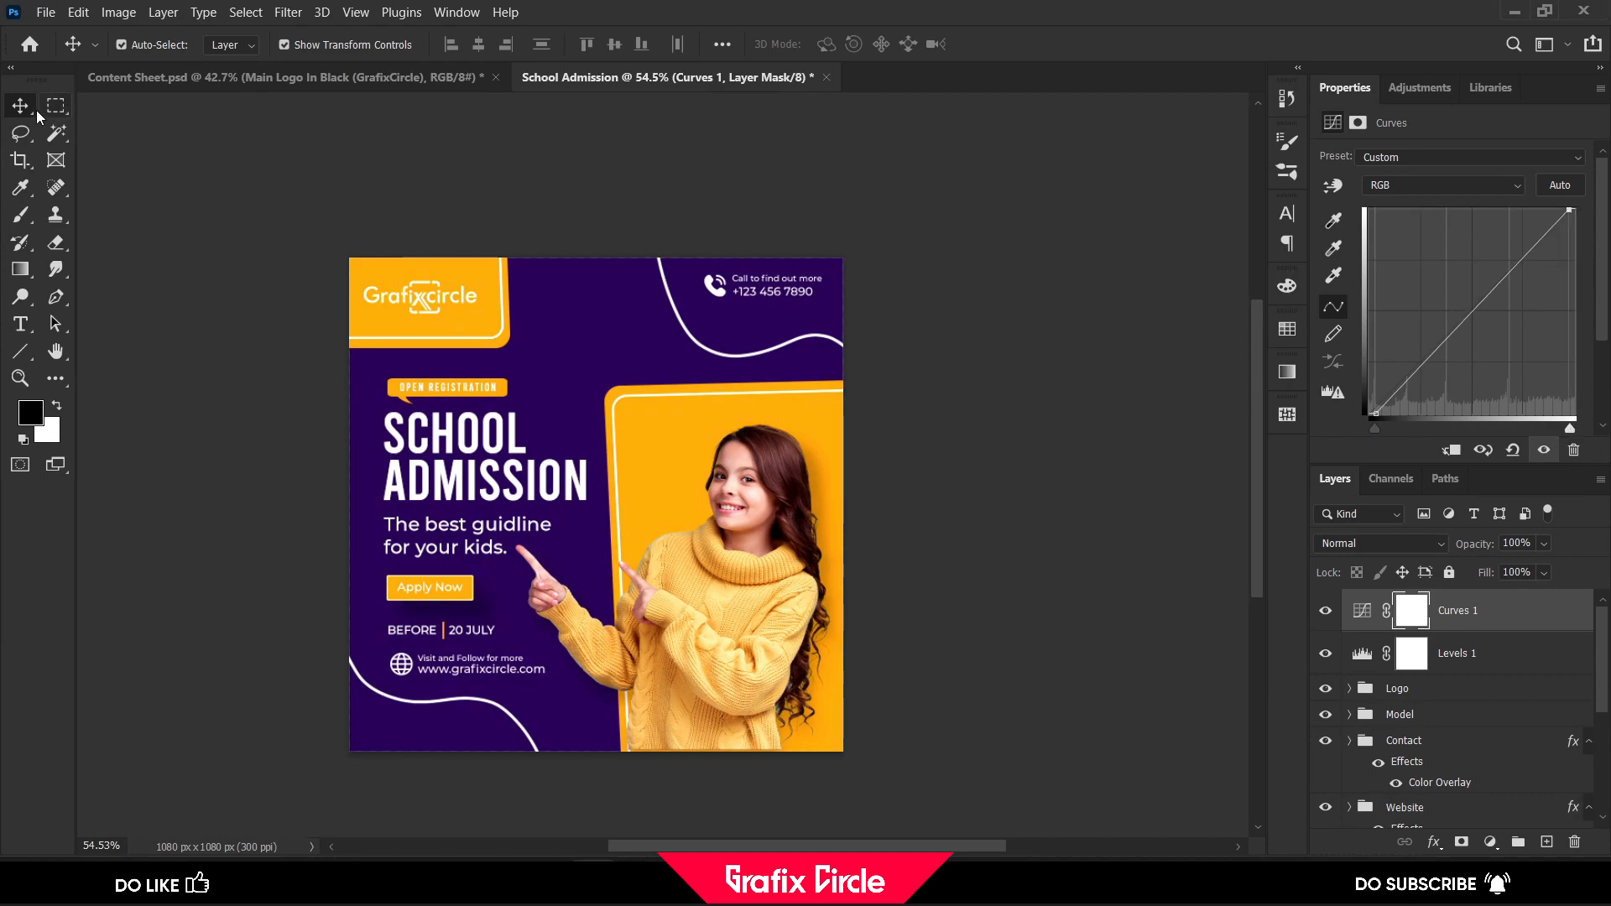
Group the Curves and Levels adjustment layers and name the group "Color Addjustment"
shift+click(1445, 661)
key(ctrl+shift+g)
double_click(1425, 604)
text(Color A)
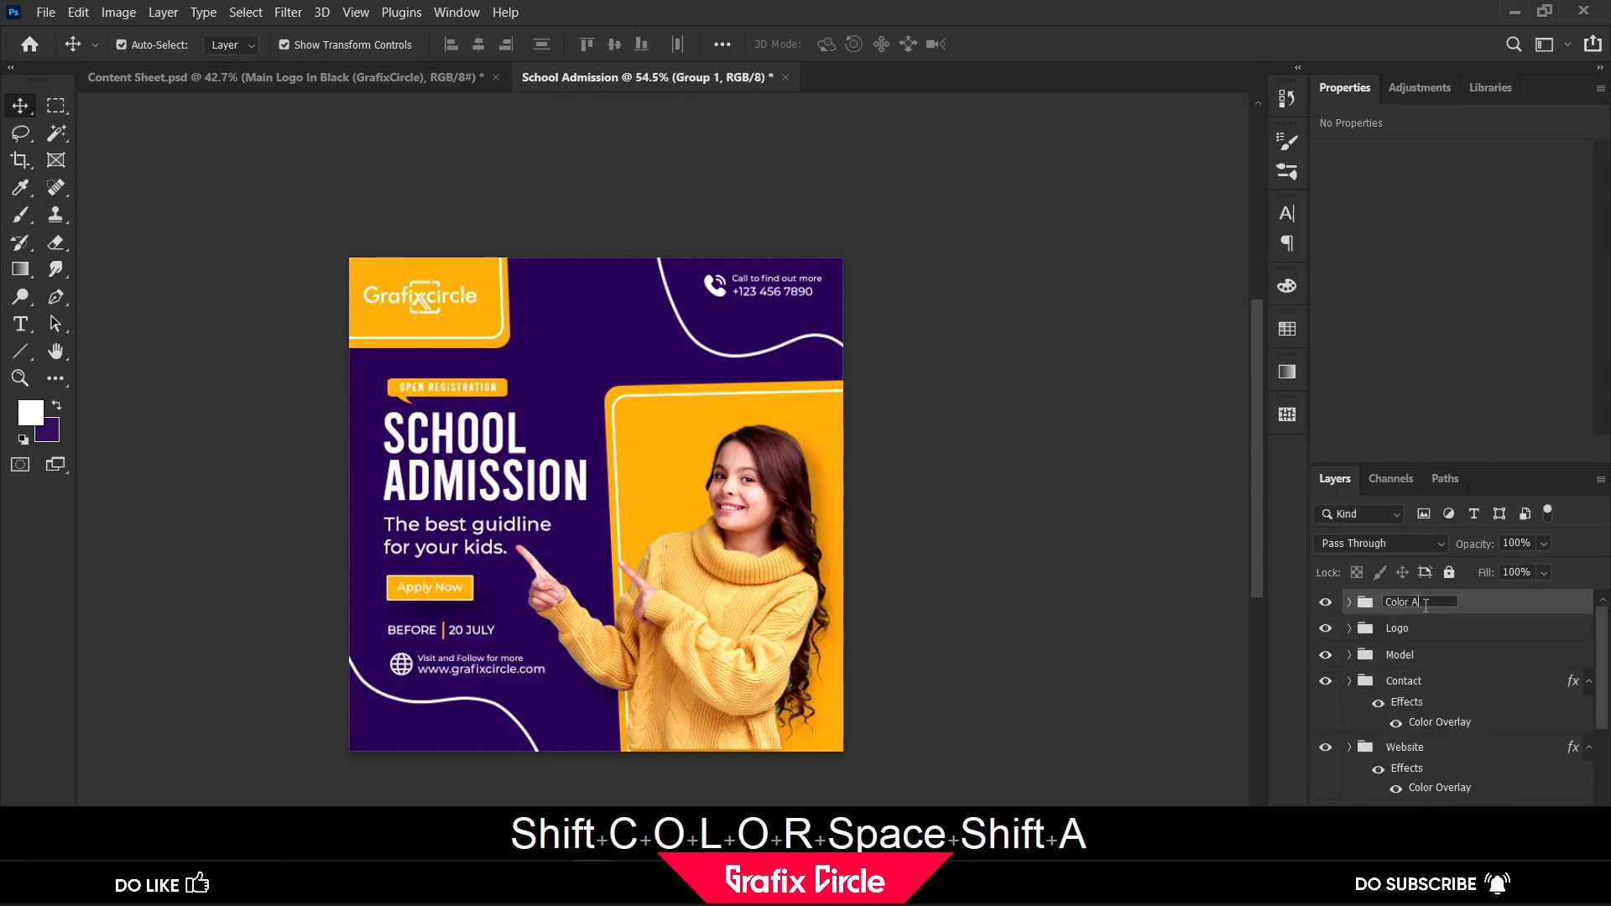
text(ddjust)
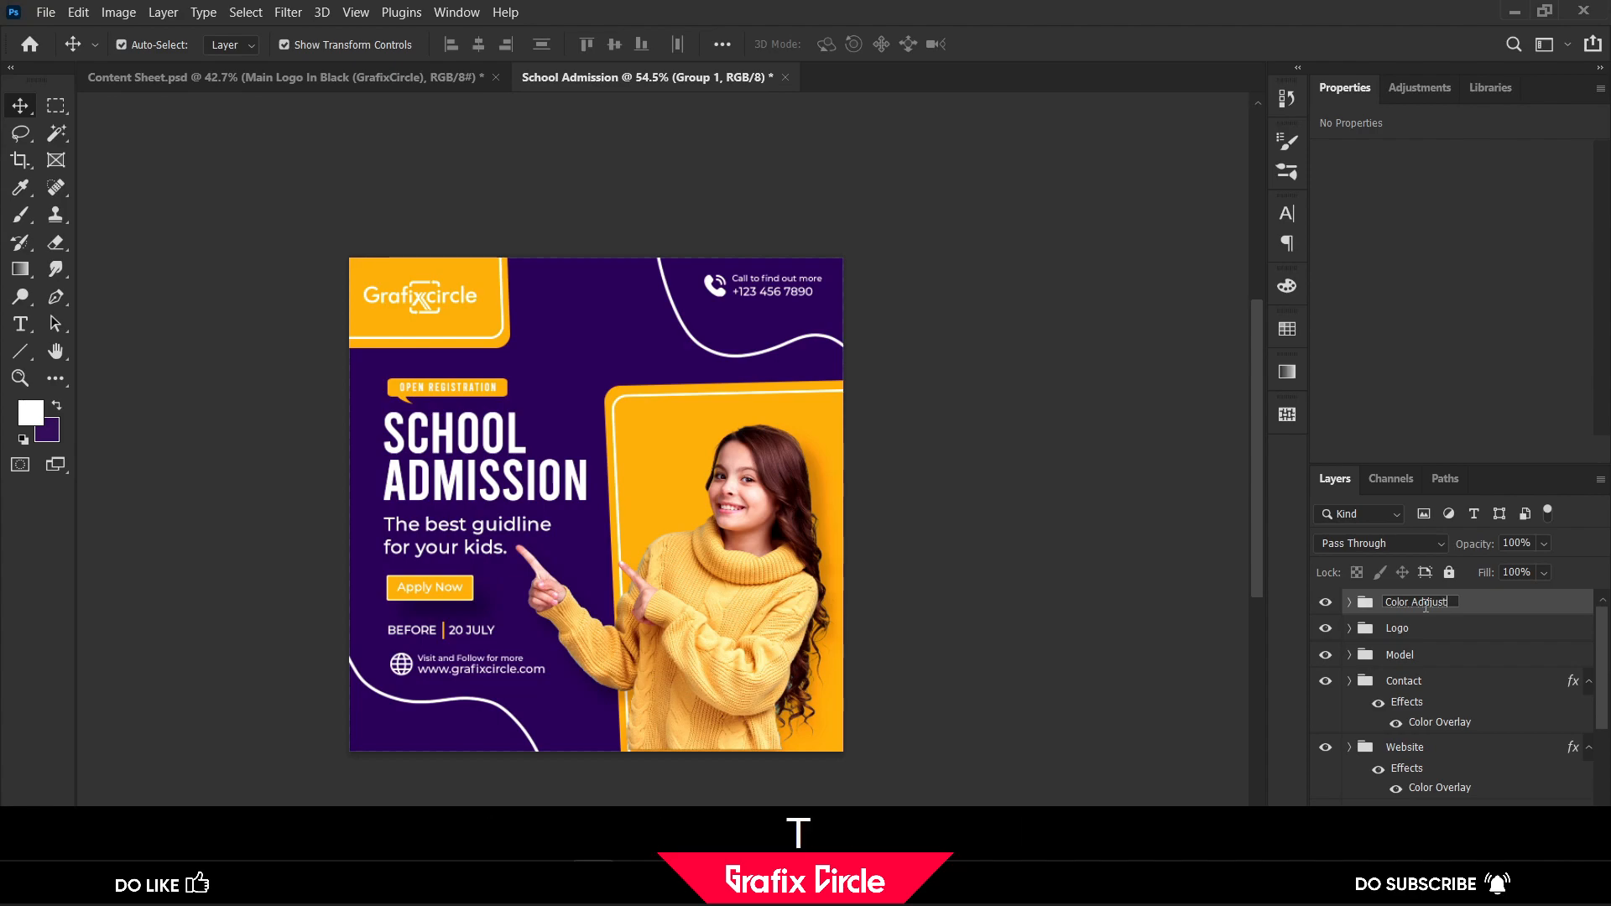
text(ment)
click(1524, 610)
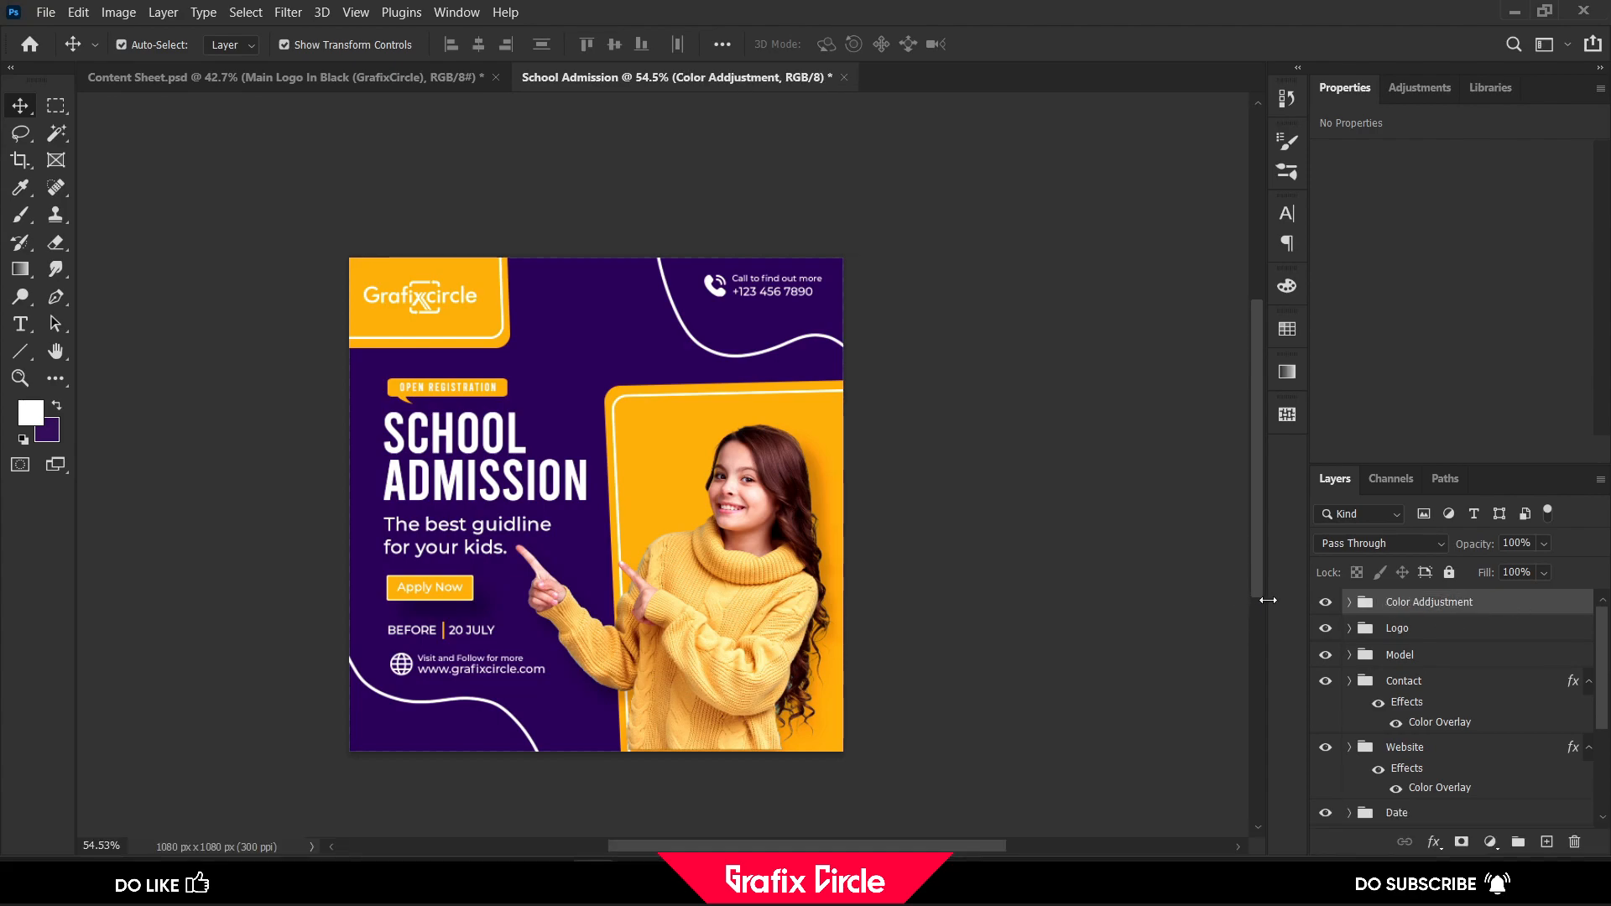
Compare the post with the Color Addjustment group hidden and shown
click(1326, 602)
click(1327, 602)
click(1327, 602)
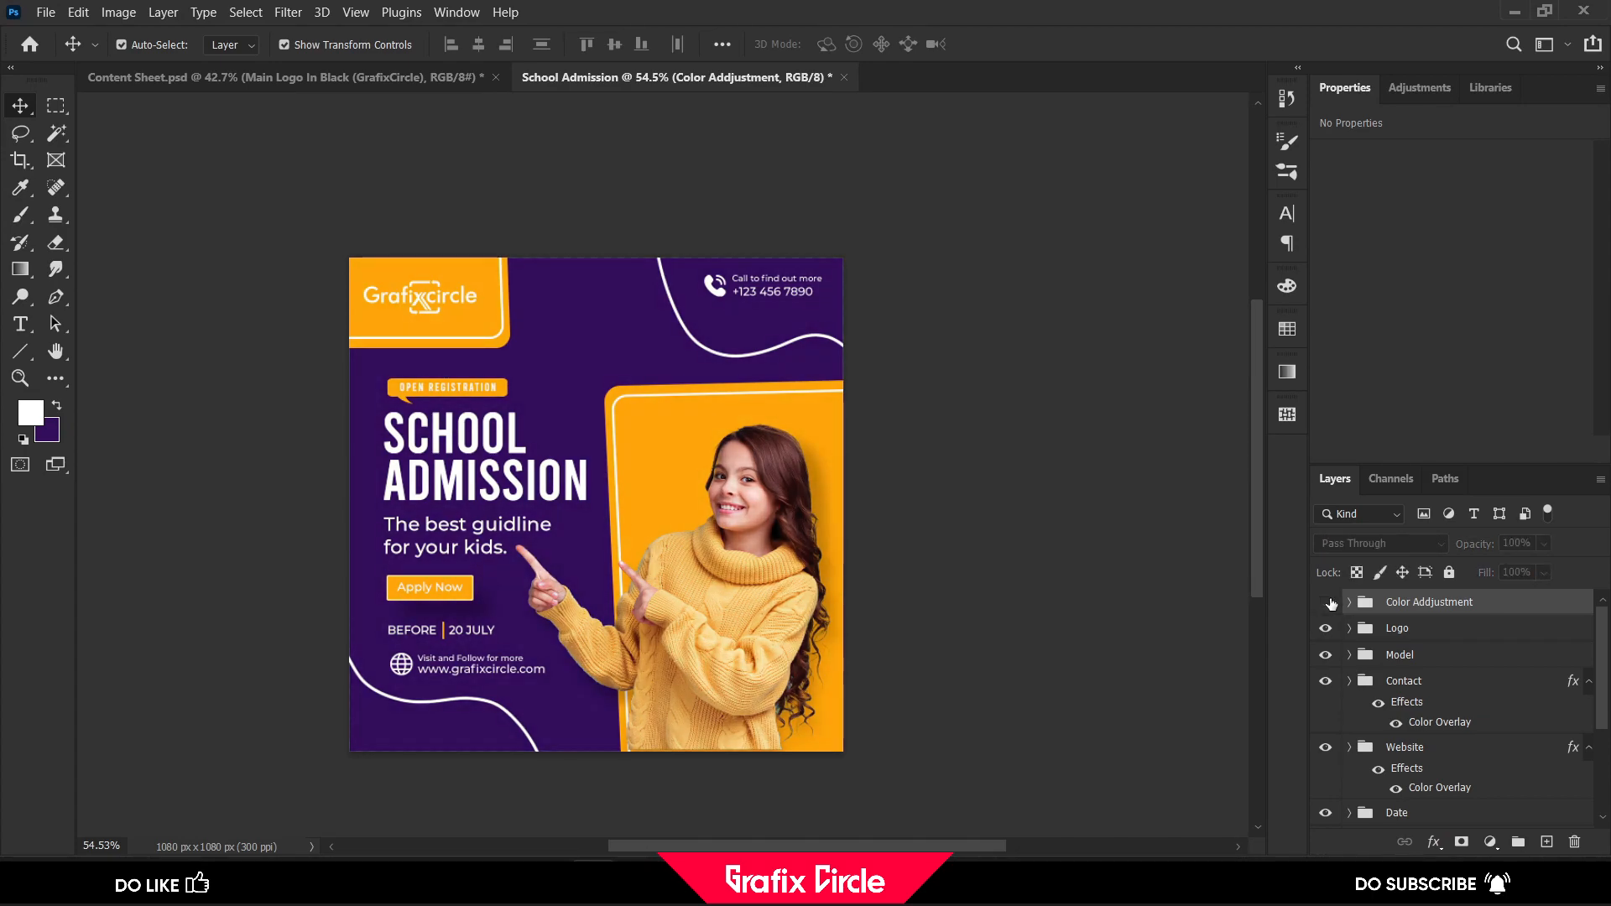
click(1326, 603)
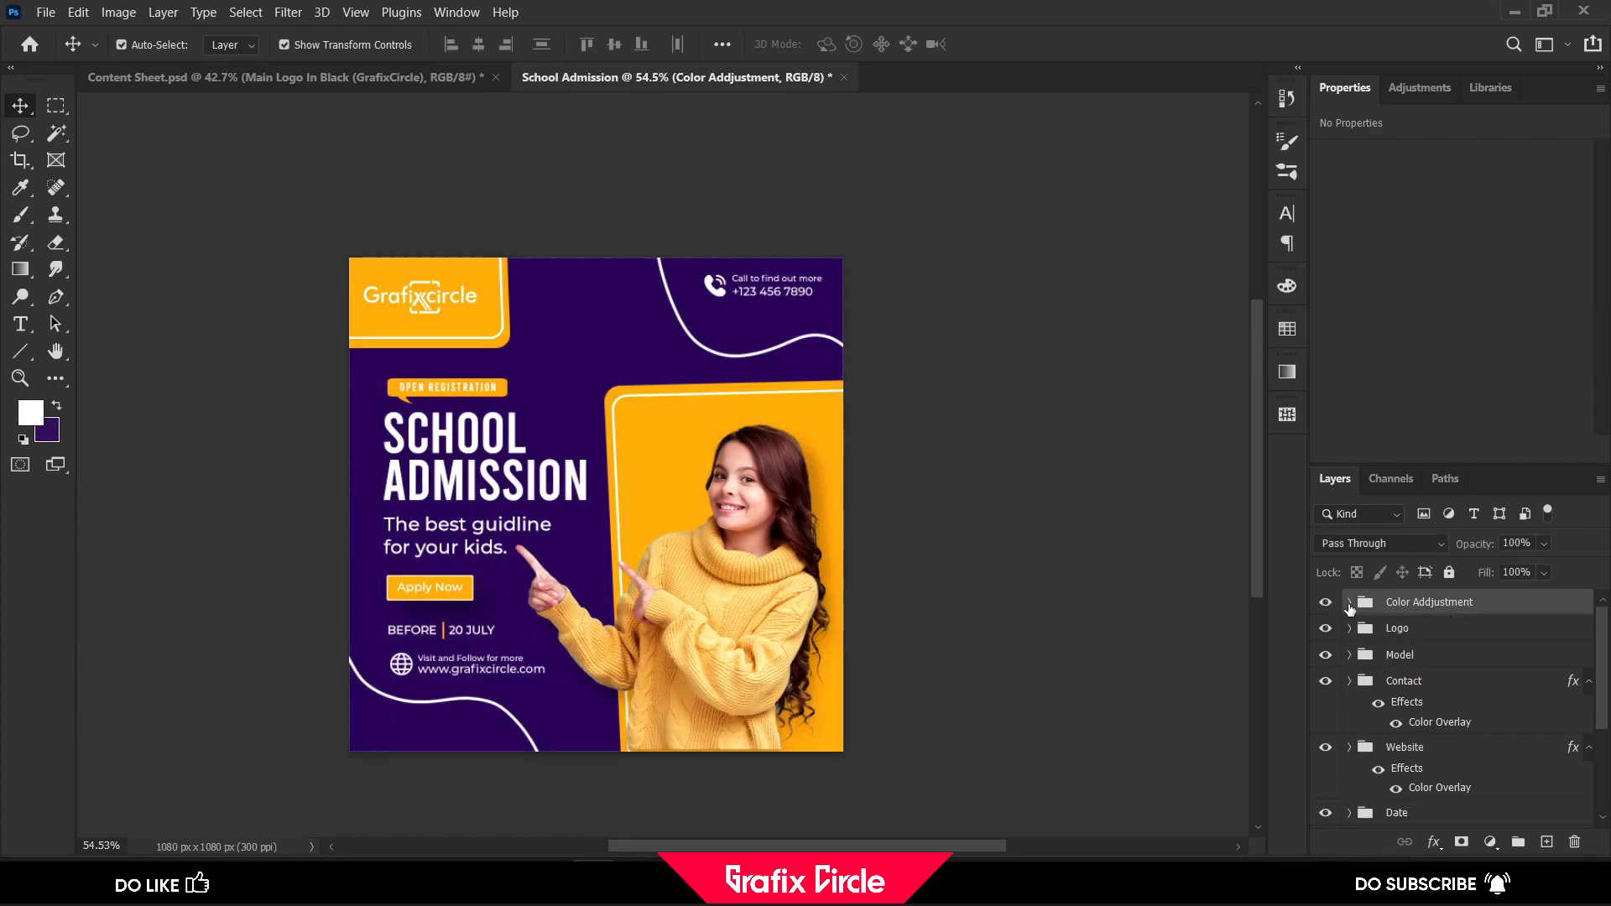
Soften the Curves black point, fine-tune its white point and lower the Levels black input to about 6, then collapse and deselect the group
click(1349, 601)
click(1380, 636)
click(1374, 427)
drag(1571, 431, 1569, 430)
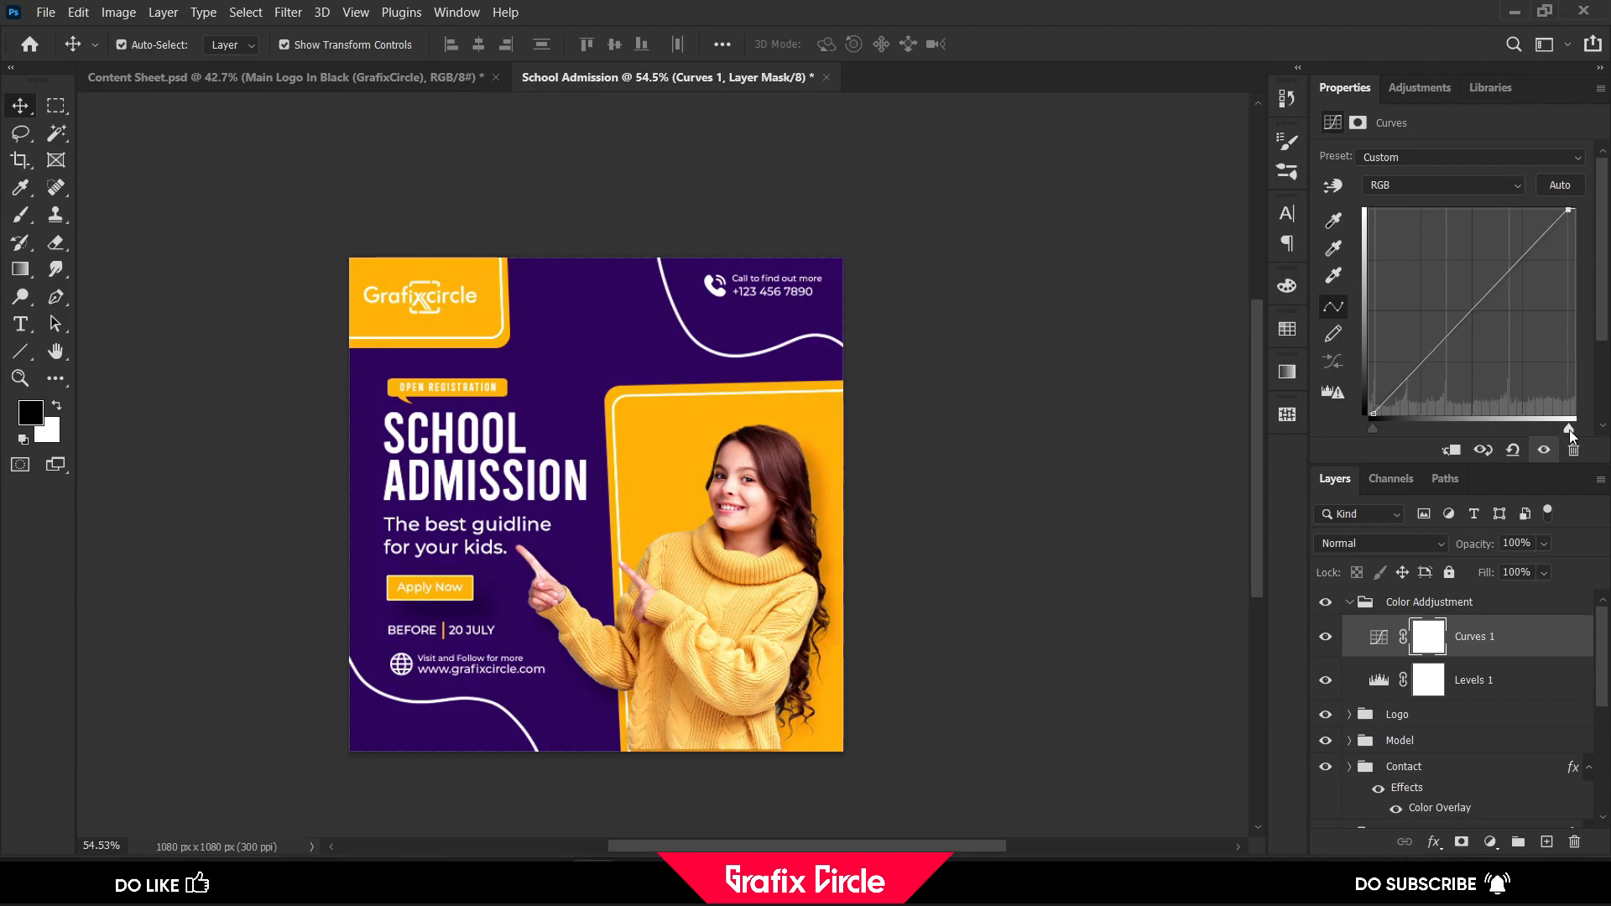
click(1383, 682)
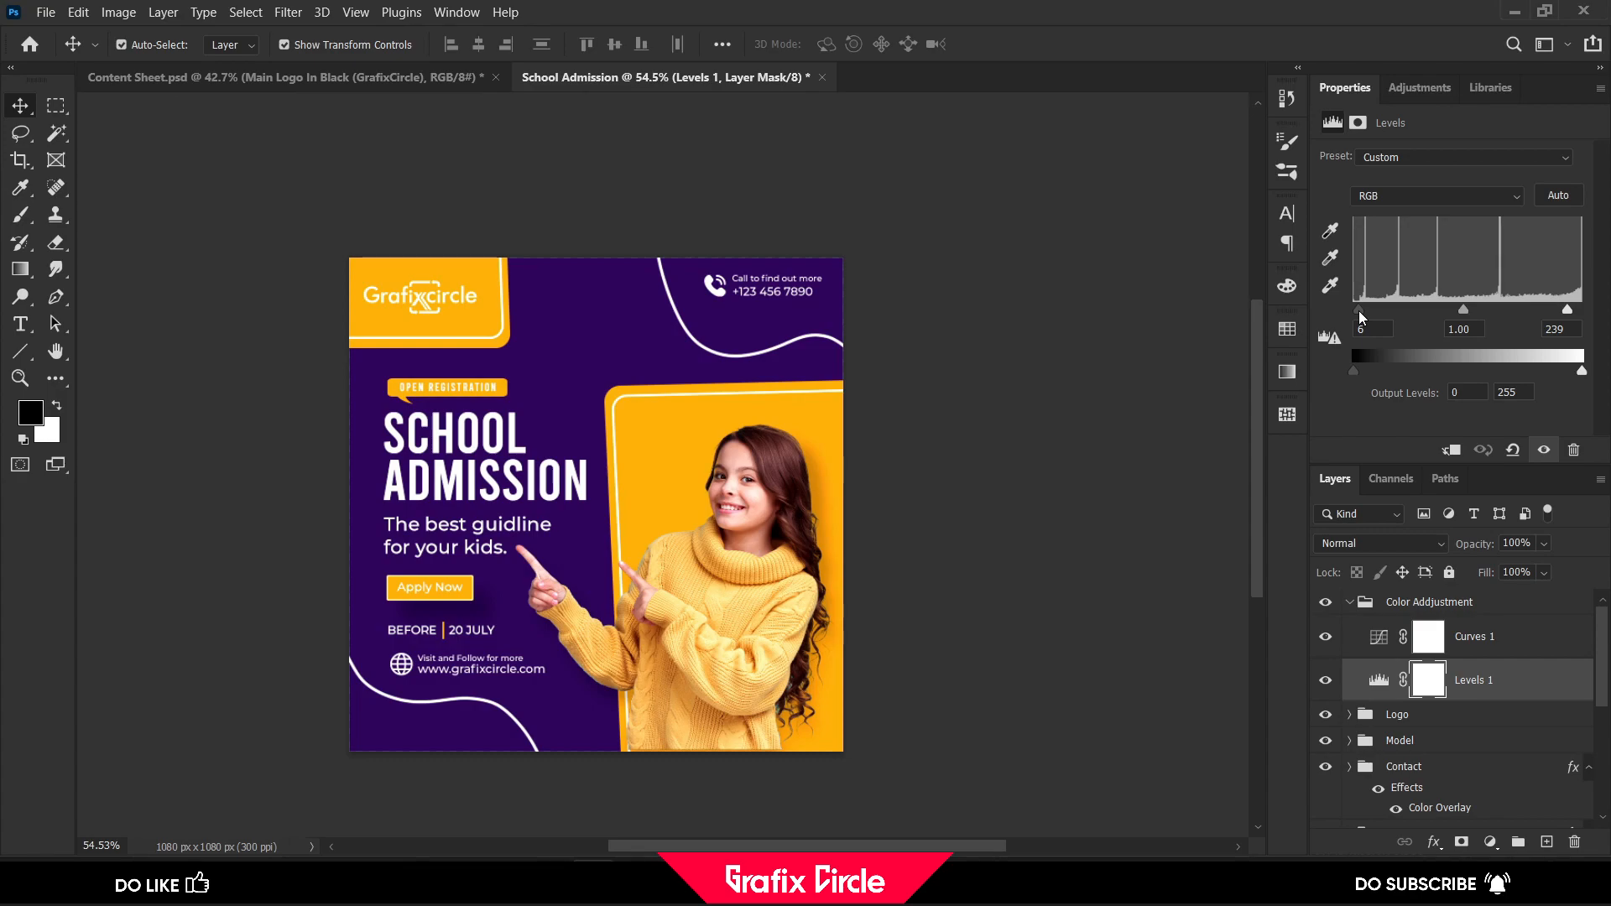
drag(1361, 317, 1359, 317)
click(1348, 604)
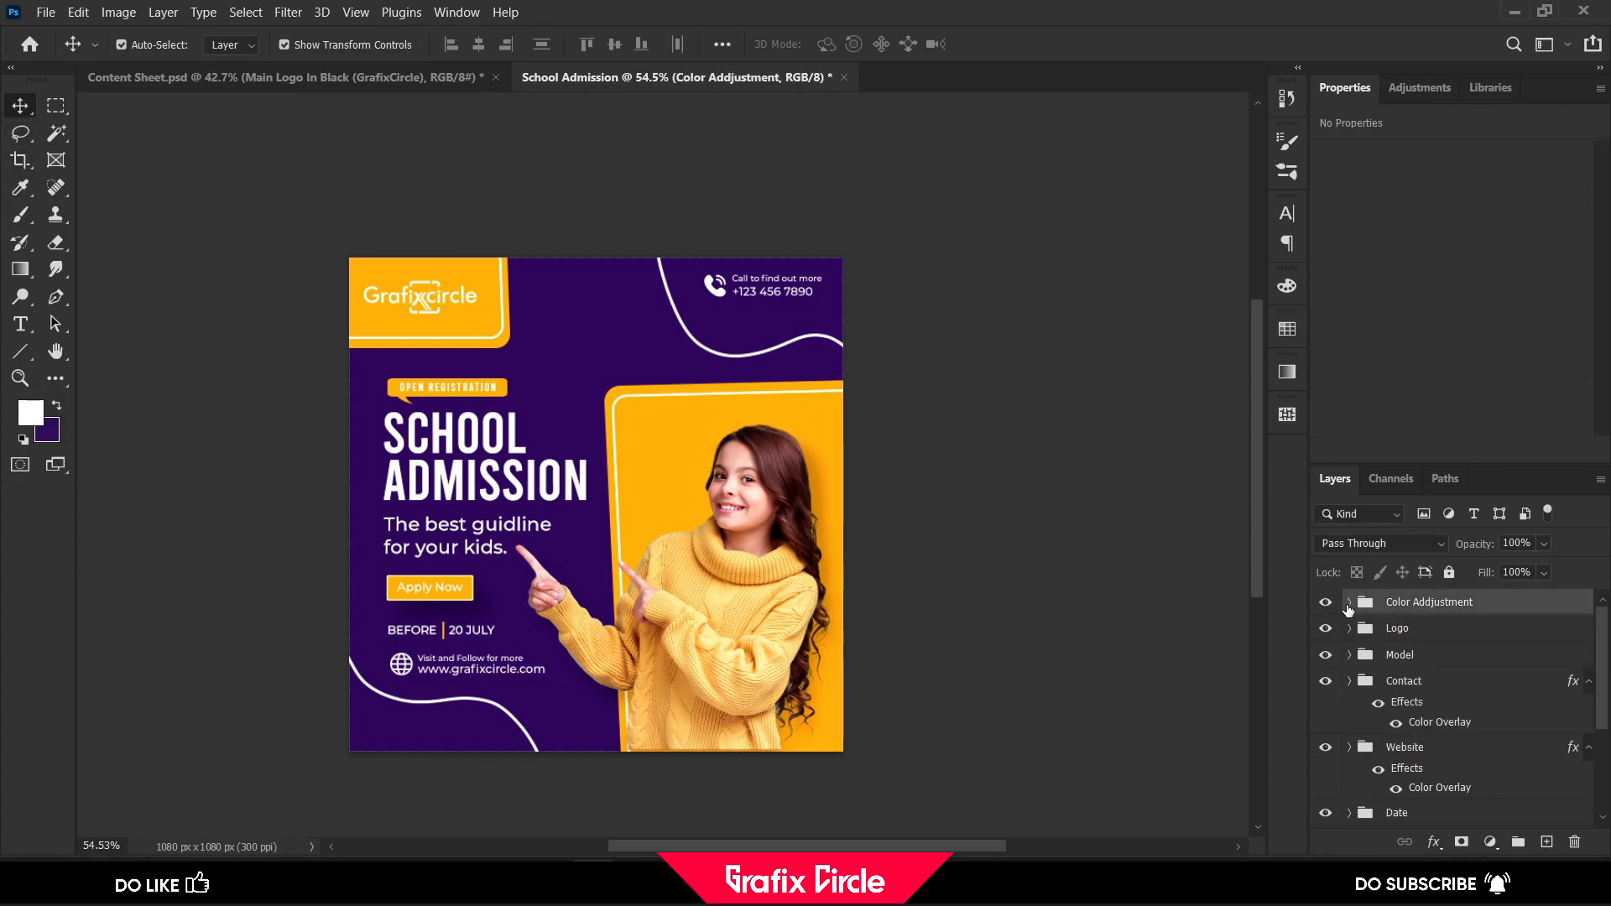
click(956, 413)
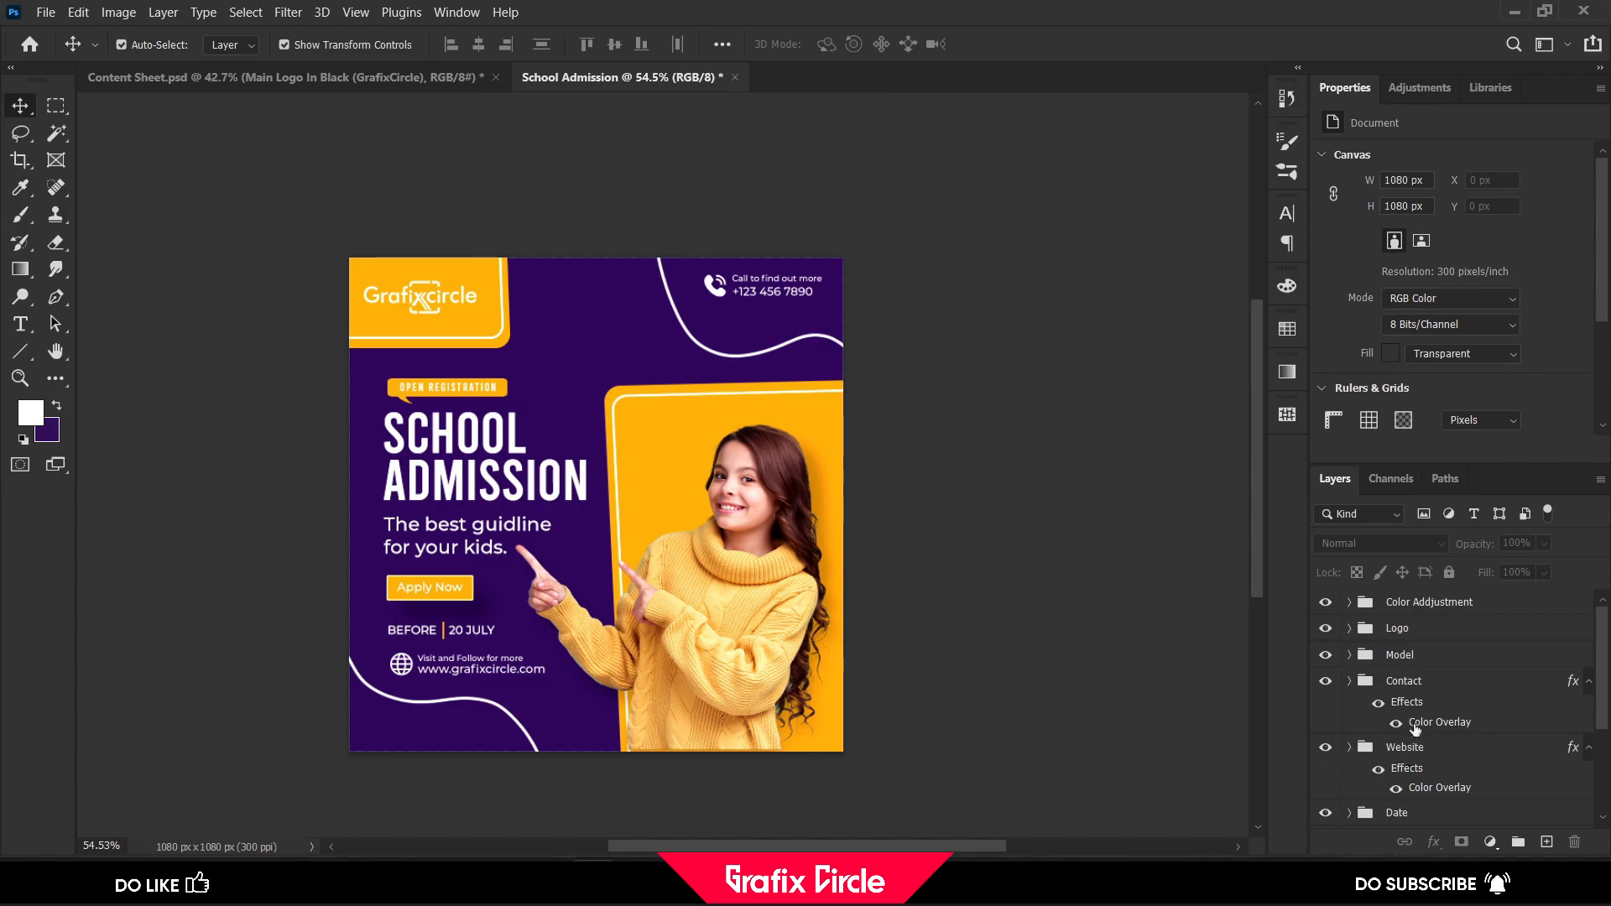
Nudge the Contact group down by about 13 px and deselect it
click(1418, 682)
key(Down)
key(Down)
key(Down)
key(Down)
key(Down)
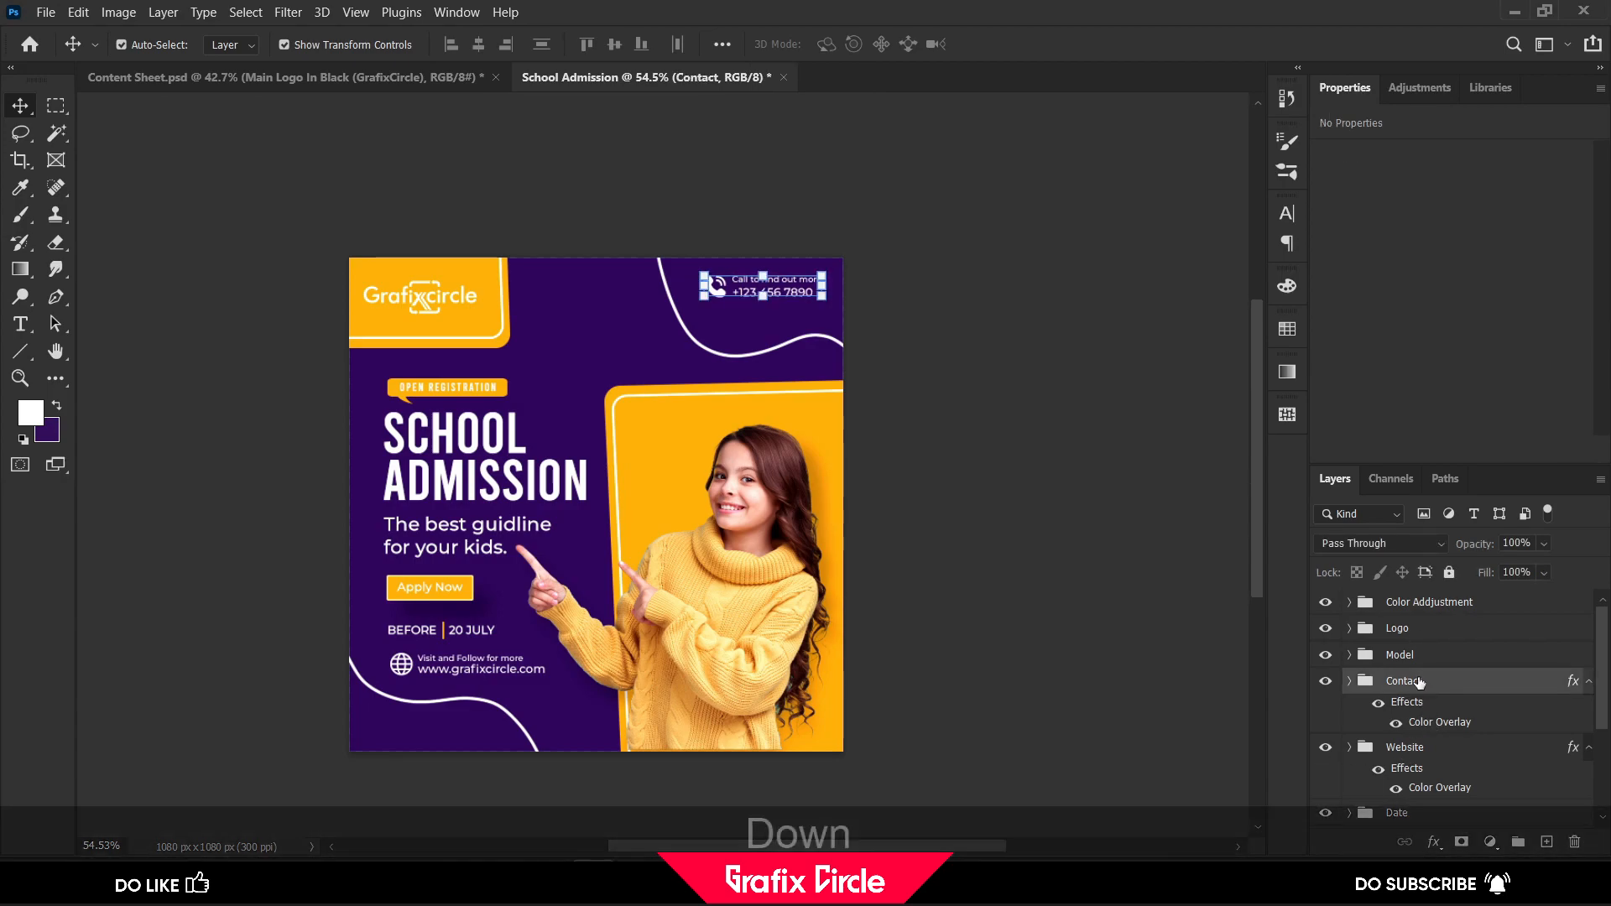
key(shift+Down)
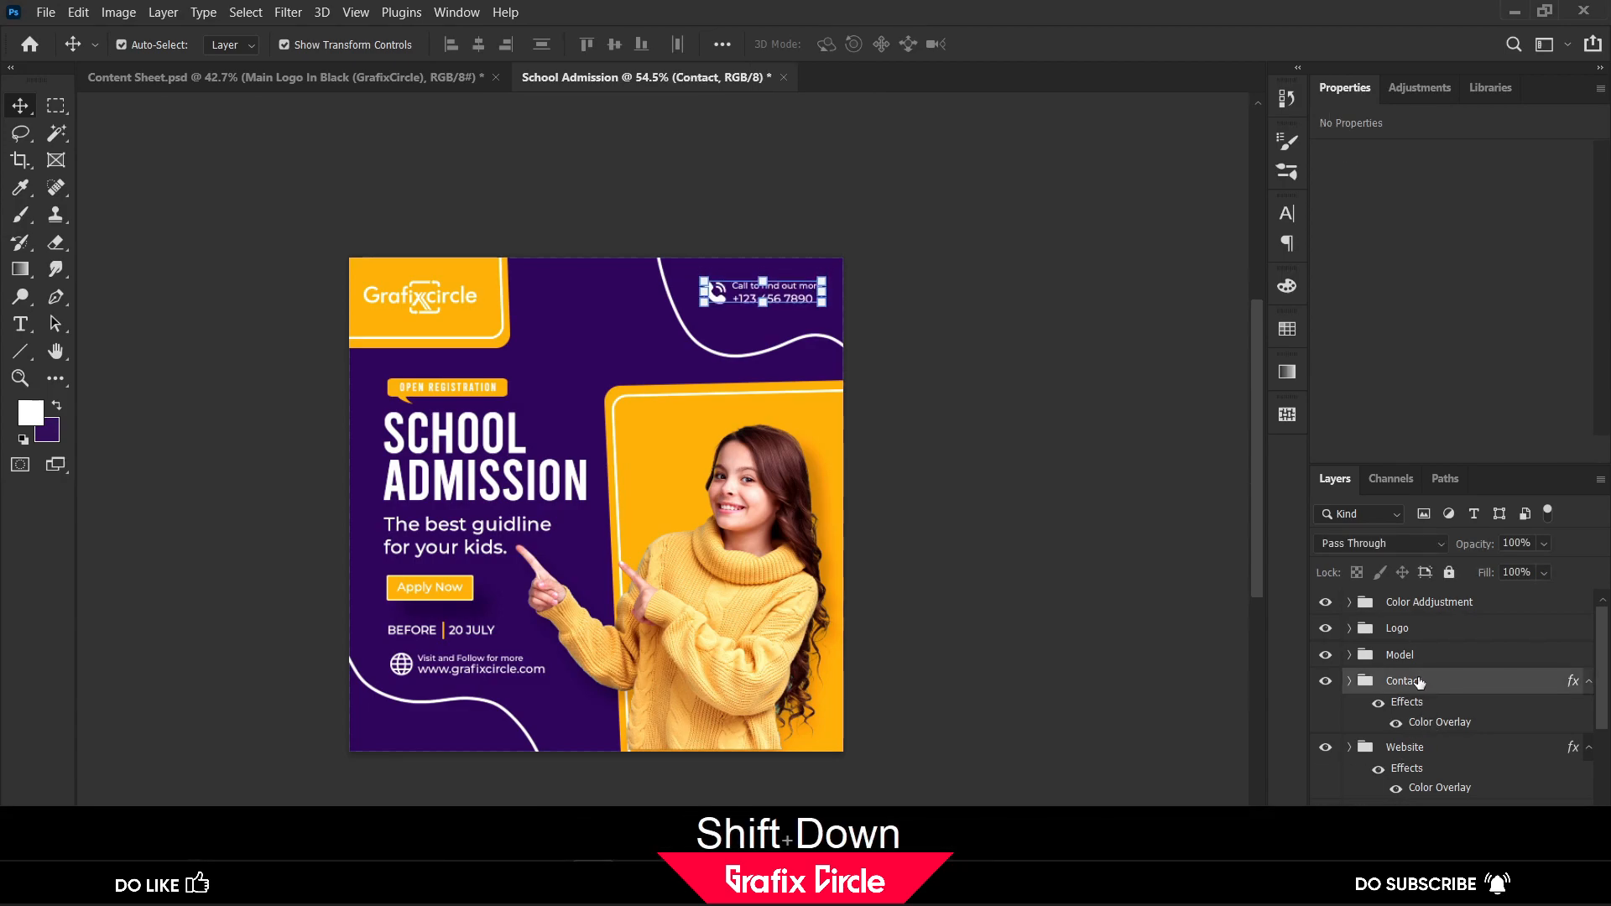
click(1057, 568)
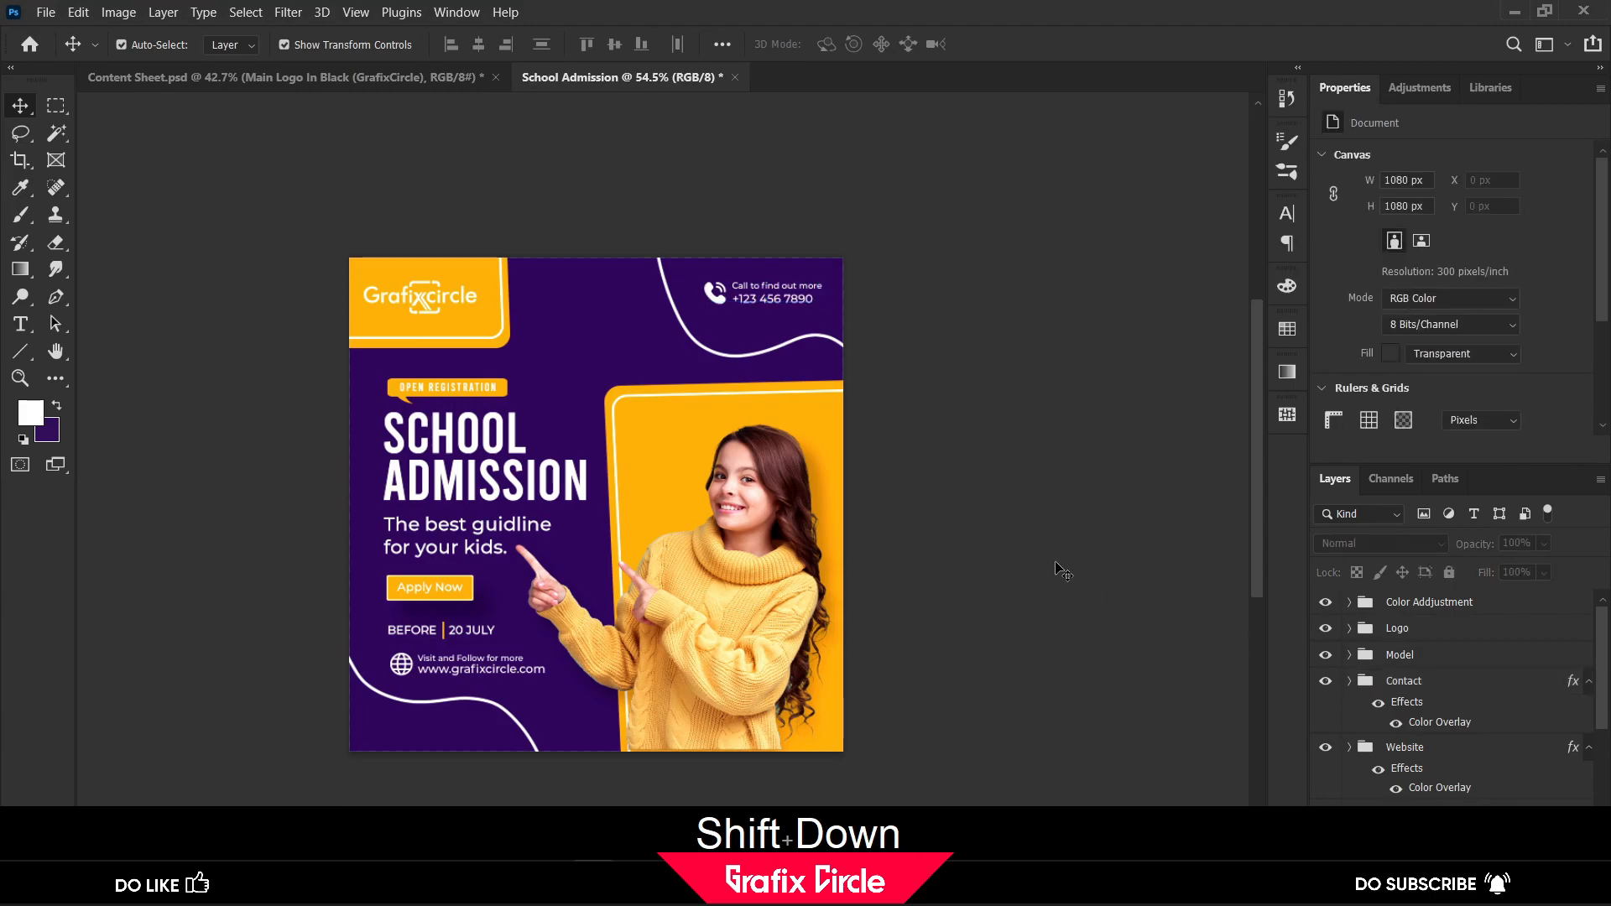